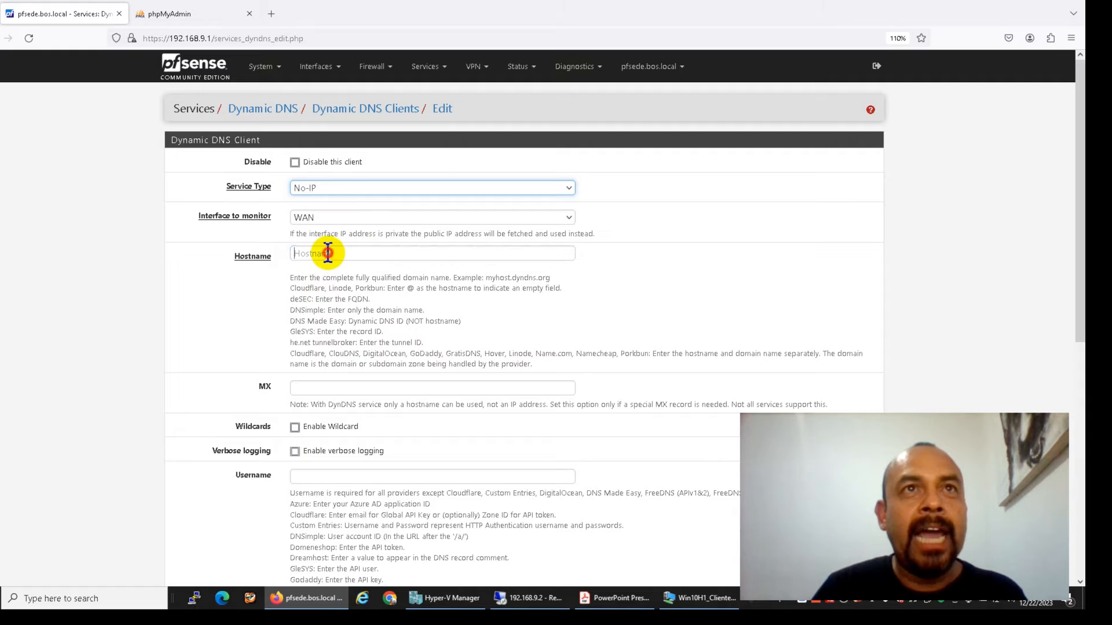
Enter hostname pfsede.ddns.net and the No-IP account username and password, with the password confirmed
type("pfsede")
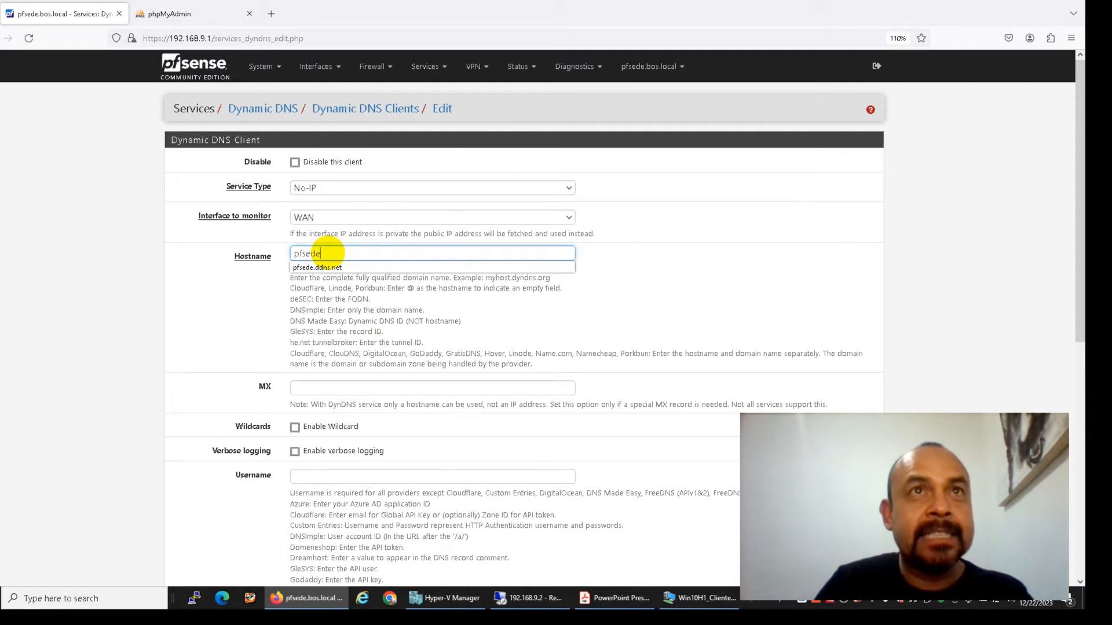
left_click(335, 265)
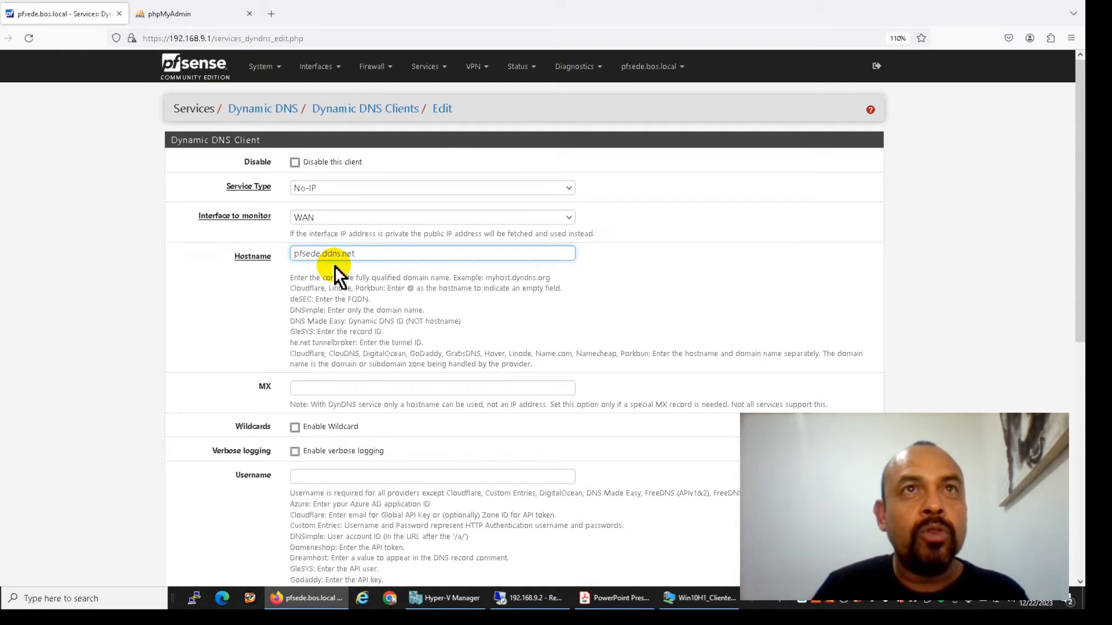
left_click(340, 476)
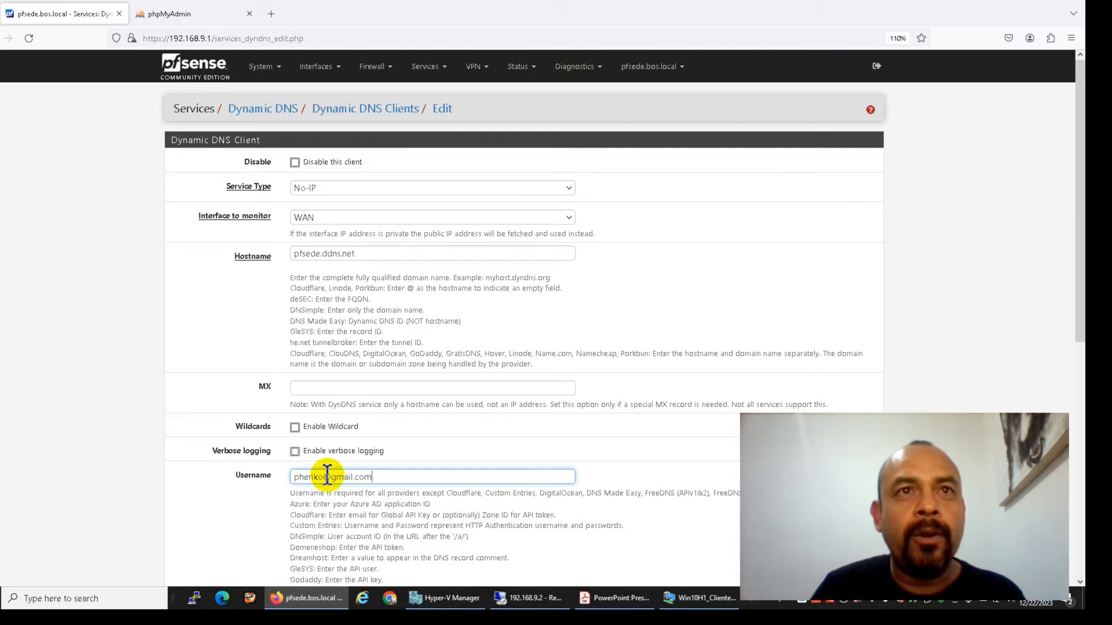
scroll(322, 472, "down", 6)
left_click(355, 258)
type("*********")
key("Tab")
type("*********")
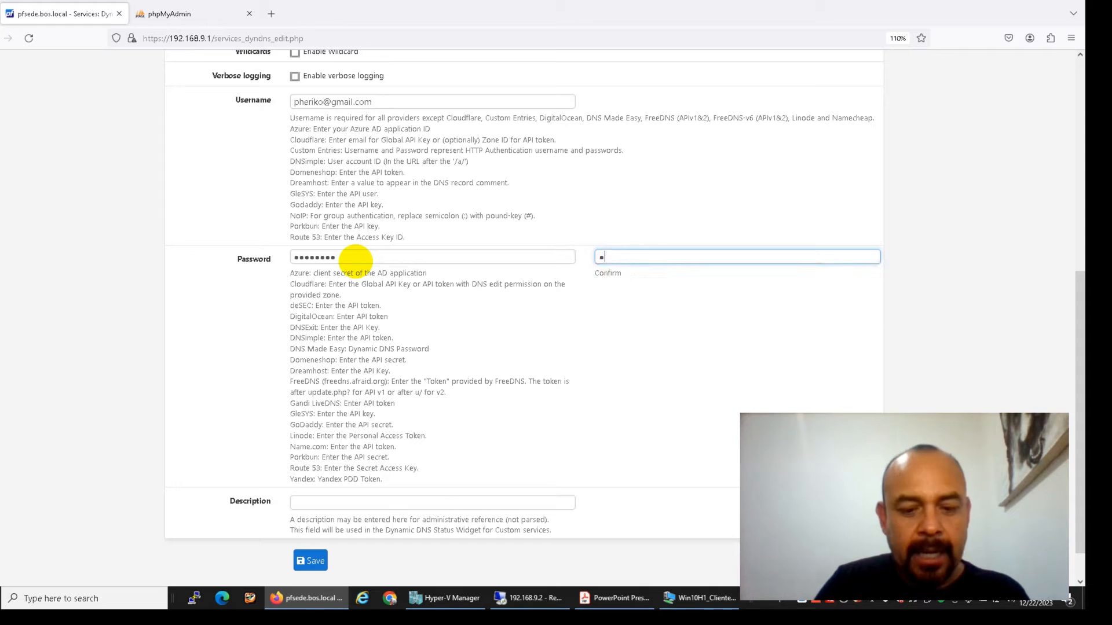
key("shift+Tab")
Describe the client as NOIP USUARIOS MOVILES and save it
left_click(308, 504)
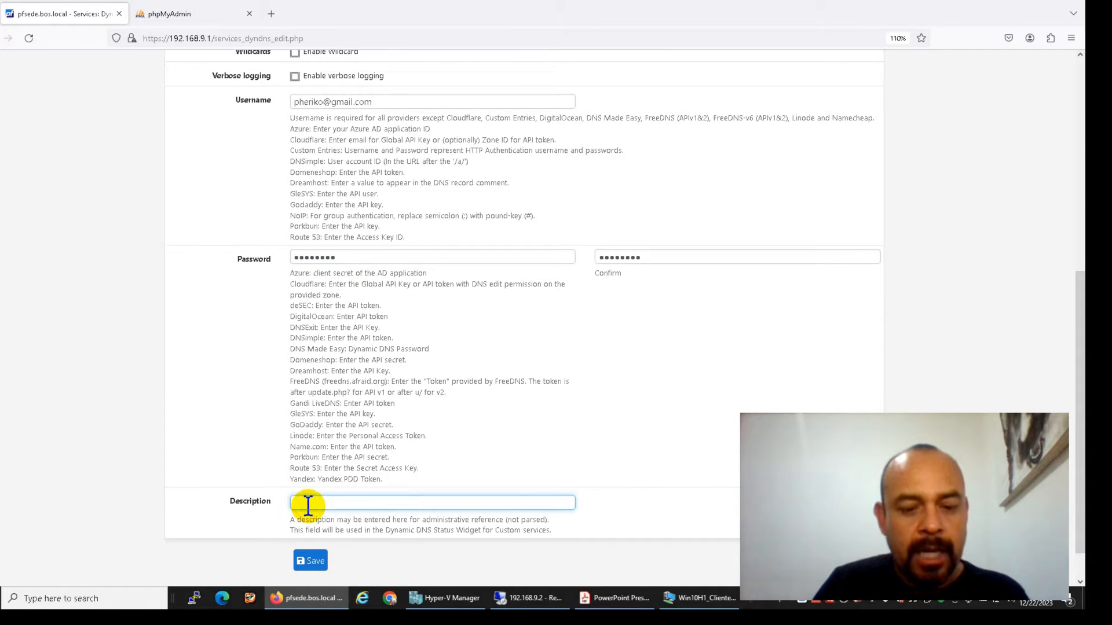
type("NOI")
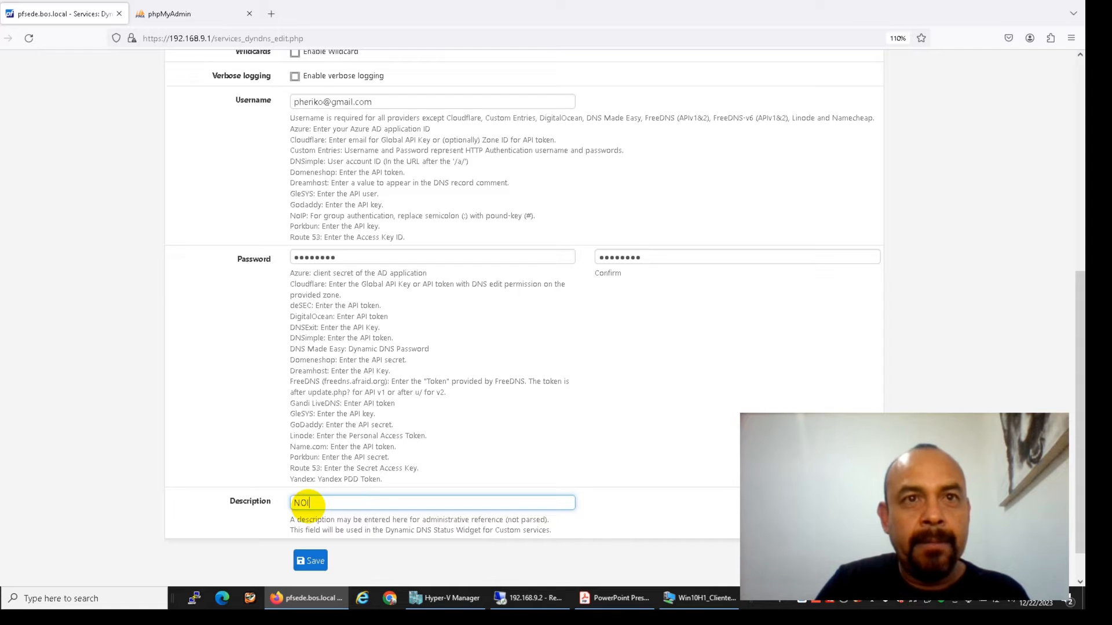
type("P USUARIOS MOBI")
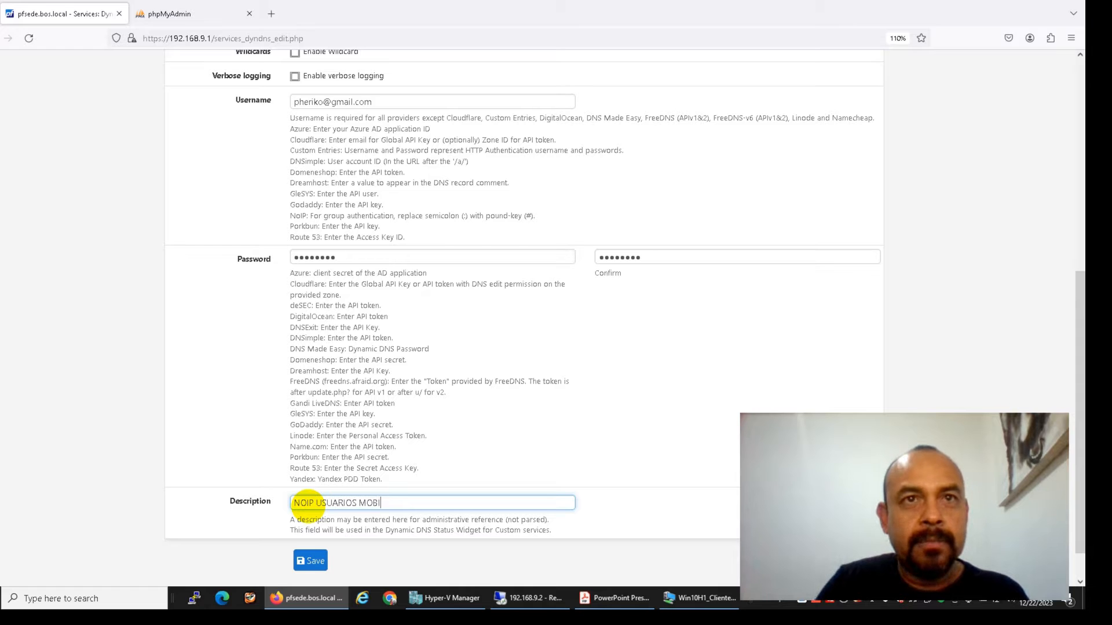
key("BackSpace")
type("VILES")
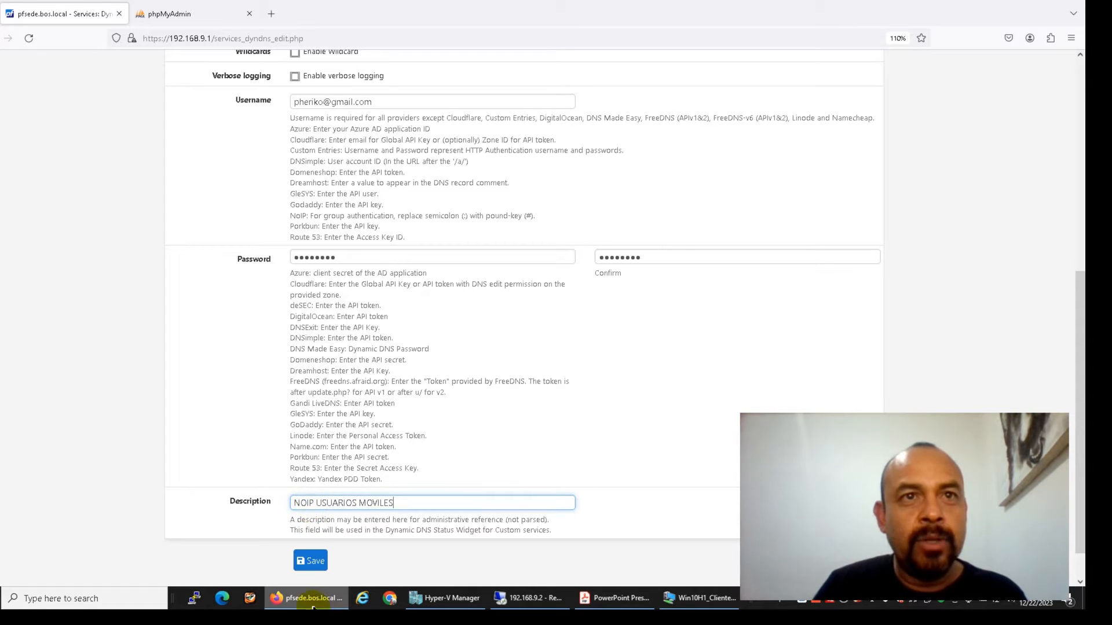
left_click(311, 561)
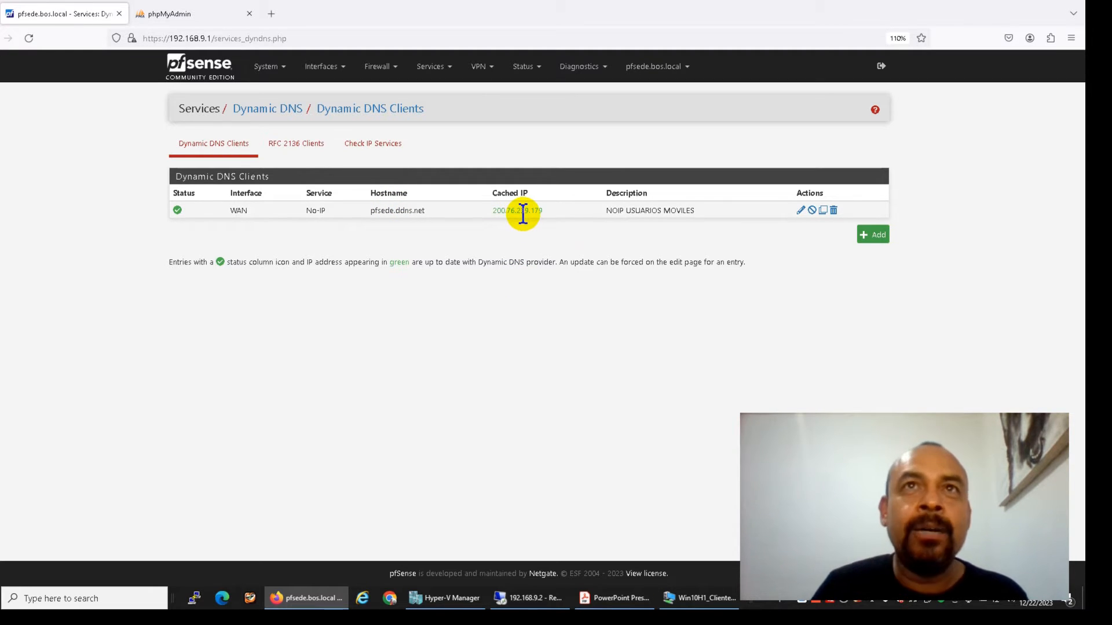
Add the Dynamic DNS Status widget to the dashboard and check its pfsede.ddns.net entry
left_click(214, 85)
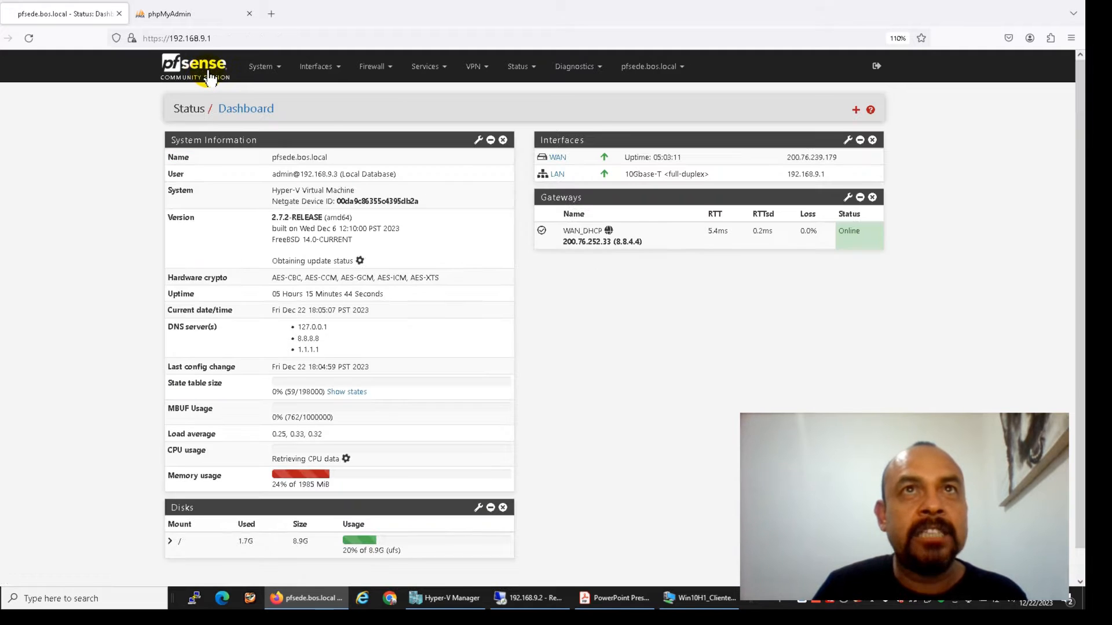
left_click(856, 111)
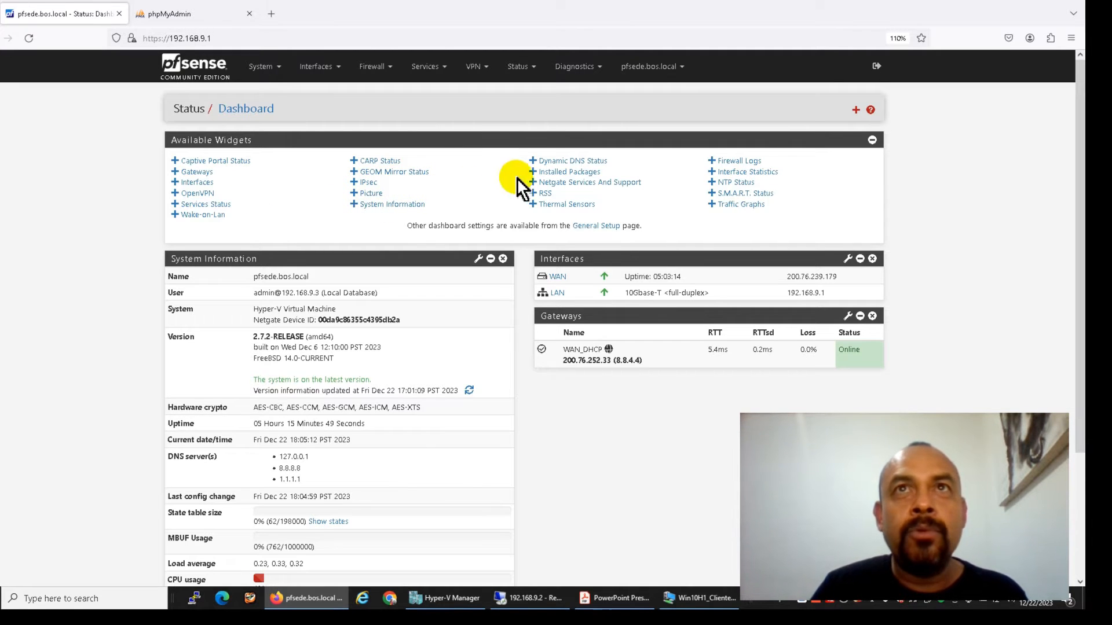
left_click(557, 161)
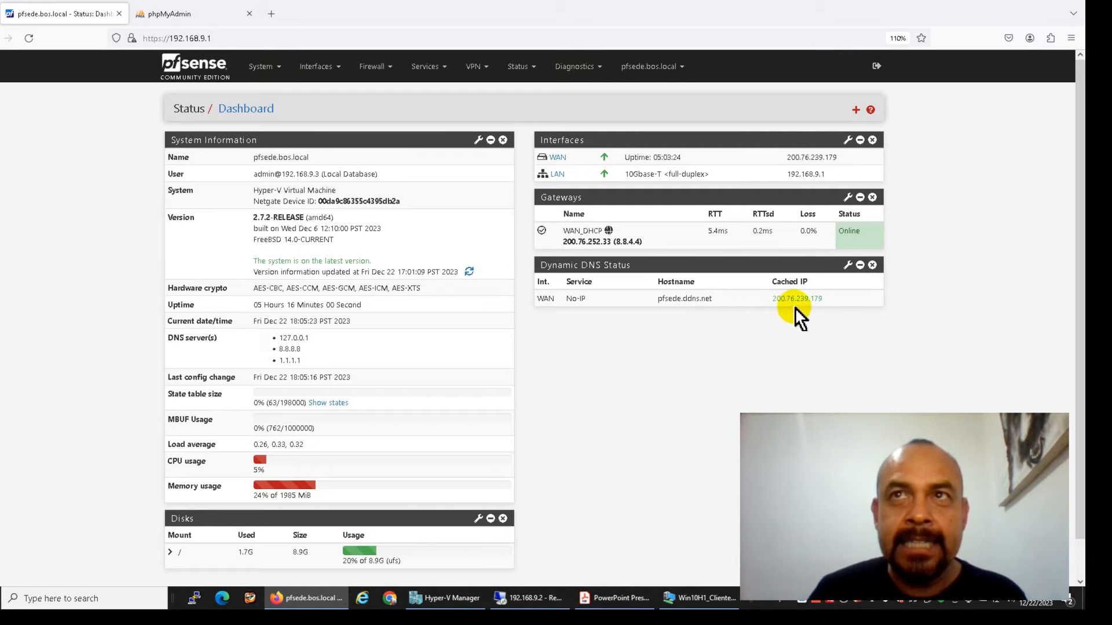
left_click_drag(656, 300, 703, 301)
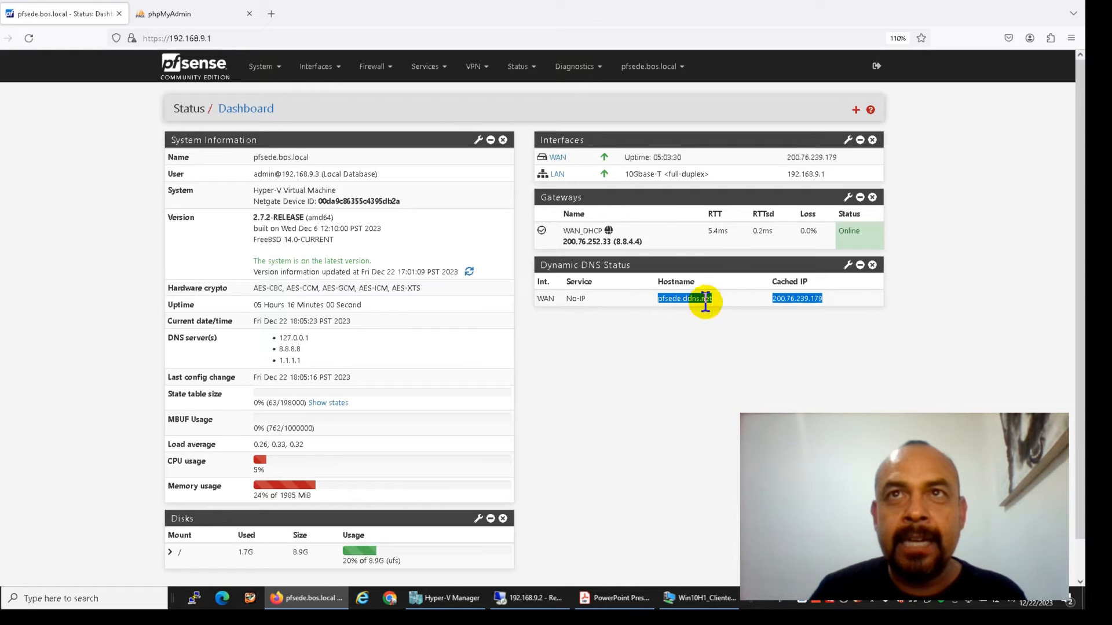
left_click(686, 327)
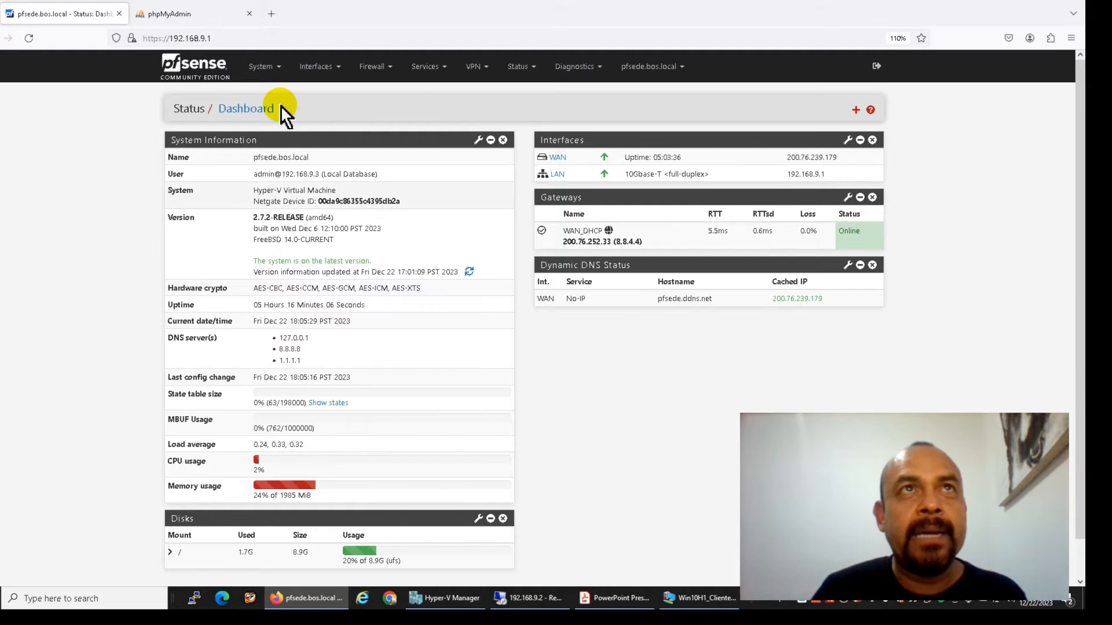
left_click(262, 69)
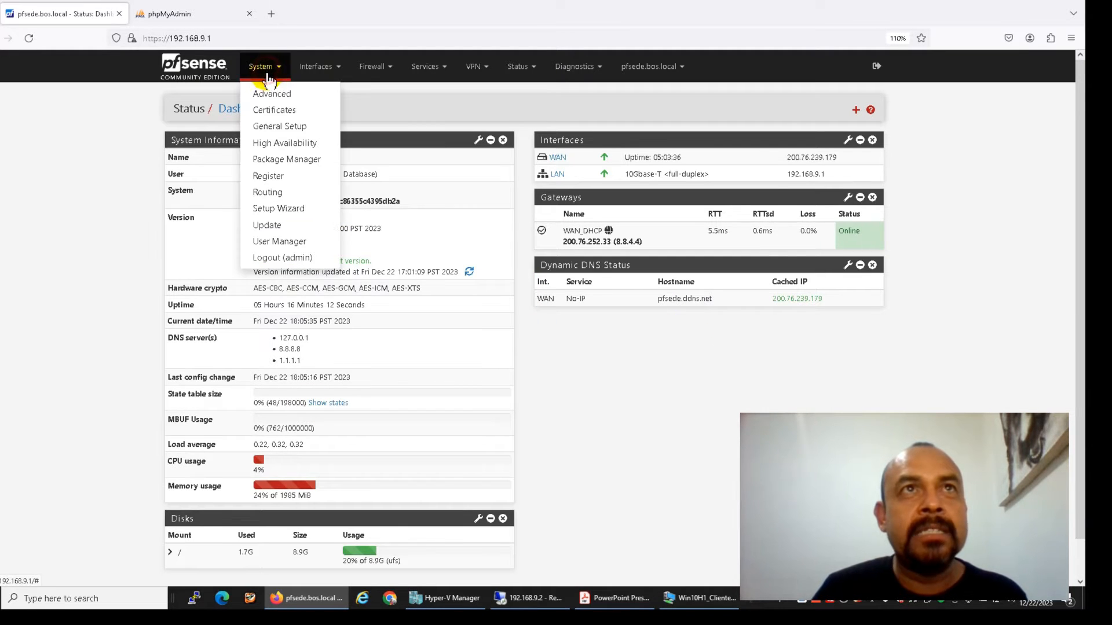
Start a new internal CA named CA_IPSEC_AR with a 365-day lifetime
left_click(271, 111)
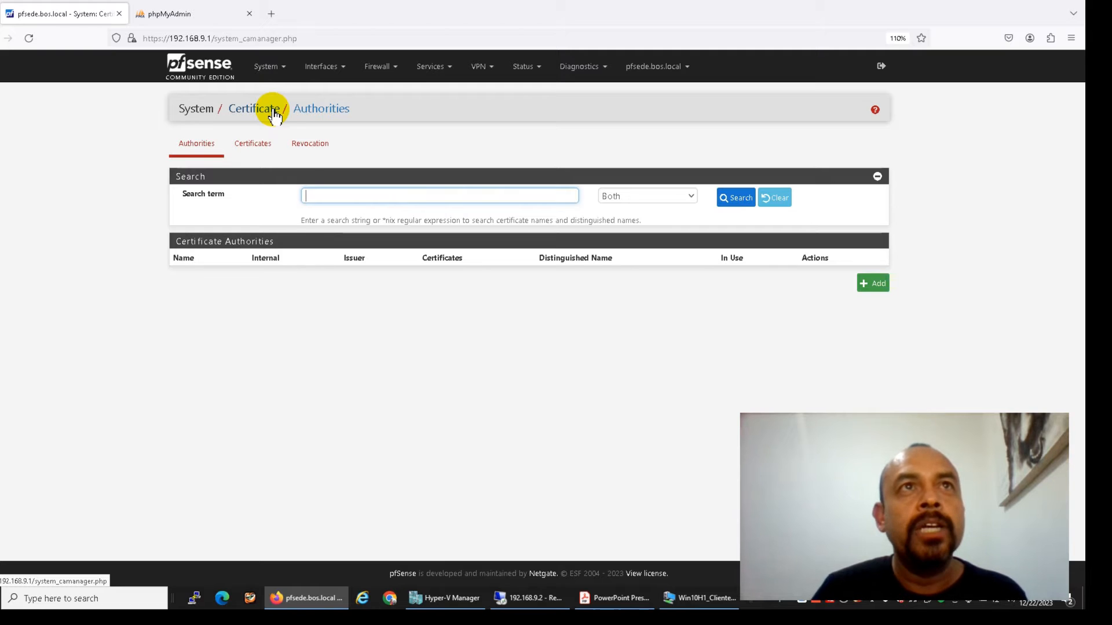
left_click(876, 284)
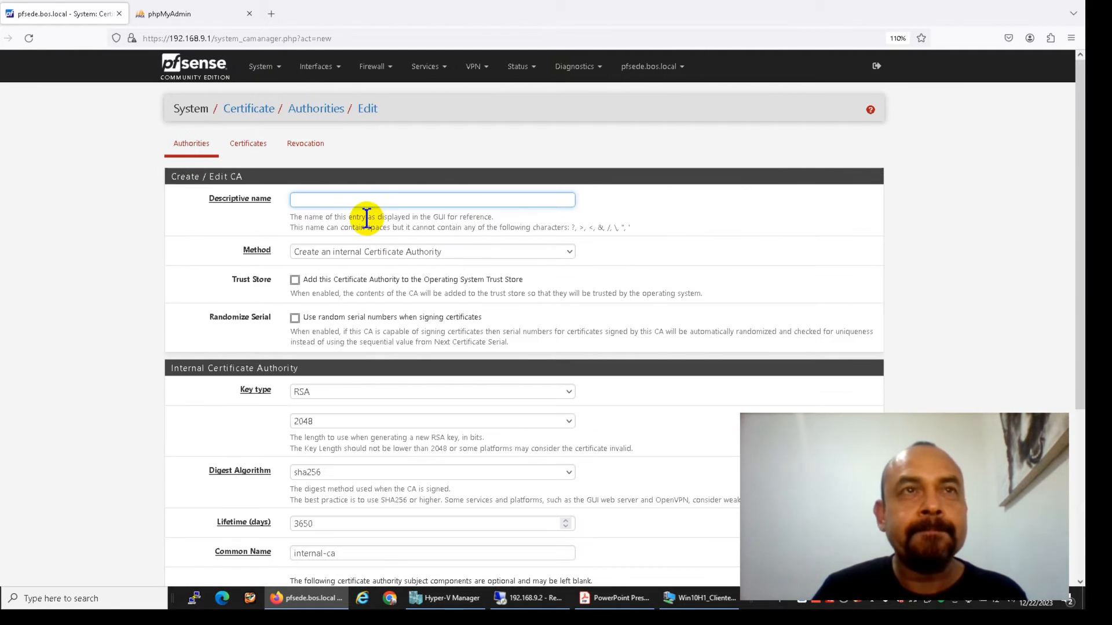
type("CA_IPSEC_")
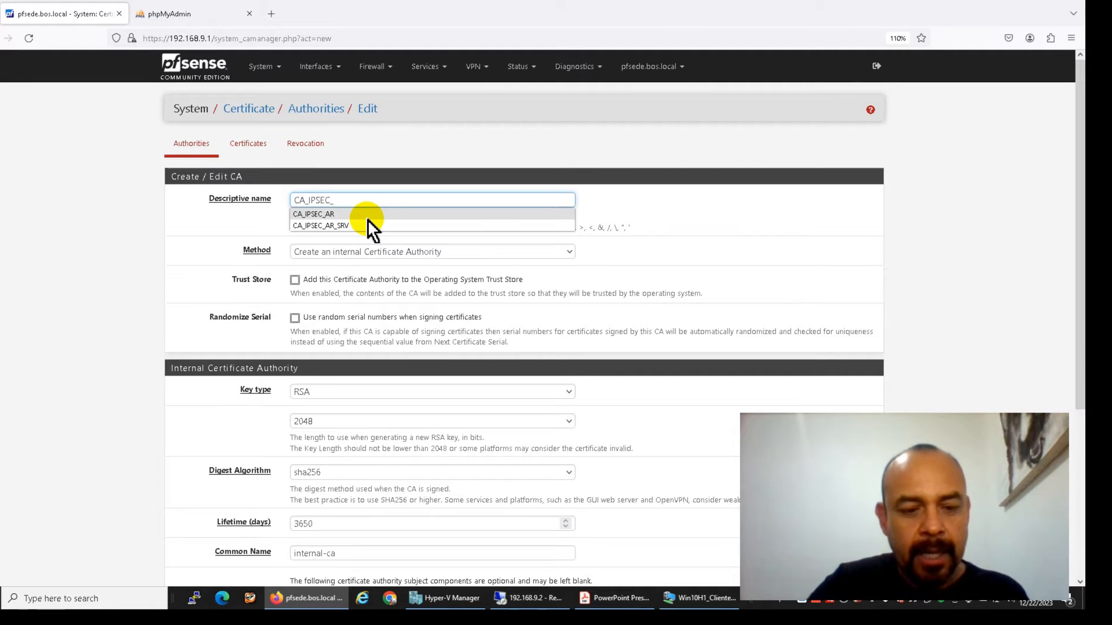
left_click(367, 218)
key("Tab")
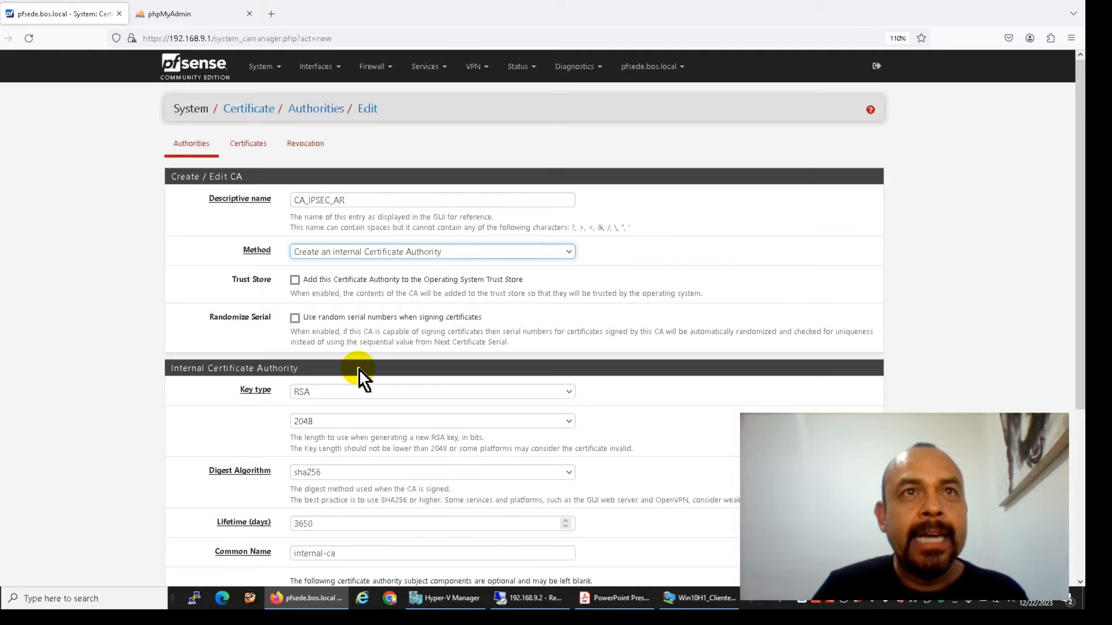
scroll(359, 368, "down", 2)
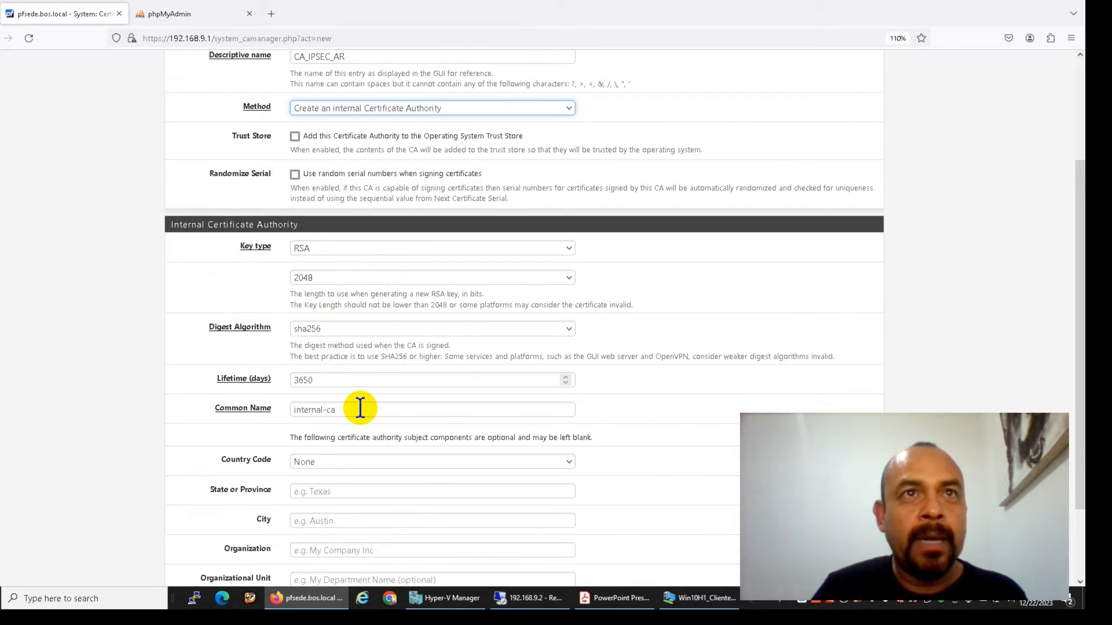
left_click(351, 380)
key("BackSpace")
key("BackSpace")
key("BackSpace")
key("BackSpace")
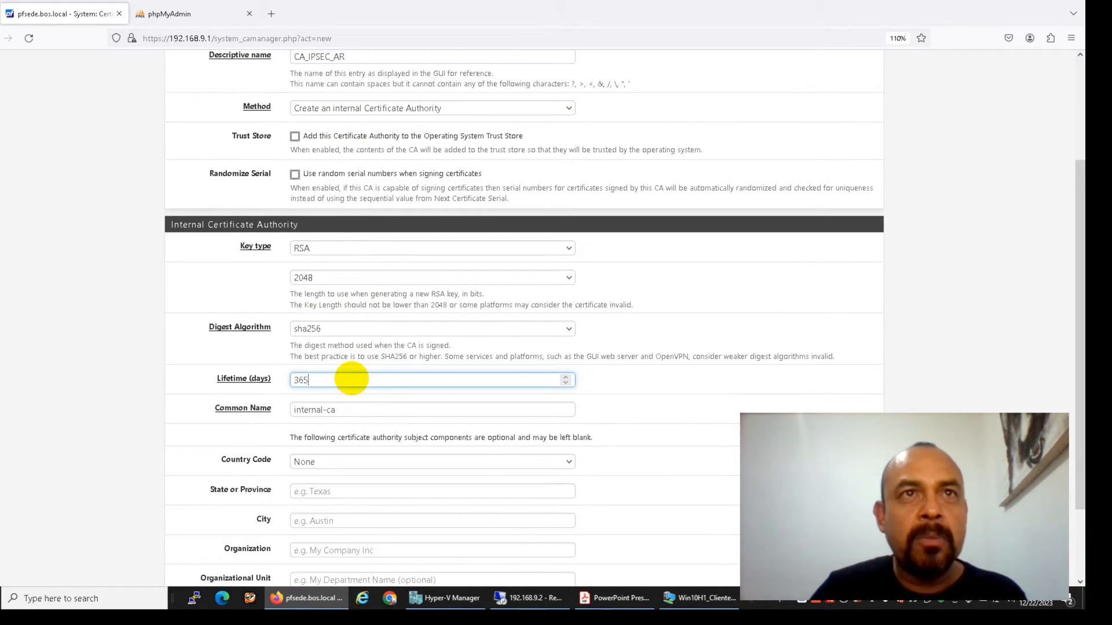
type("365")
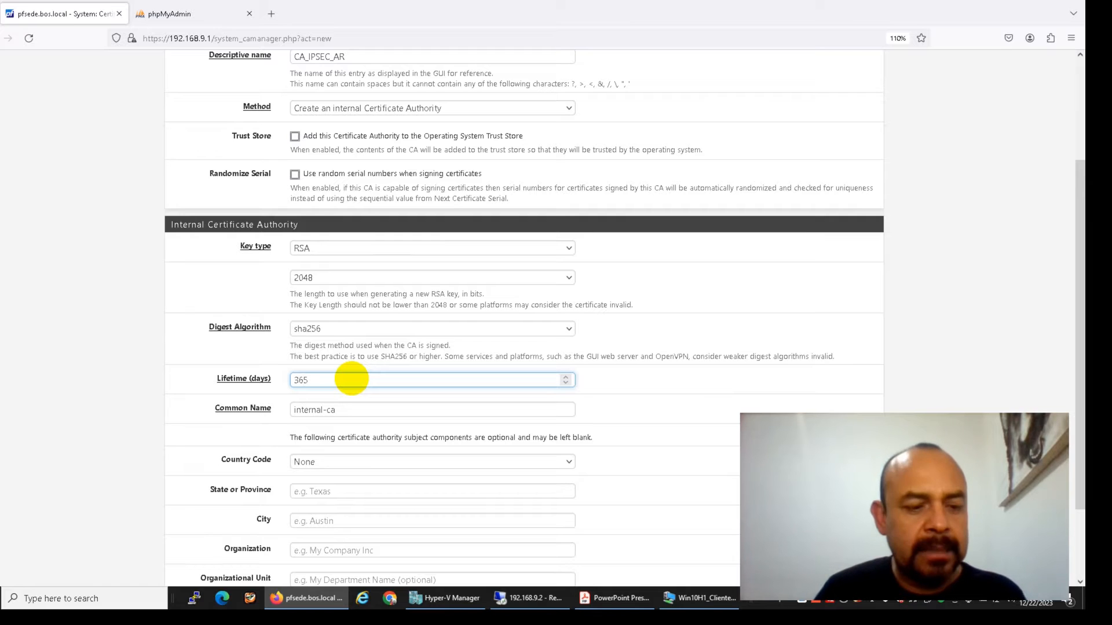
key("Tab")
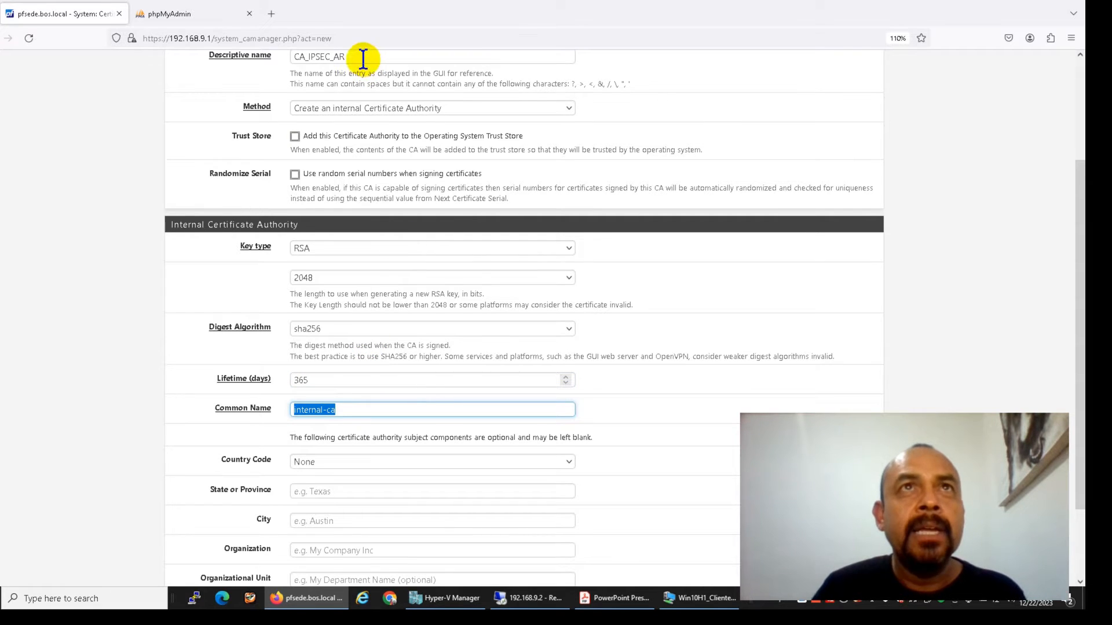
Set the CA common name to CA_IPSEC_AR and the country code to MX
left_click_drag(361, 57, 292, 56)
key("ctrl+c")
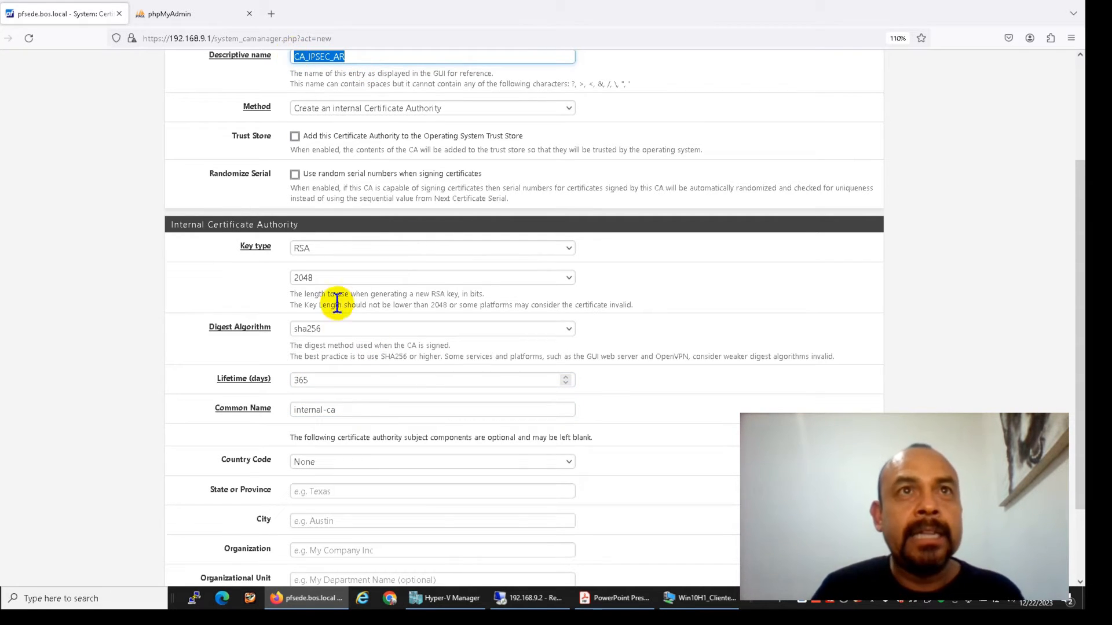
left_click(347, 409)
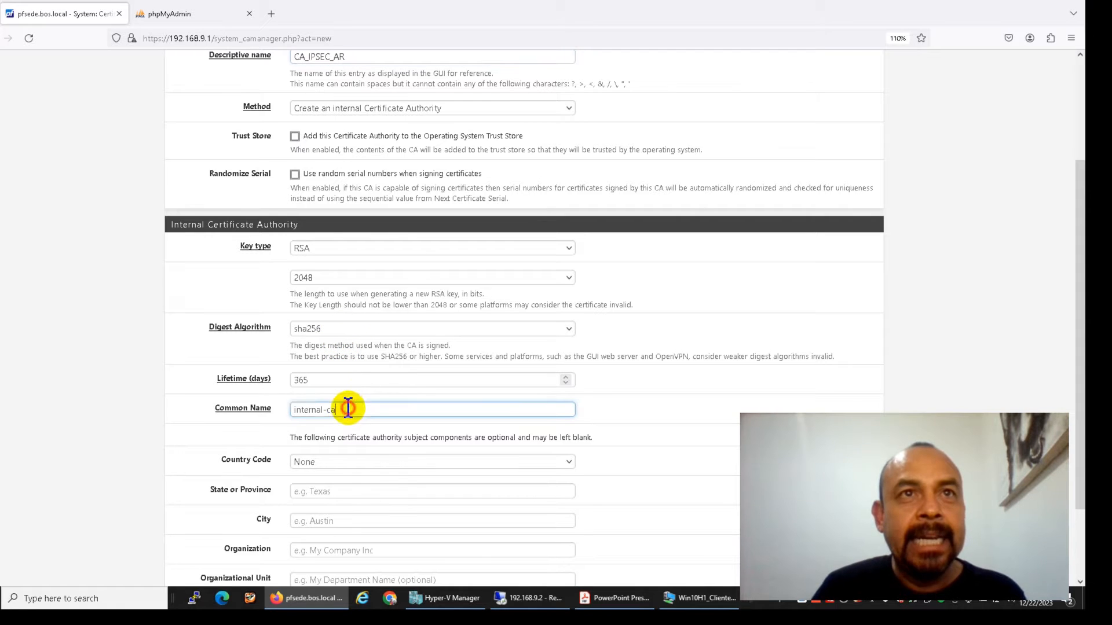
left_click(231, 407)
key("ctrl+v")
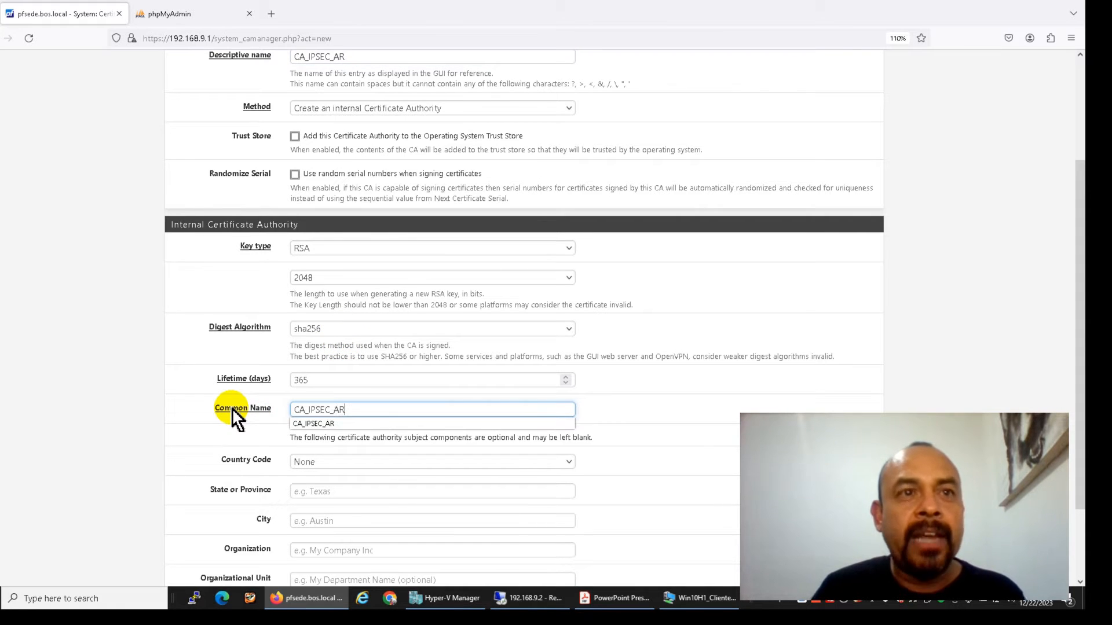
key("Tab")
scroll(249, 452, "down", 3)
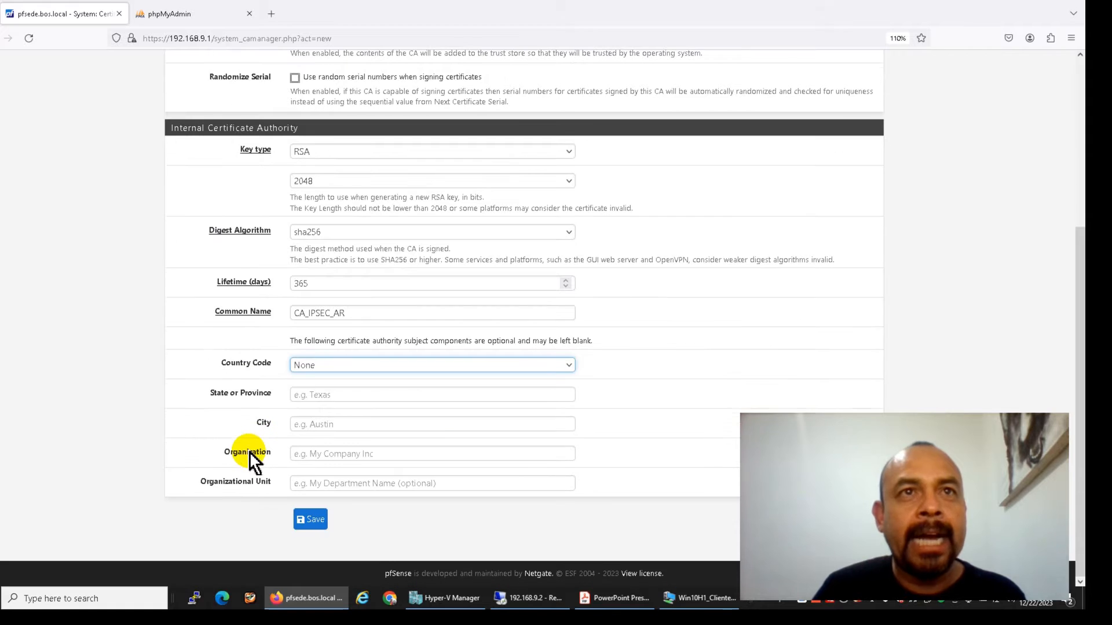
left_click(310, 367)
key("m")
key("e")
key("Down")
key("Down")
key("Down")
key("Down")
key("Down")
key("Down")
key("Down")
key("Down")
key("Down")
key("Down")
key("Down")
key("Down")
key("Down")
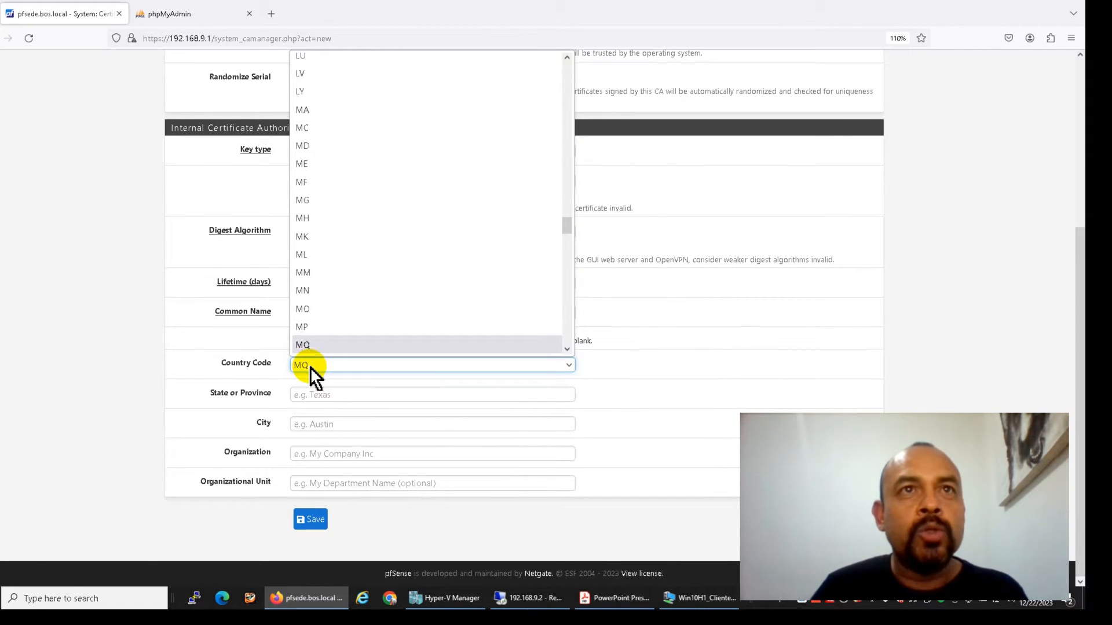
key("Down")
key("Down")
key("Down")
key("Down")
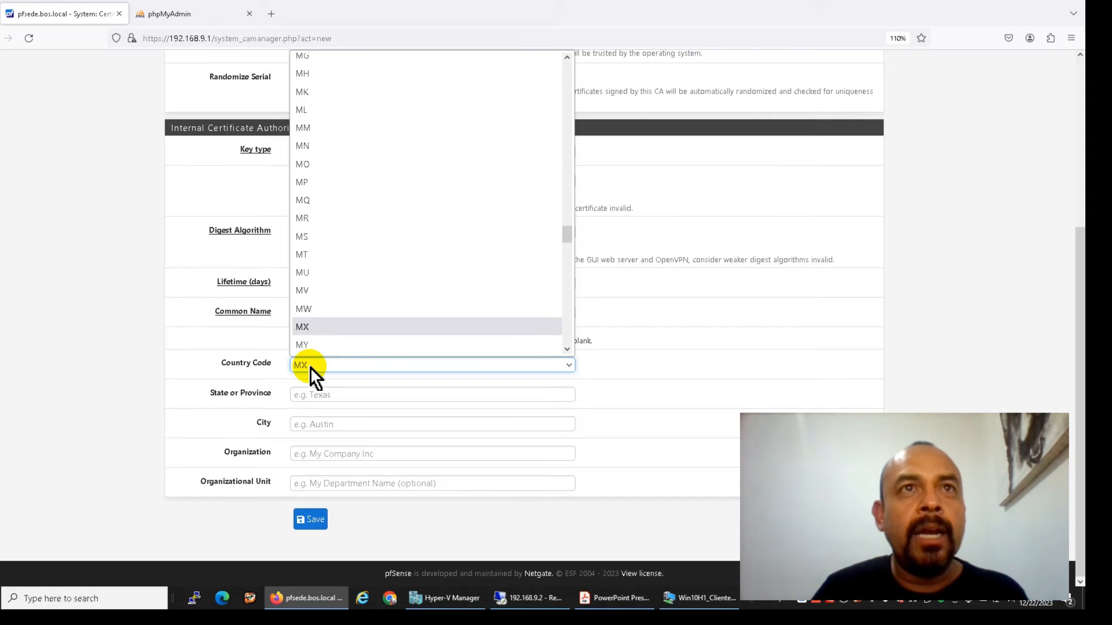
key("Return")
Enter state BAJA CALIFORNIA, city TIJUANA, organization BOS and unit IT, then save the CA
key("Tab")
type("BA")
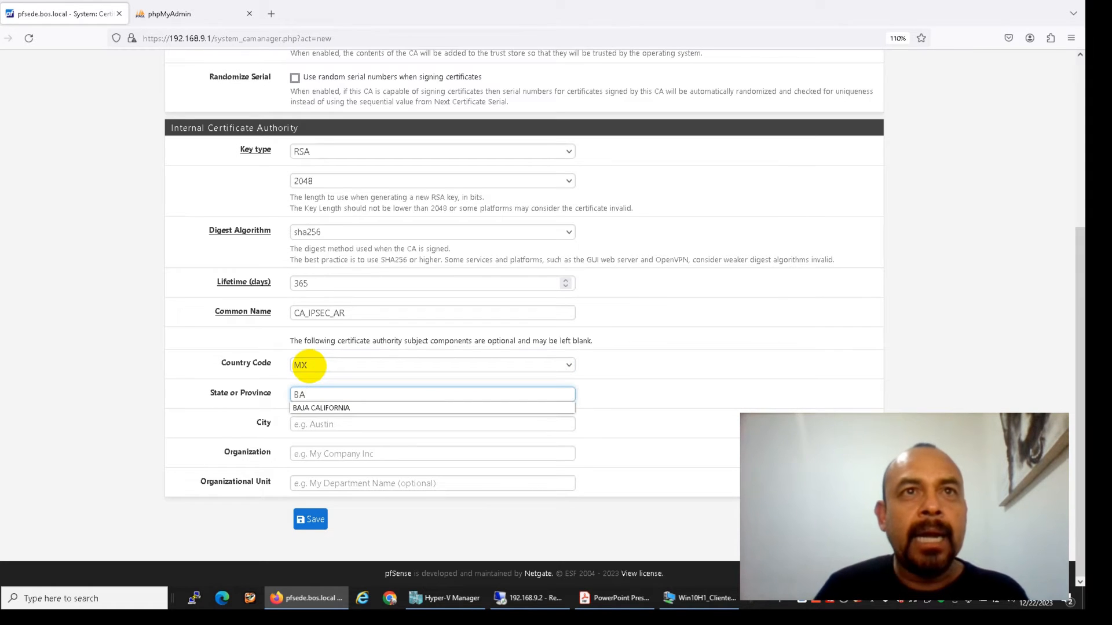
key("Down")
key("Return")
key("Tab")
type("TI")
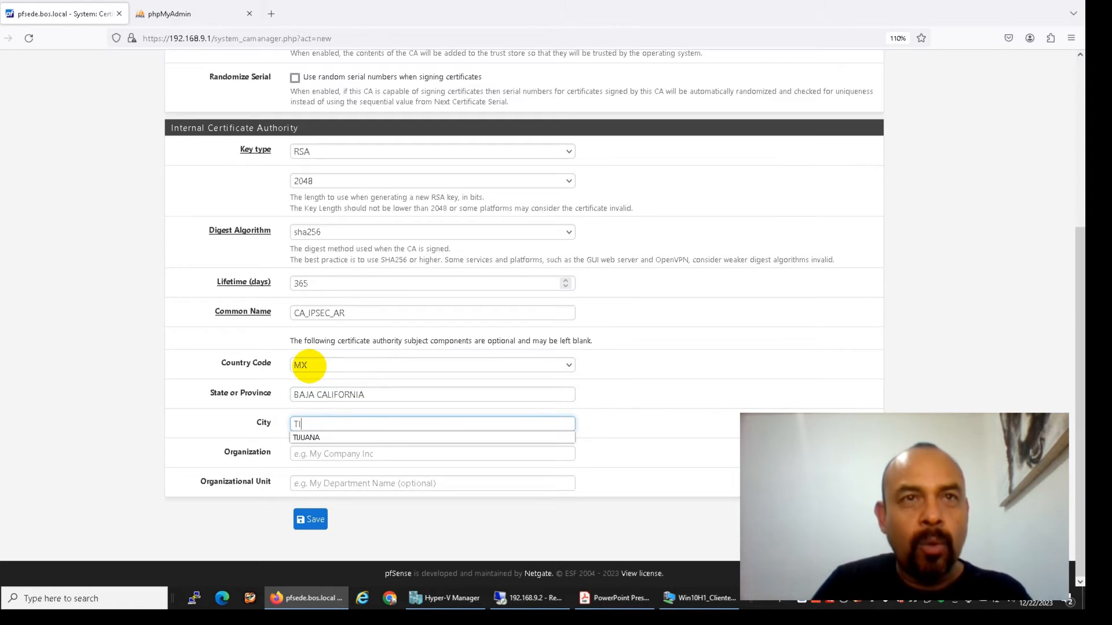
key("Down")
key("Return")
key("Tab")
type("BO")
key("Down")
key("Return")
key("Tab")
type("IT")
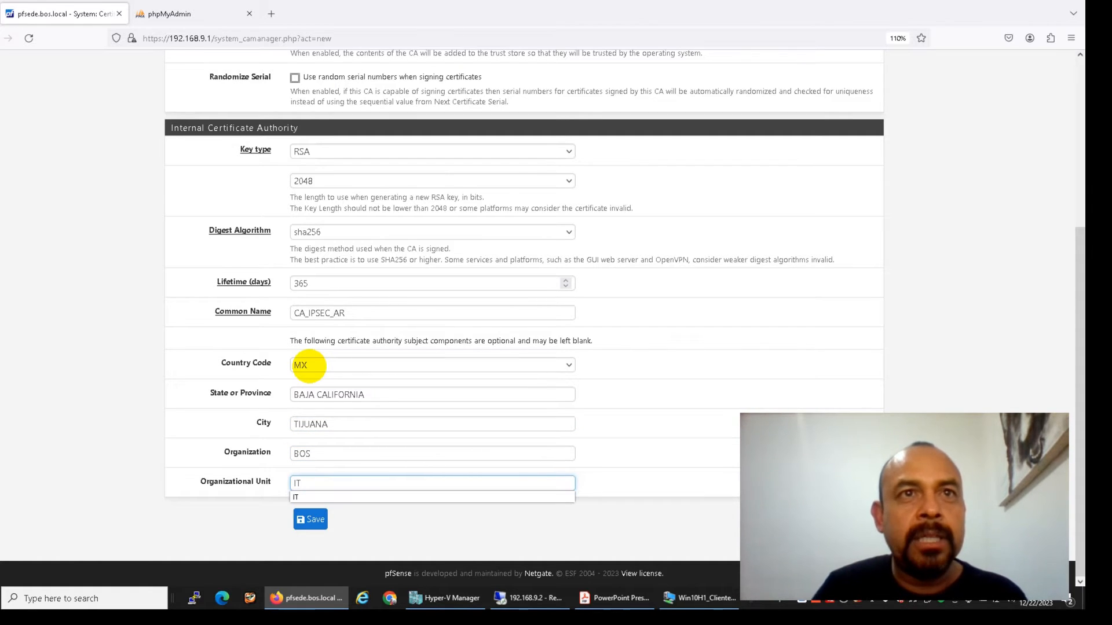
left_click(310, 519)
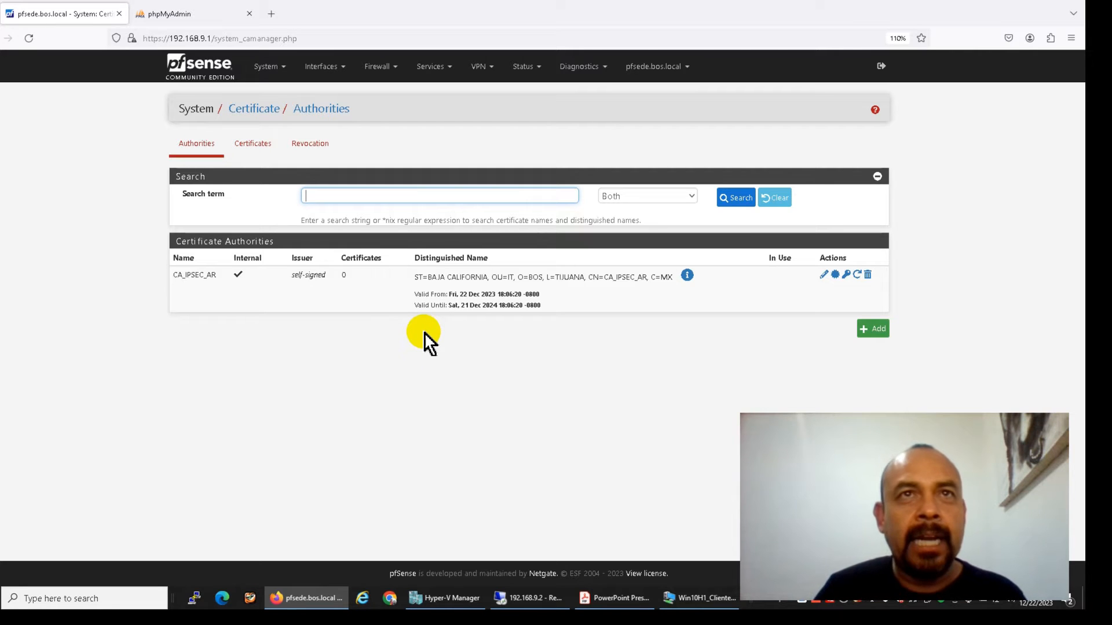
Add a new certificate named CA_IPSEC_AR_SRV with a 365-day lifetime
left_click(249, 144)
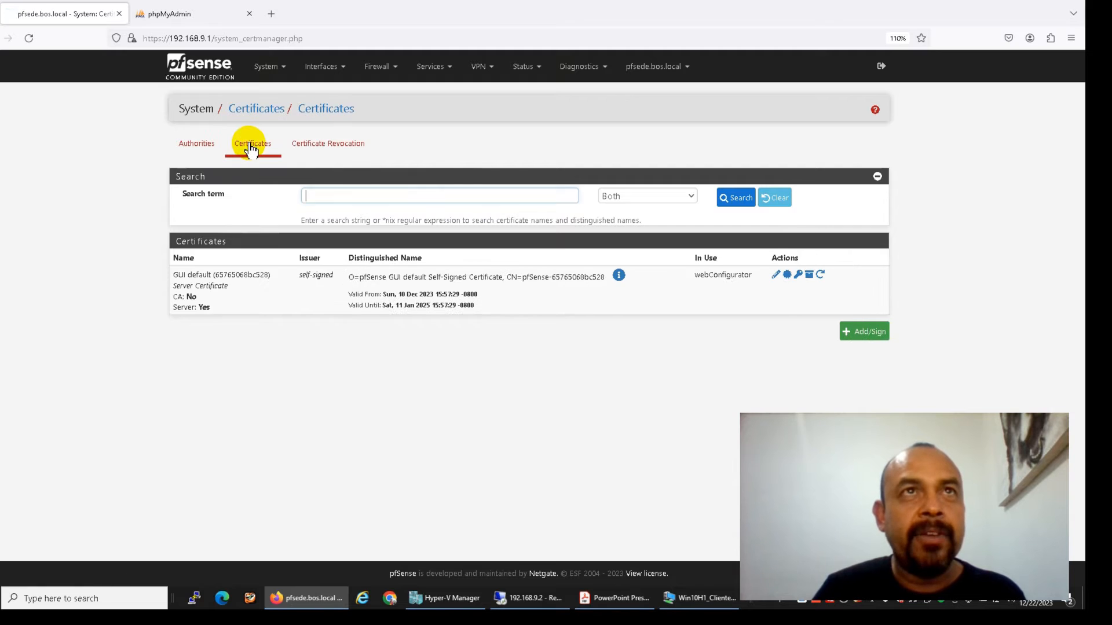
left_click(857, 332)
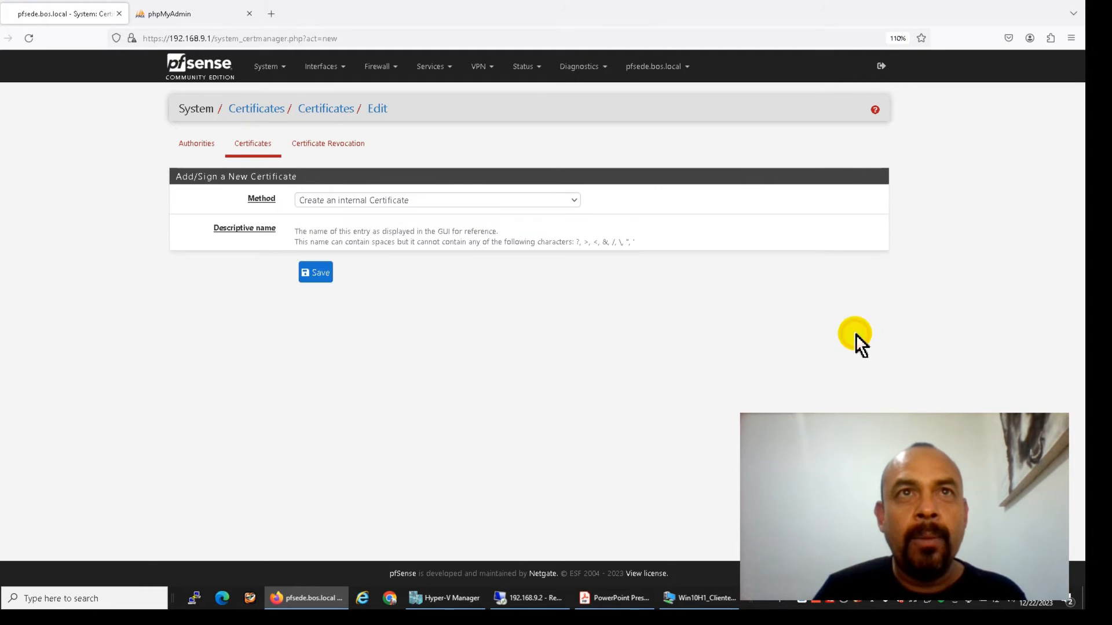
left_click(411, 224)
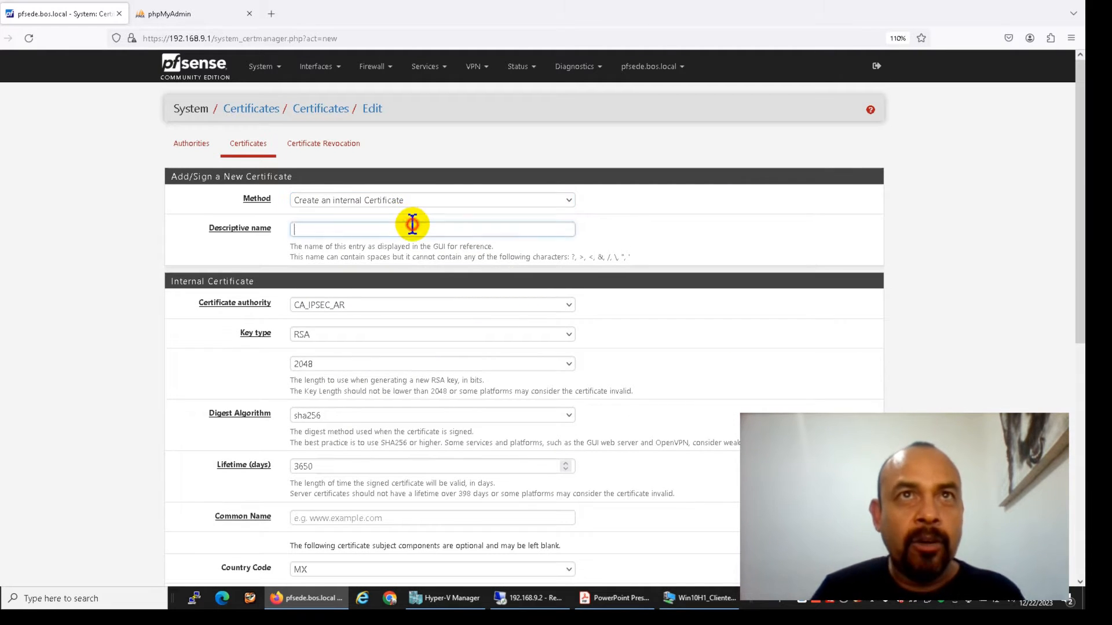
type("CA_IPSEC_AR")
type("_SRV")
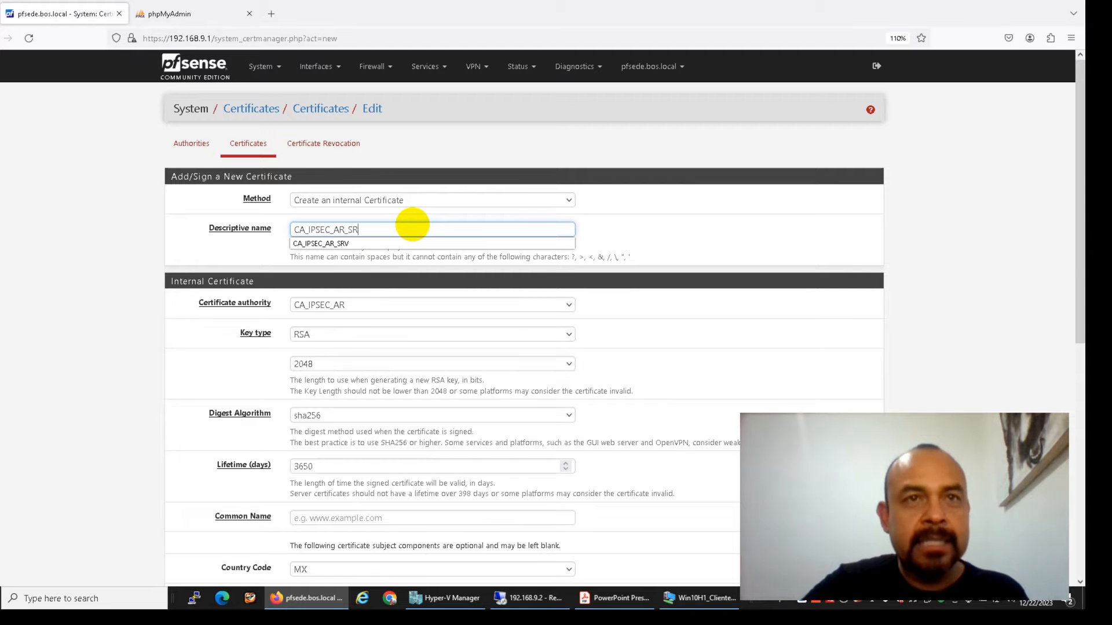
left_click(106, 271)
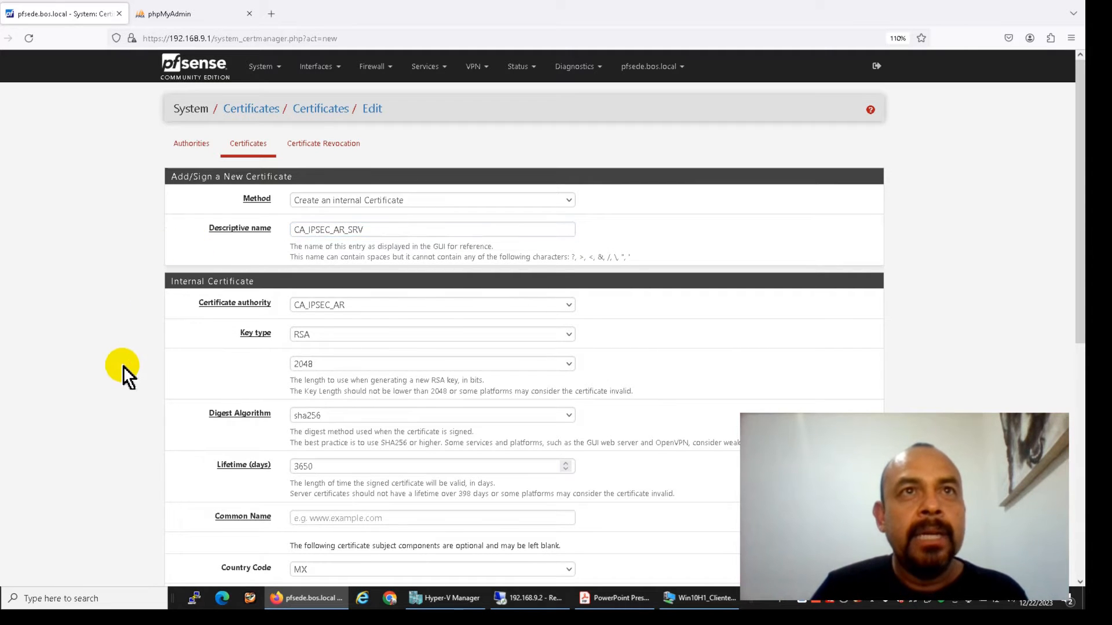
scroll(123, 366, "down", 3)
left_click(344, 266)
key("BackSpace")
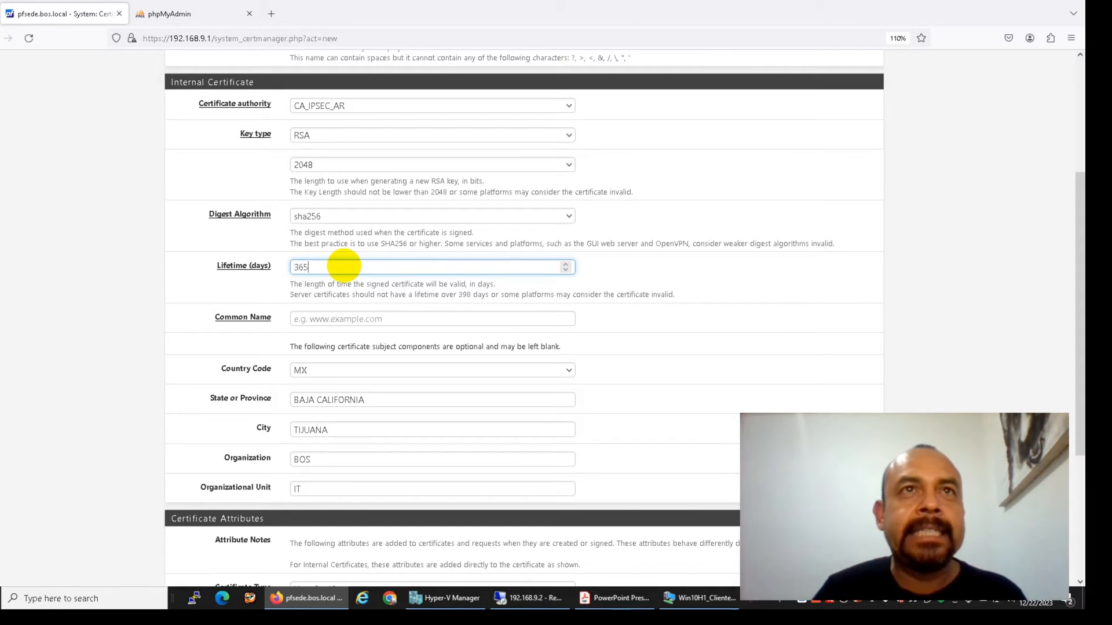
key("Tab")
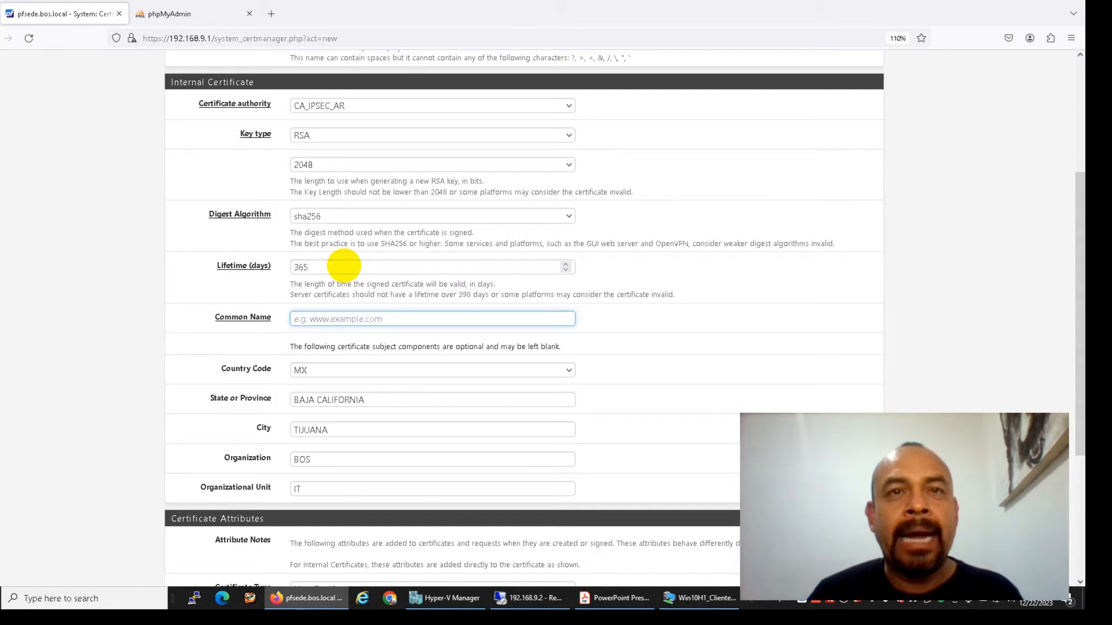
Set the common name to pfsede.bos.local and the type to Server Certificate
scroll(347, 283, "up", 3)
scroll(348, 283, "down", 5)
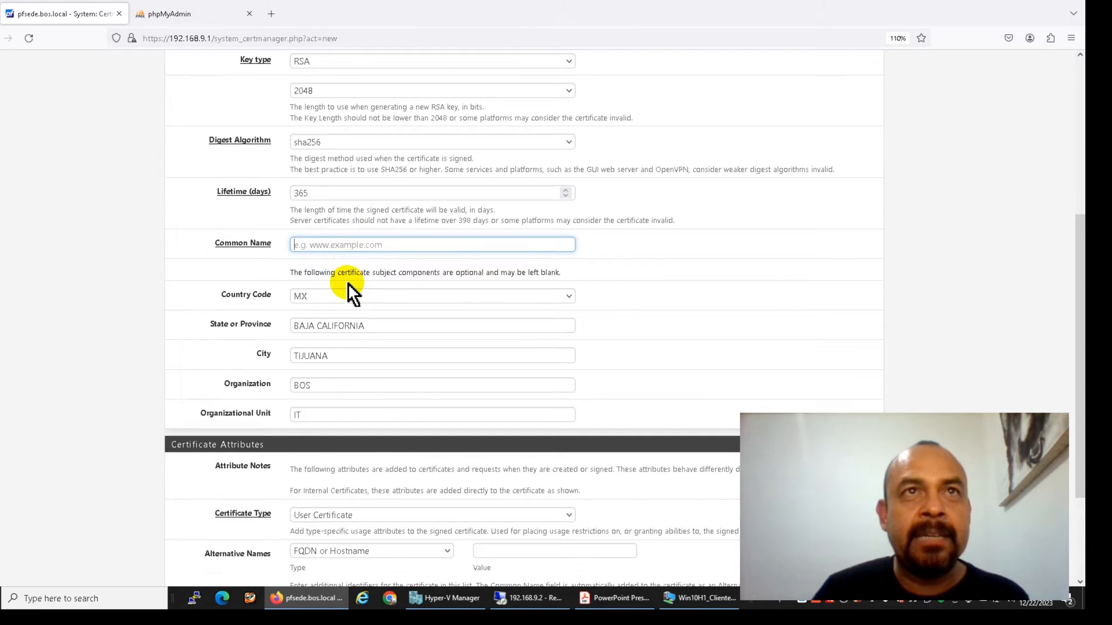
type("pfsede")
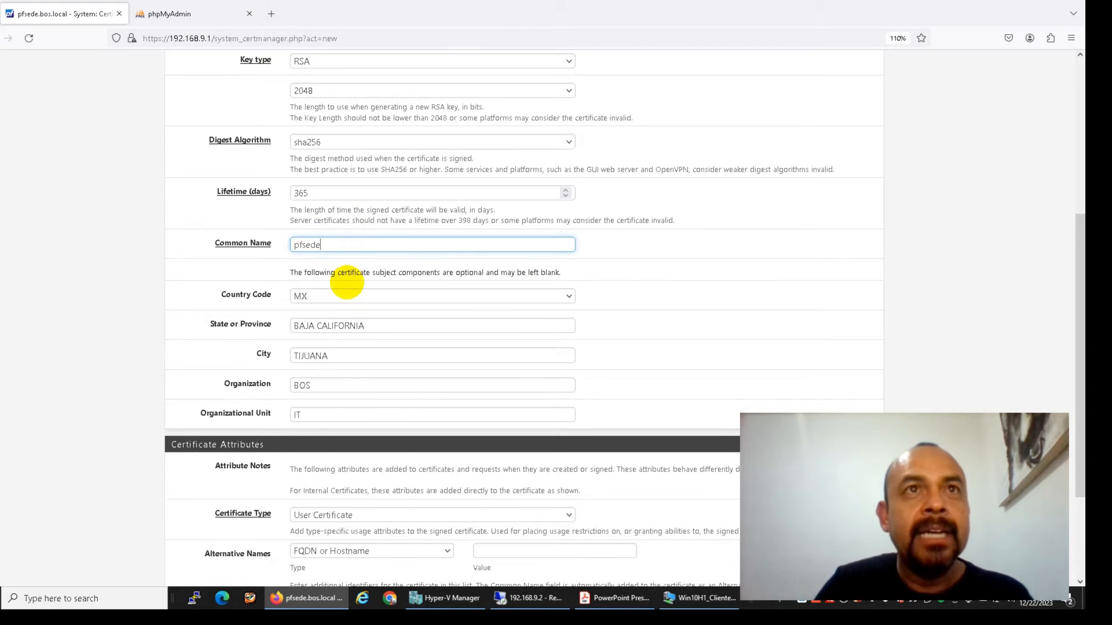
type(".bos.local")
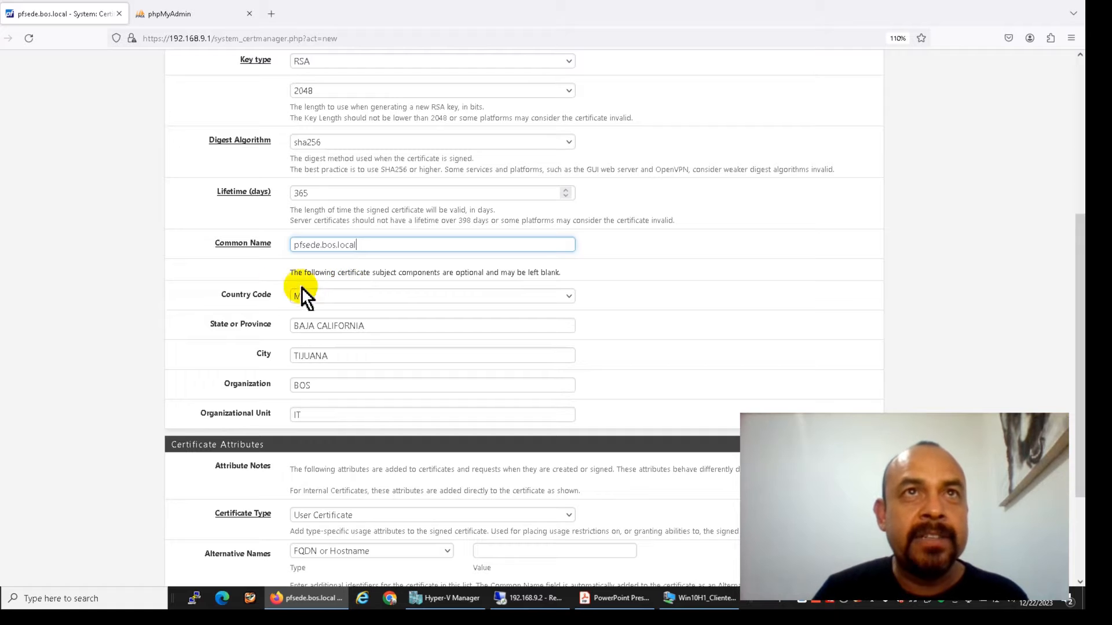
scroll(220, 267, "down", 3)
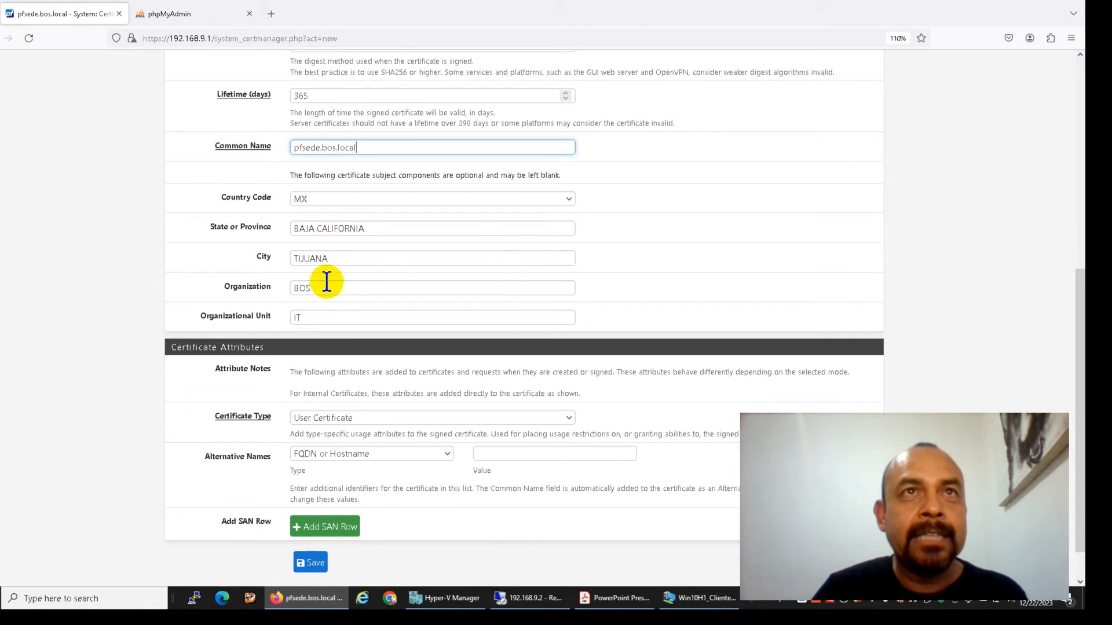
scroll(337, 318, "down", 1)
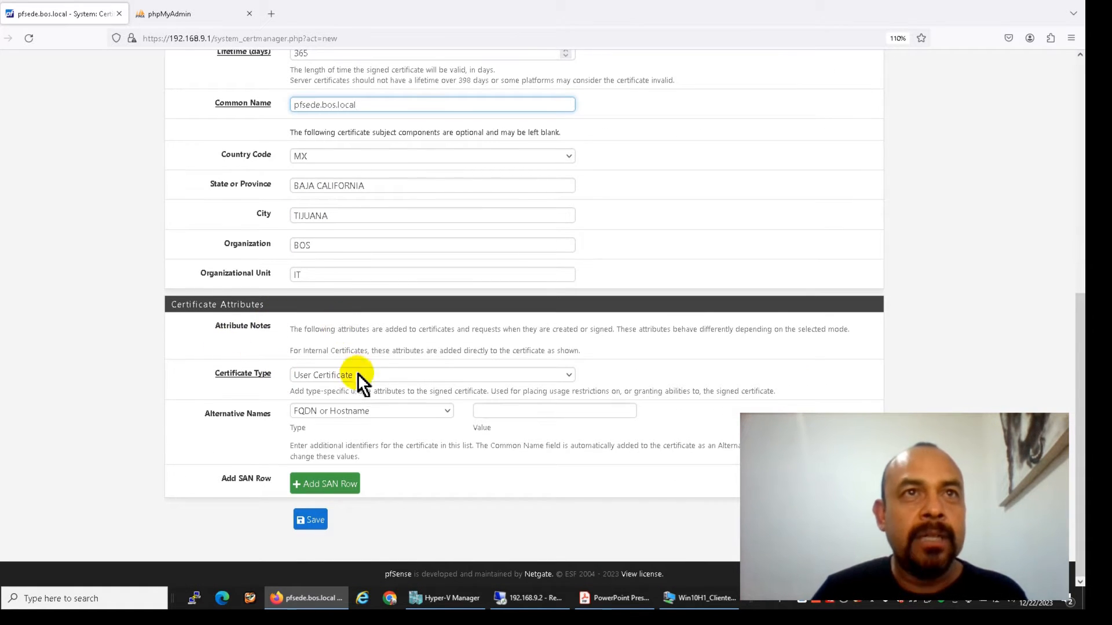
left_click(375, 378)
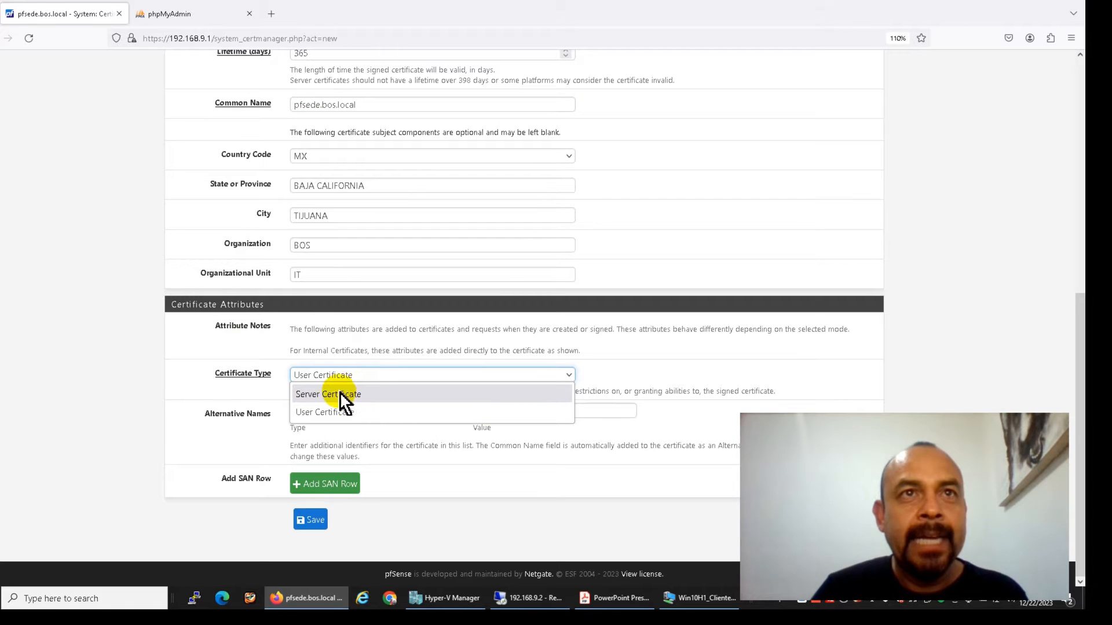
left_click(309, 392)
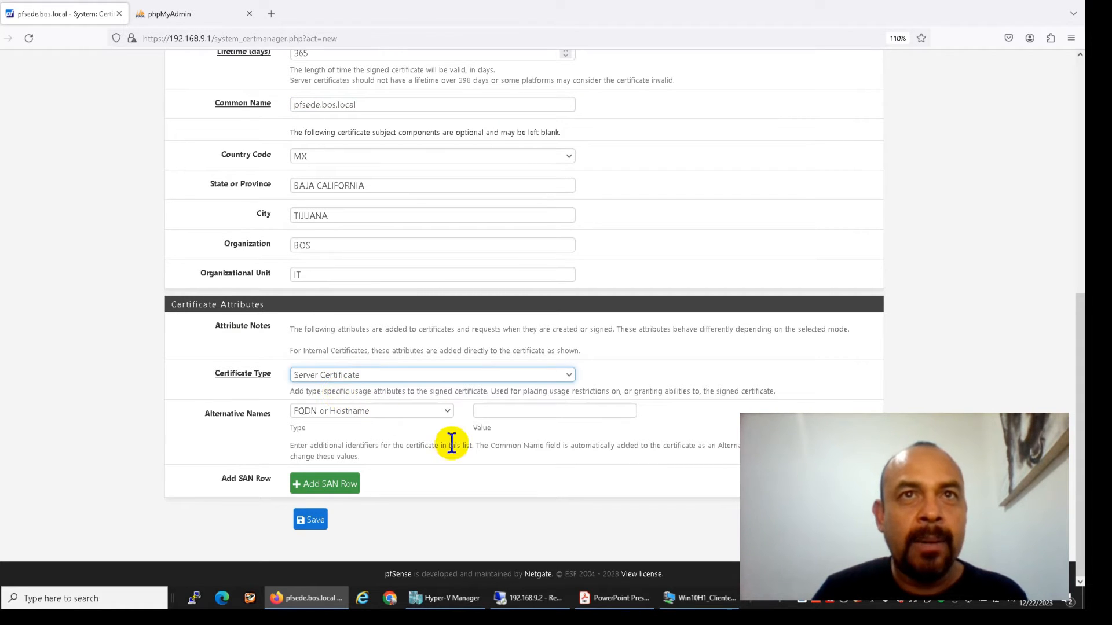
Add alternative name pfsede.ddns.net, drop the extra IP row, and save the certificate
left_click(498, 411)
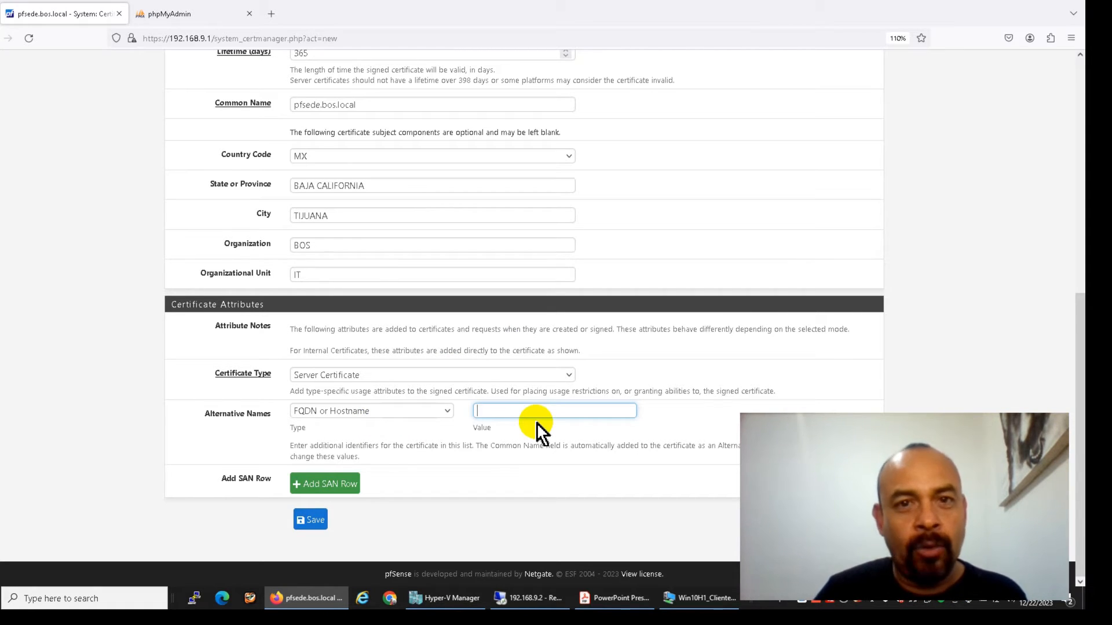
type("pf")
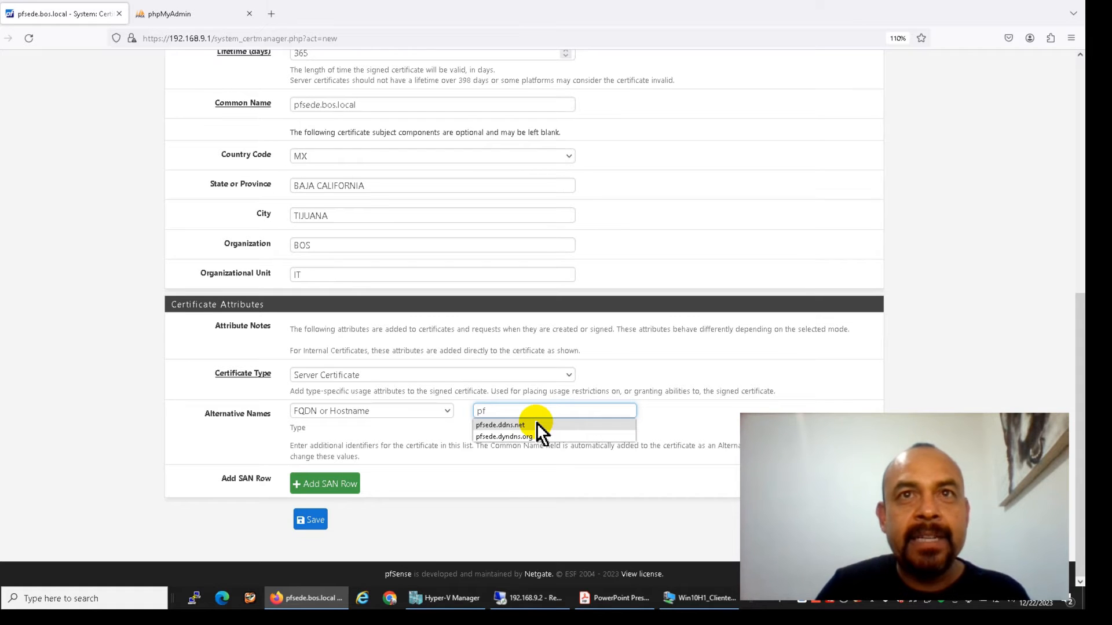
left_click(537, 426)
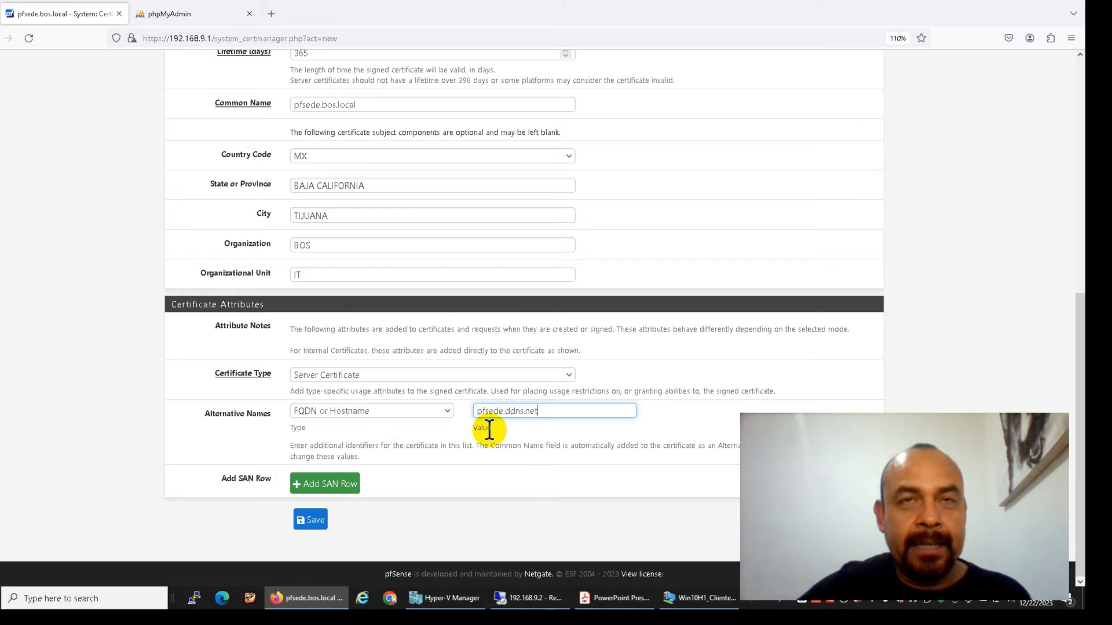
left_click(389, 105)
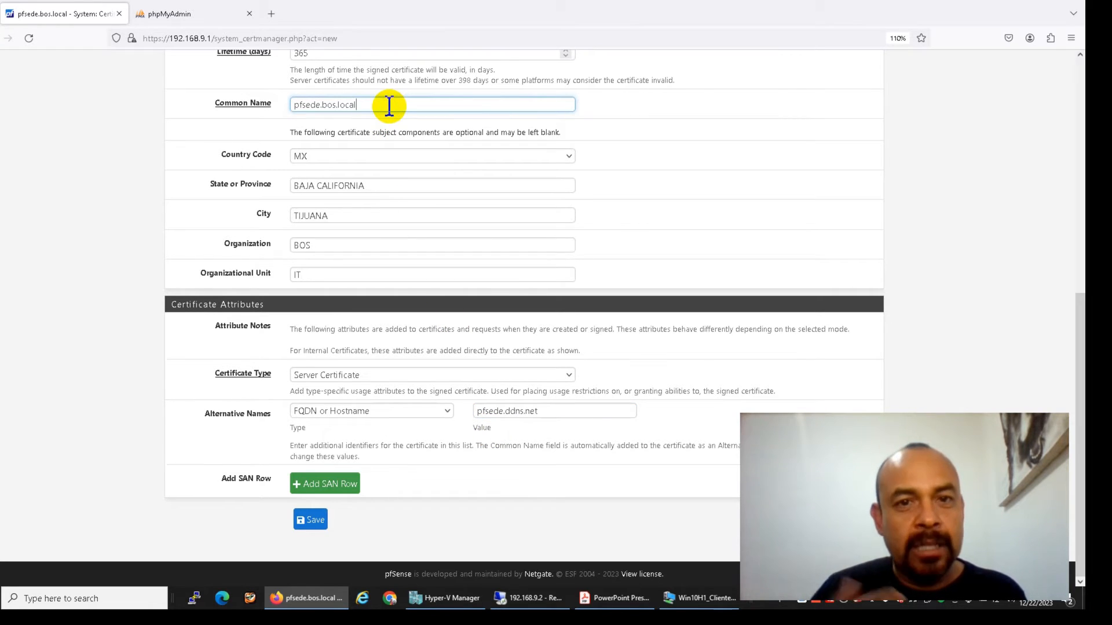
left_click(554, 414)
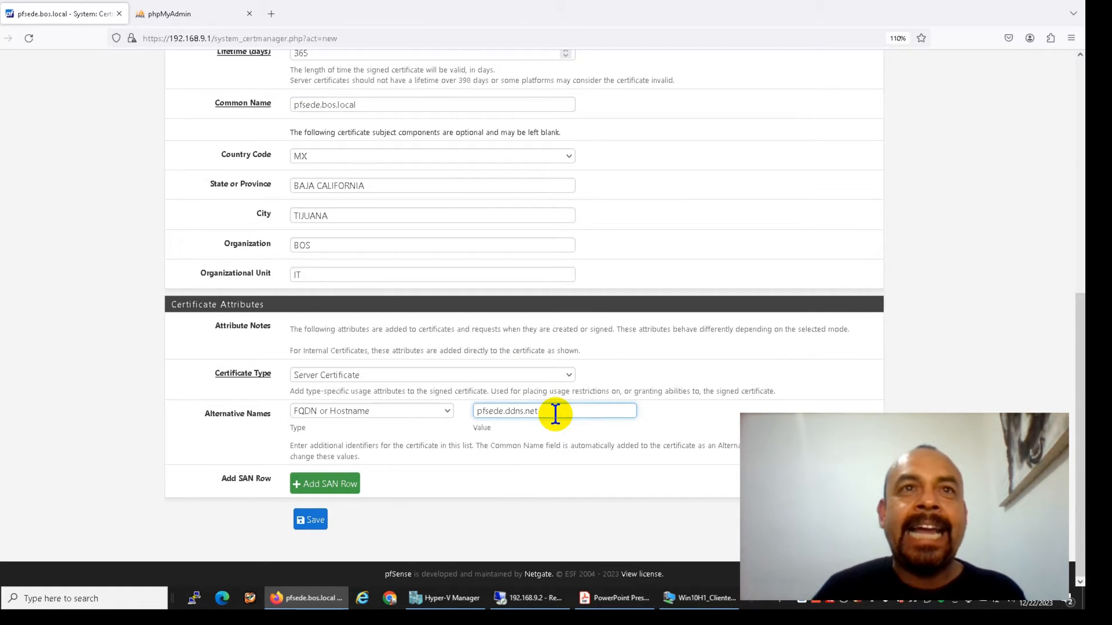
left_click(330, 484)
left_click(334, 443)
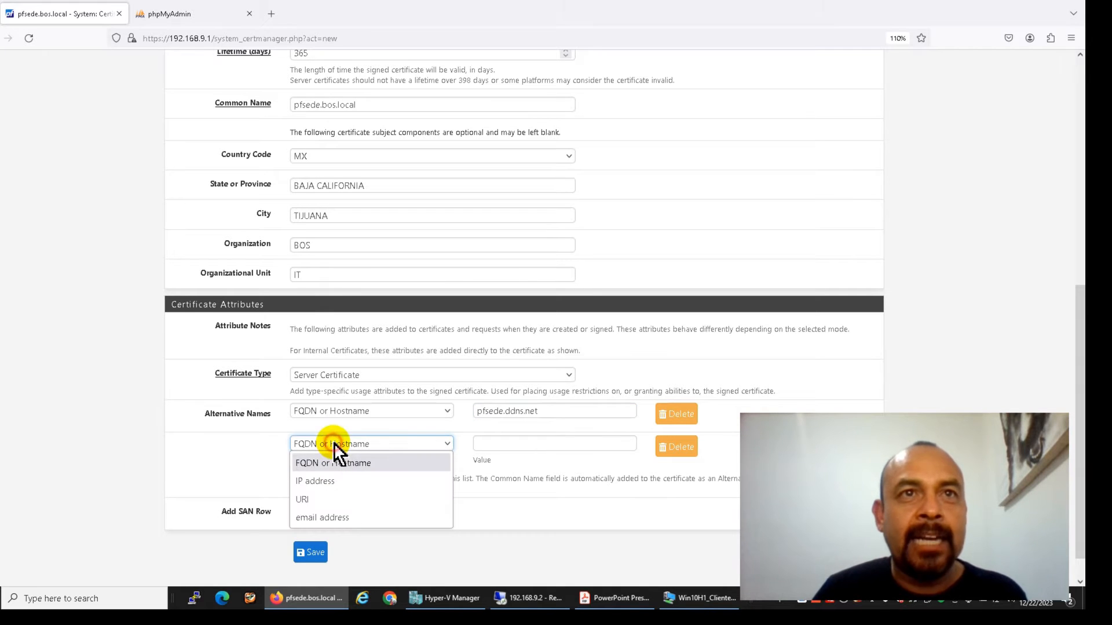
left_click(329, 481)
left_click(519, 445)
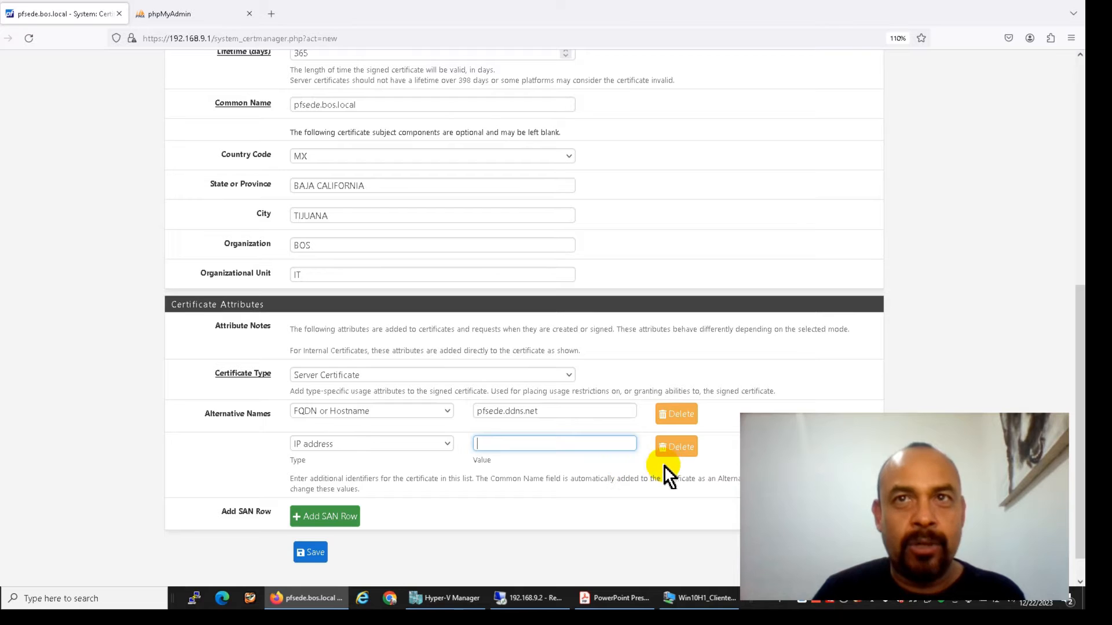
left_click(672, 452)
left_click(311, 519)
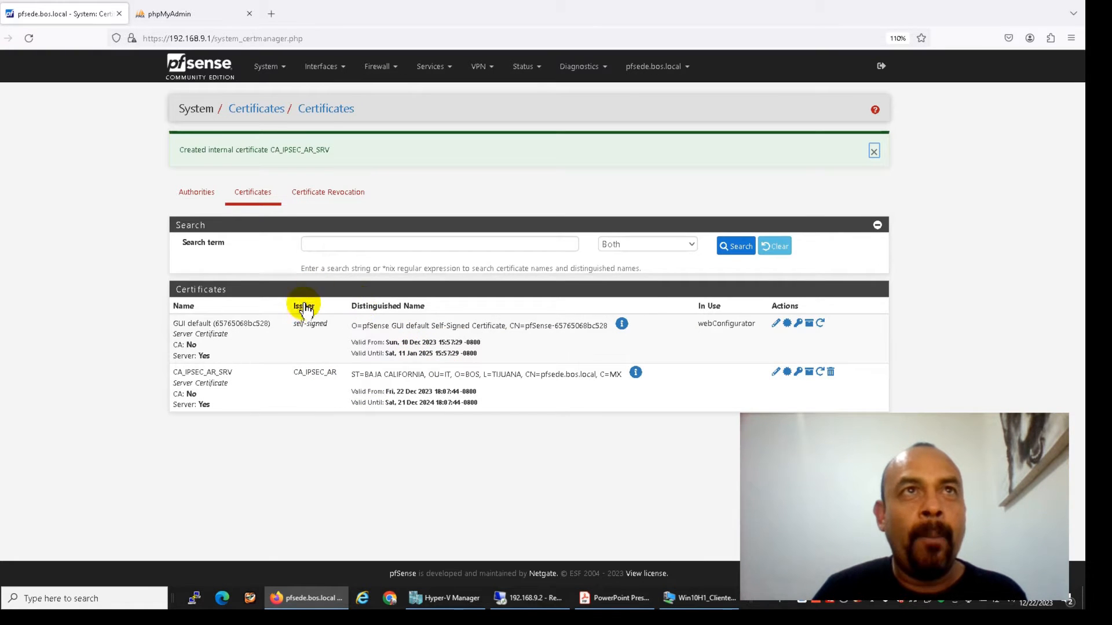
Go from the dashboard to the VPN > IPsec tunnels page
left_click(196, 68)
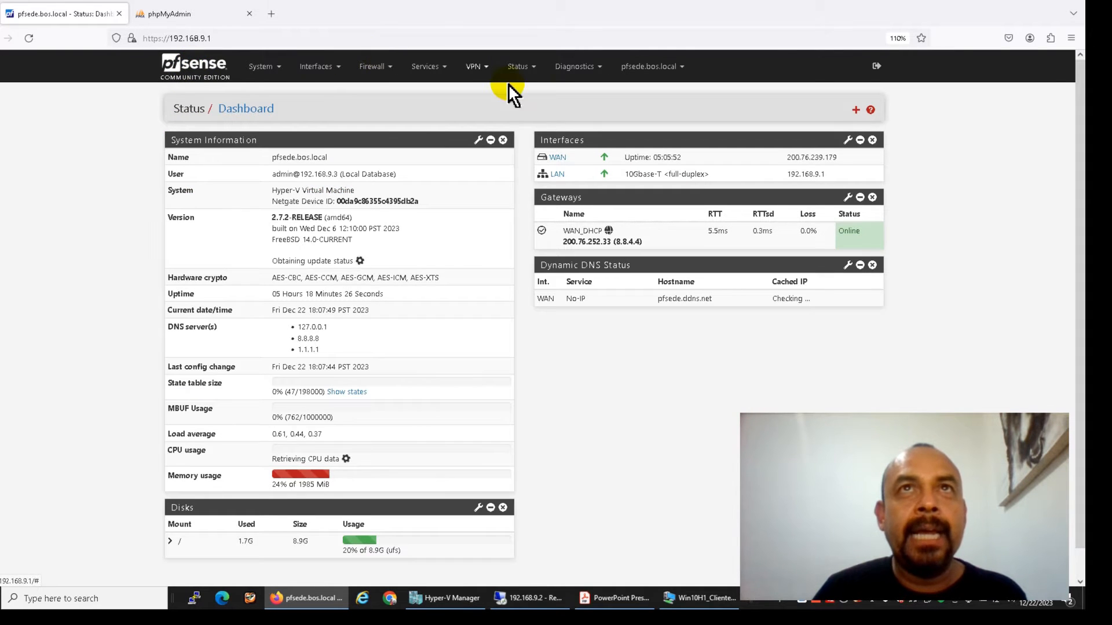
left_click(477, 70)
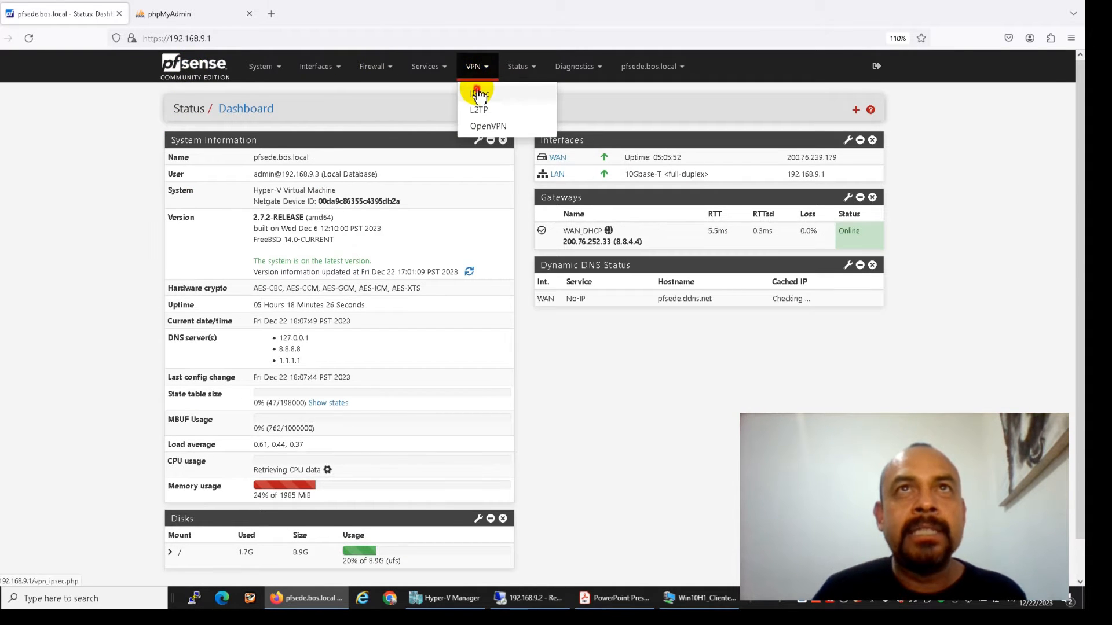
left_click(479, 91)
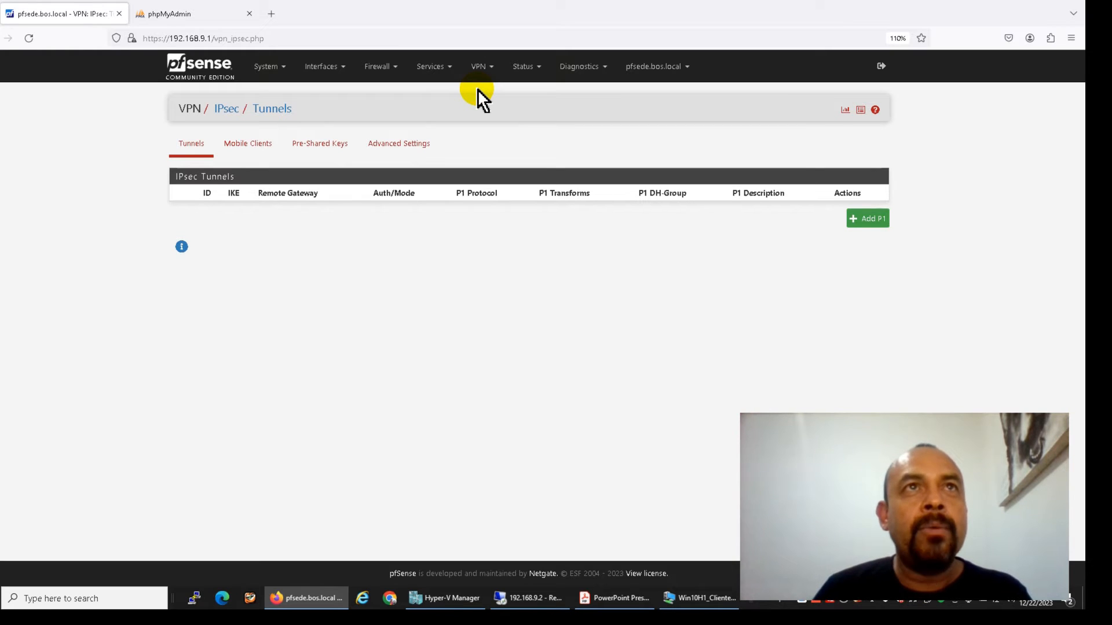
Enable IPsec mobile client support with Local Database user authentication and a virtual address pool
left_click(248, 150)
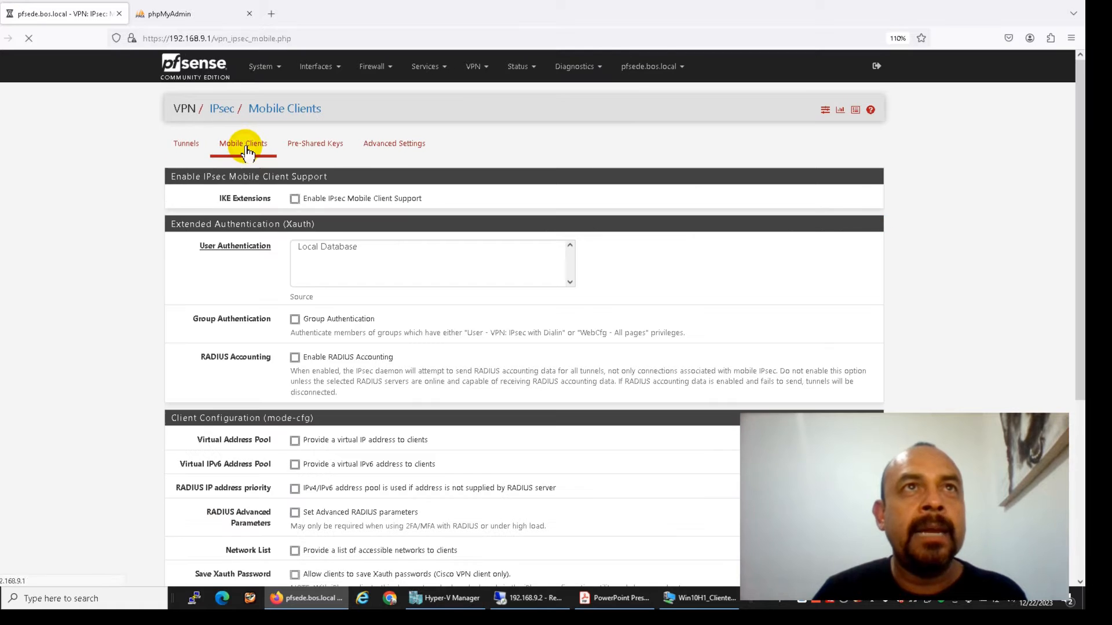
left_click(295, 198)
left_click(316, 247)
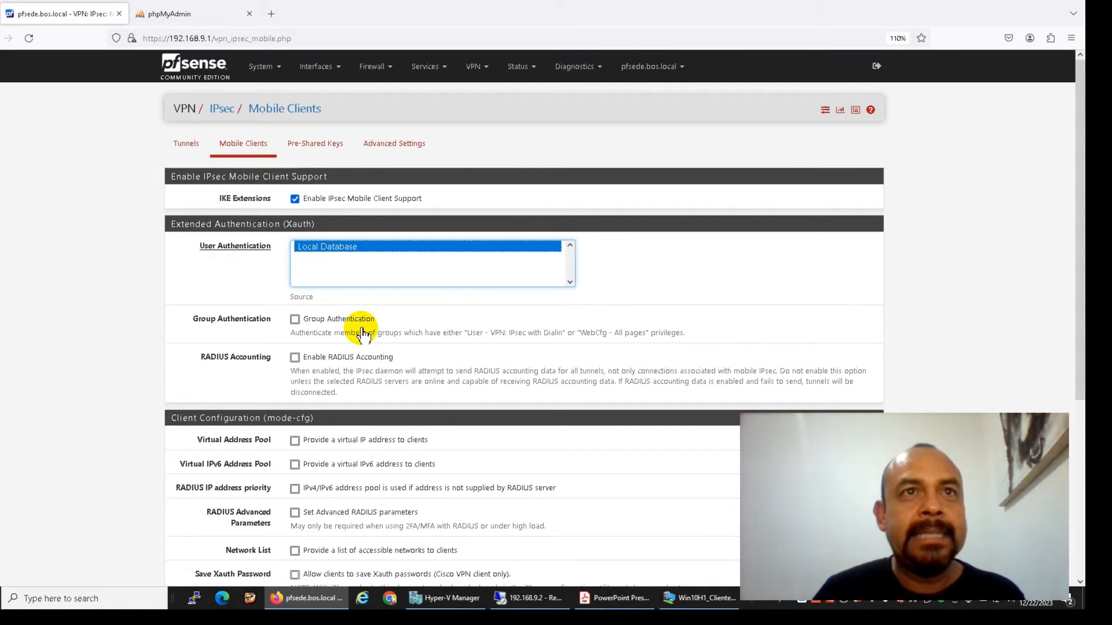
scroll(353, 324, "down", 5)
left_click(294, 260)
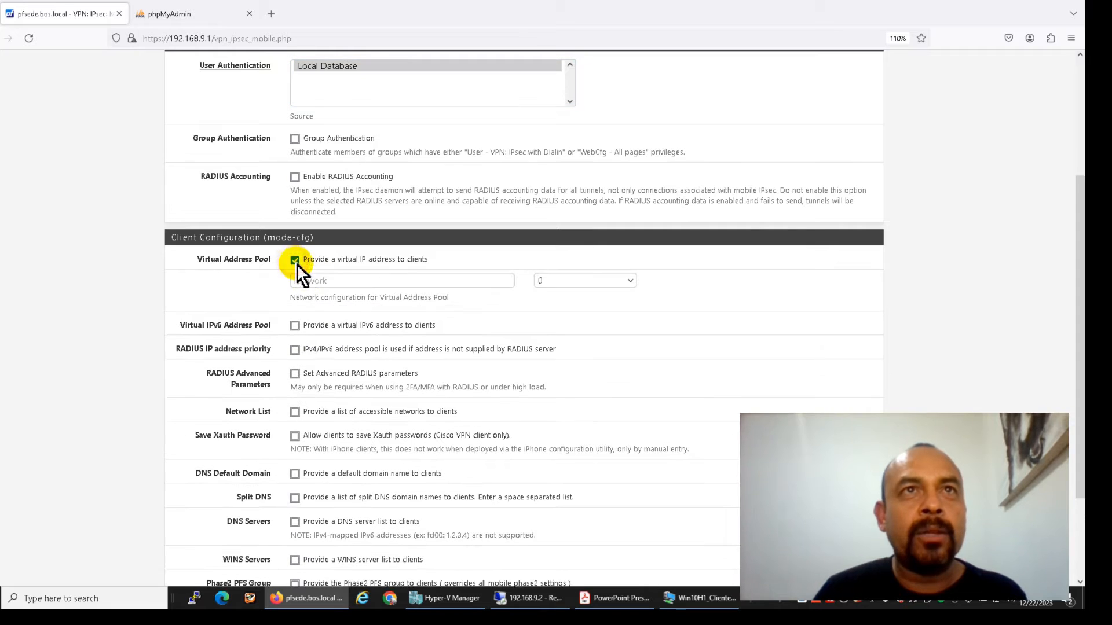
Set the virtual address pool to 10.200.200.0/24 and save the mobile client settings
left_click(298, 280)
type("10.200.200.0")
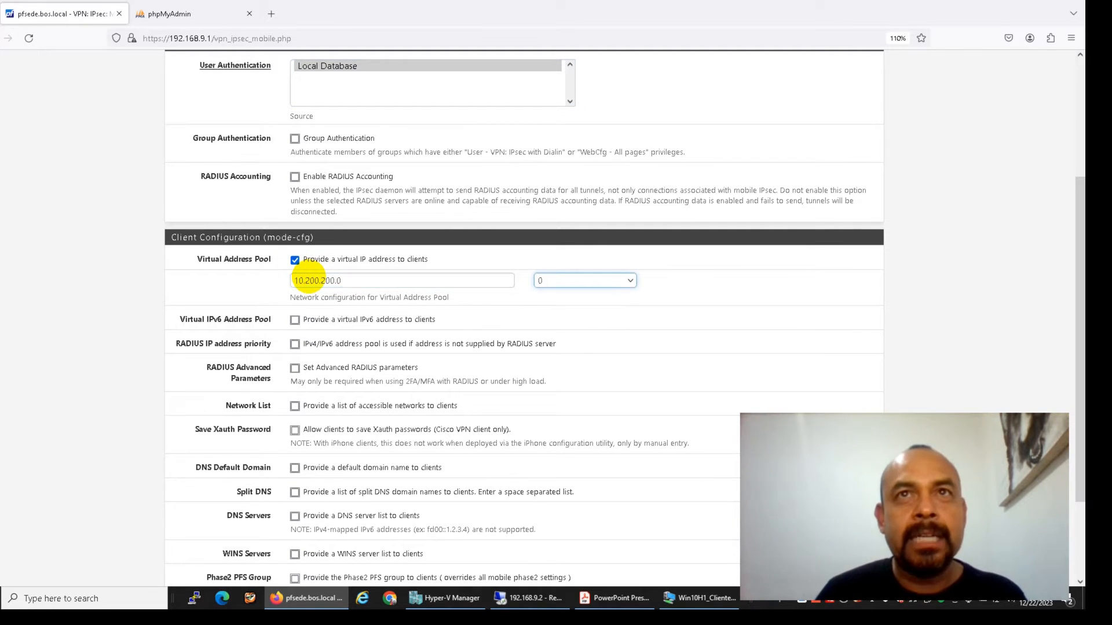
left_click(599, 282)
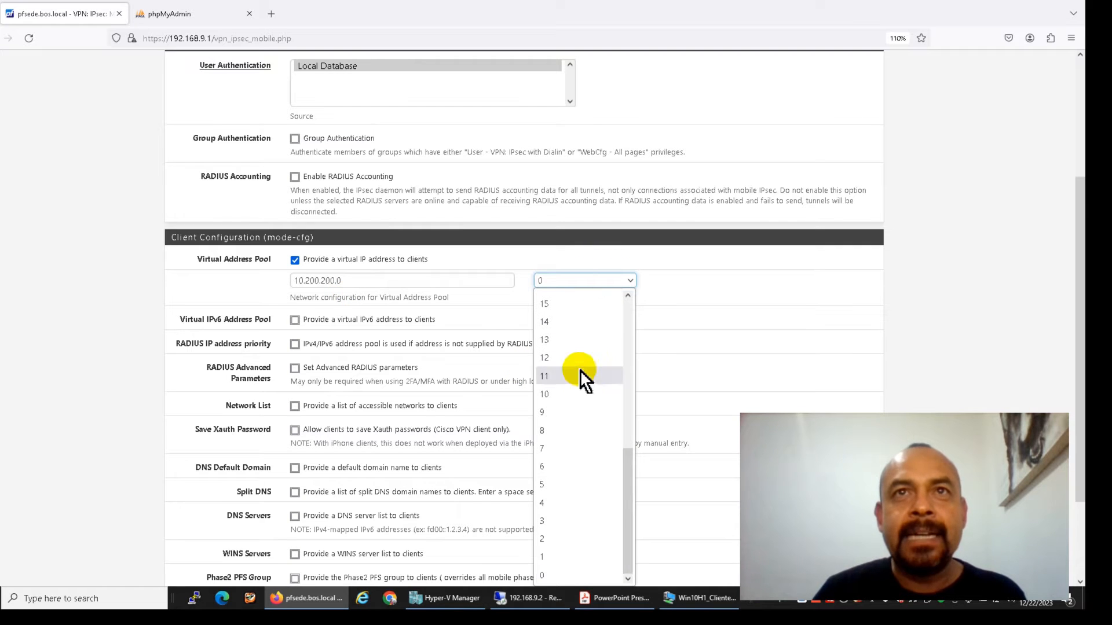
left_click_drag(623, 474, 631, 388)
left_click(598, 328)
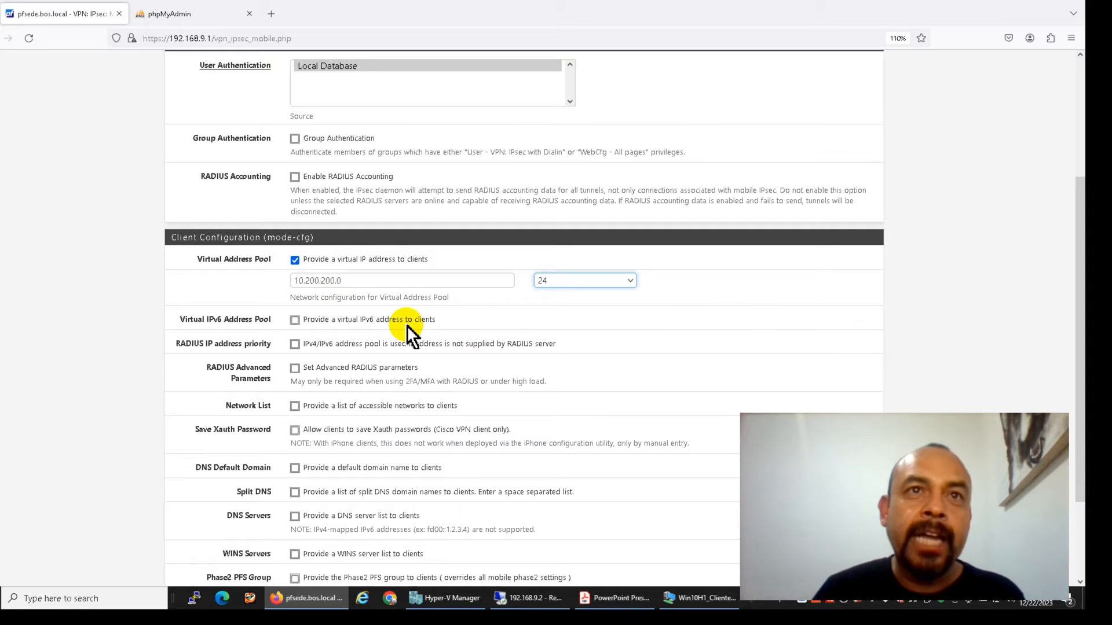
scroll(407, 325, "down", 2)
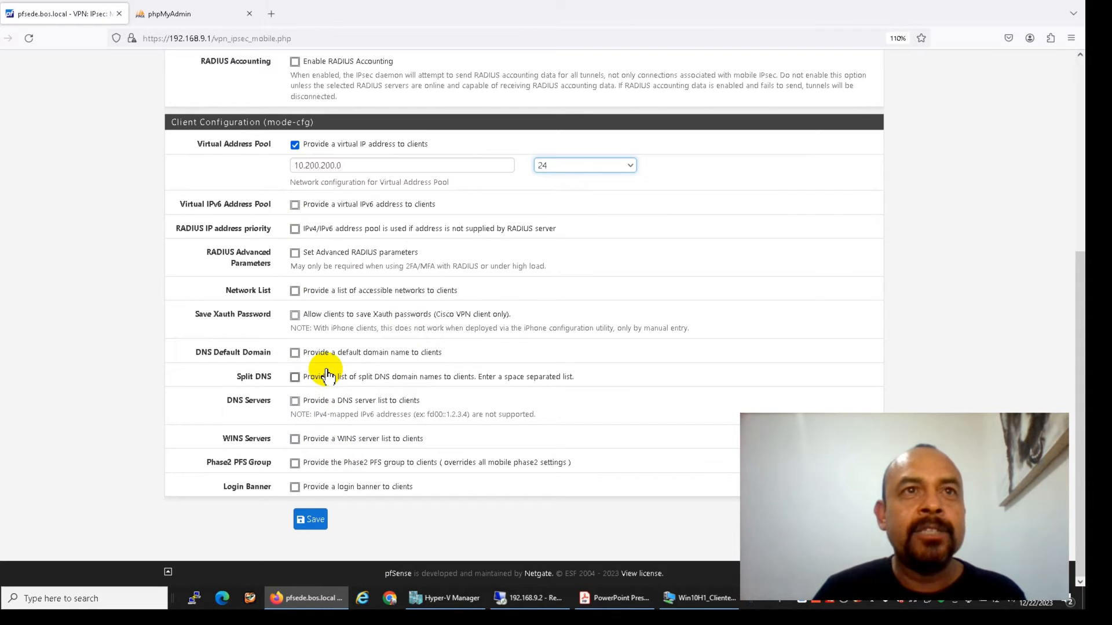
scroll(327, 375, "up", 5)
scroll(323, 392, "down", 5)
left_click(306, 522)
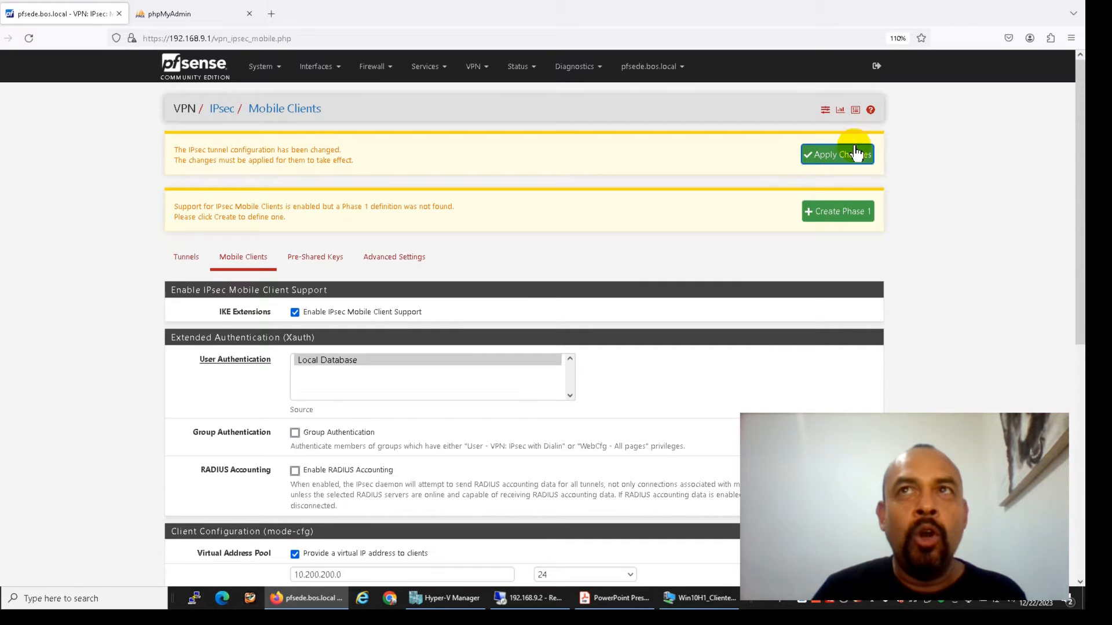
left_click(834, 212)
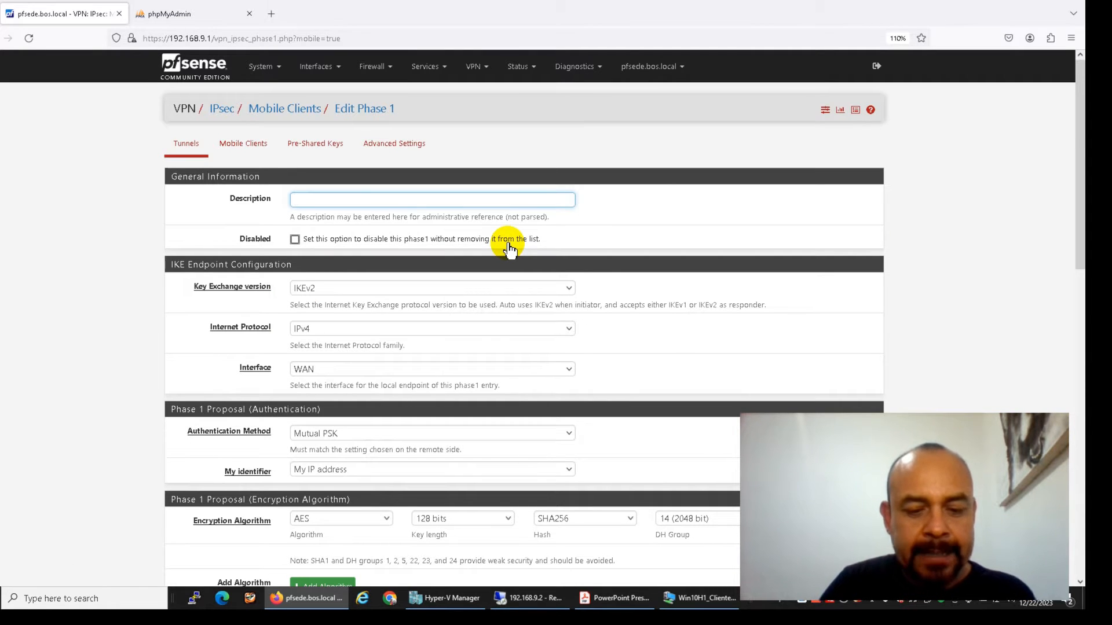
Describe the Phase 1 as 'IPSEC Usuarios Moviles' and keep IKEv2 key exchange
type("ipsec")
key("BackSpace")
key("BackSpace")
key("BackSpace")
key("BackSpace")
key("BackSpace")
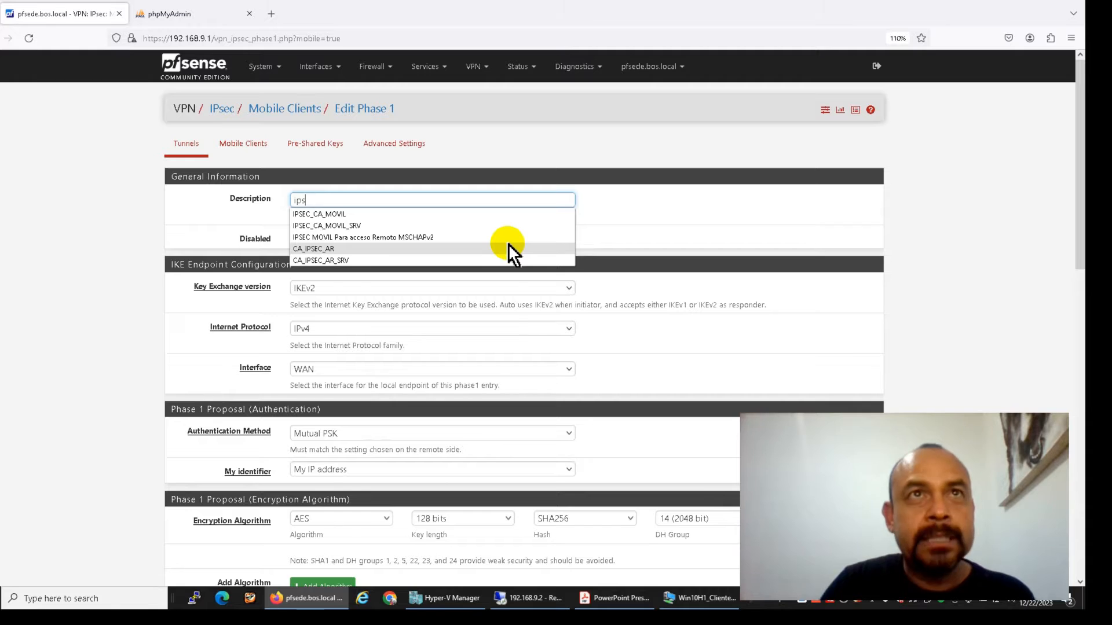
type("IPSEC U")
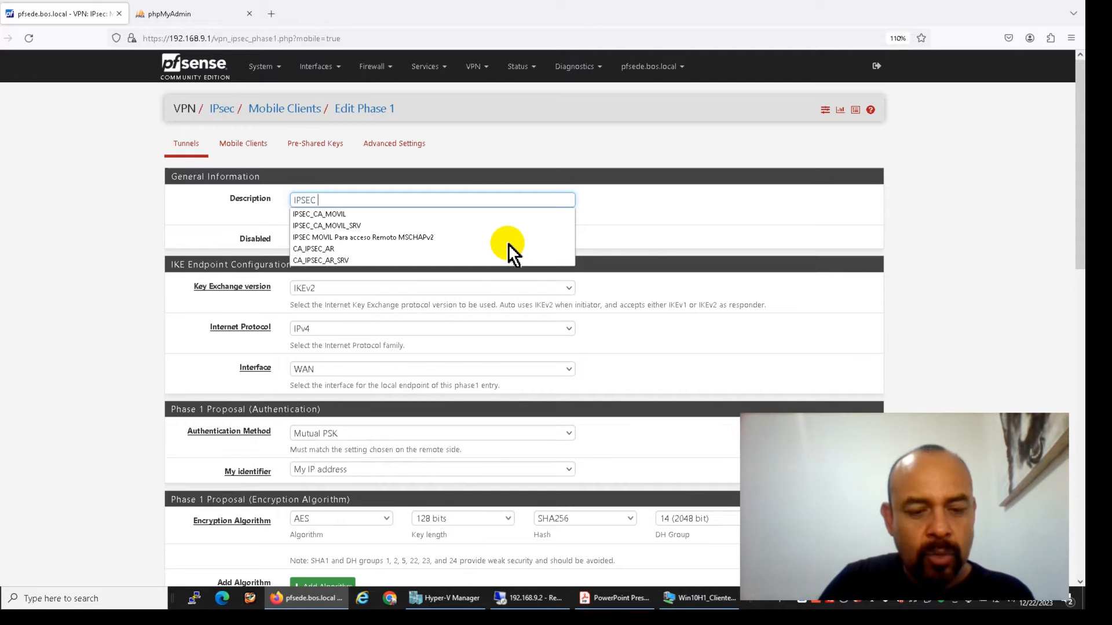
type("sua")
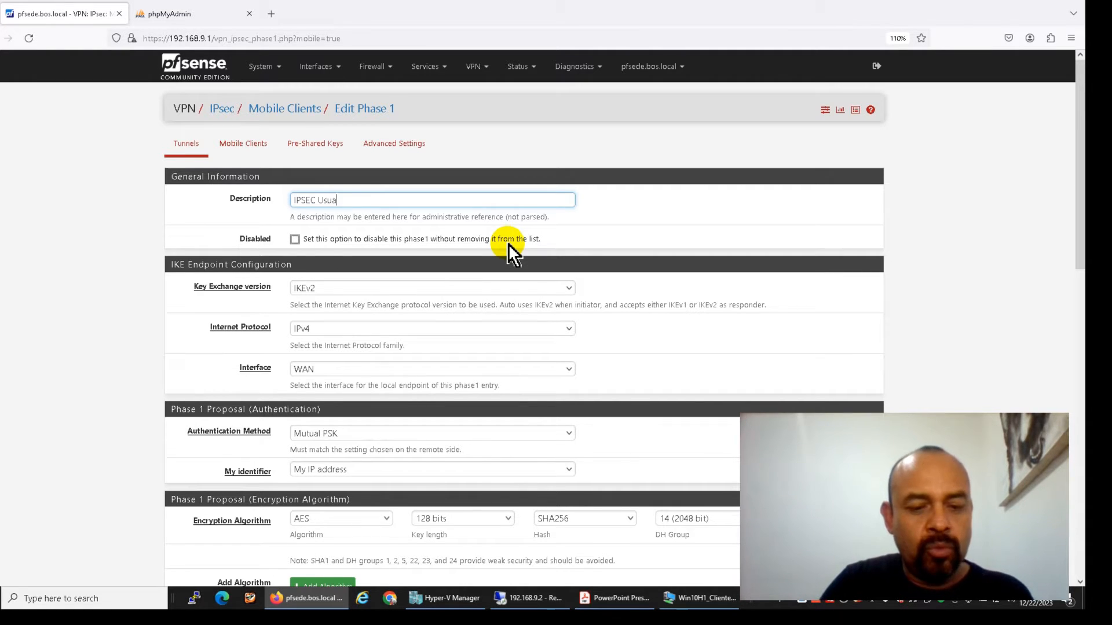
type("rios Moviles")
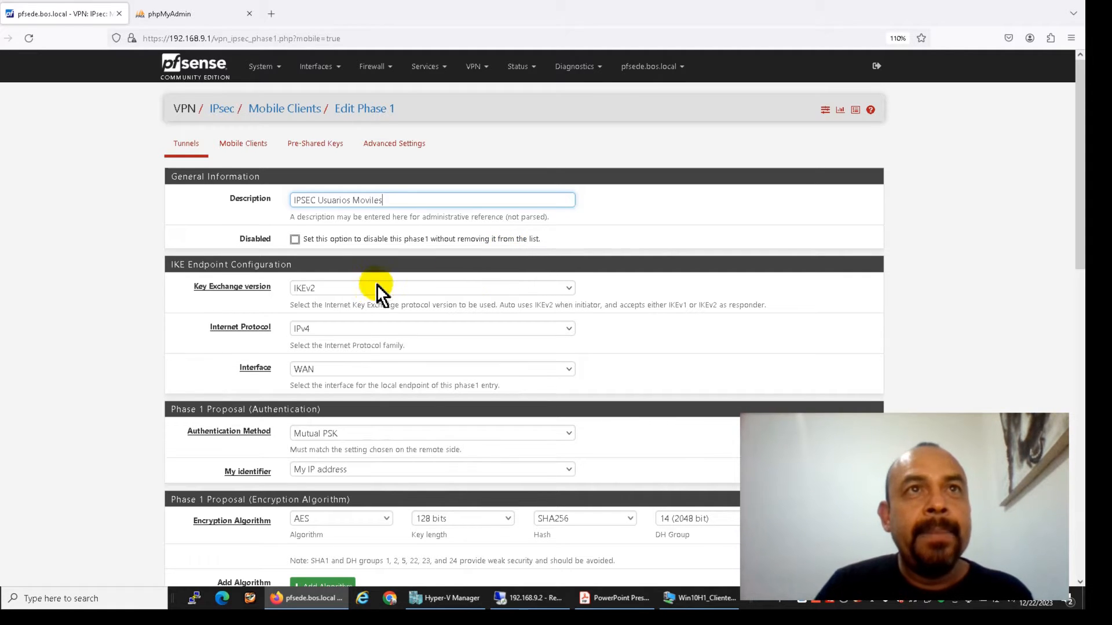
left_click(318, 288)
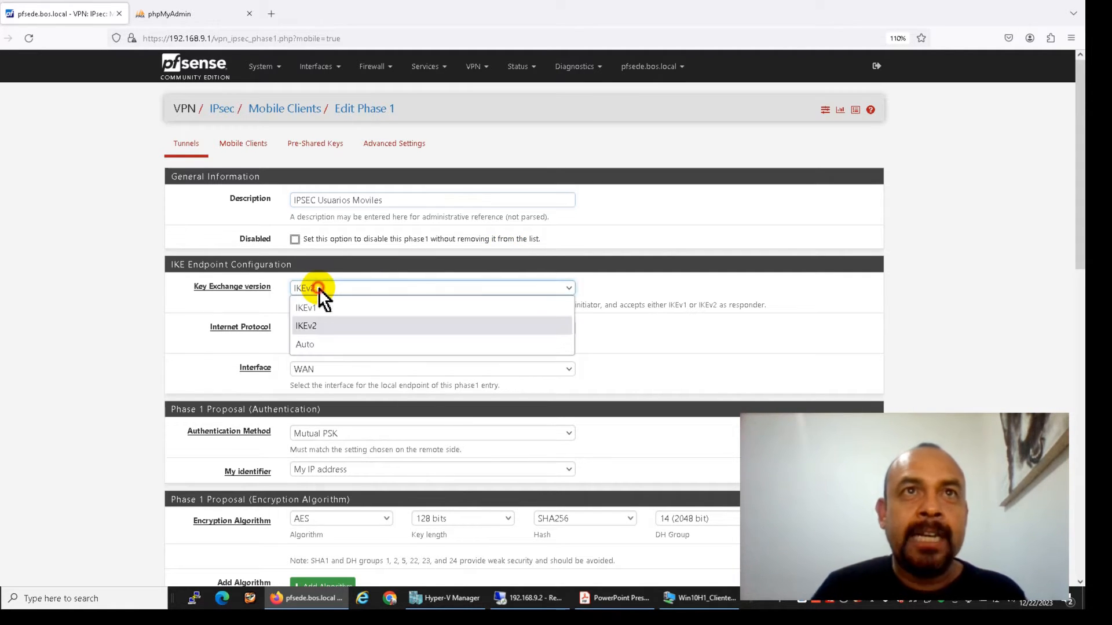
left_click(321, 330)
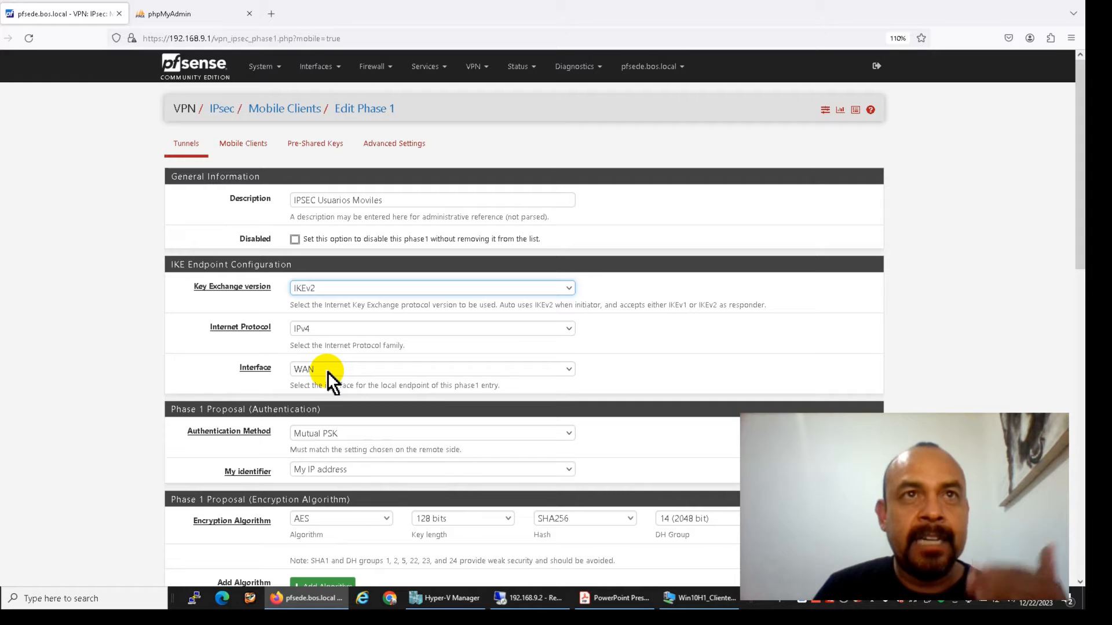
Use EAP-MSChapv2 authentication, ASN.1 DN identifier pfsede.bos.local, and any peer identifier
scroll(328, 370, "down", 3)
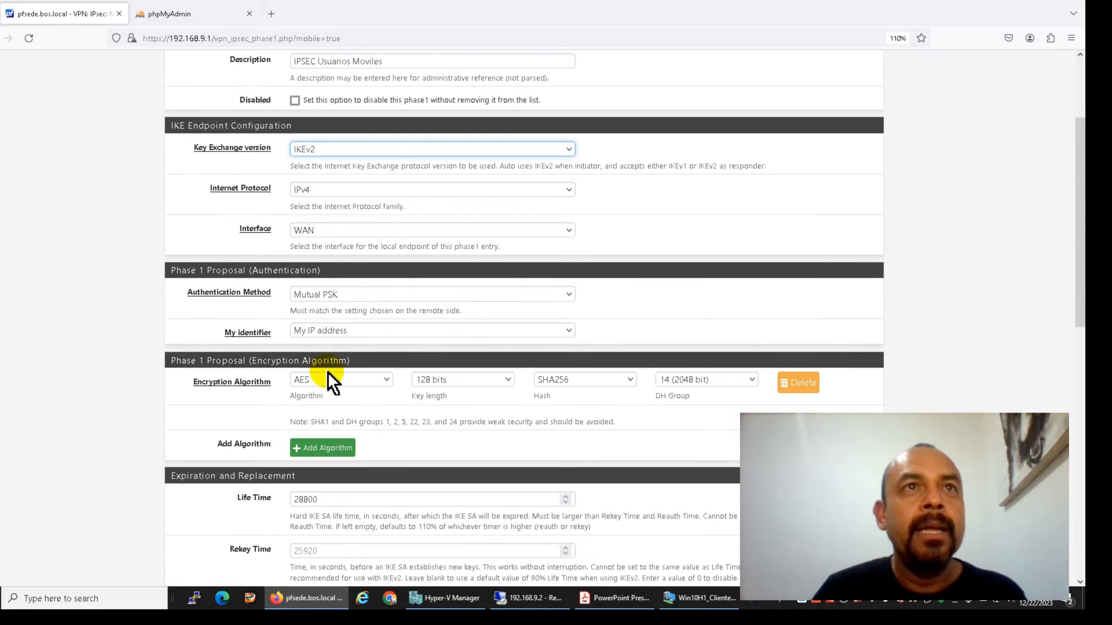
left_click(334, 294)
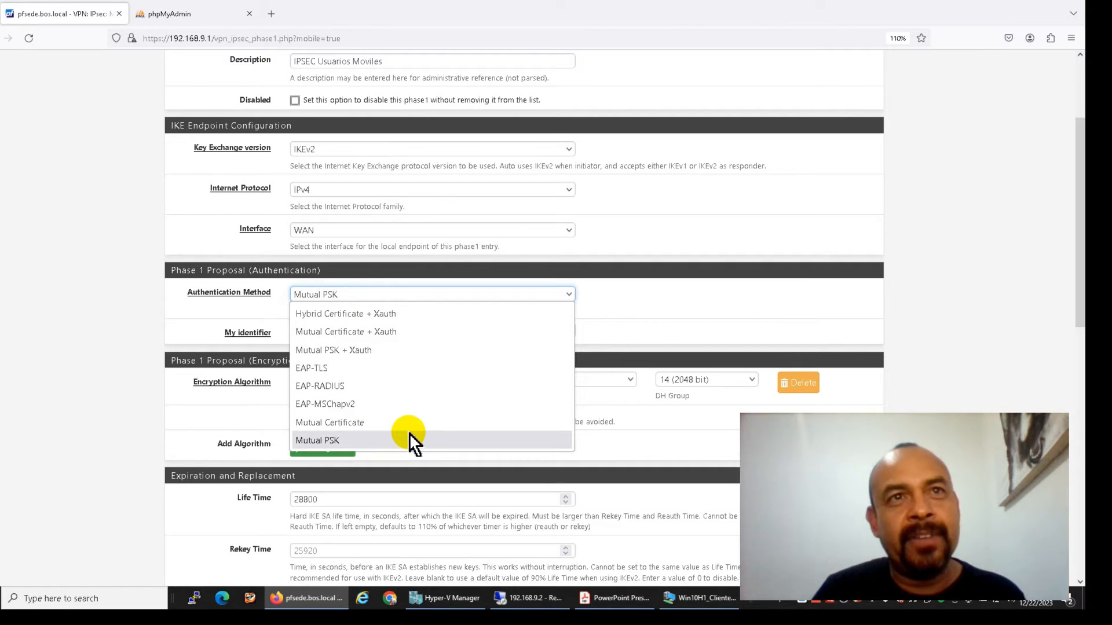
left_click(384, 404)
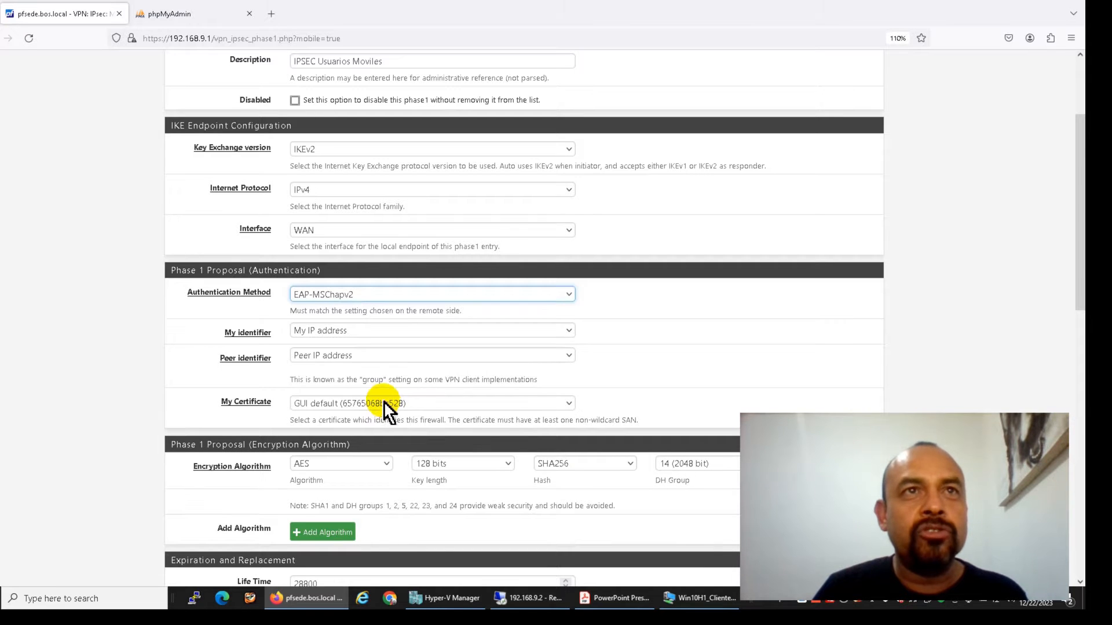
left_click(349, 330)
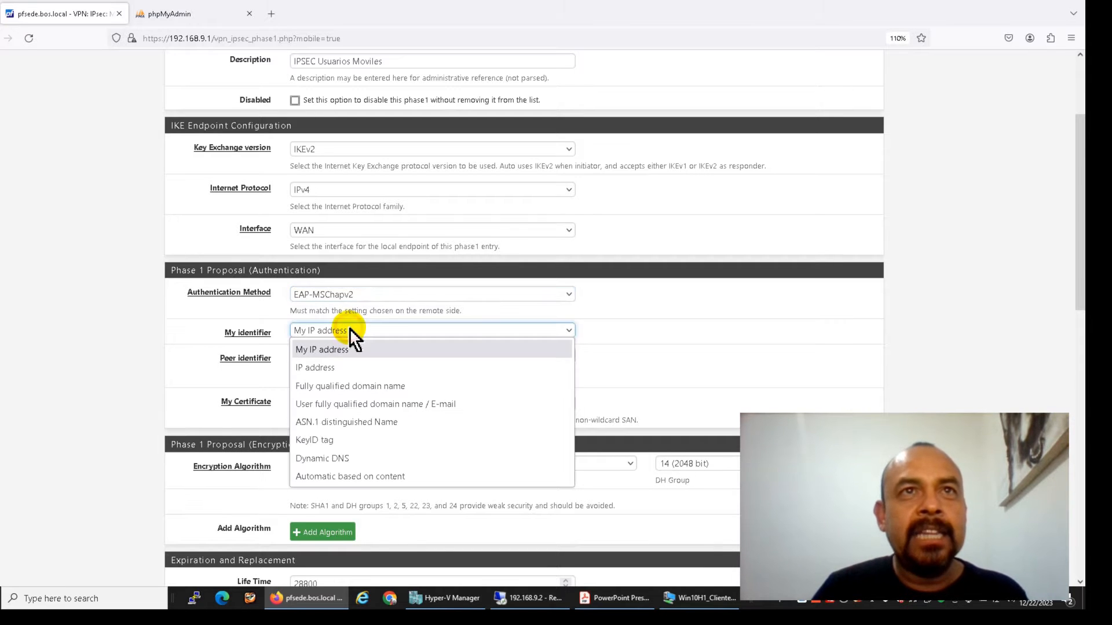
left_click(347, 419)
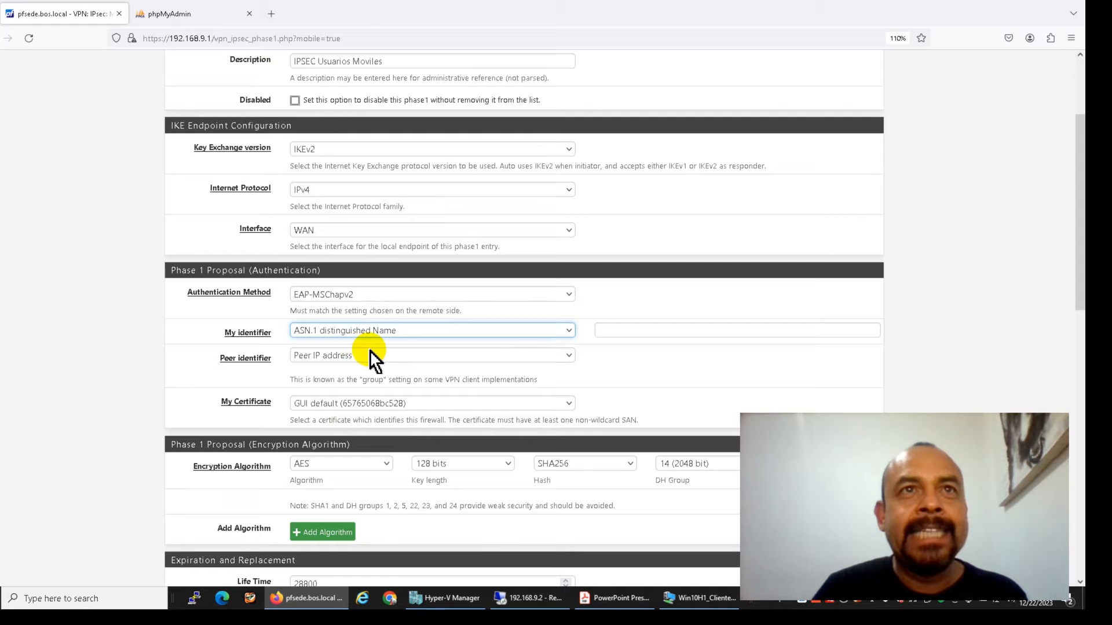
left_click(613, 333)
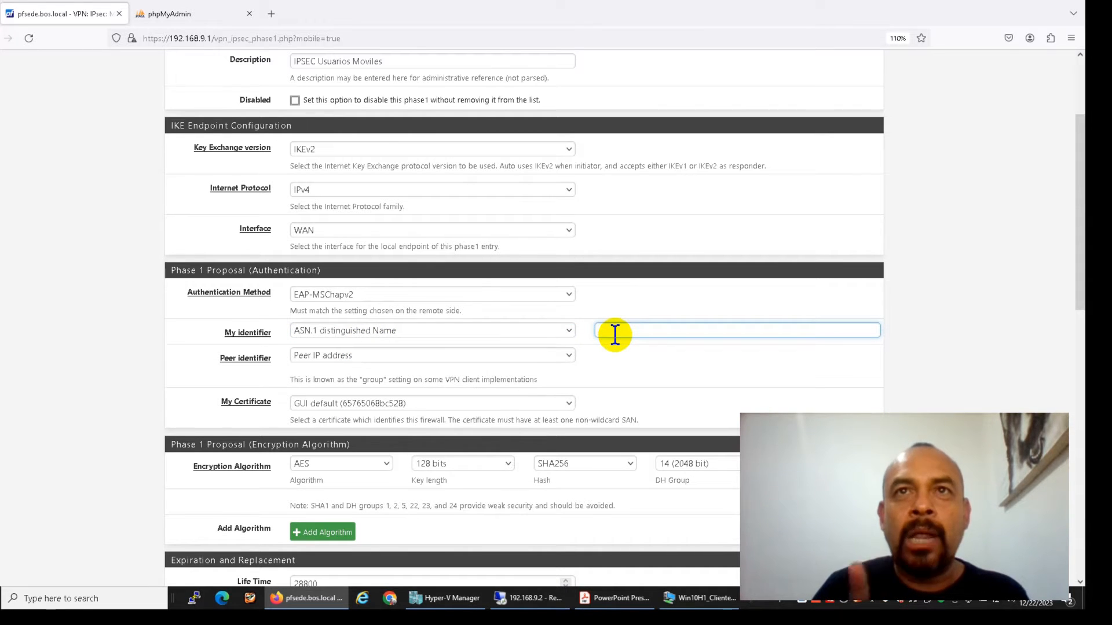
type("pfsede.bo")
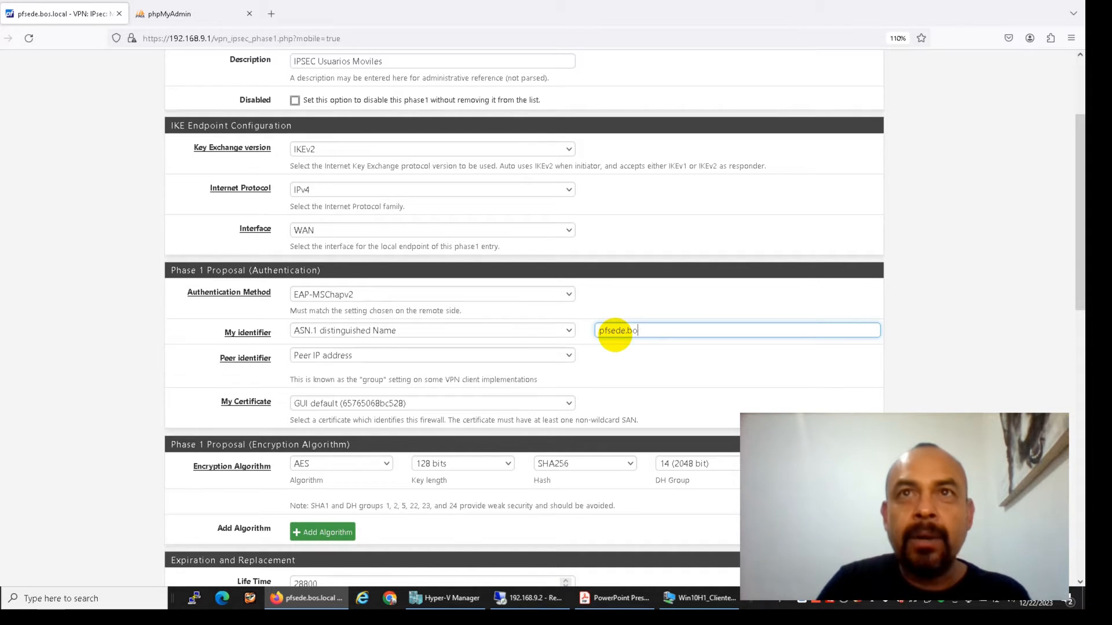
type("s.local")
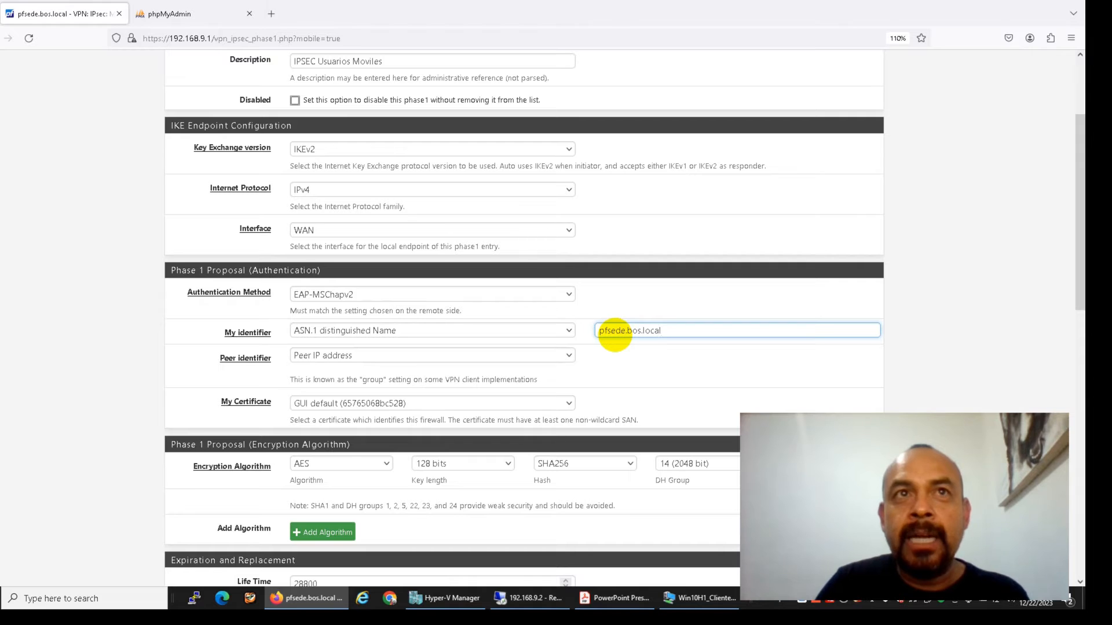
key("Tab")
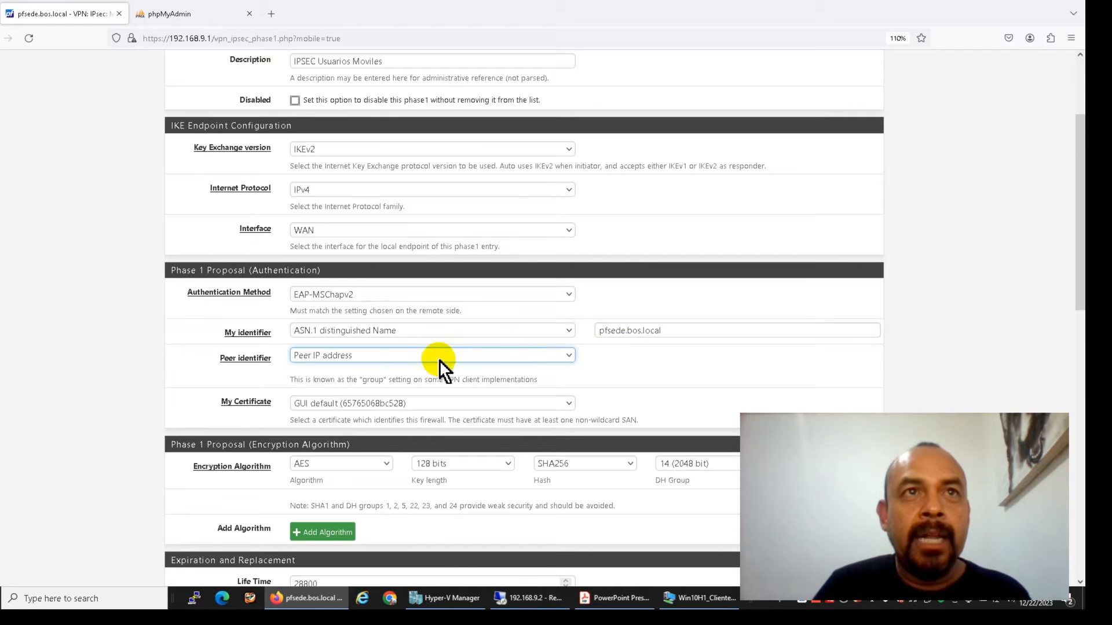
left_click(381, 352)
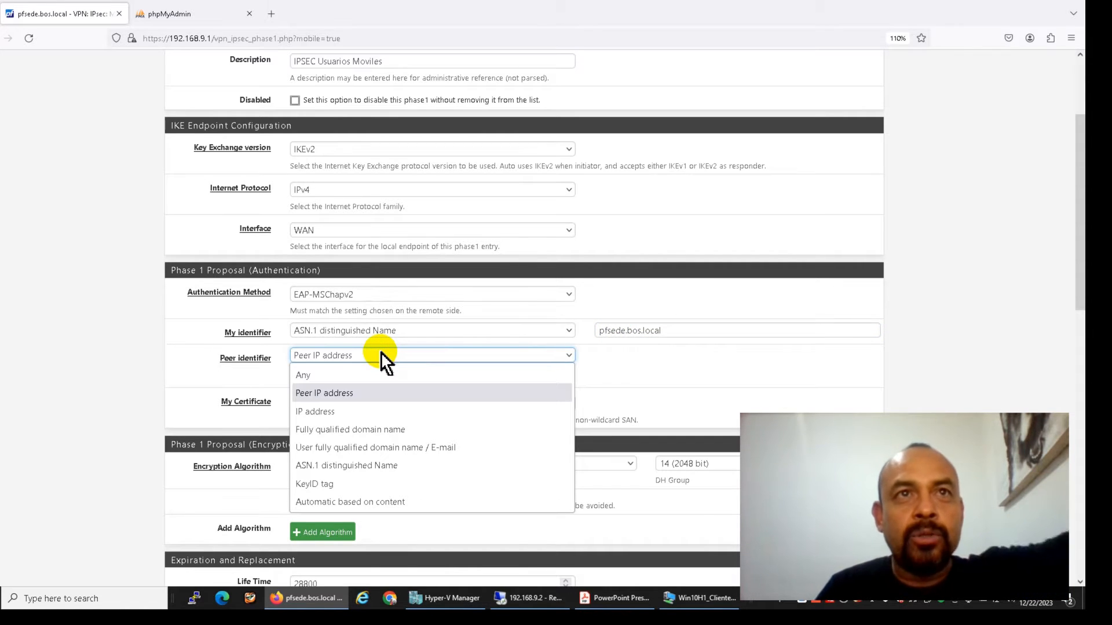
left_click(354, 375)
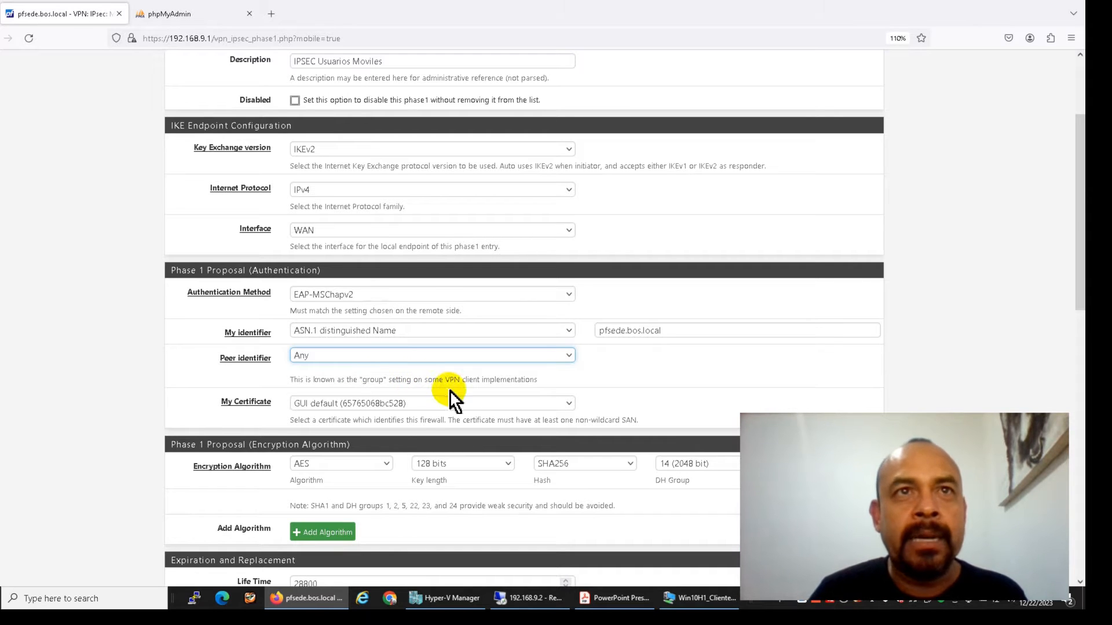
Select CA_IPSEC_AR_SRV as the Phase 1 server certificate
scroll(183, 355, "down", 3)
left_click(384, 276)
left_click(366, 309)
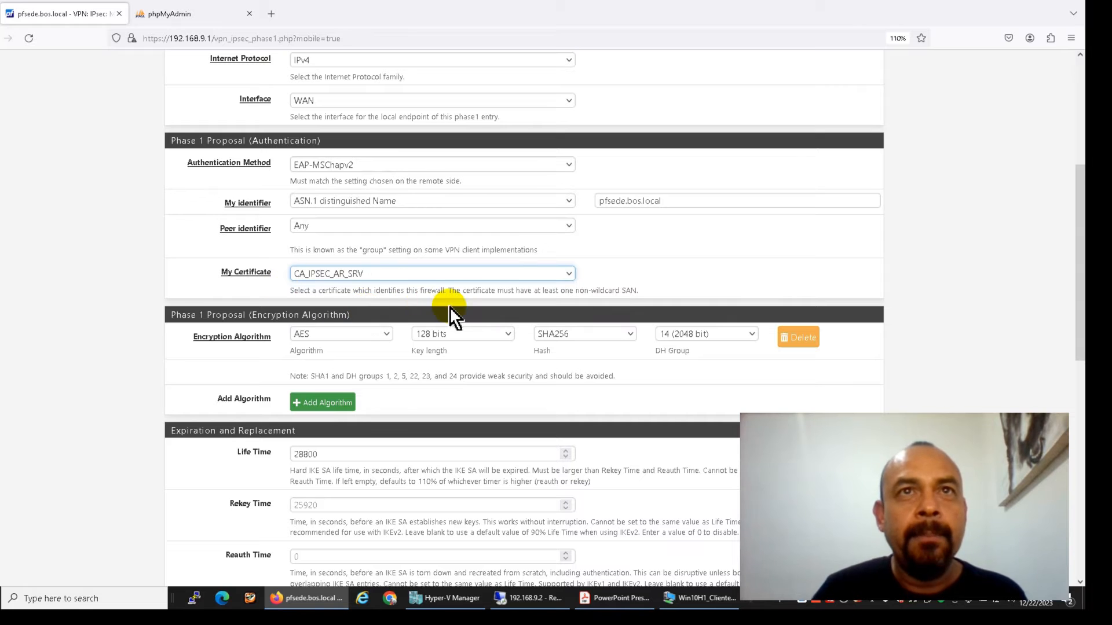
scroll(354, 339, "down", 2)
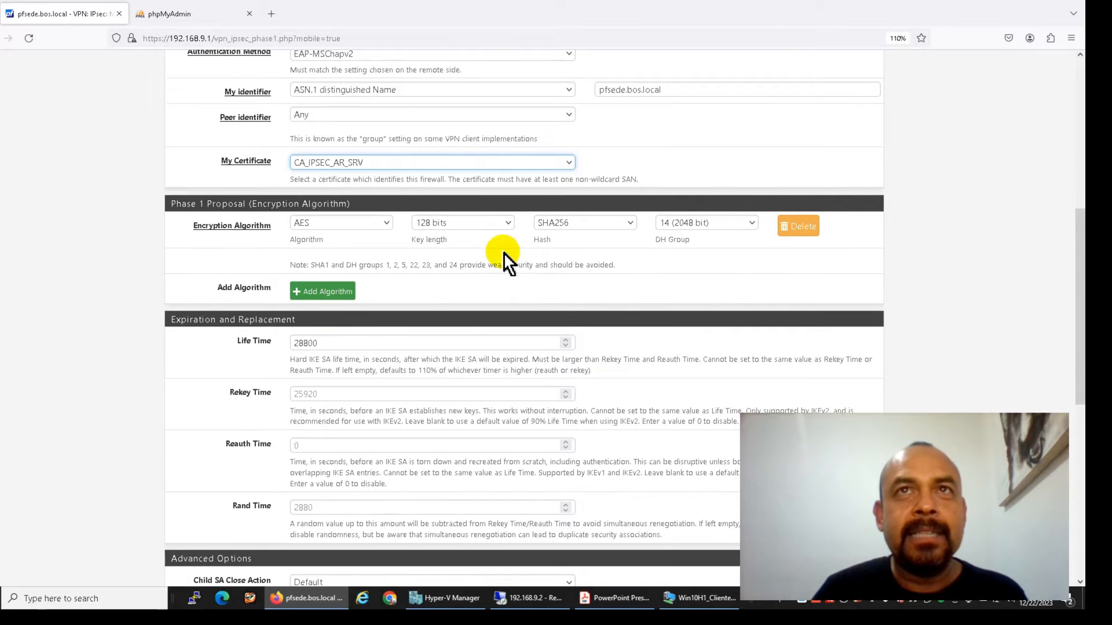
scroll(534, 265, "up", 3)
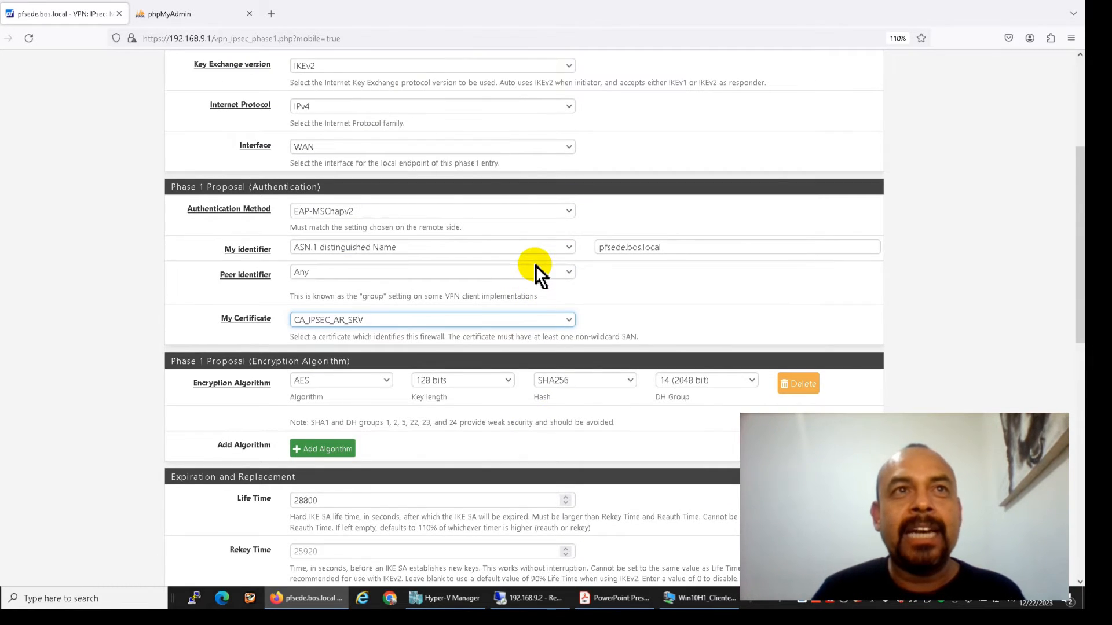
scroll(535, 266, "down", 2)
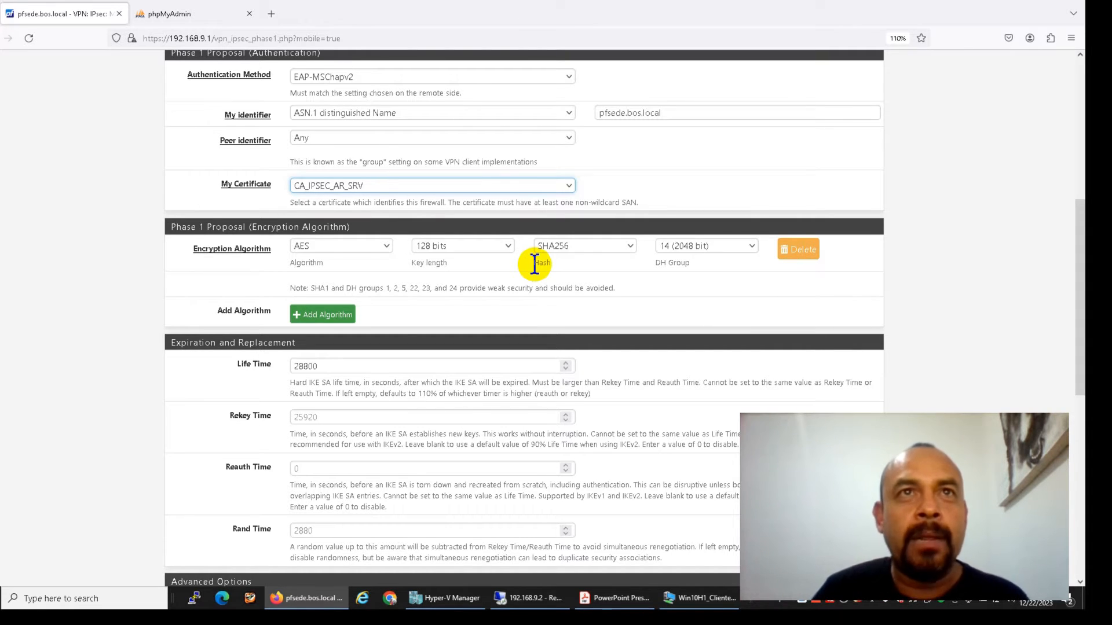
left_click(353, 248)
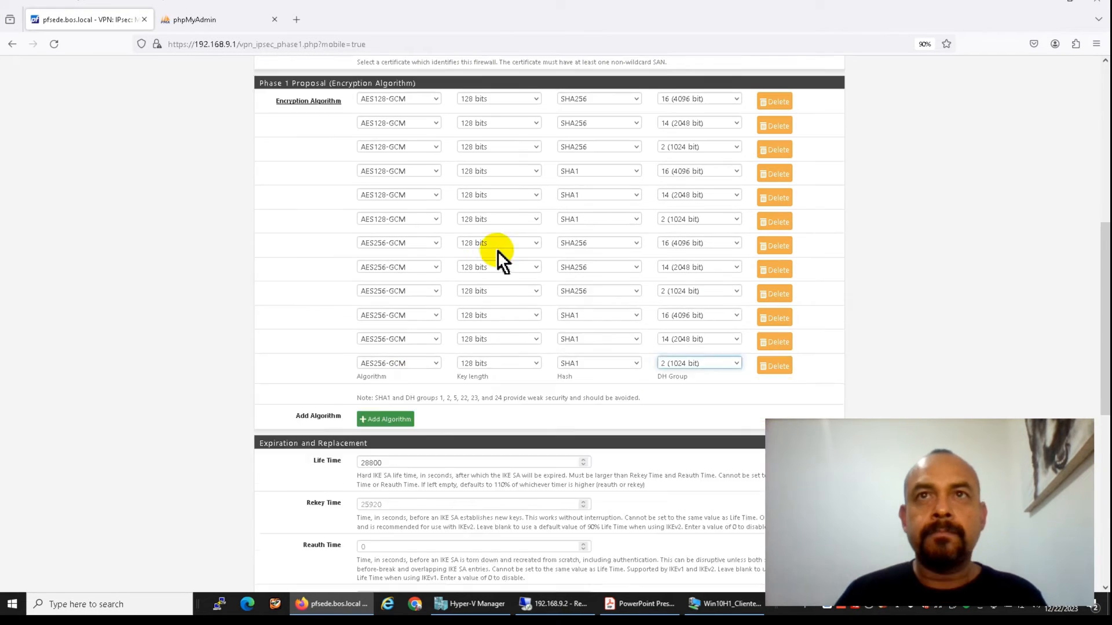
Check the first proposal, keeping AES128-GCM with a 128-bit key
scroll(690, 325, "down", 2)
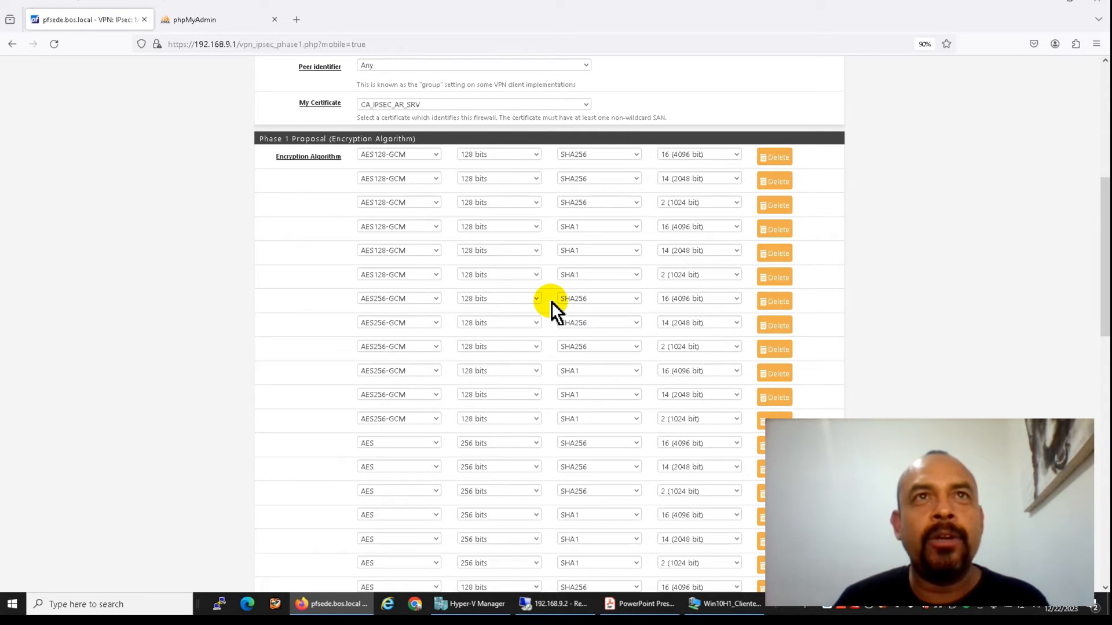
scroll(551, 301, "down", 1)
scroll(530, 232, "up", 1)
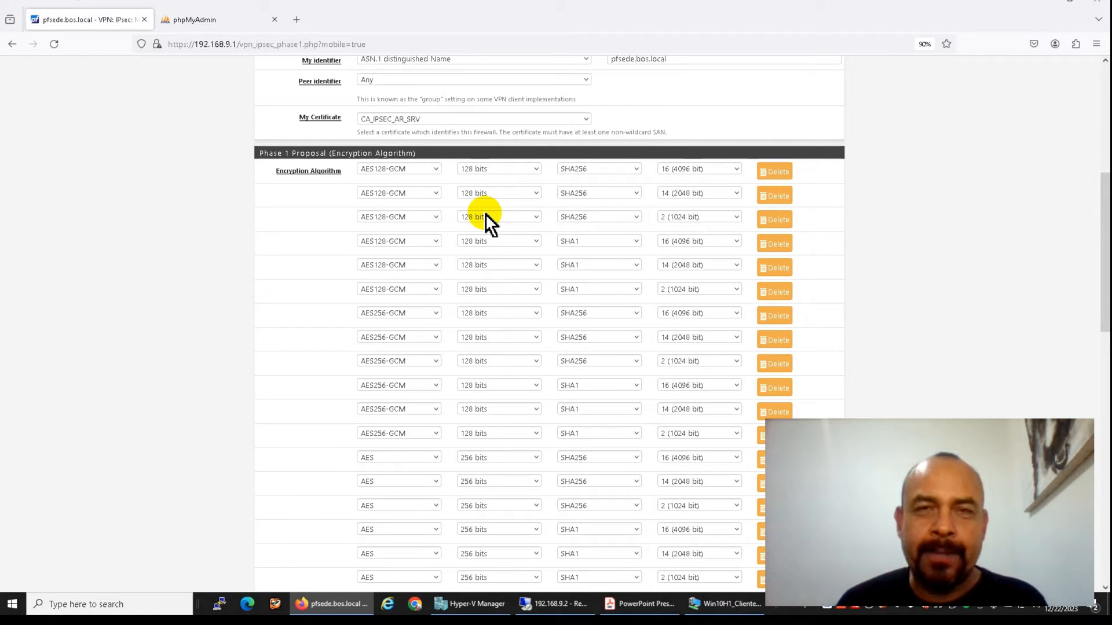
left_click(495, 171)
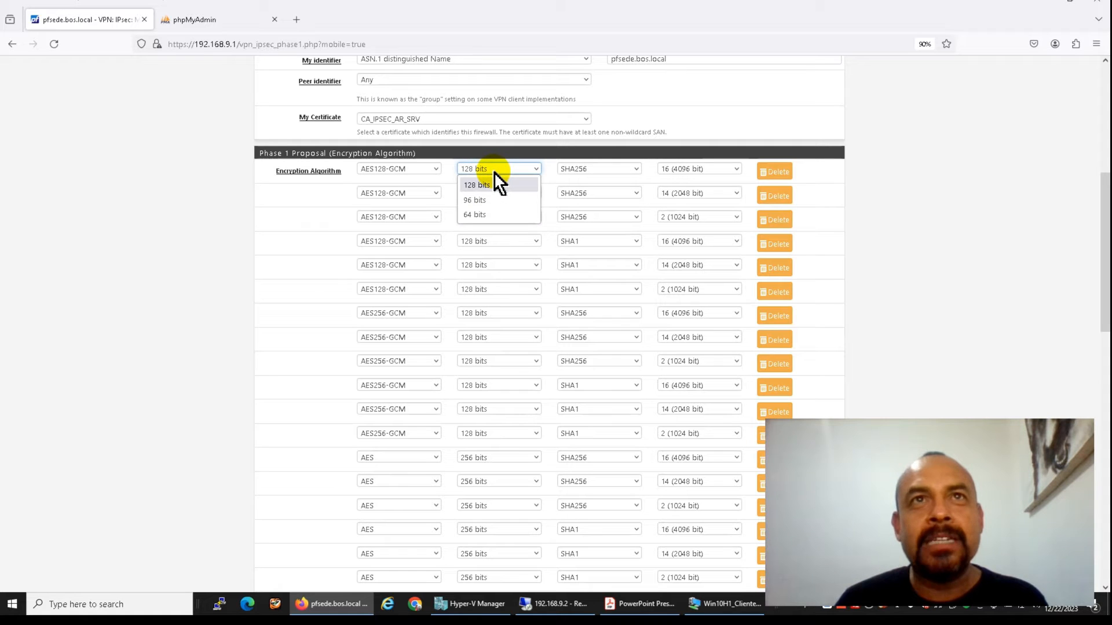
left_click(495, 172)
left_click(425, 166)
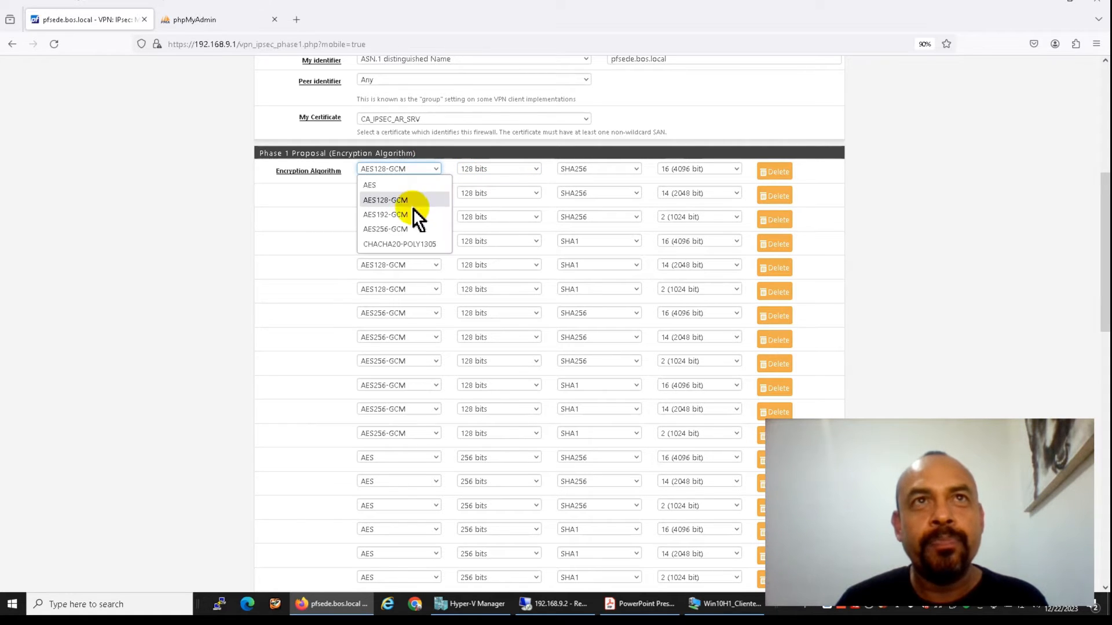
left_click(415, 170)
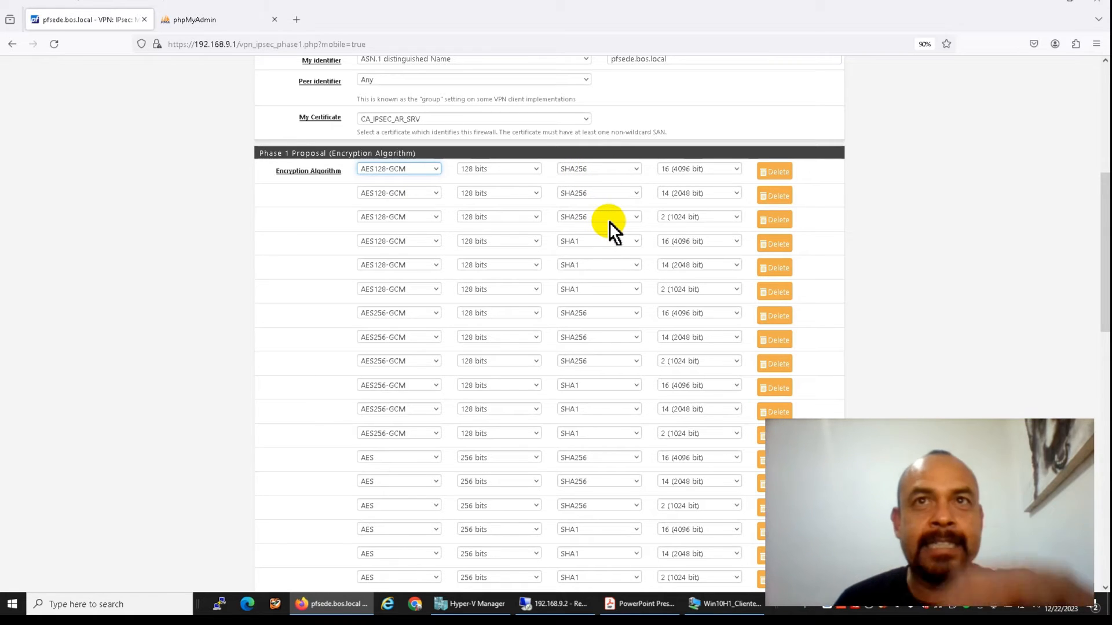
Set the last AES/SHA1 proposals' DH groups to 16 (4096 bit) and 2 (1024 bit), leaving 14 (2048 bit) in between
scroll(609, 221, "down", 2)
scroll(609, 222, "down", 3)
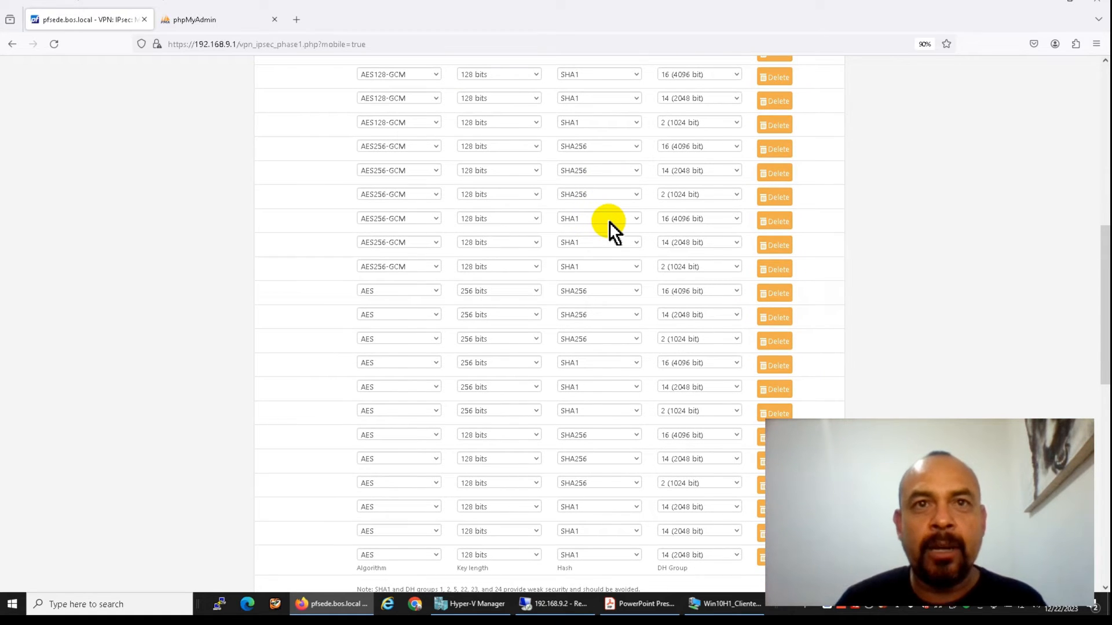
scroll(610, 221, "up", 1)
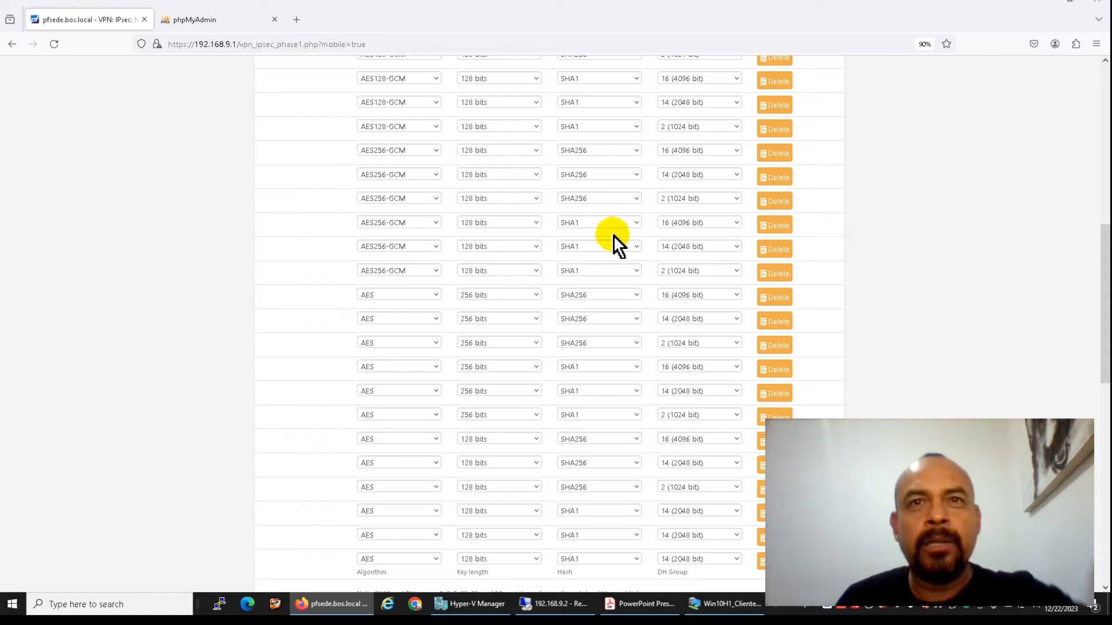
scroll(613, 238, "up", 2)
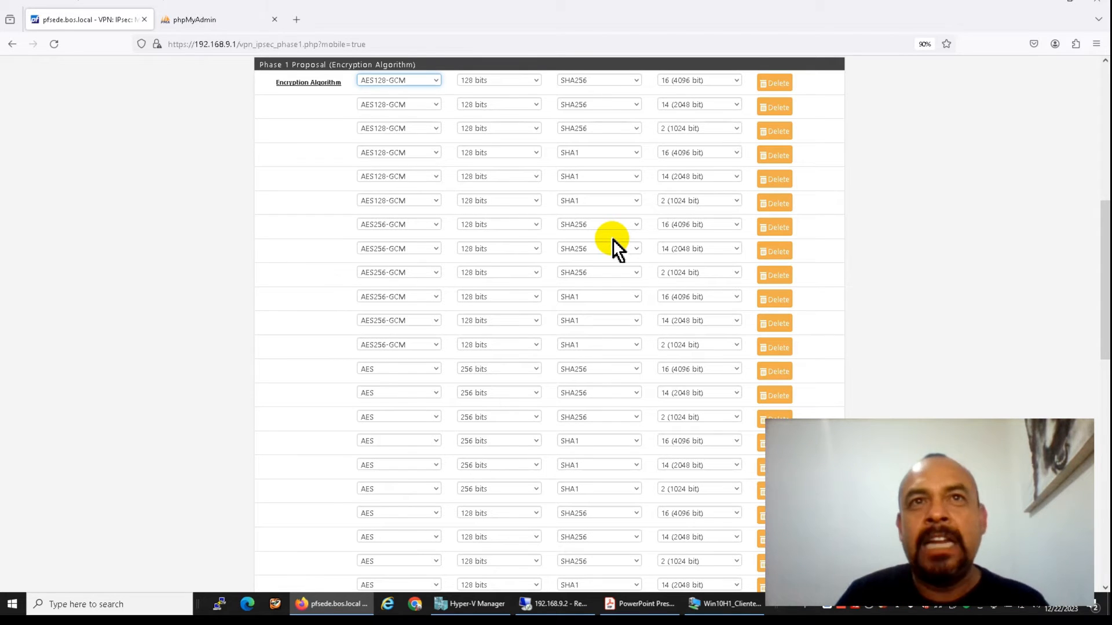
scroll(611, 228, "down", 3)
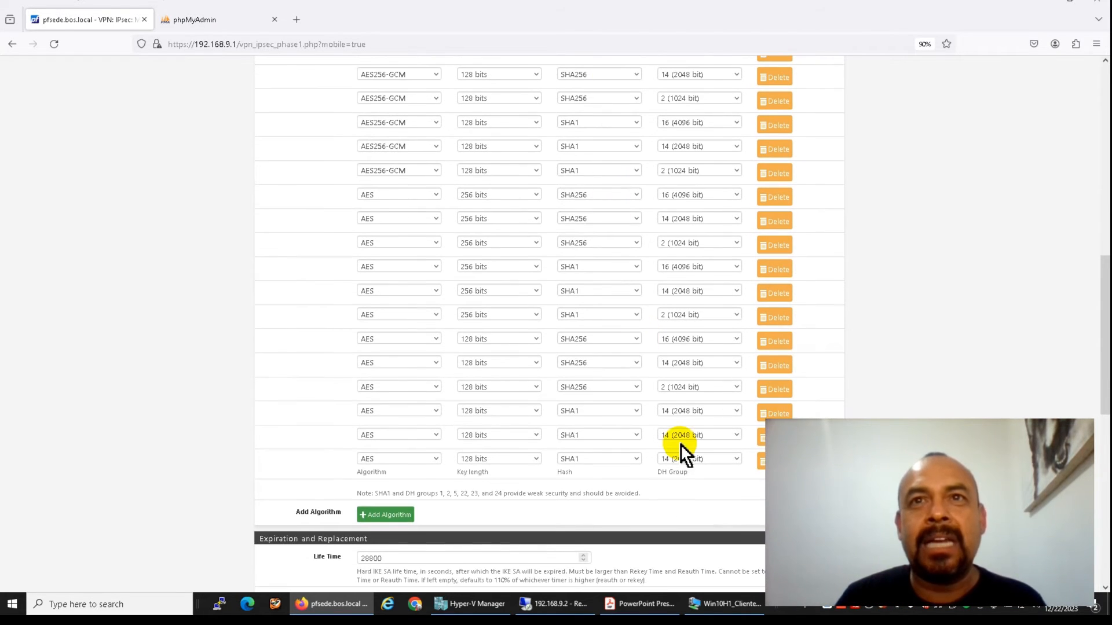
left_click(688, 458)
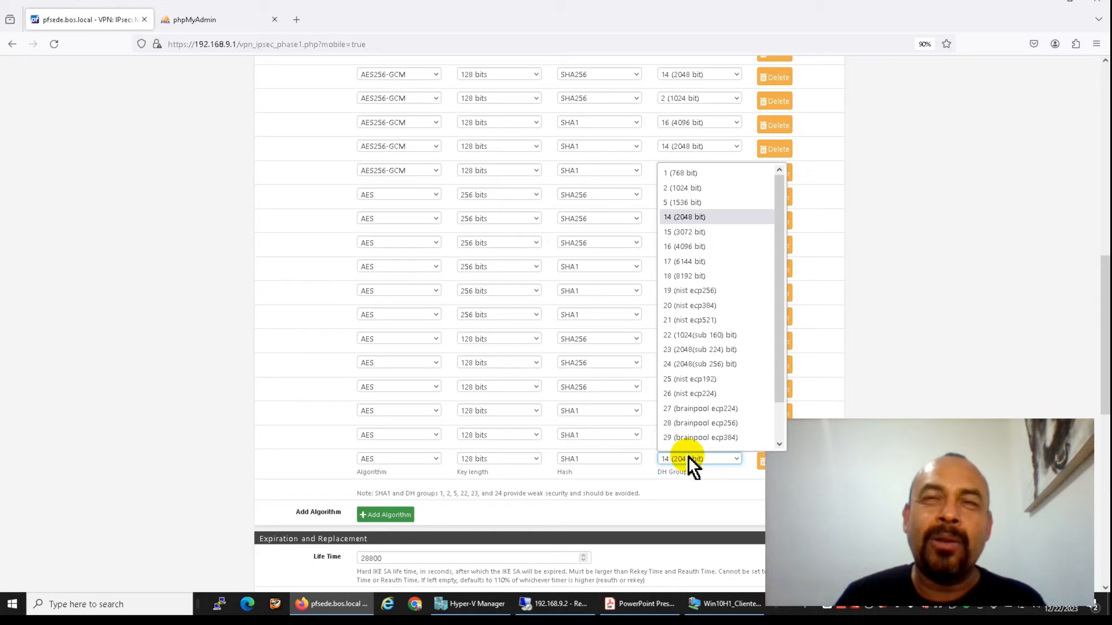
left_click(688, 457)
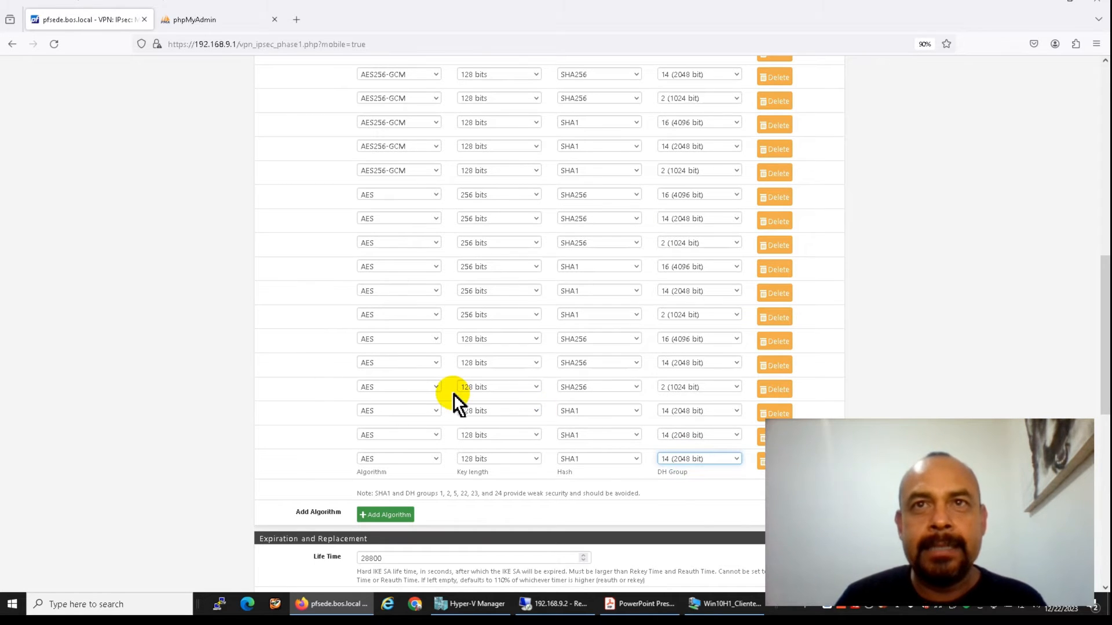
left_click(686, 412)
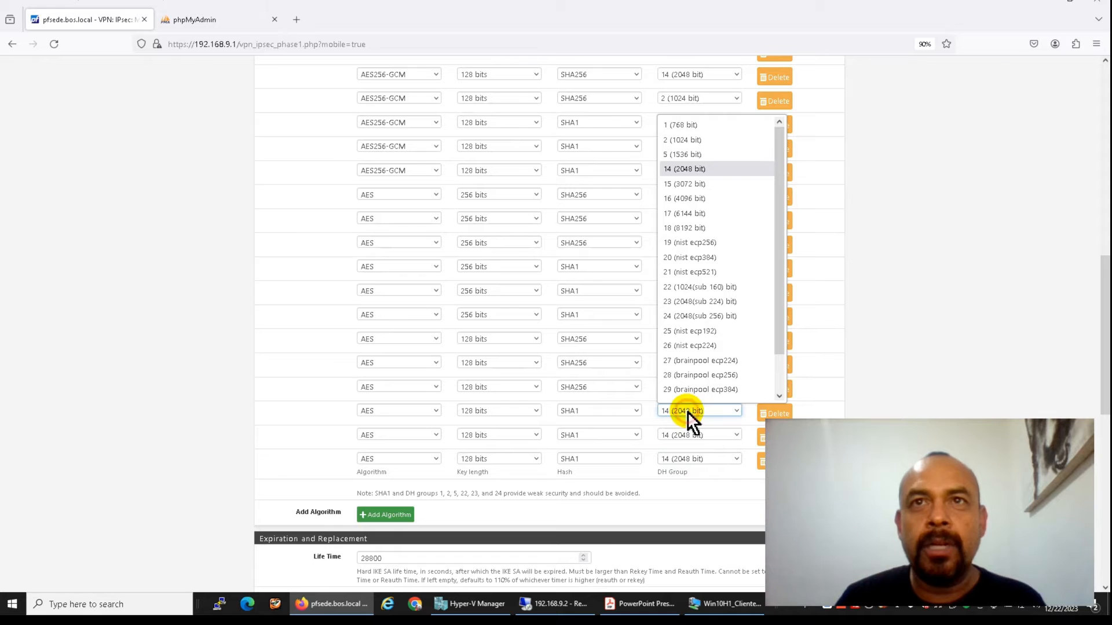
left_click(701, 197)
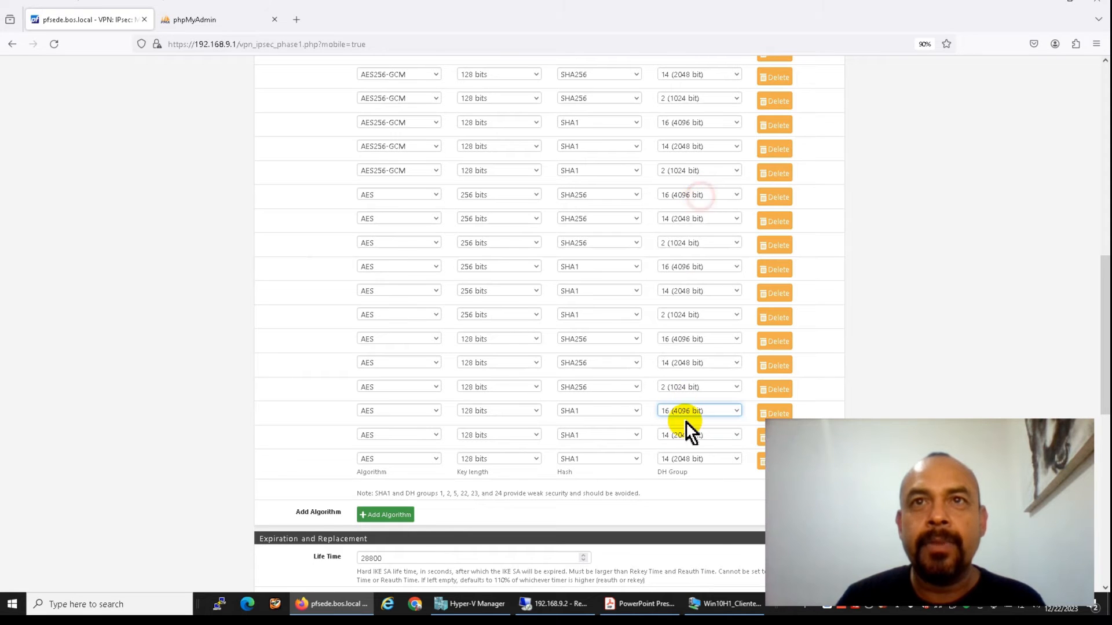
left_click(689, 456)
left_click(690, 187)
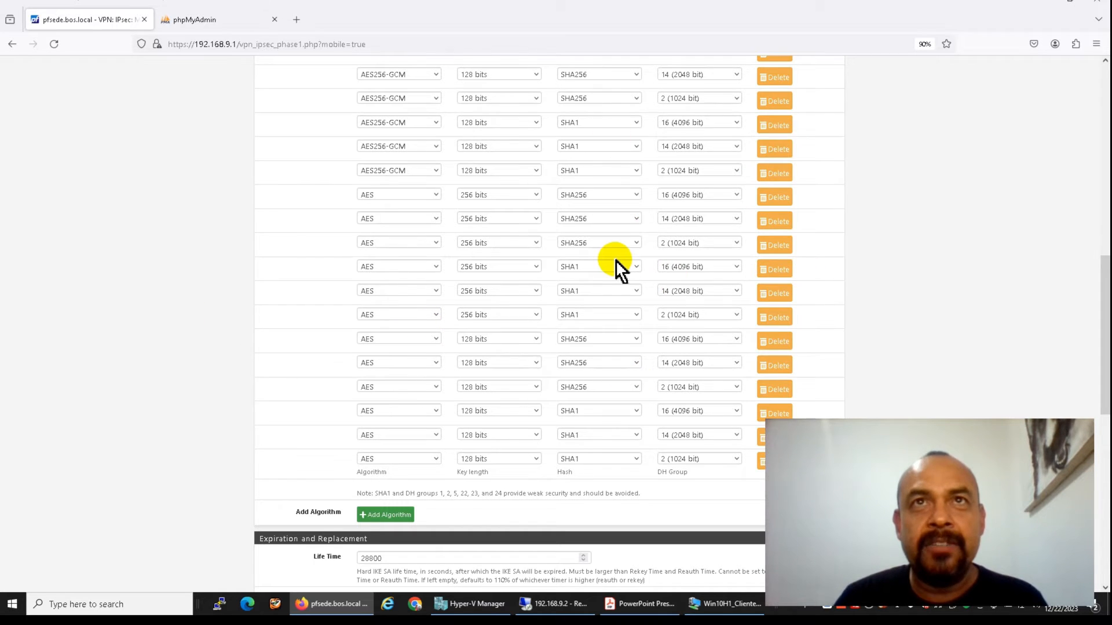
Set the MOBIKE dropdown under Advanced Options to Enable, then review down to the Save button
scroll(617, 262, "up", 5)
scroll(616, 261, "up", 2)
scroll(617, 261, "down", 2)
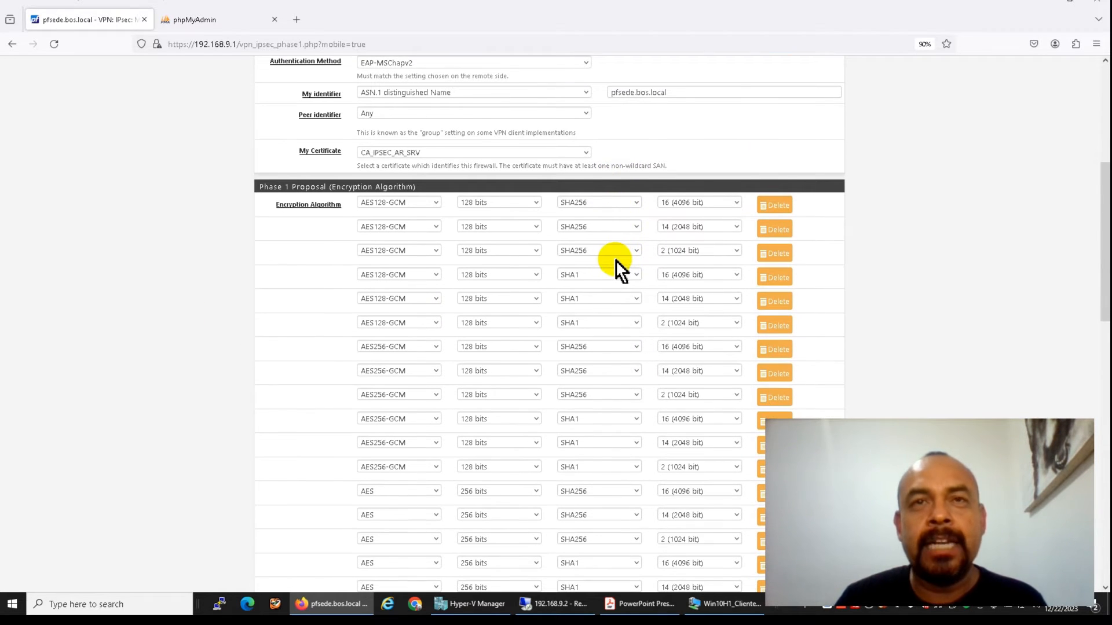
scroll(616, 259, "down", 2)
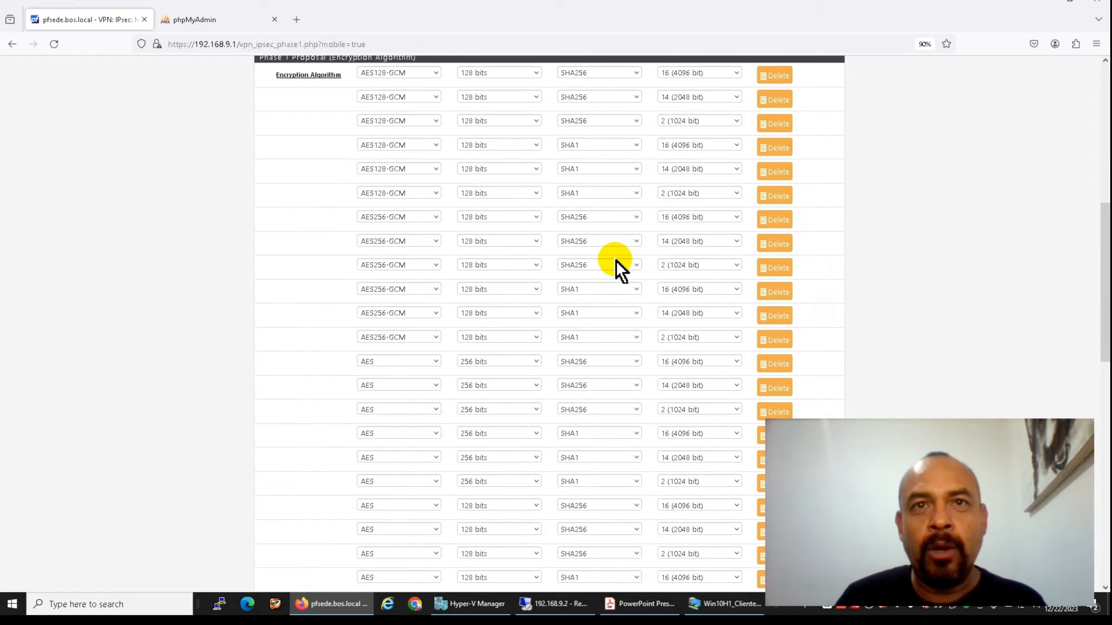
scroll(617, 260, "down", 3)
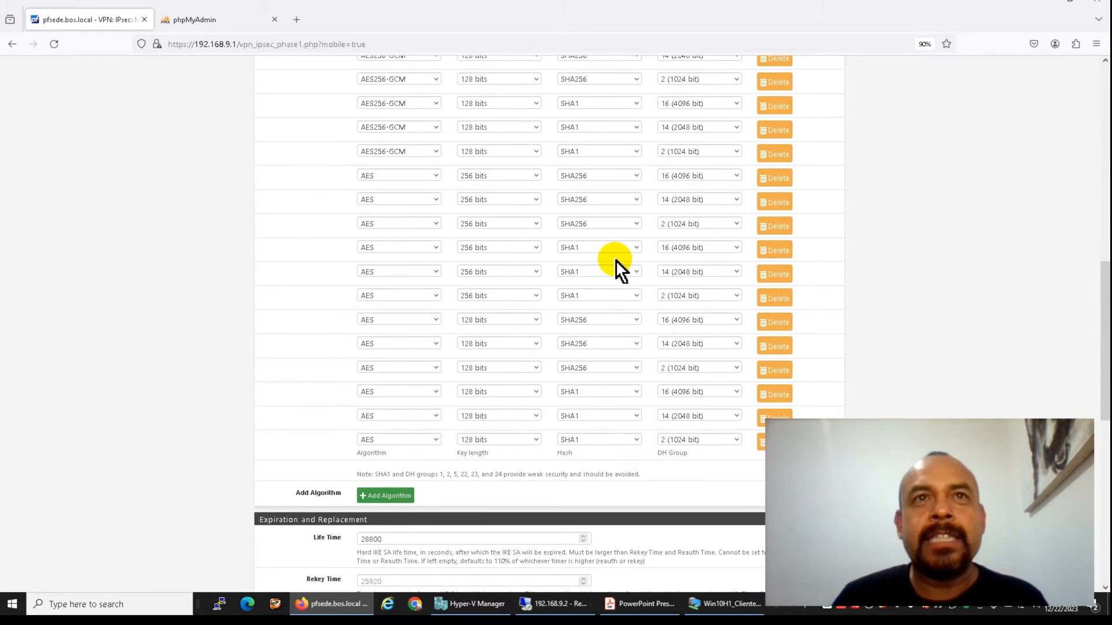
scroll(616, 260, "up", 3)
scroll(616, 259, "down", 5)
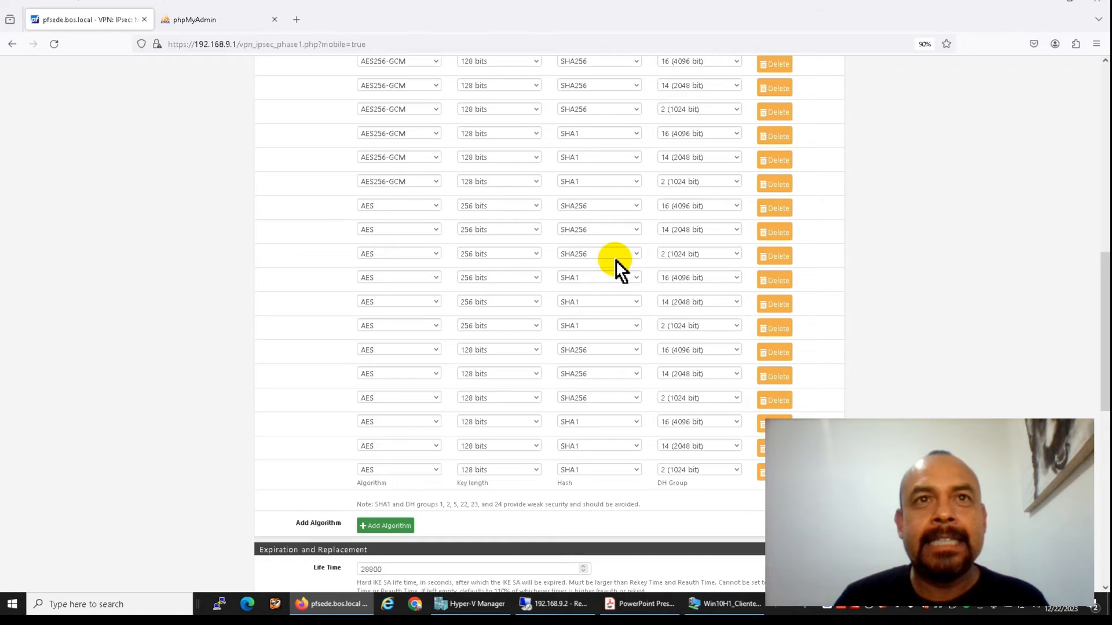
scroll(617, 259, "down", 2)
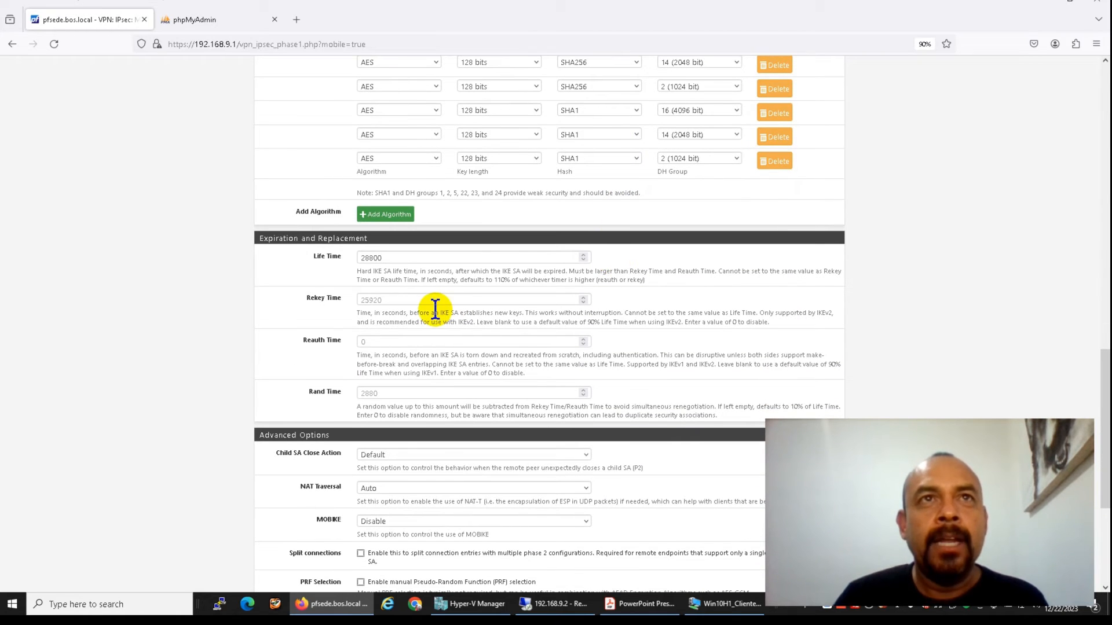
scroll(446, 368, "down", 3)
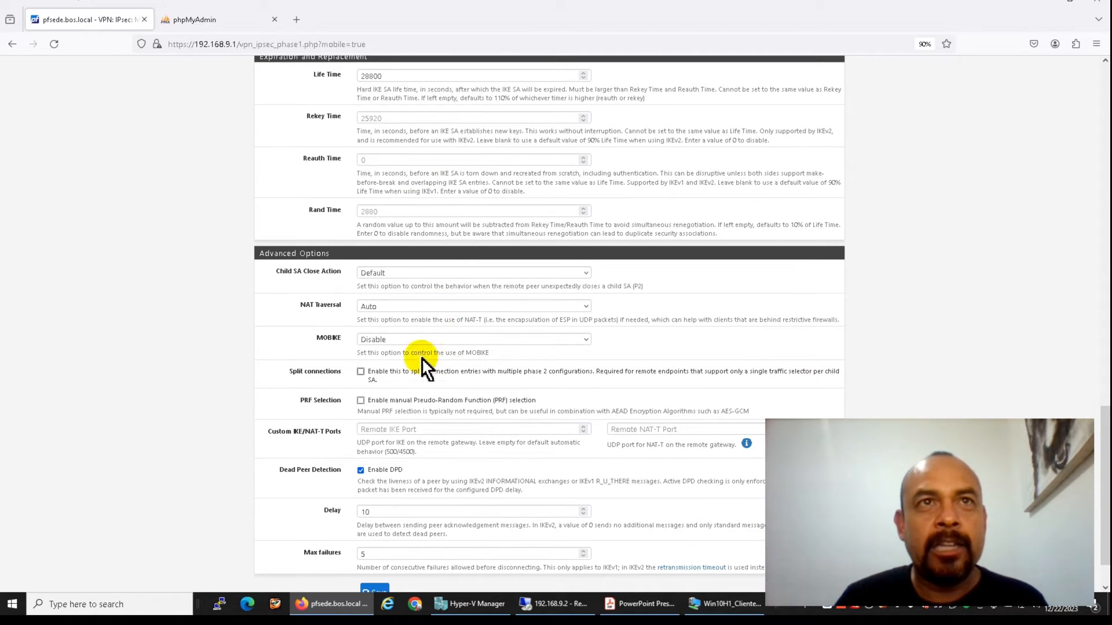
left_click(383, 339)
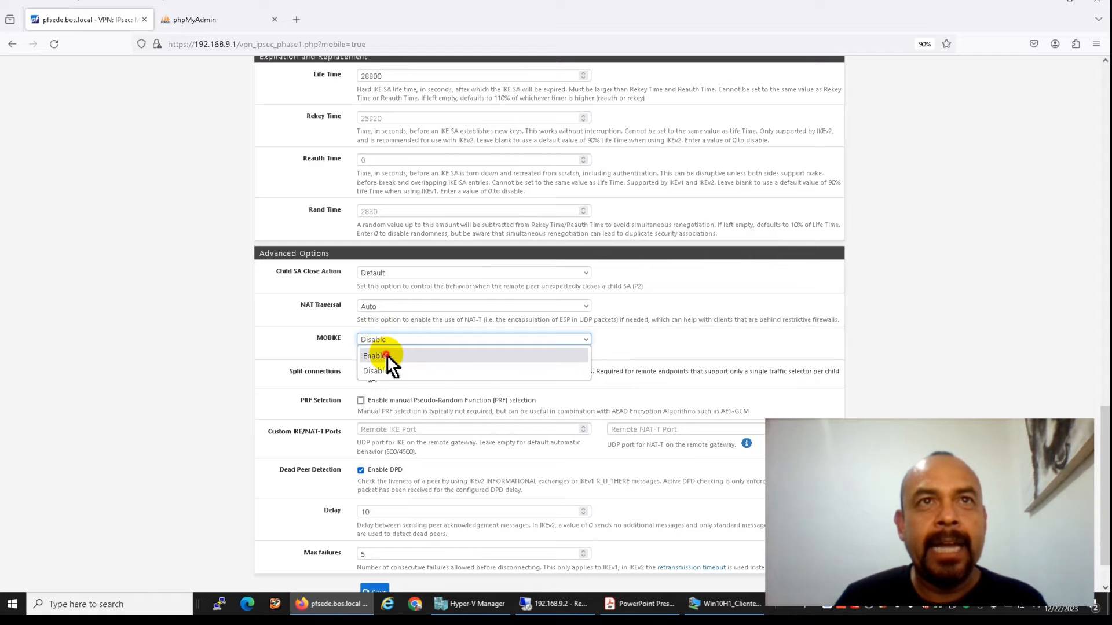
left_click(387, 355)
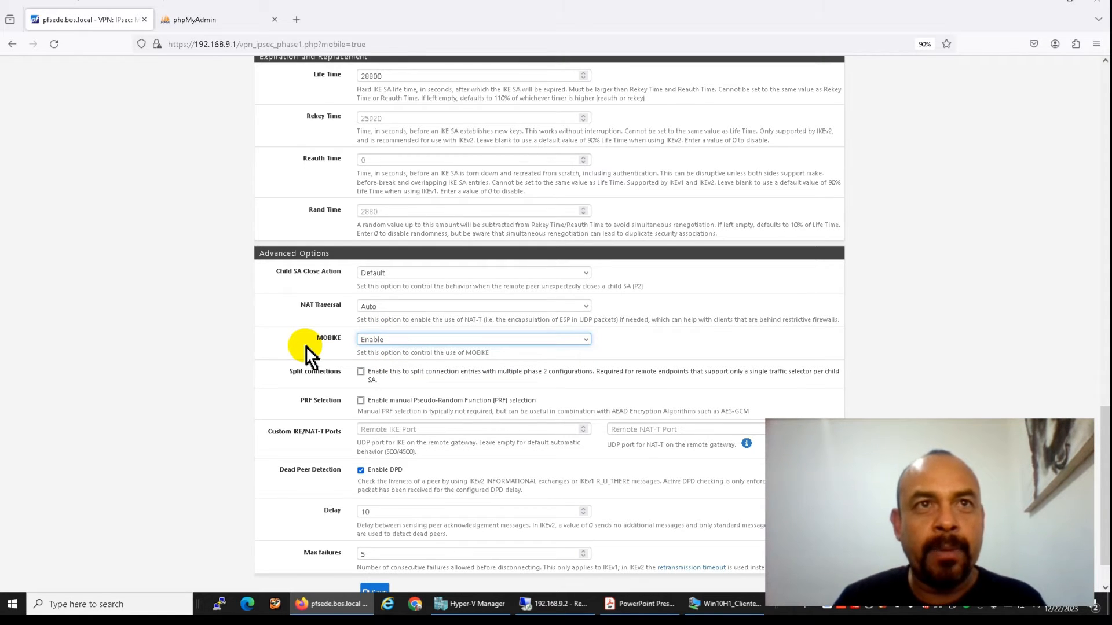
scroll(303, 344, "up", 15)
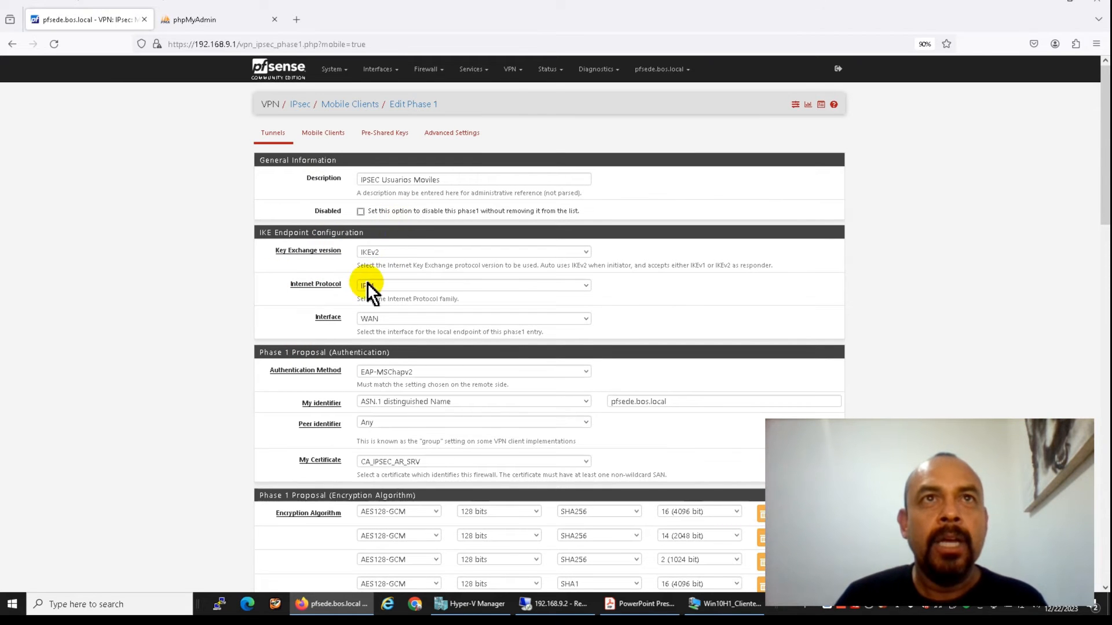
scroll(344, 287, "down", 2)
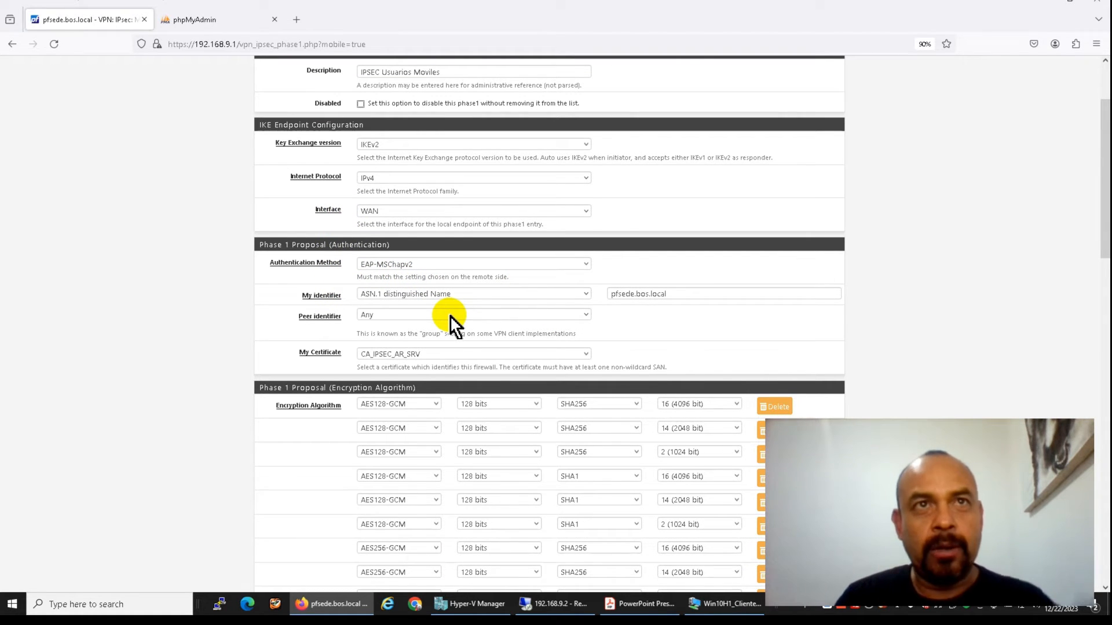
scroll(436, 357, "down", 4)
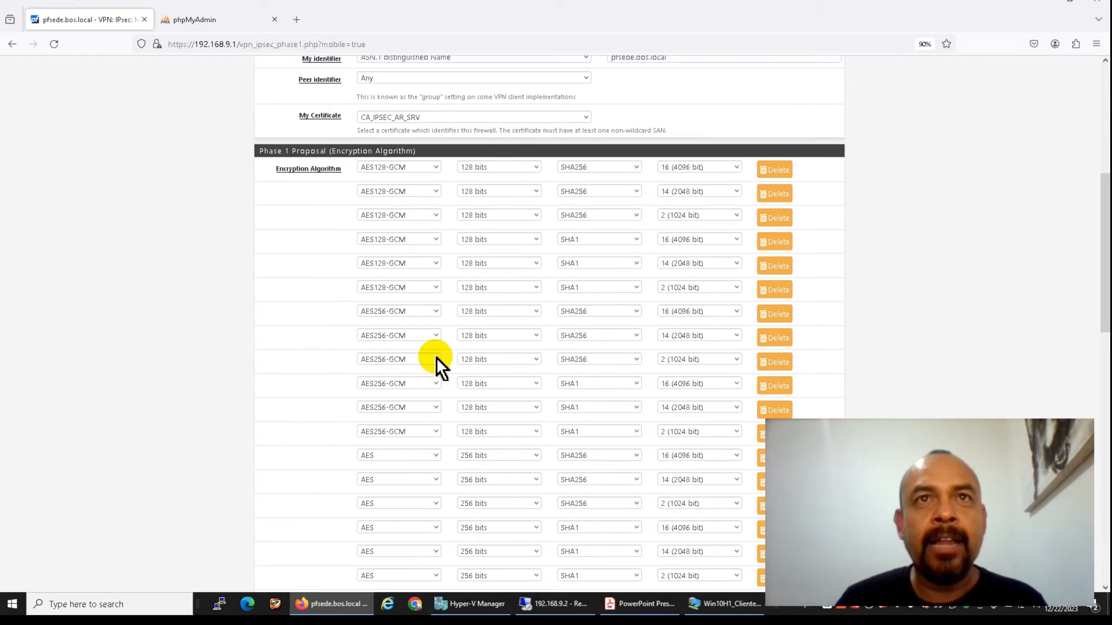
scroll(541, 350, "down", 11)
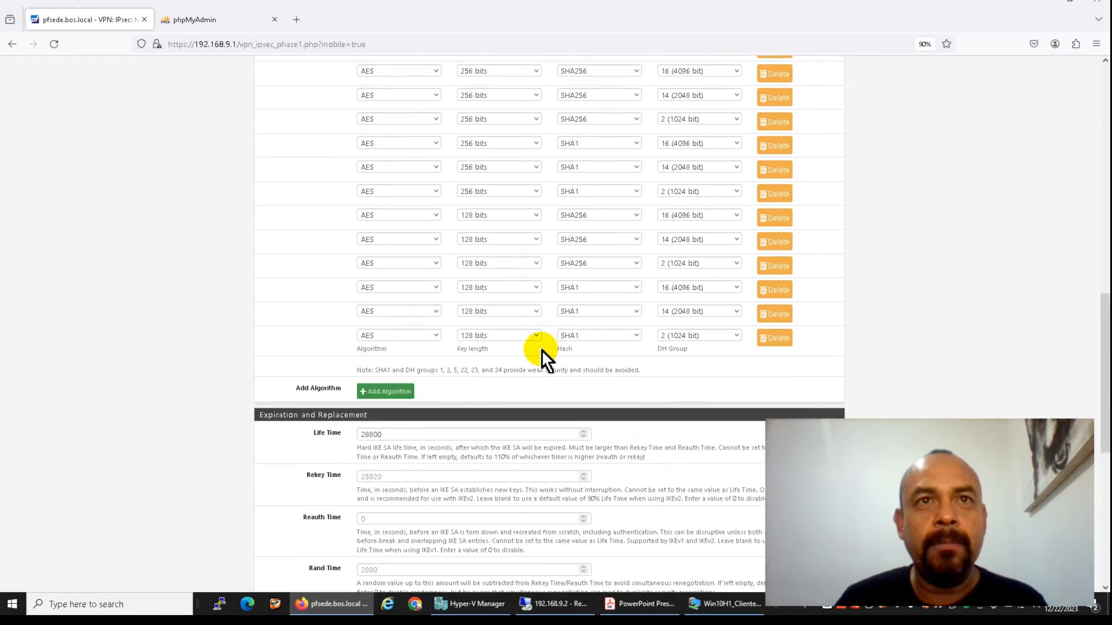
scroll(541, 350, "down", 3)
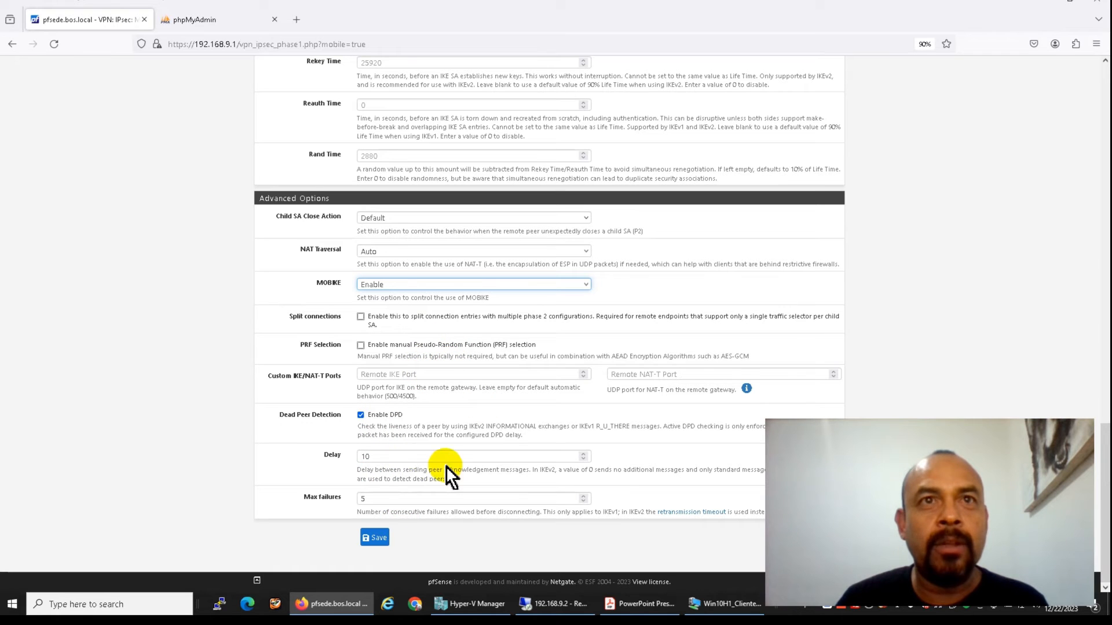
Save the Phase 1 settings and start a new Phase 2 entry for mobile clients
left_click(380, 539)
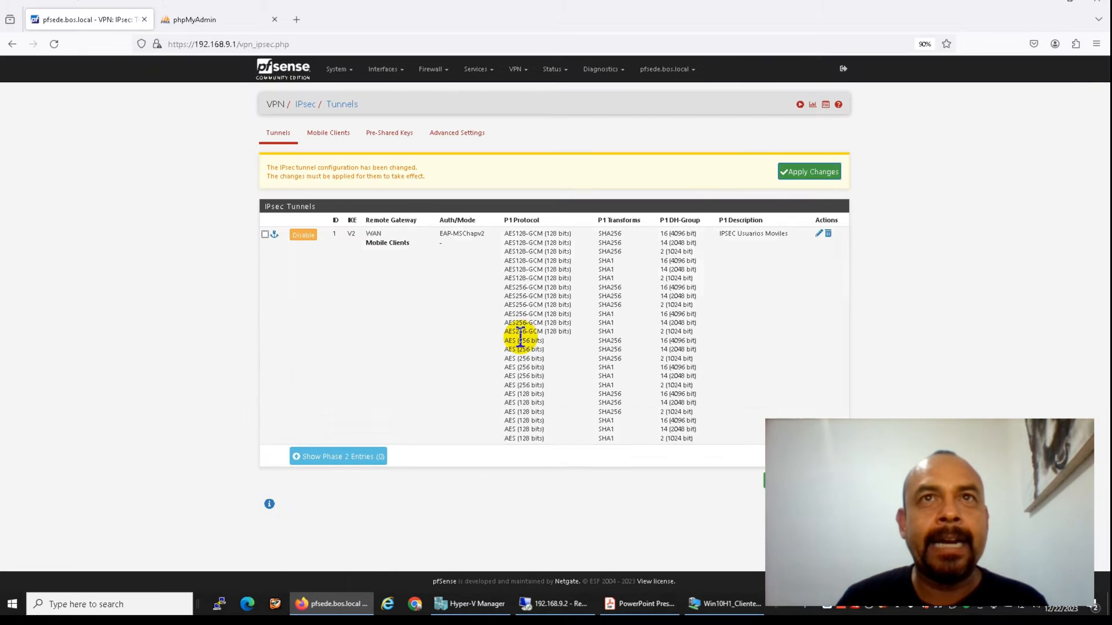
left_click(365, 456)
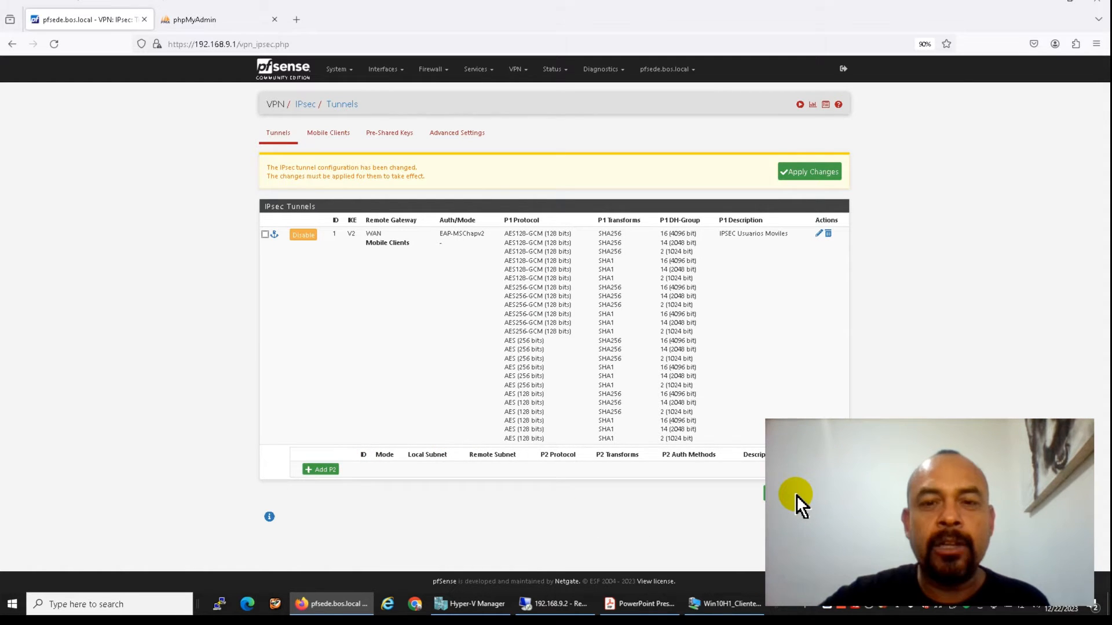
key("F12")
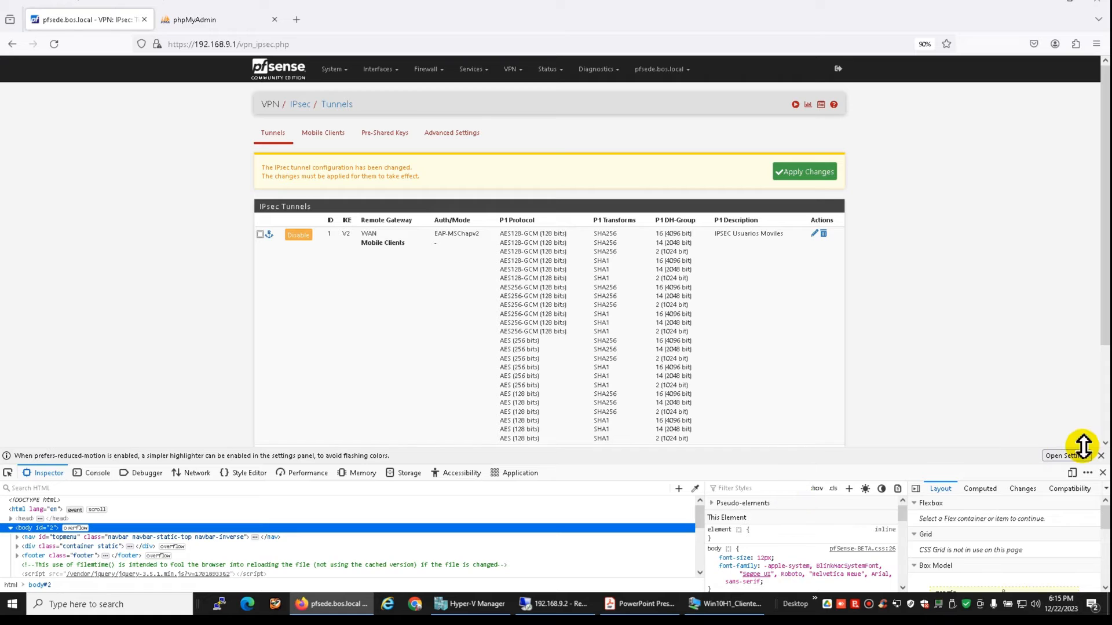
left_click(1101, 456)
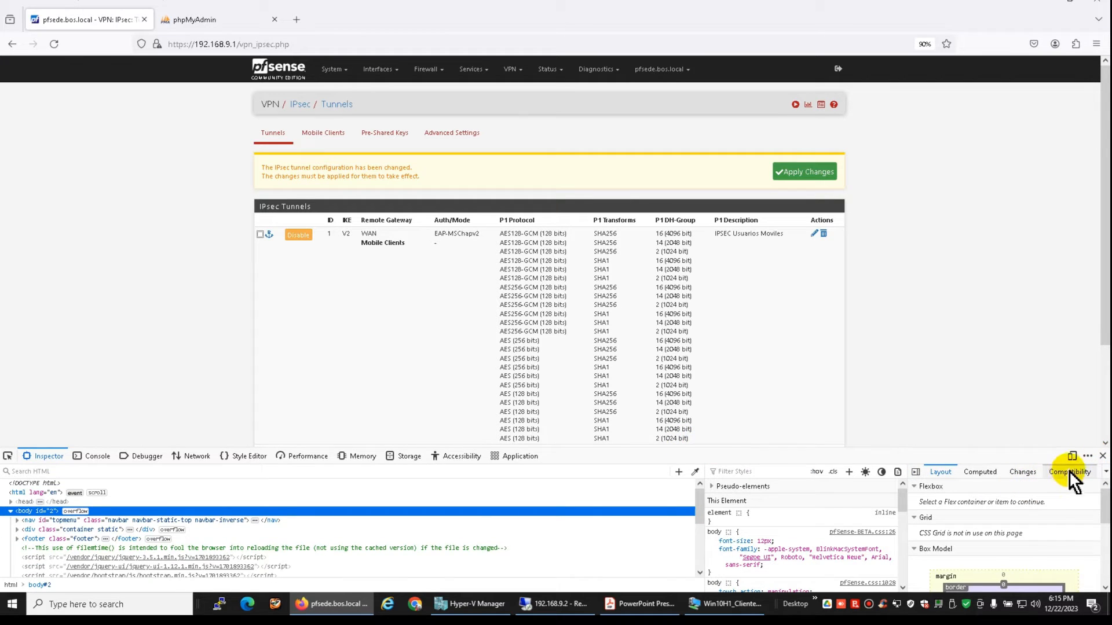
left_click(1103, 456)
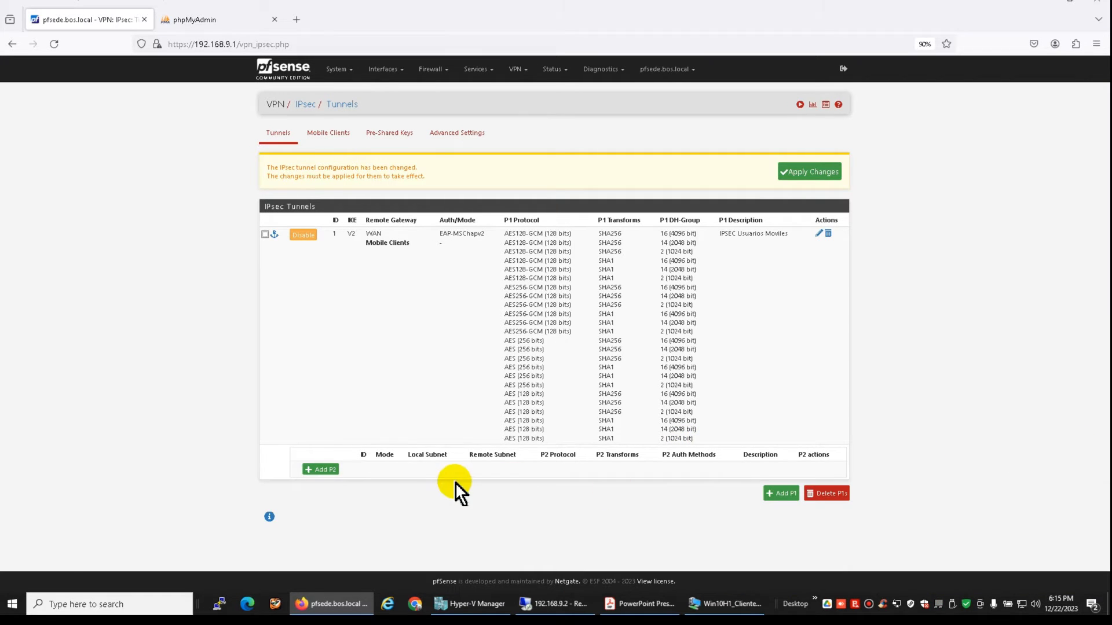
left_click(319, 470)
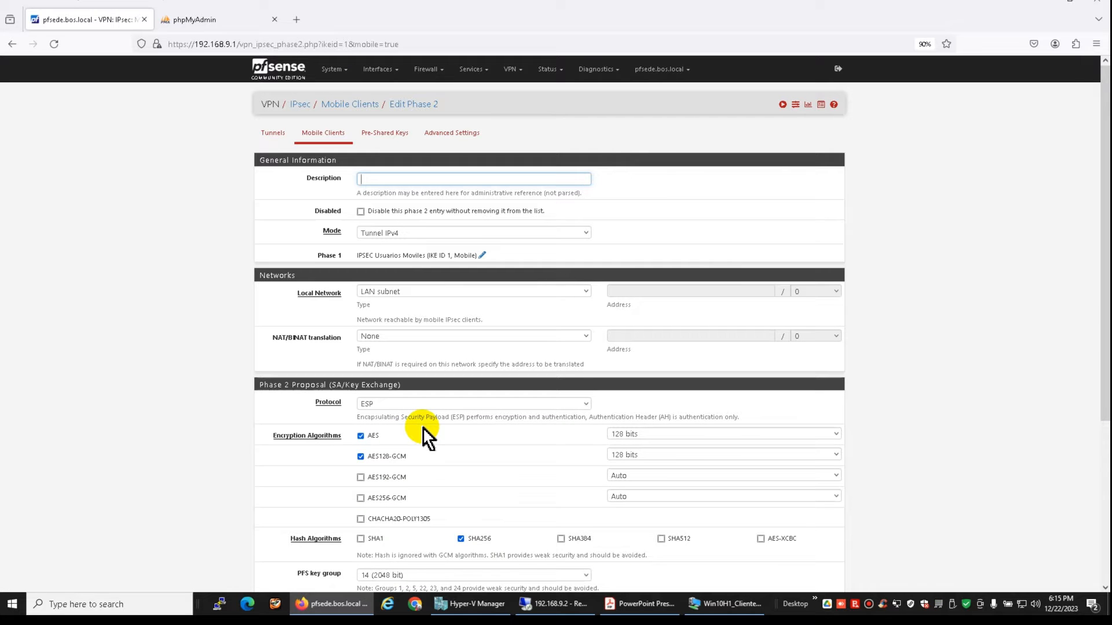
scroll(422, 426, "down", 2)
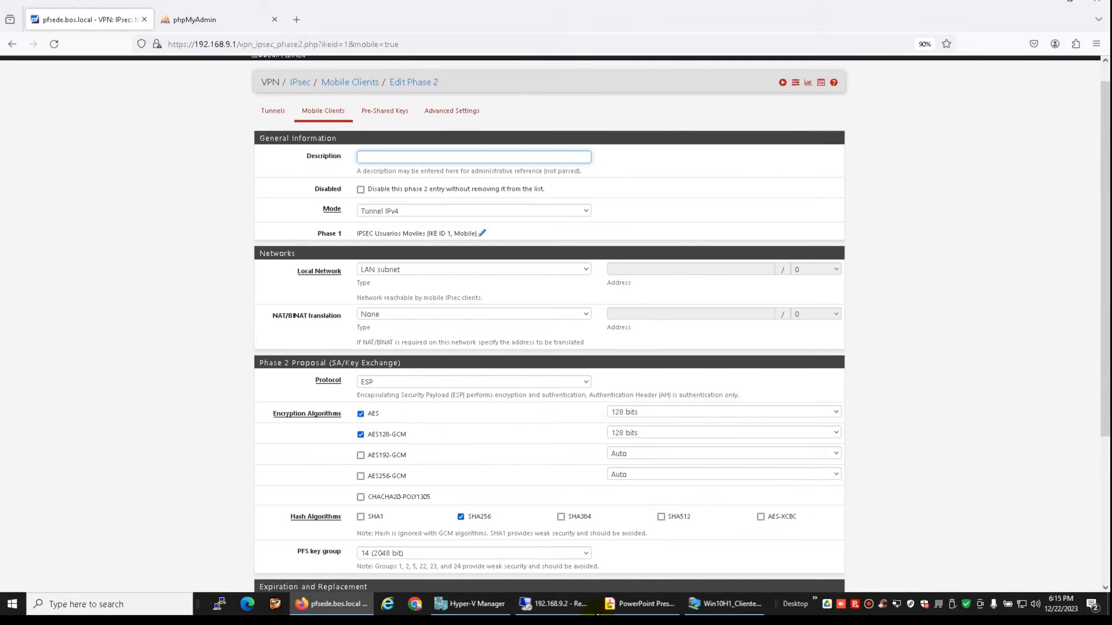
Check the 192.168.9.0/24 subnet on the PowerPoint network diagram, then return to the Phase 2 page
left_click(608, 604)
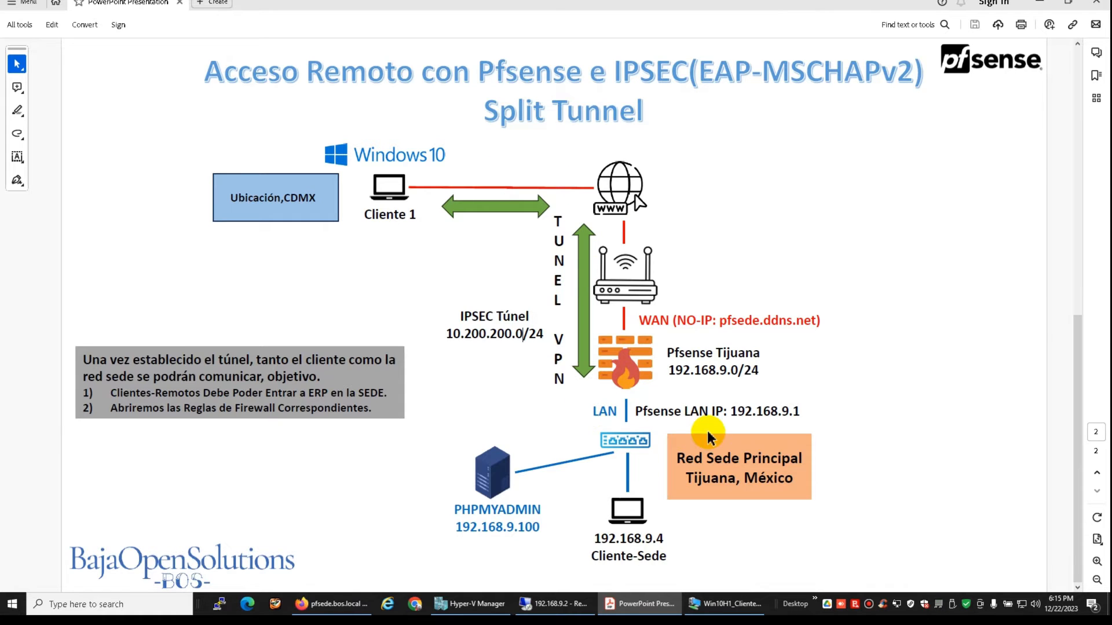
left_click_drag(667, 370, 756, 372)
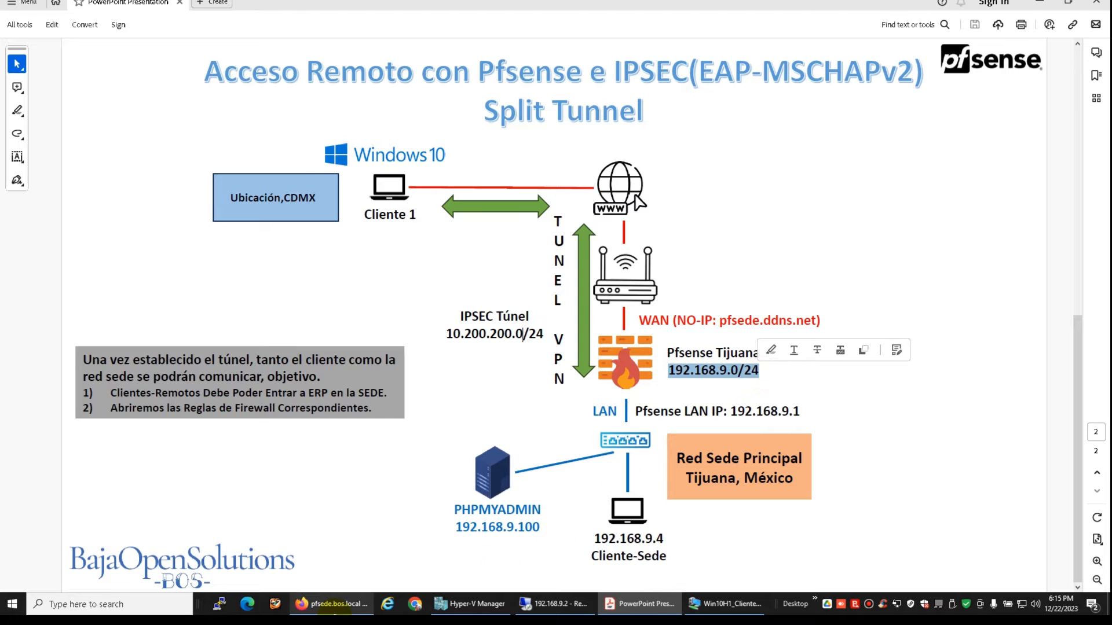
left_click(333, 604)
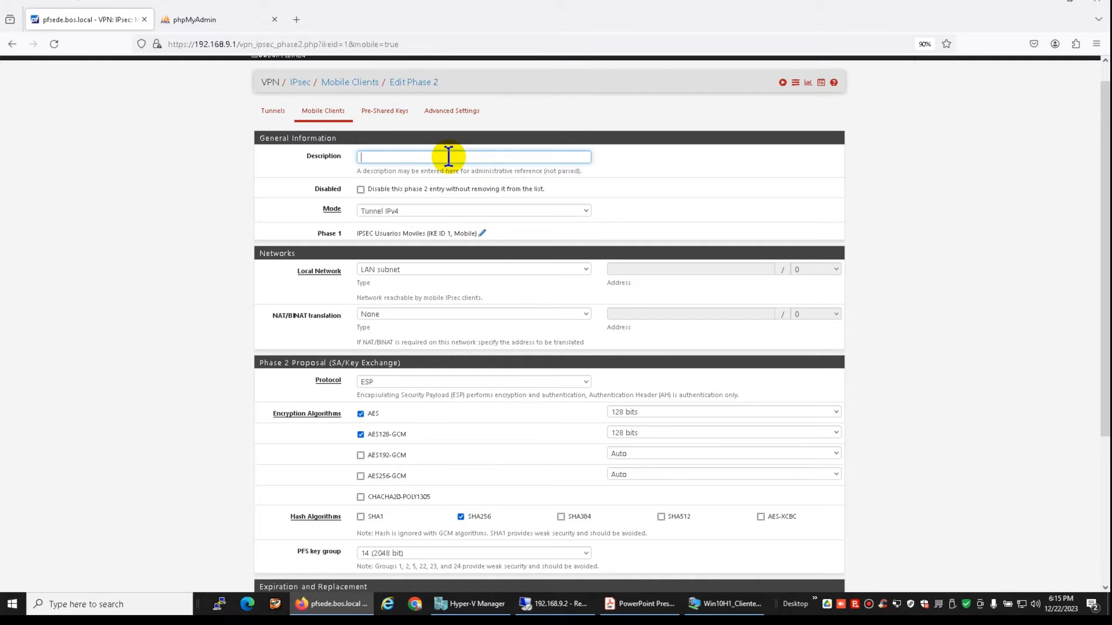
Enter 'LAN VPN' as the Phase 2 description
type("lan")
key("BackSpace")
key("BackSpace")
key("BackSpace")
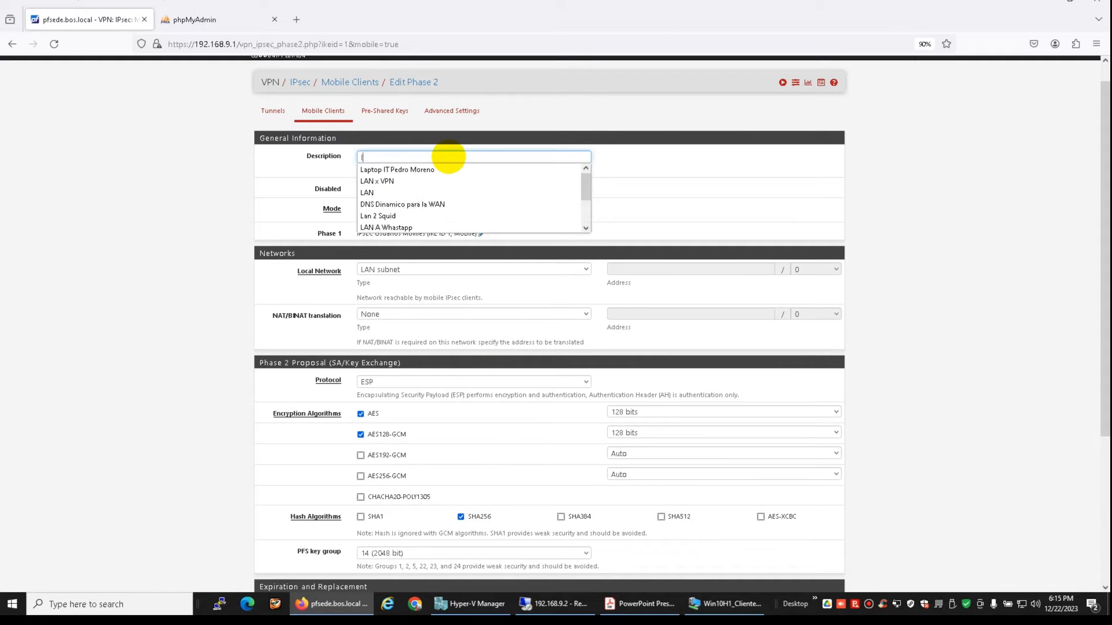
type("LAN VPN")
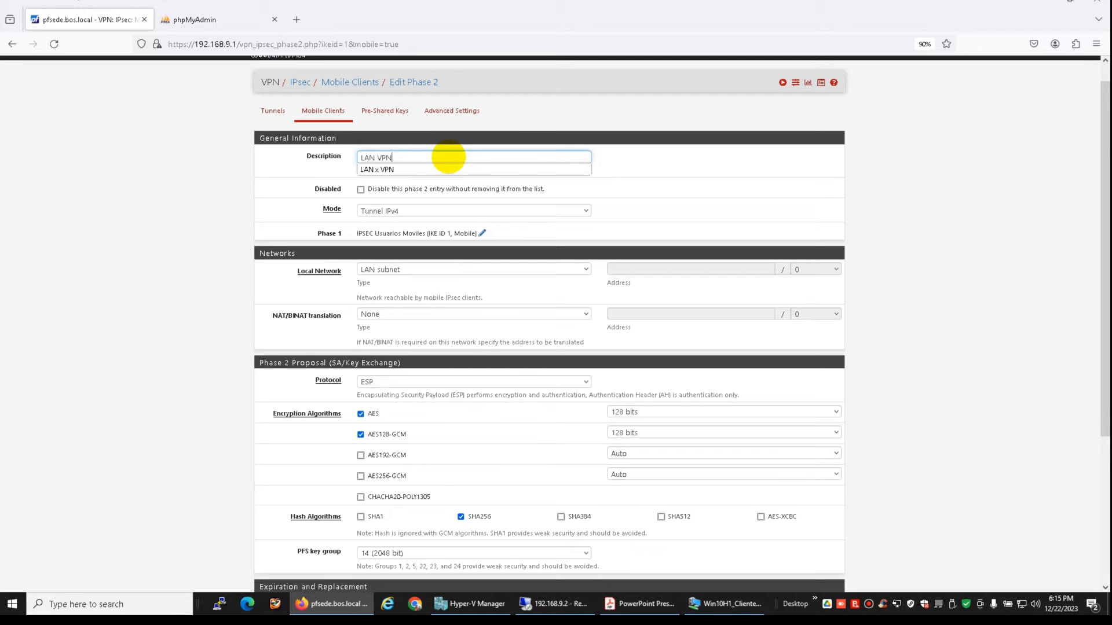
left_click(285, 191)
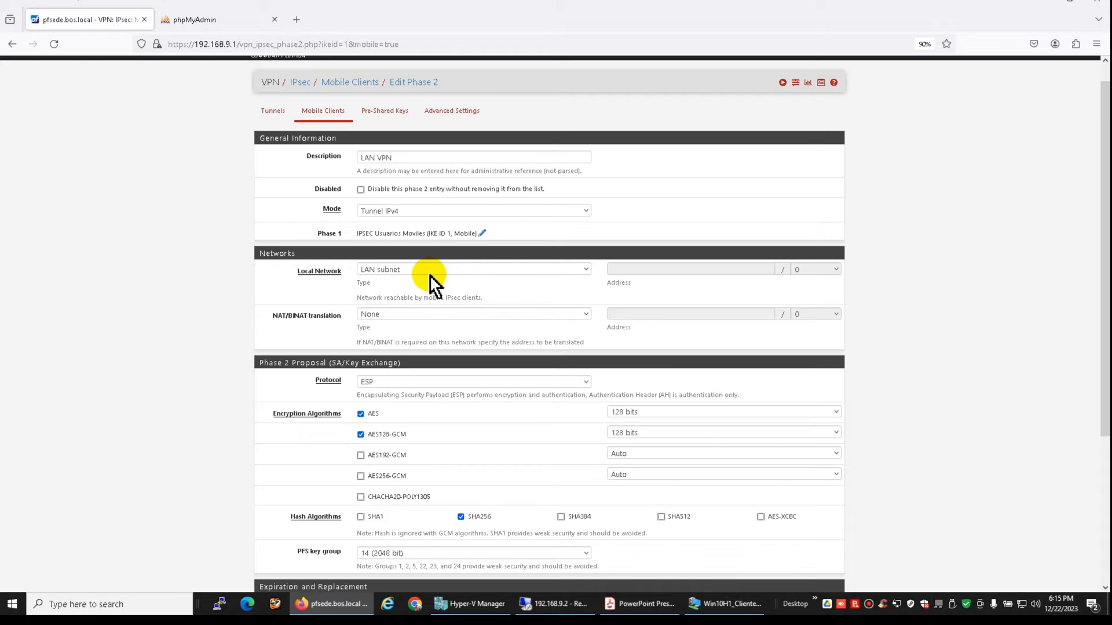
scroll(518, 391, "down", 2)
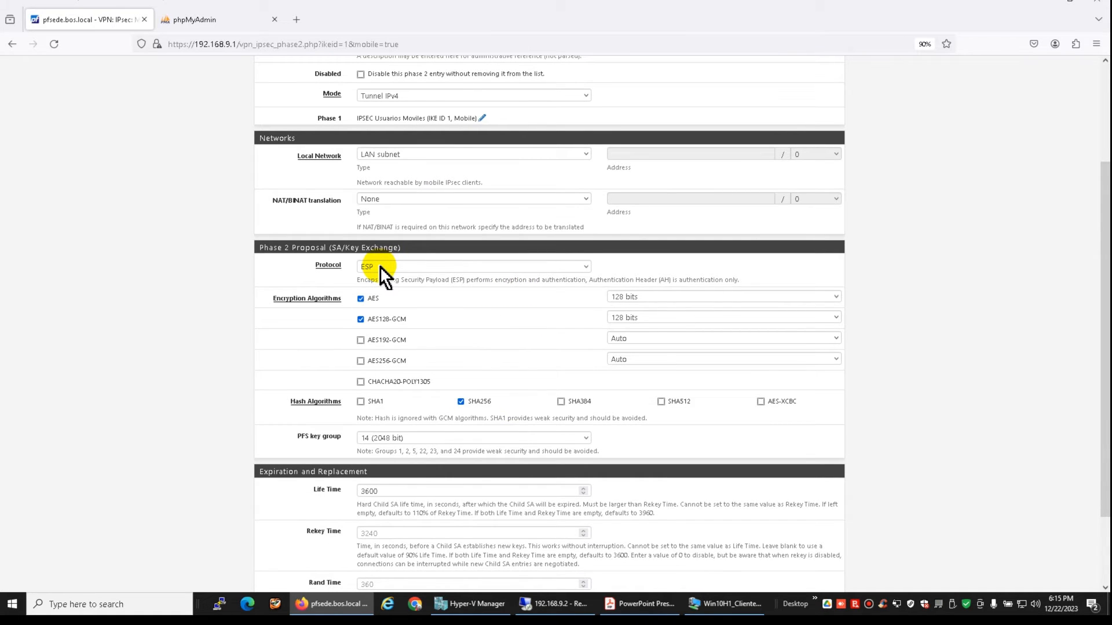
Enable AES192-GCM, AES256-GCM, CHACHA20-POLY1305 and SHA384, with 128-bit key lengths for both GCM ciphers
left_click(362, 340)
left_click(361, 361)
left_click(360, 383)
left_click(561, 402)
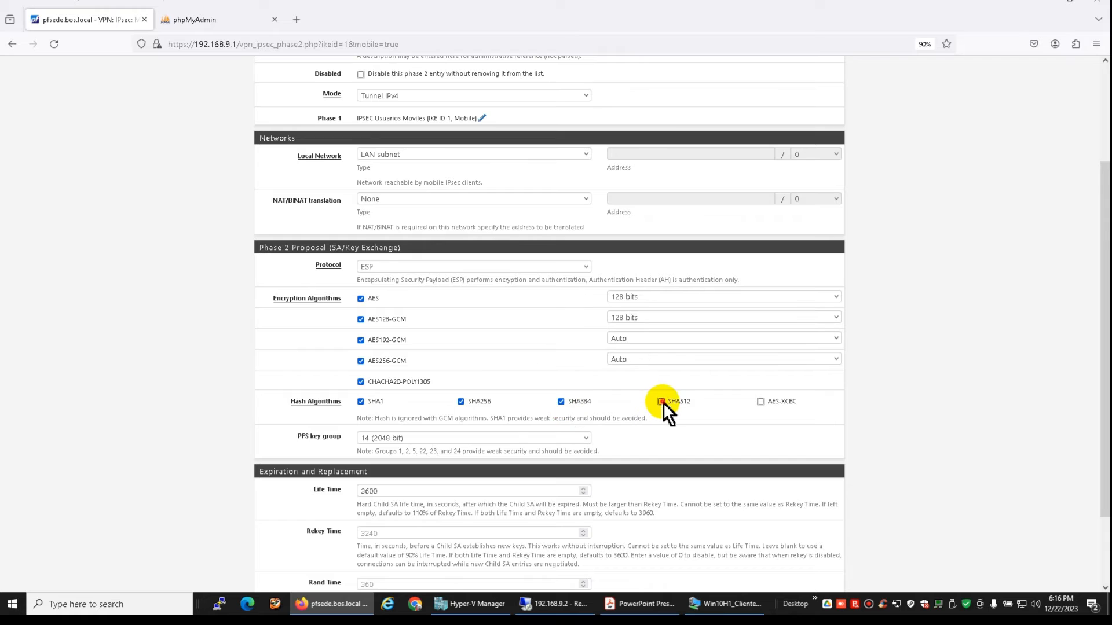
left_click(641, 342)
left_click(640, 350)
left_click(639, 363)
left_click(639, 387)
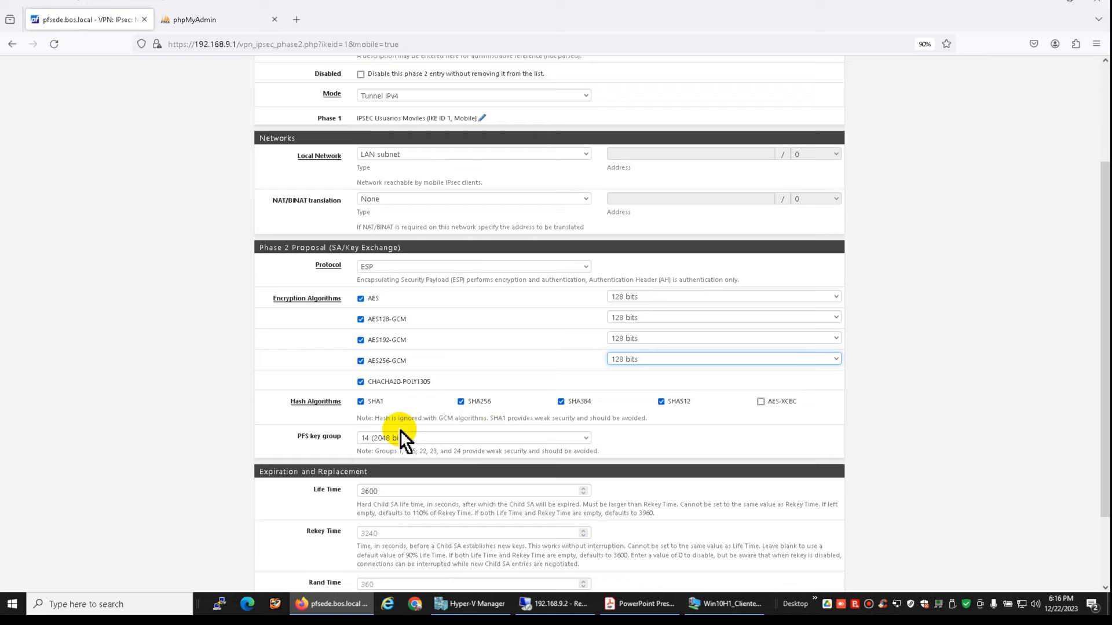
Review the form and save the LAN VPN Phase 2 entry
scroll(394, 443, "down", 2)
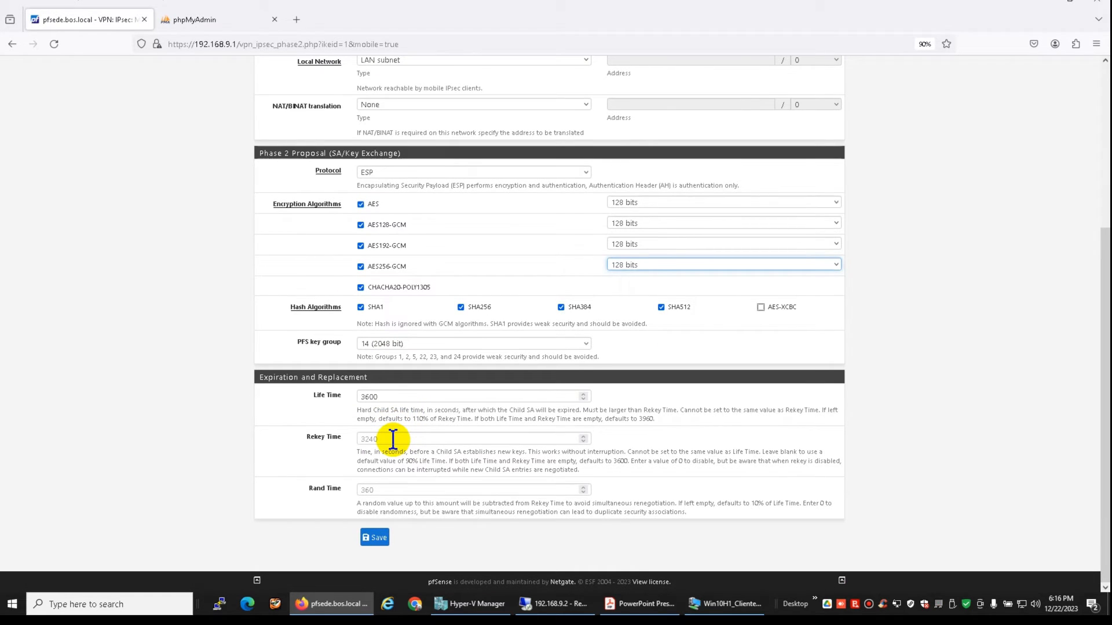
scroll(394, 440, "up", 1)
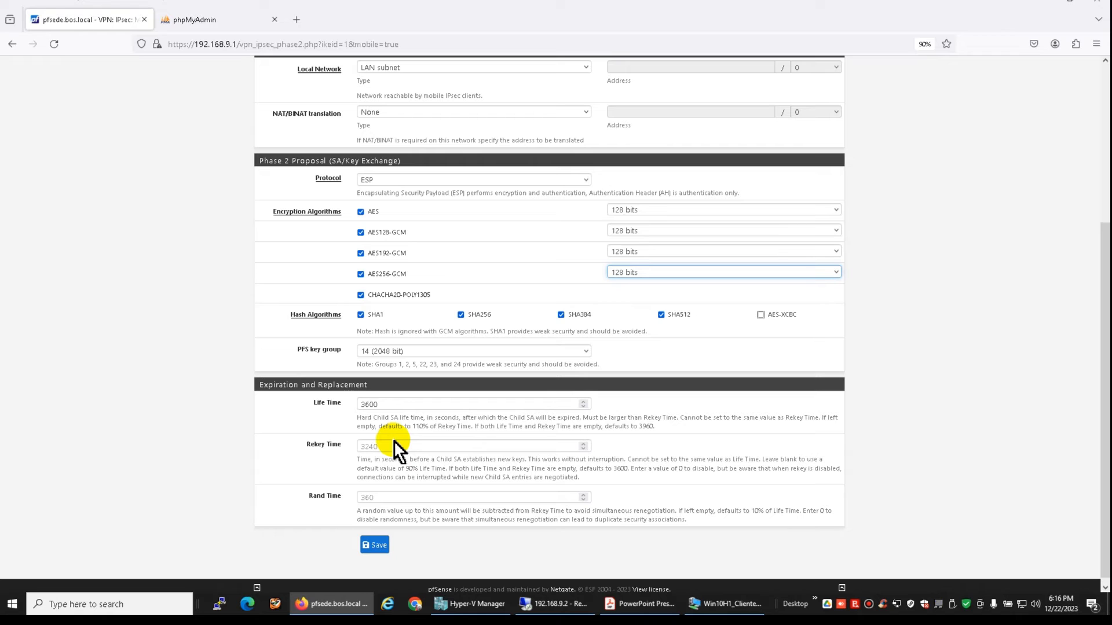
scroll(416, 415, "up", 5)
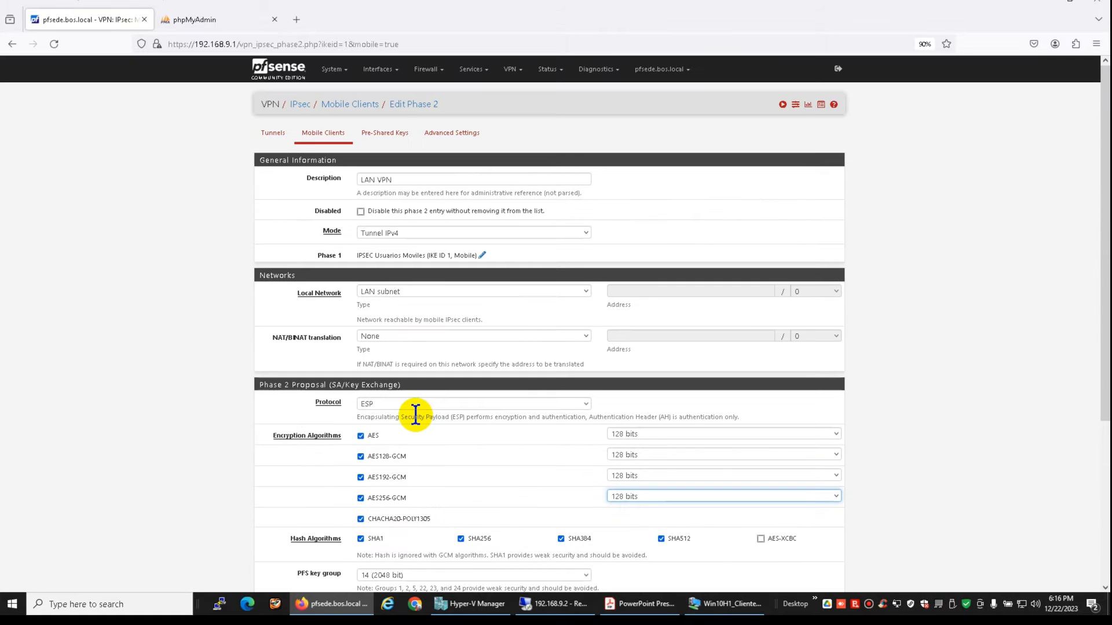
scroll(416, 415, "down", 4)
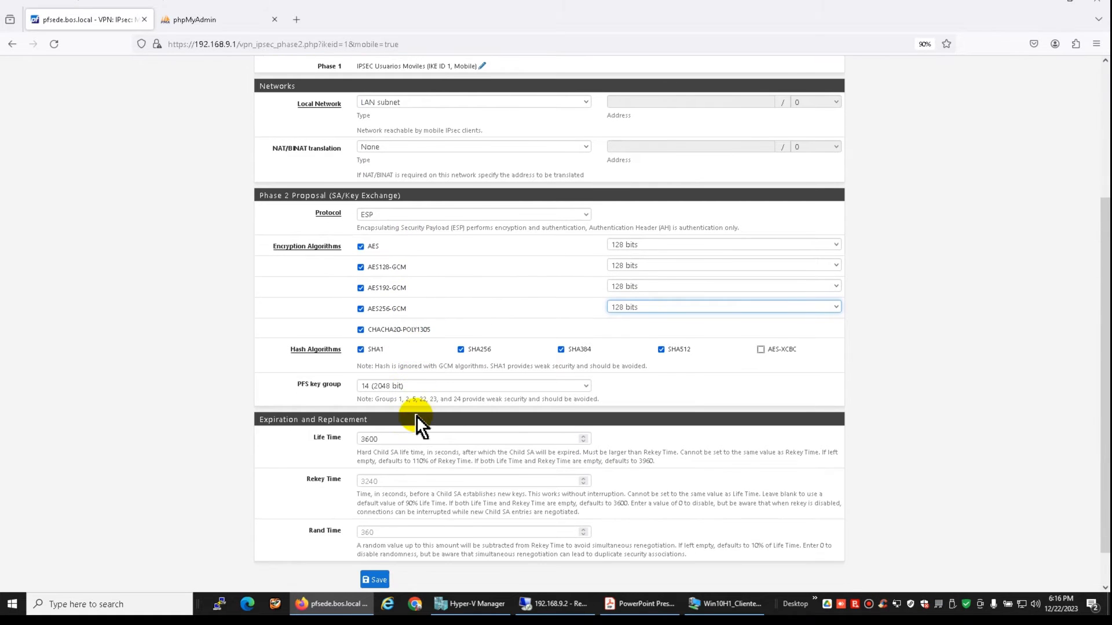
scroll(415, 395, "down", 1)
left_click(373, 539)
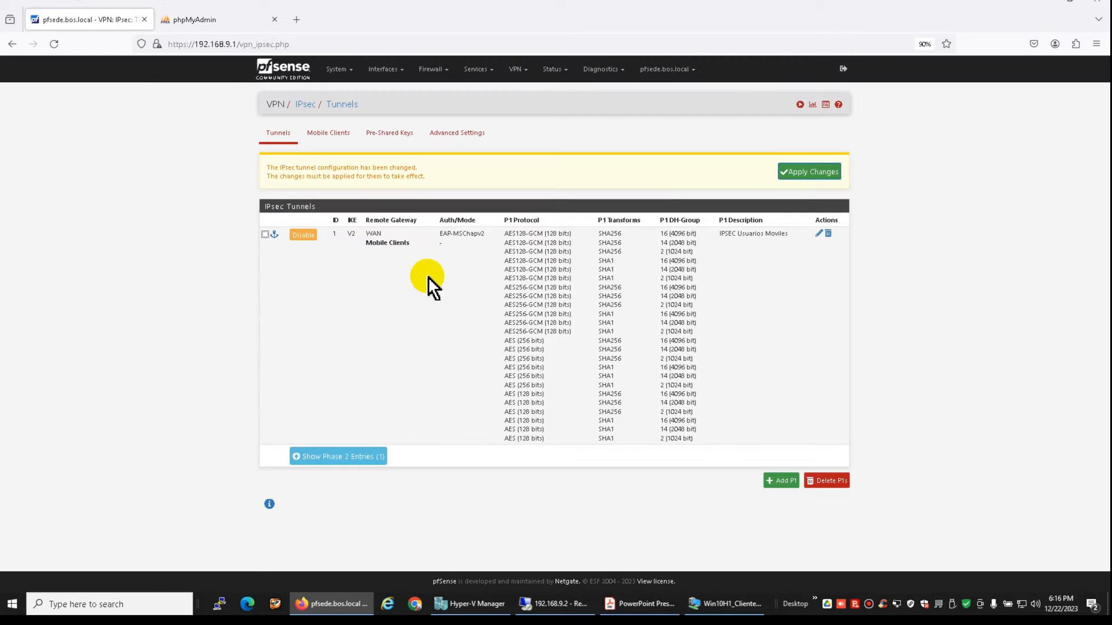
Apply the pending IPsec tunnel changes and go back to the Dashboard
left_click(818, 170)
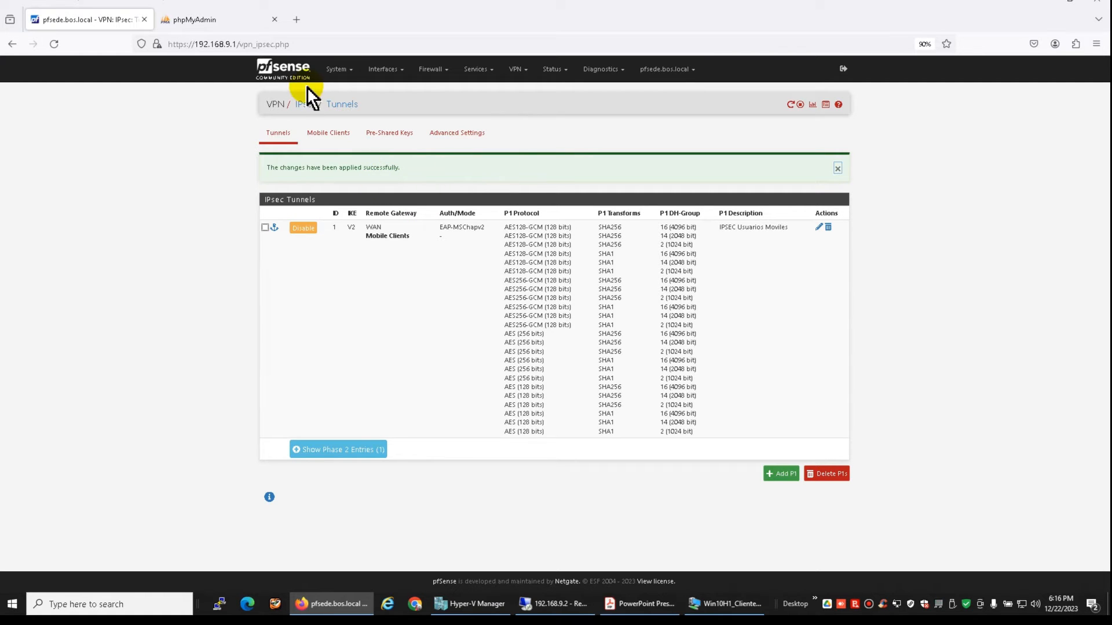
left_click(287, 75)
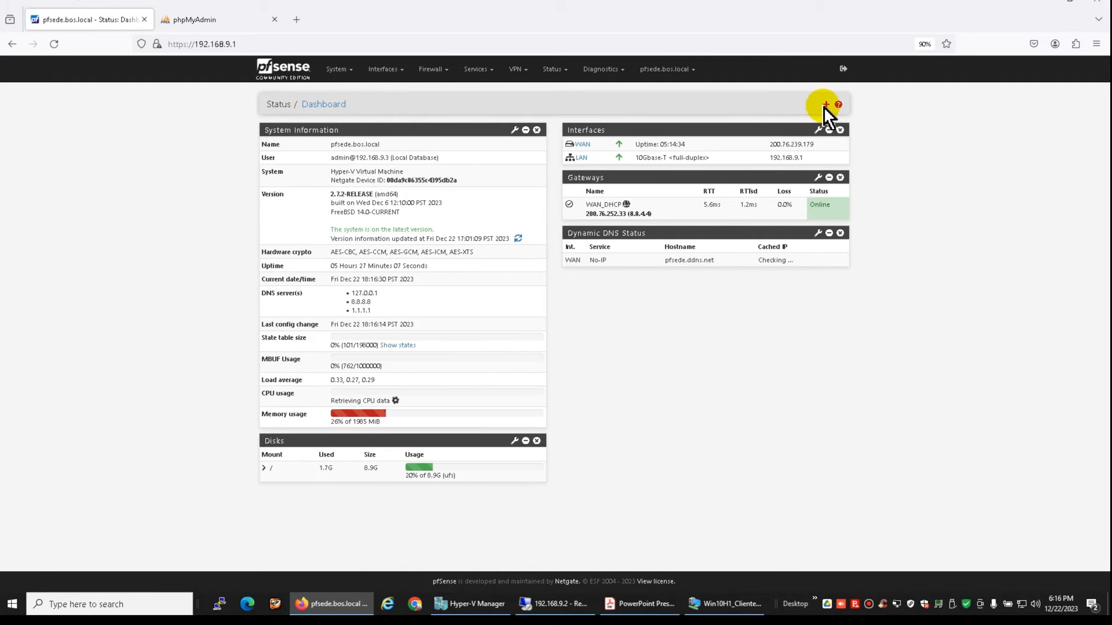
Add the IPsec widget to the Dashboard and check its Mobile and Overview tabs
left_click(1045, 5)
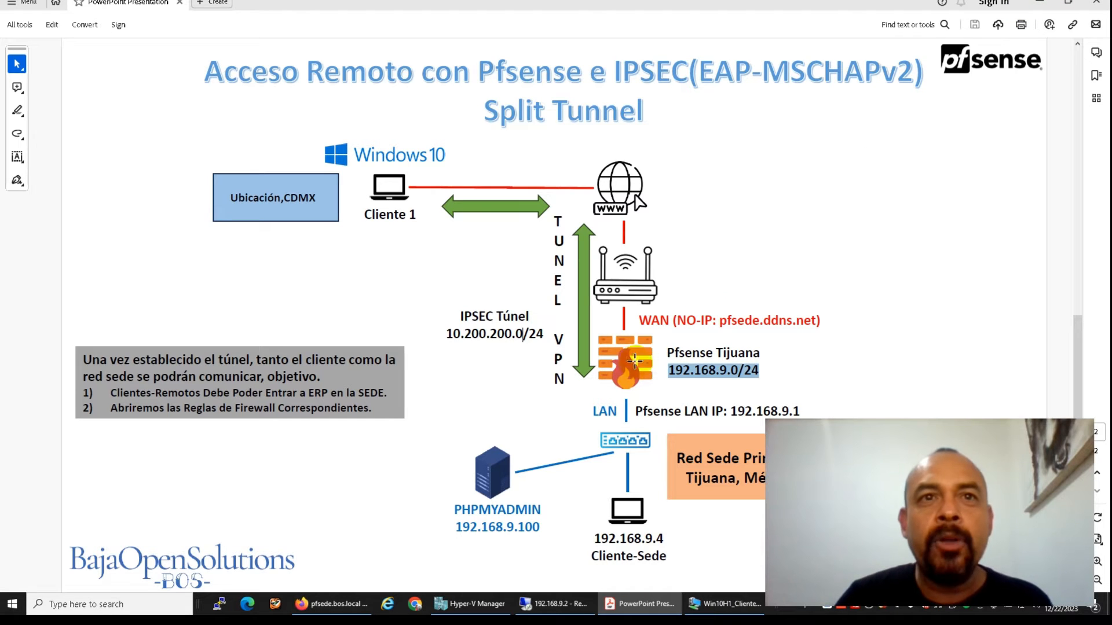
left_click(351, 608)
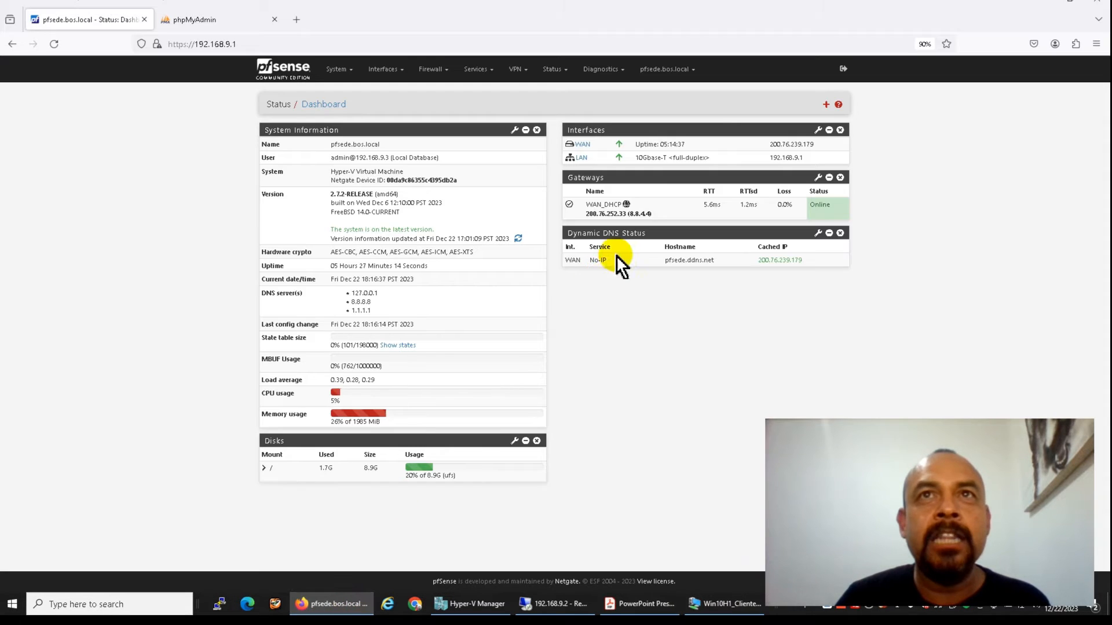
left_click(821, 104)
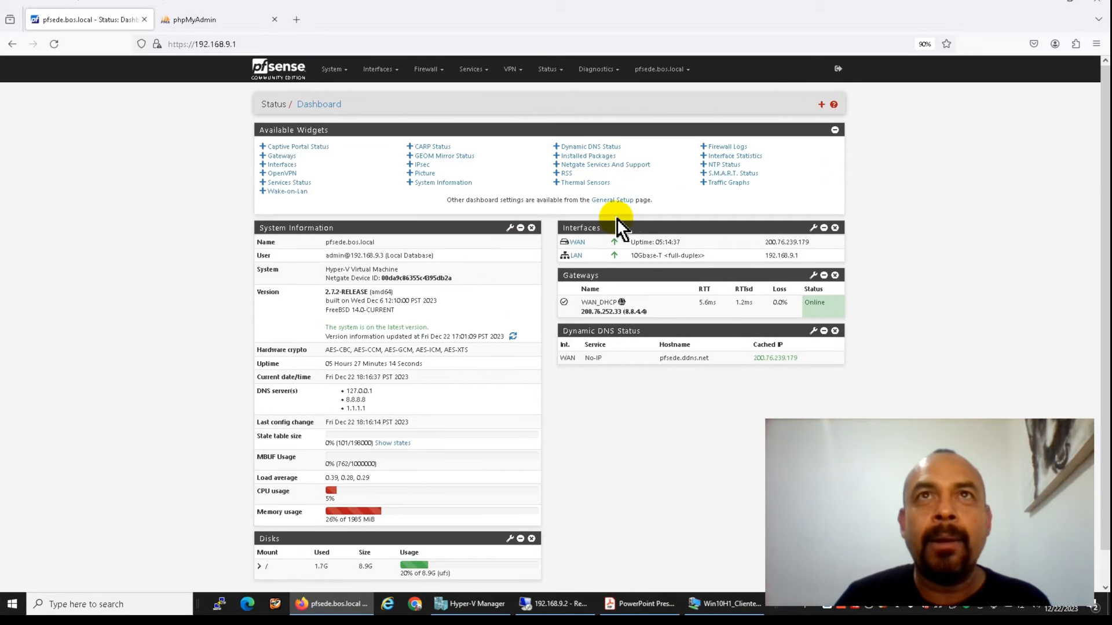
left_click(425, 156)
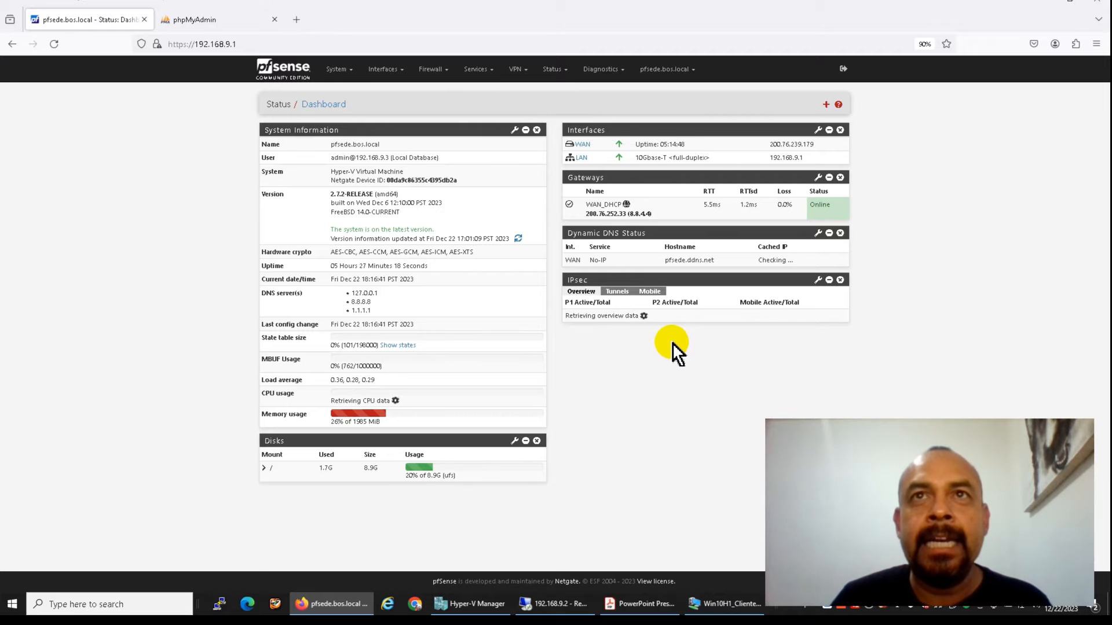
left_click(650, 292)
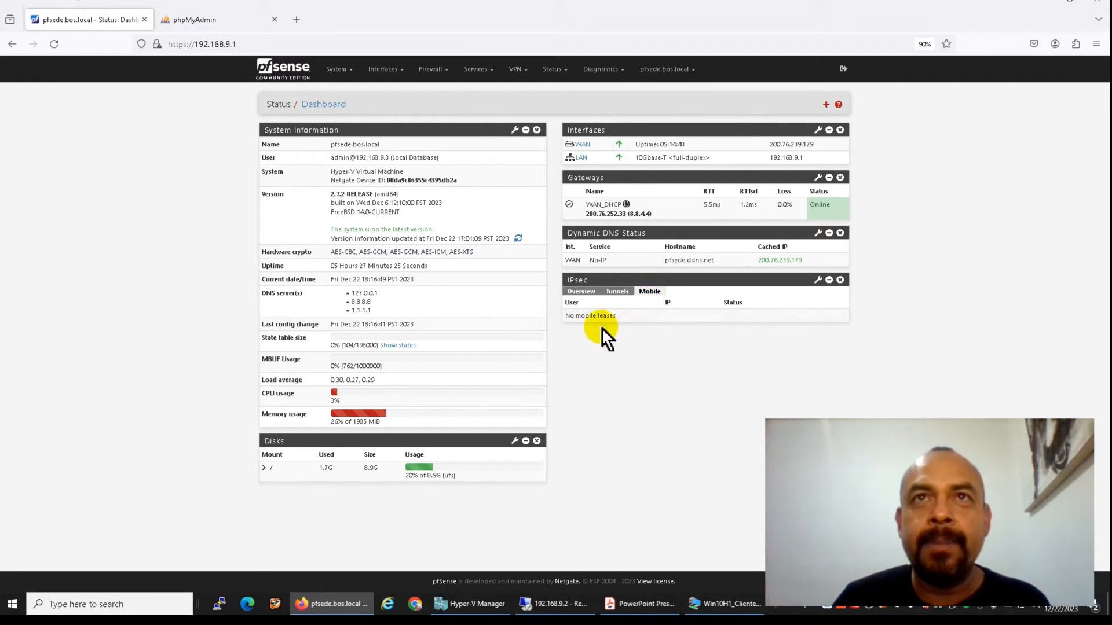
left_click(578, 291)
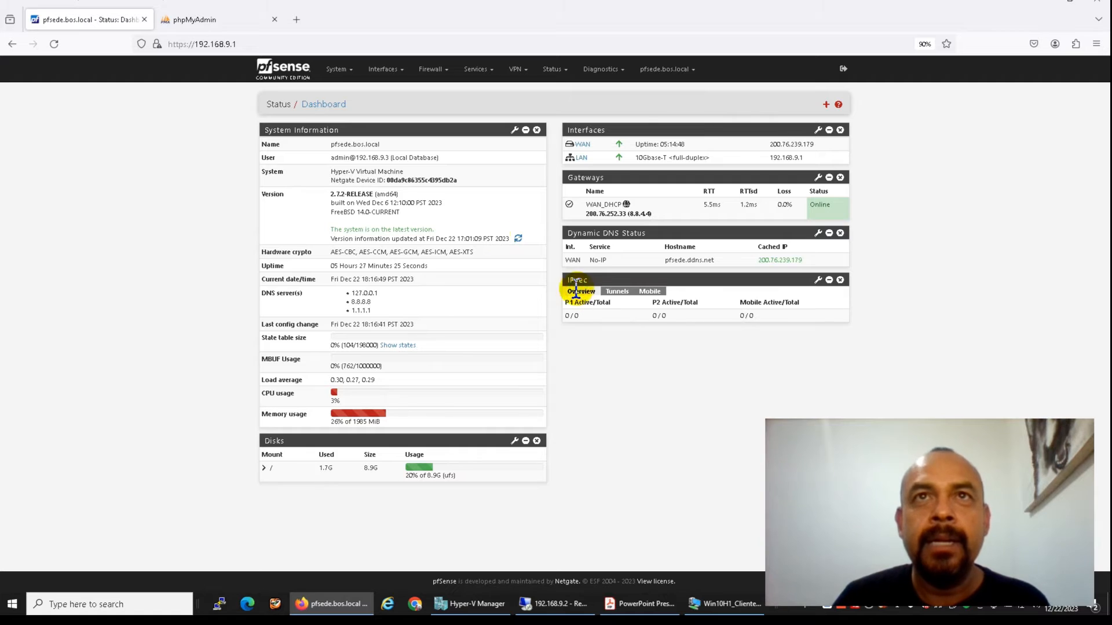
Go to VPN > IPsec and show the Pre-Shared Keys list
left_click(517, 69)
left_click(521, 93)
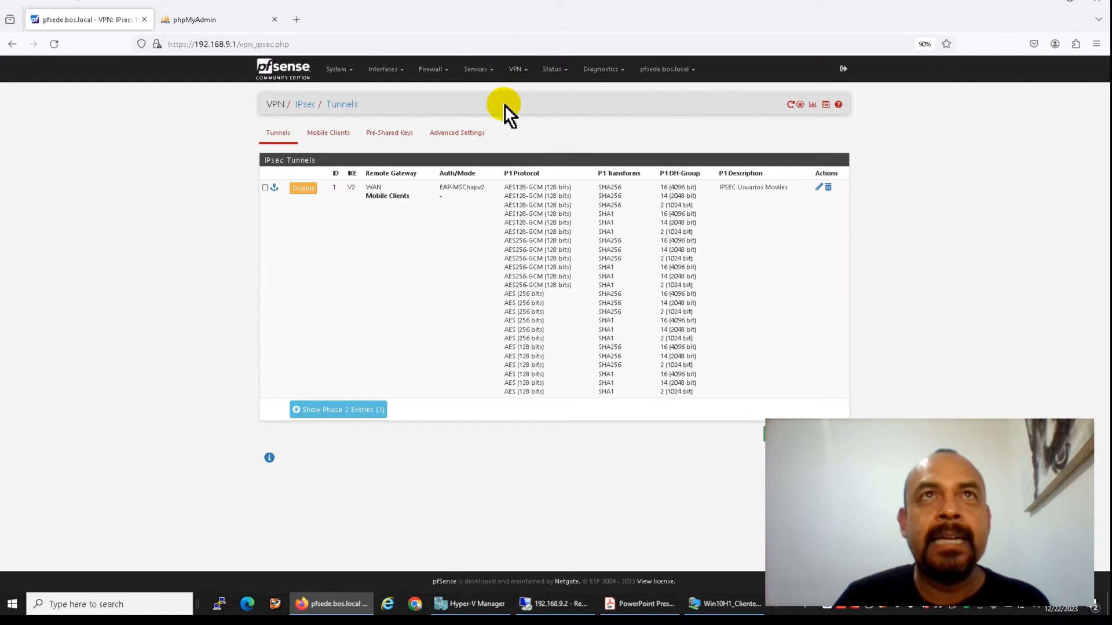
left_click(389, 135)
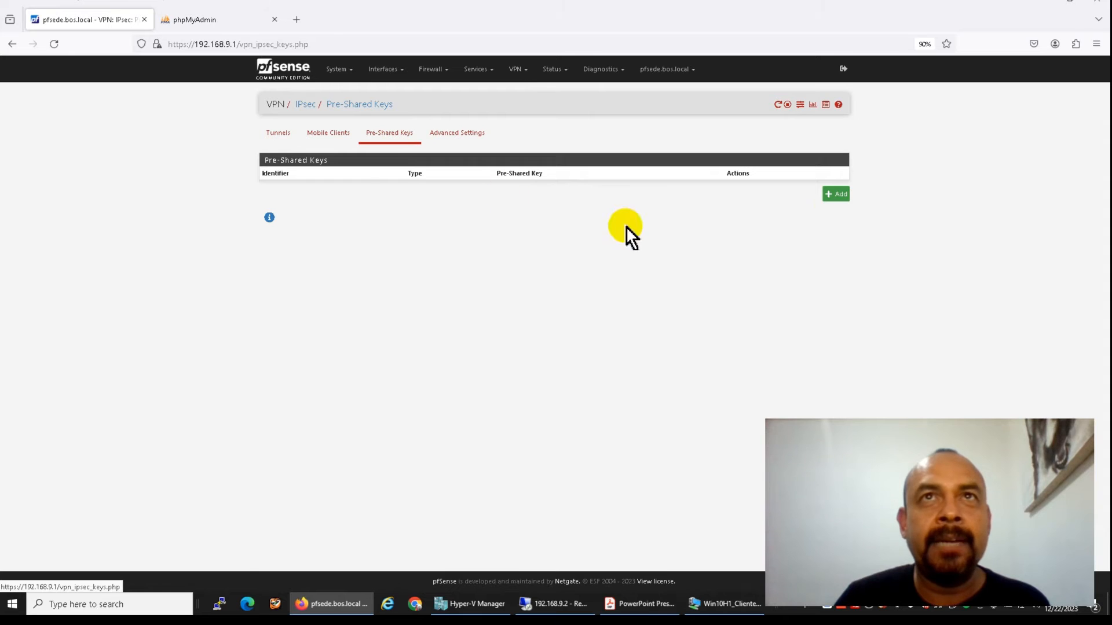
Add a new EAP-type secret and enter the client's identifier
left_click(837, 195)
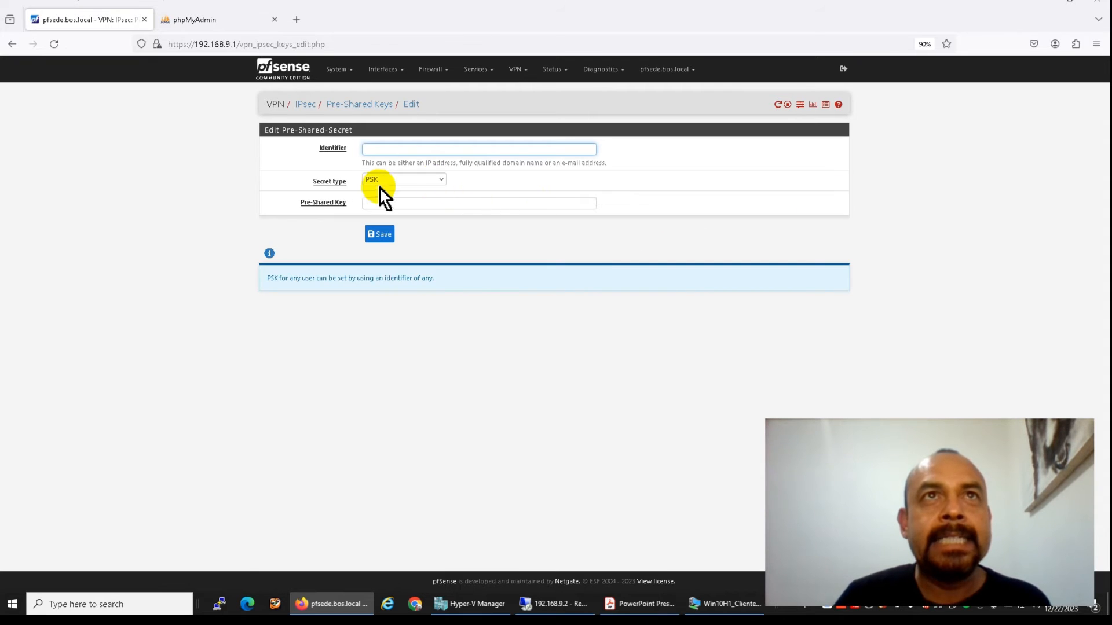
left_click(384, 182)
left_click(386, 210)
left_click(395, 150)
type("cliente")
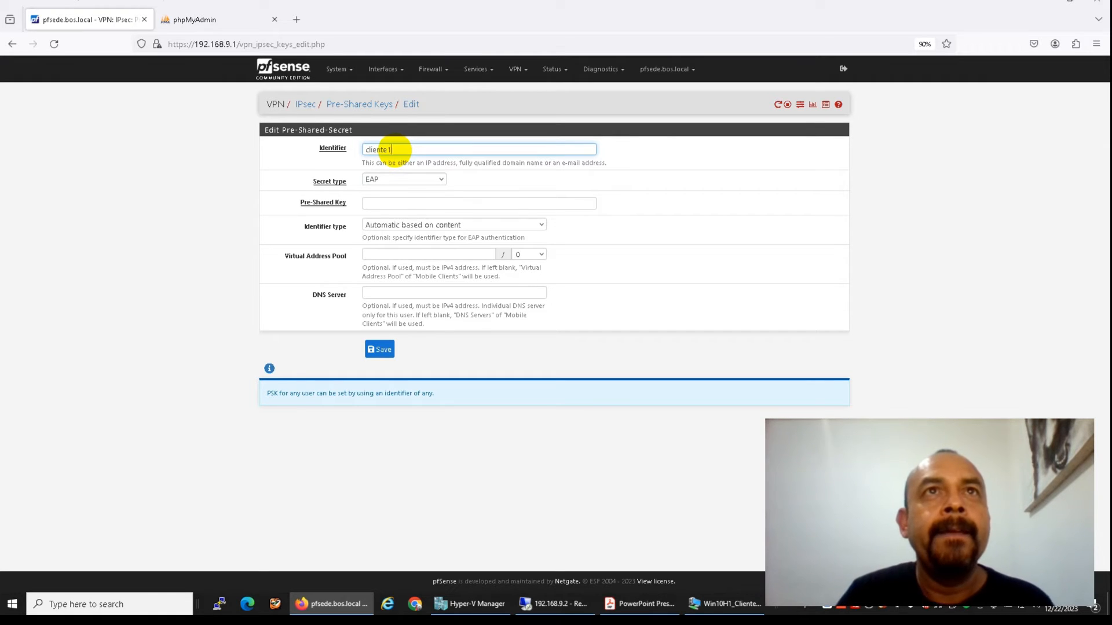
type("1")
Enter the client's password as the pre-shared key, save it, and apply the IPsec changes
left_click(396, 202)
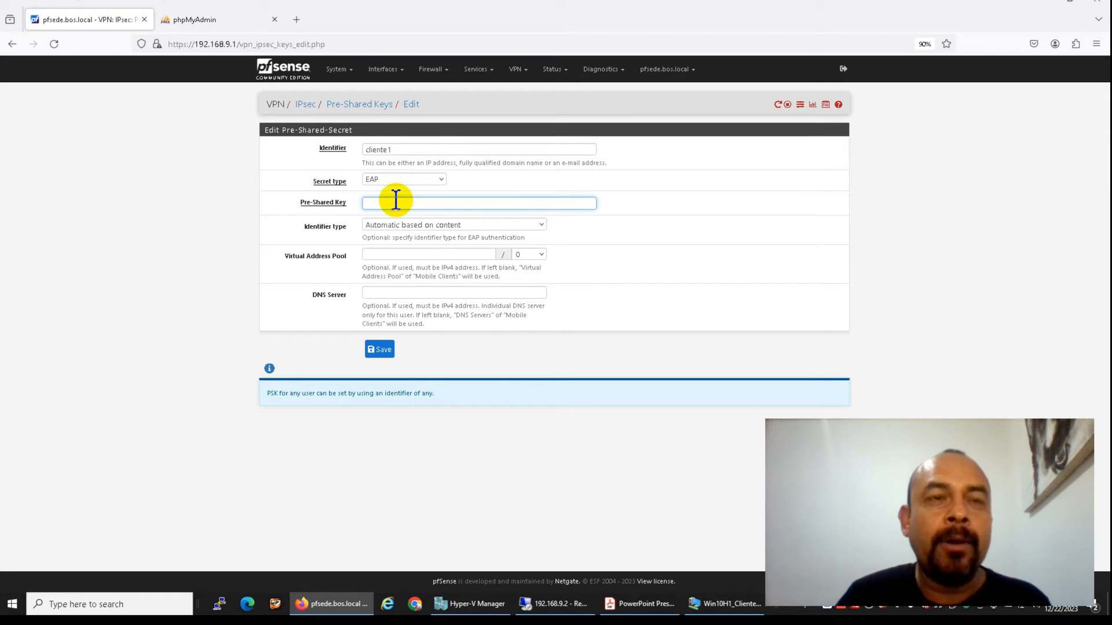
key("BackSpace")
key("BackSpace")
key("BackSpace")
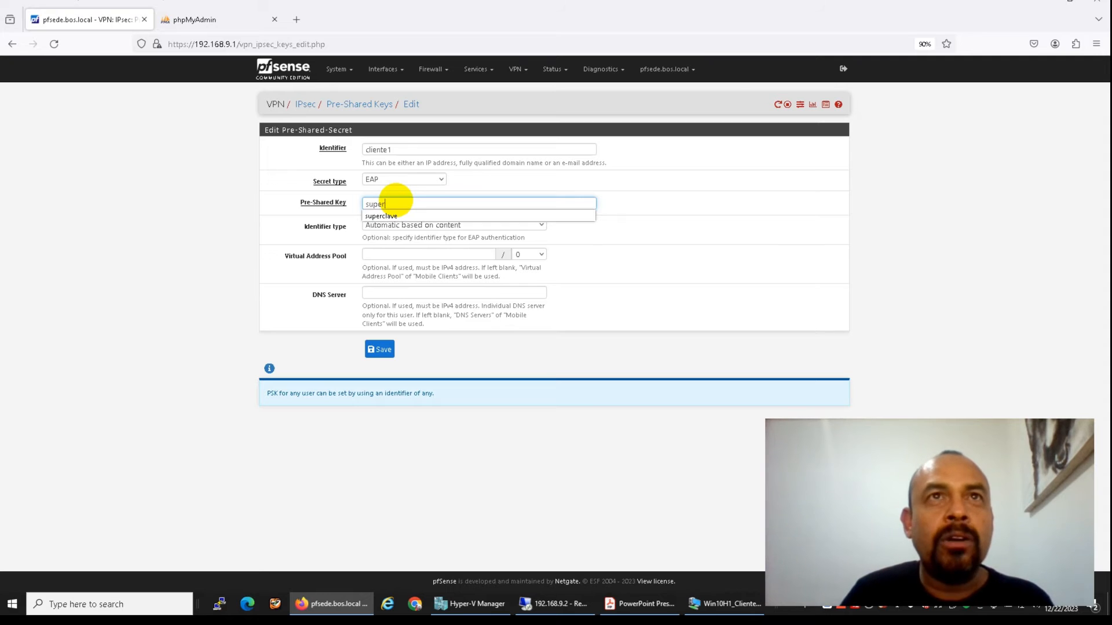
key("Down")
key("Tab")
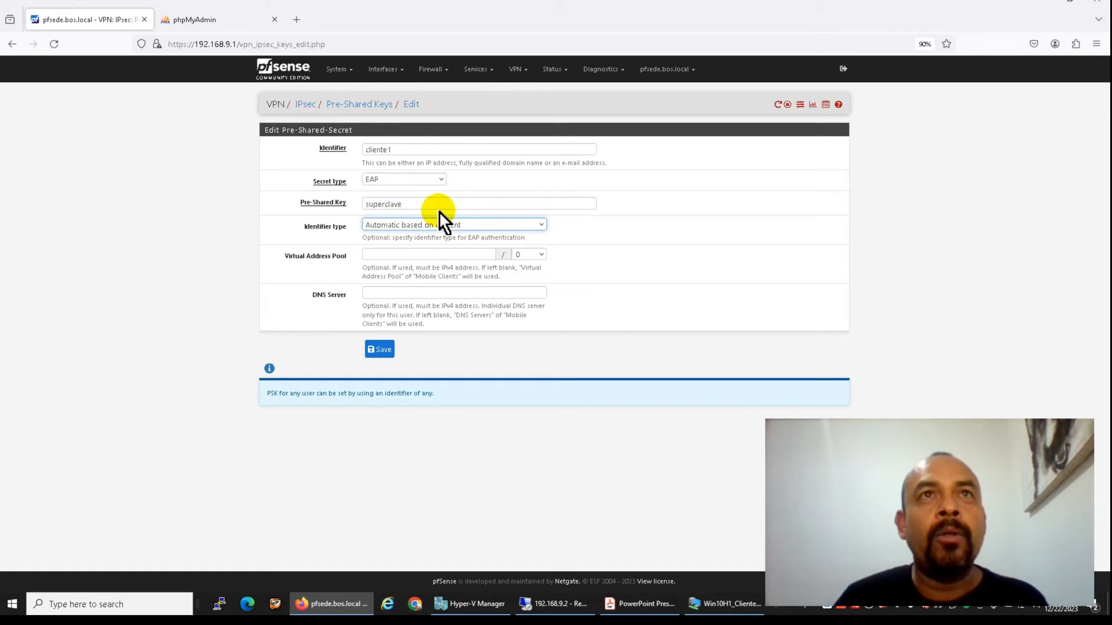
left_click(382, 351)
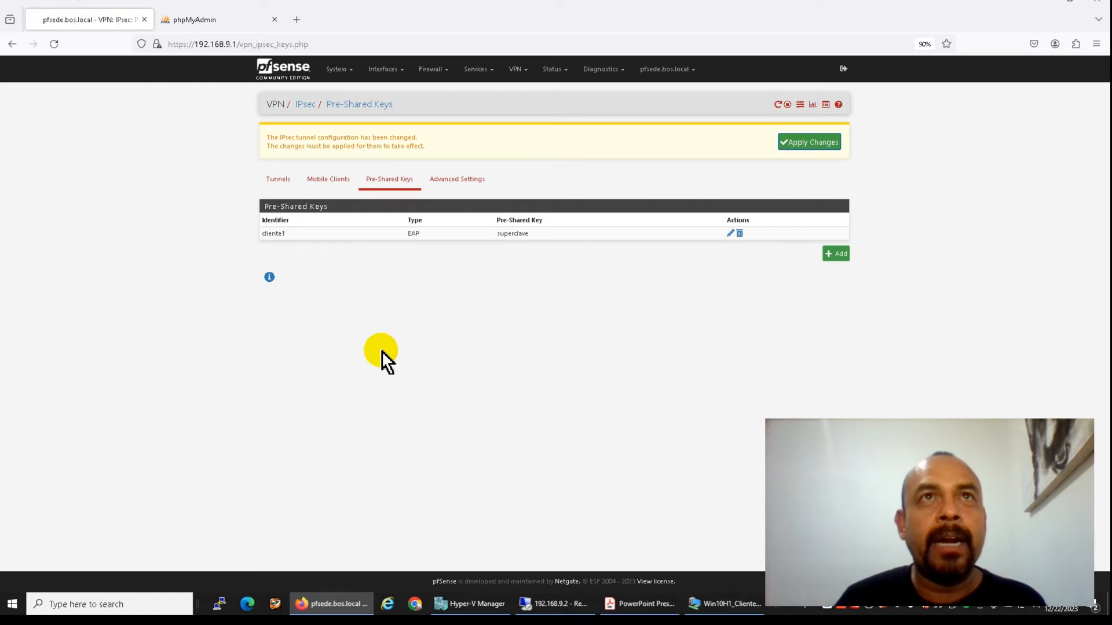
left_click(802, 150)
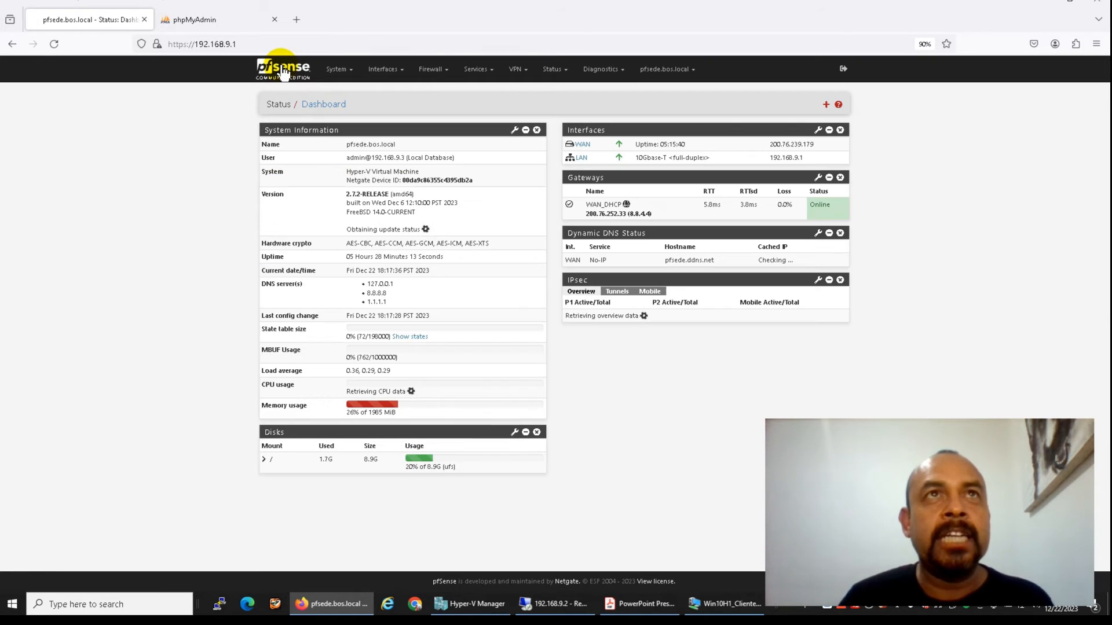
Go to Firewall > Rules and show the empty IPsec interface rule list
left_click(433, 70)
left_click(432, 119)
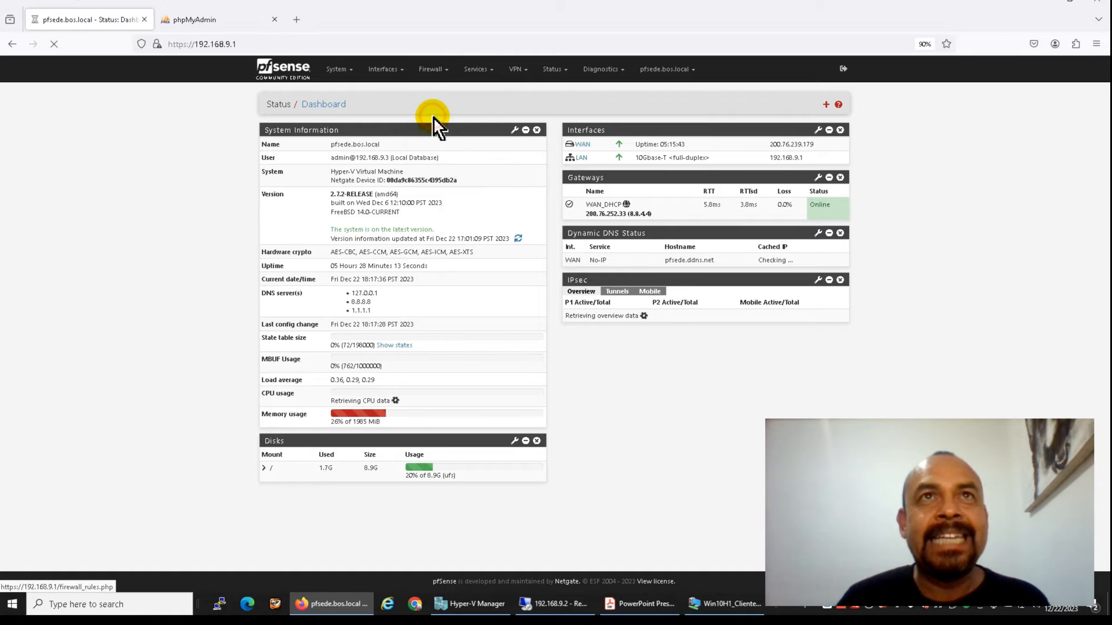
left_click(382, 133)
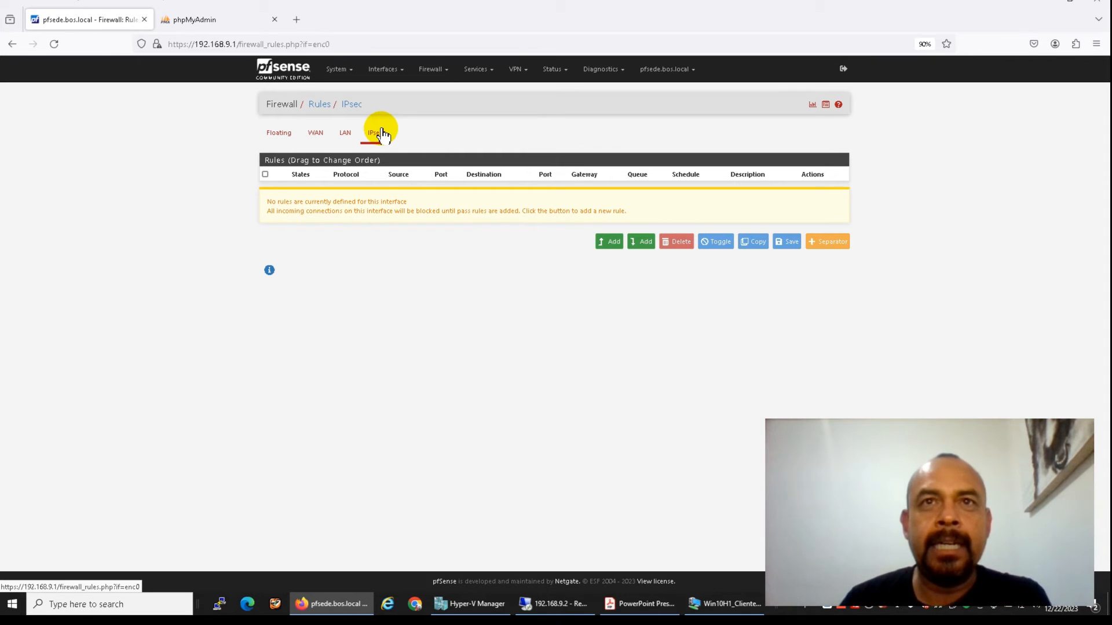
Add an IPsec pass rule for any protocol, save and apply it, then return to the Dashboard
left_click(634, 245)
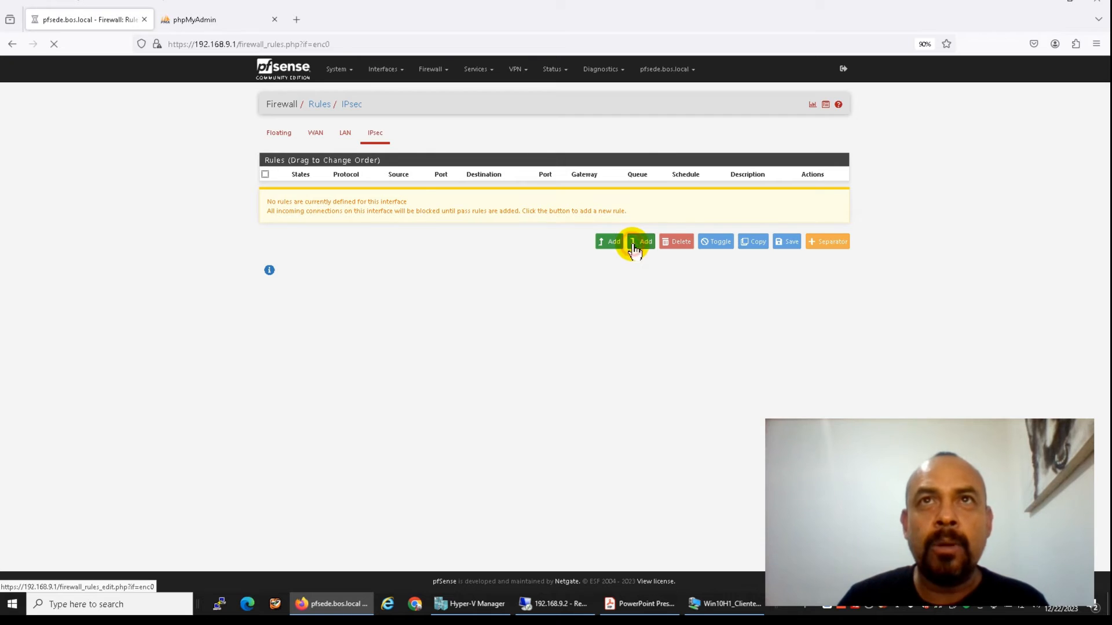
left_click(405, 296)
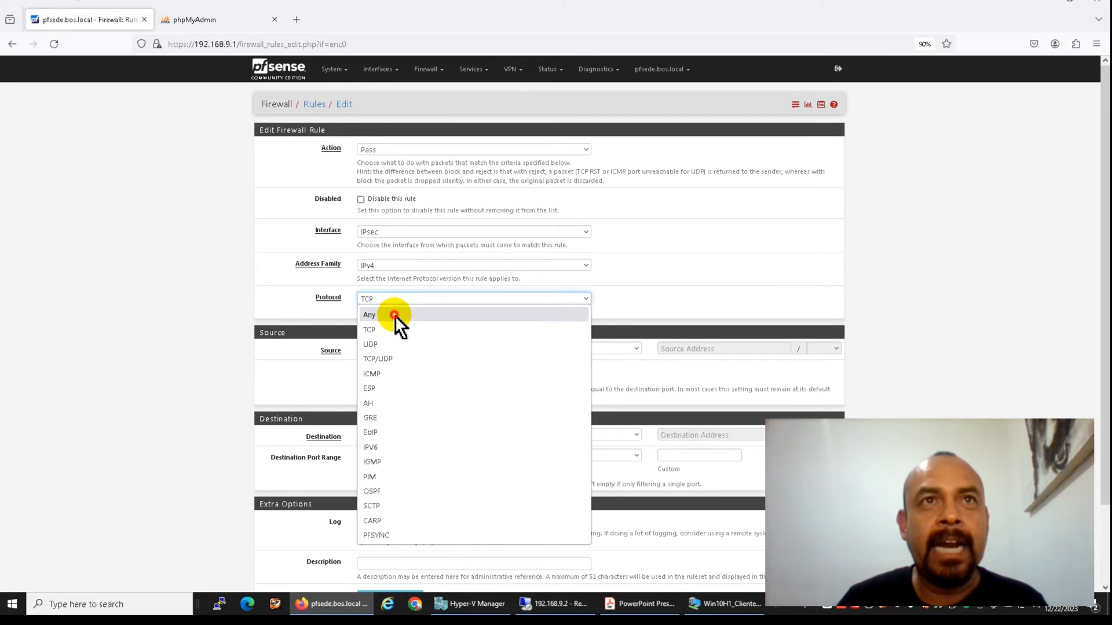
left_click(395, 315)
left_click(377, 538)
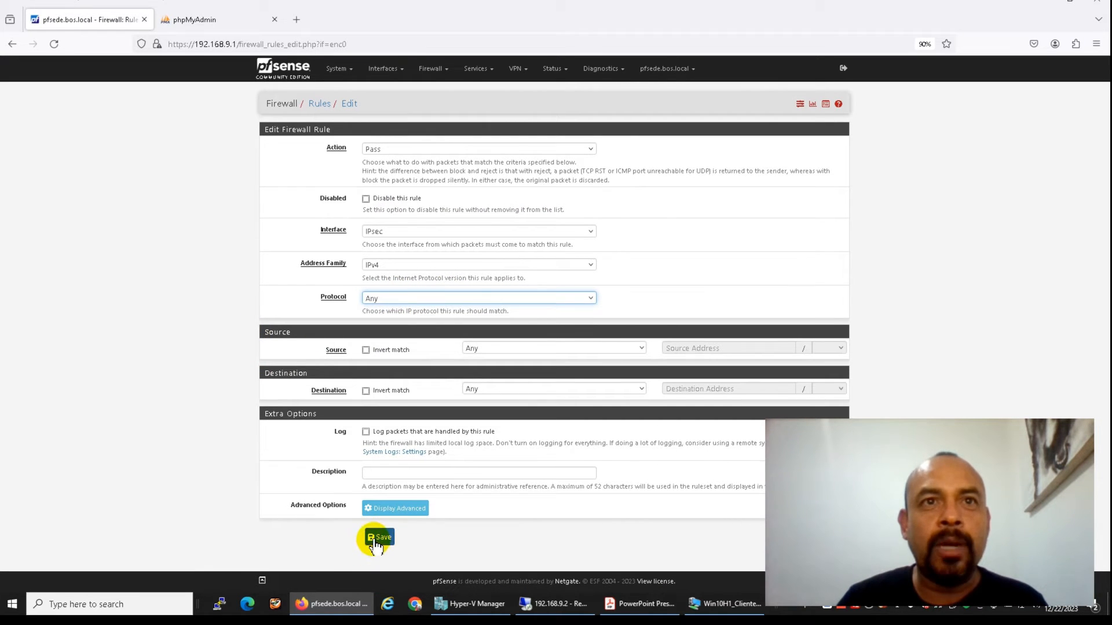
left_click(813, 145)
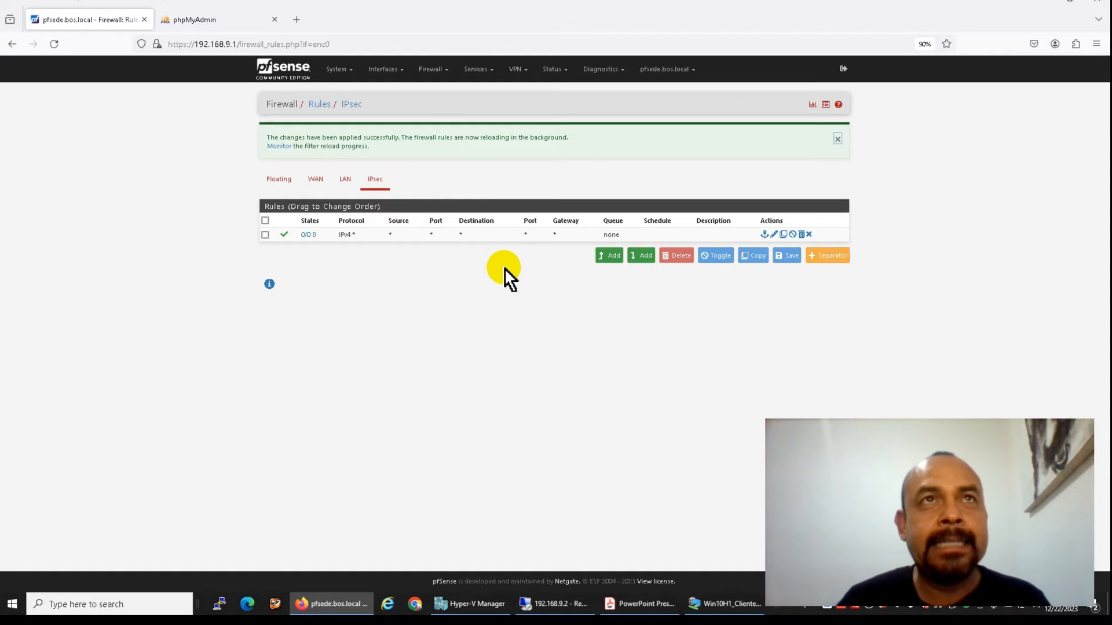
left_click(293, 80)
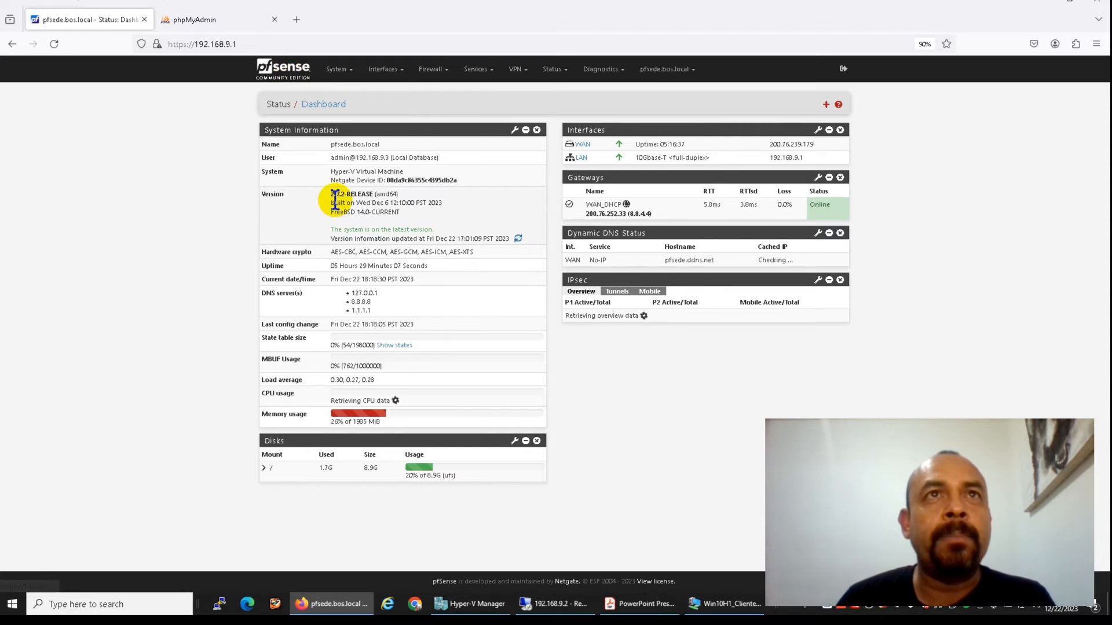
Briefly bring up the Hyper-V Manager remote session, then minimize it to reveal the dashboard
left_click(544, 603)
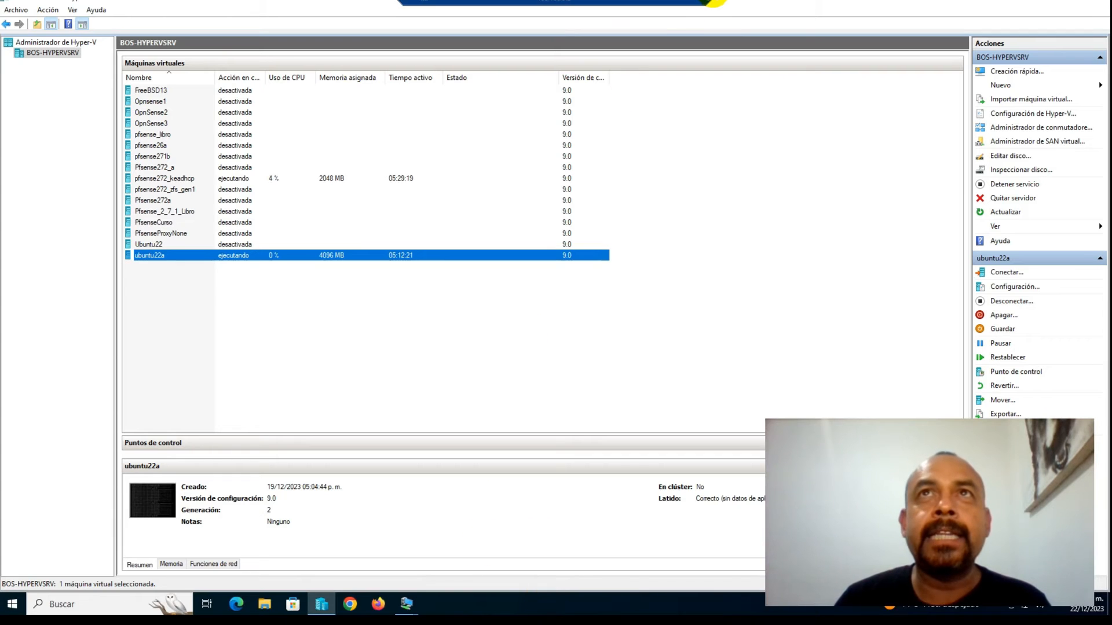
left_click(666, 5)
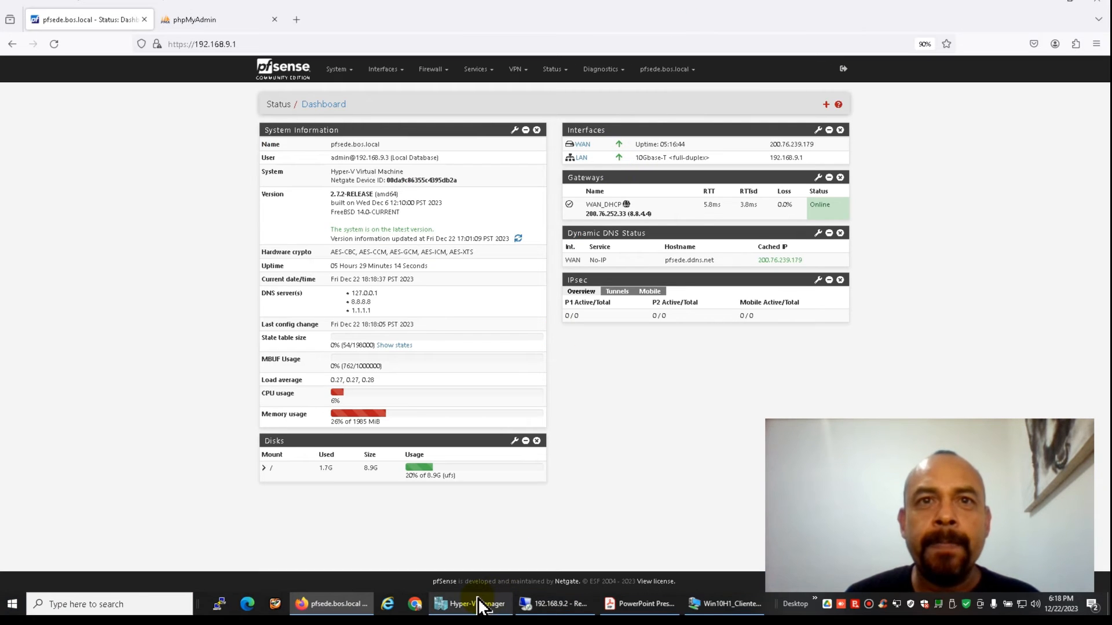
Open the Win10H1_Cliente2 VM console and move its window toward the top-left of the screen
left_click(712, 605)
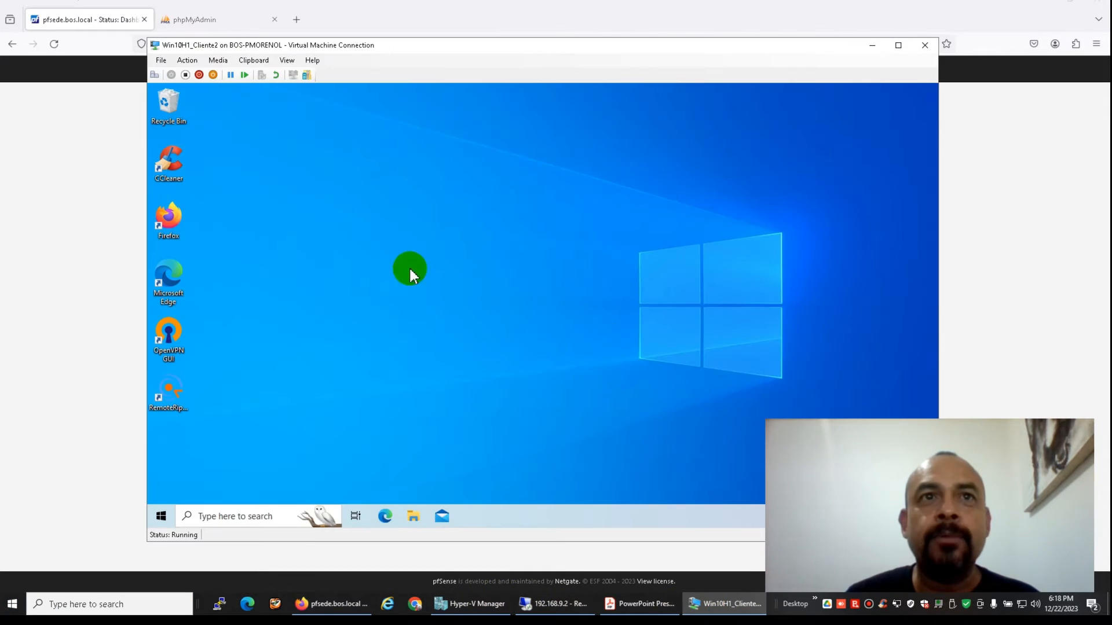
left_click_drag(418, 51, 331, 44)
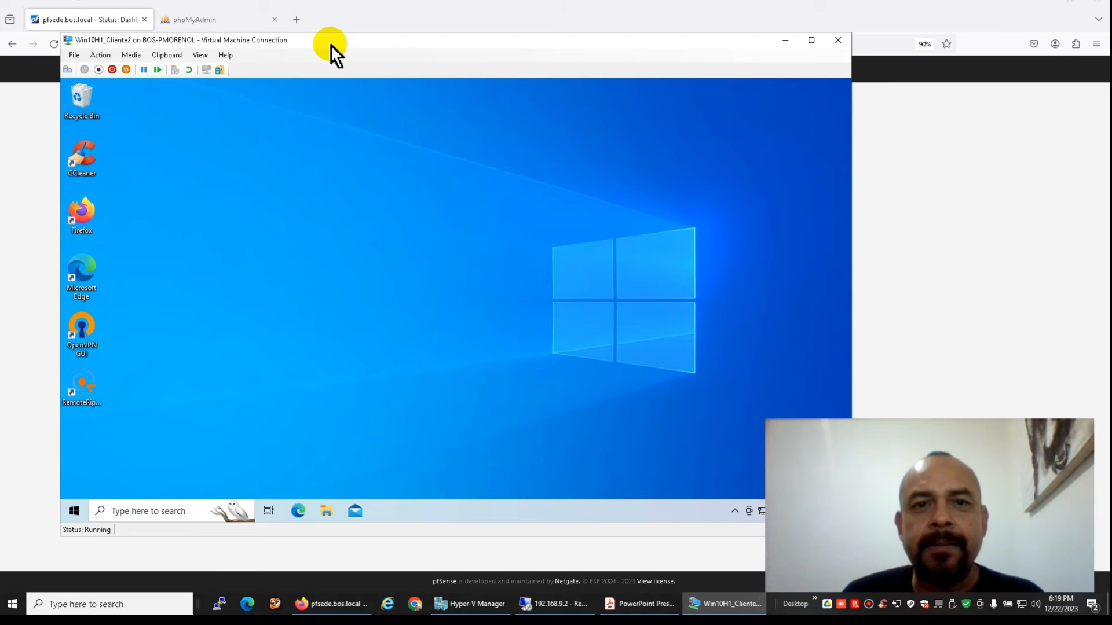
left_click_drag(331, 44, 304, 40)
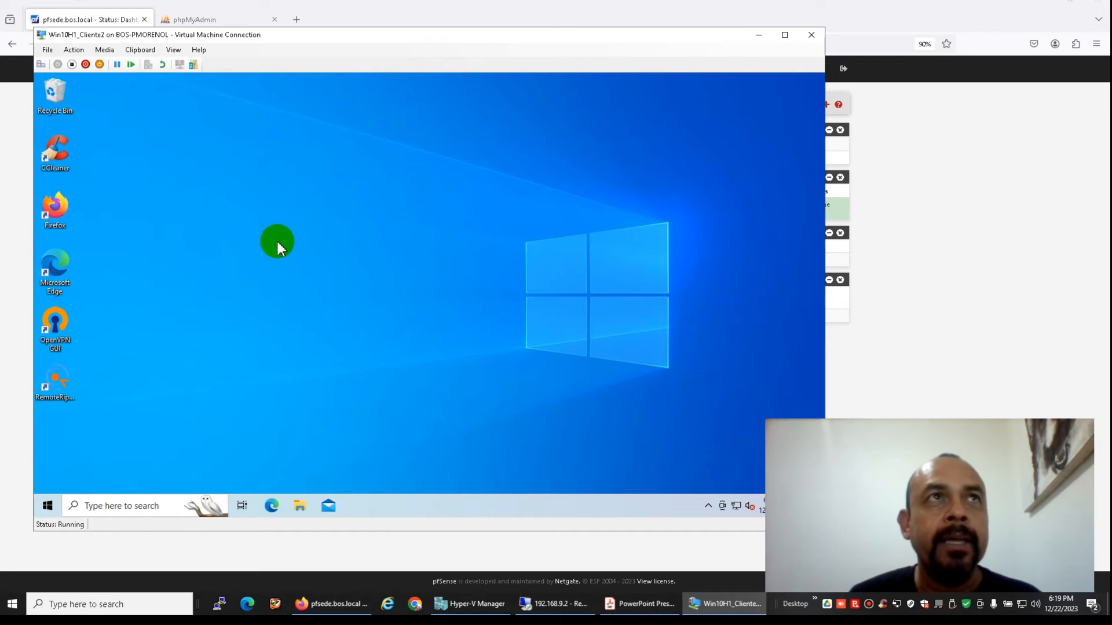
left_click_drag(299, 37, 295, 26)
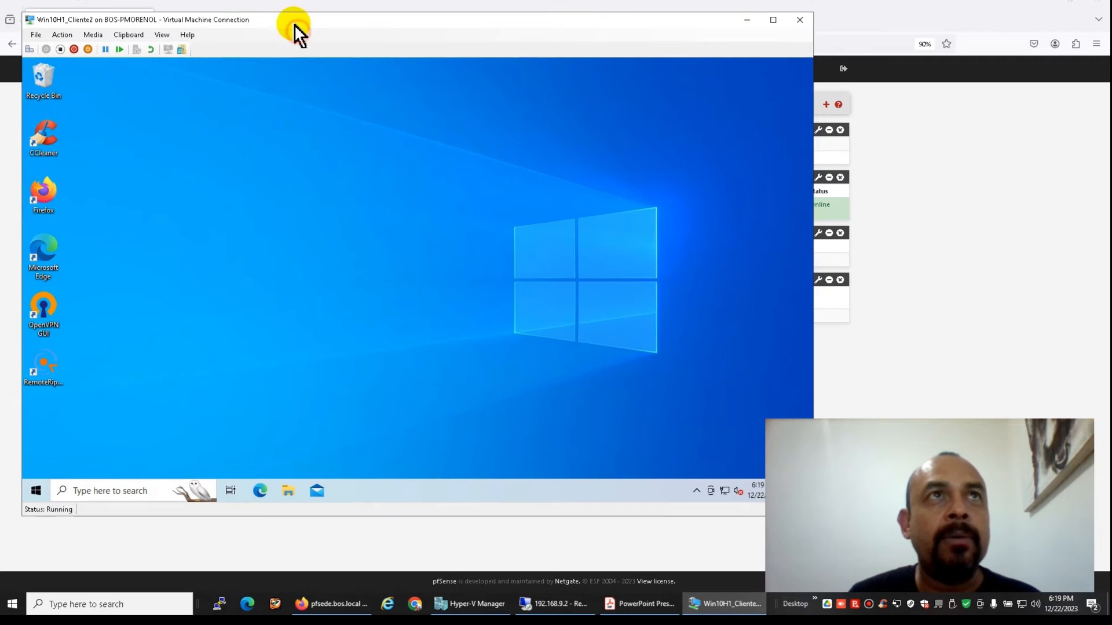
double_click(46, 196)
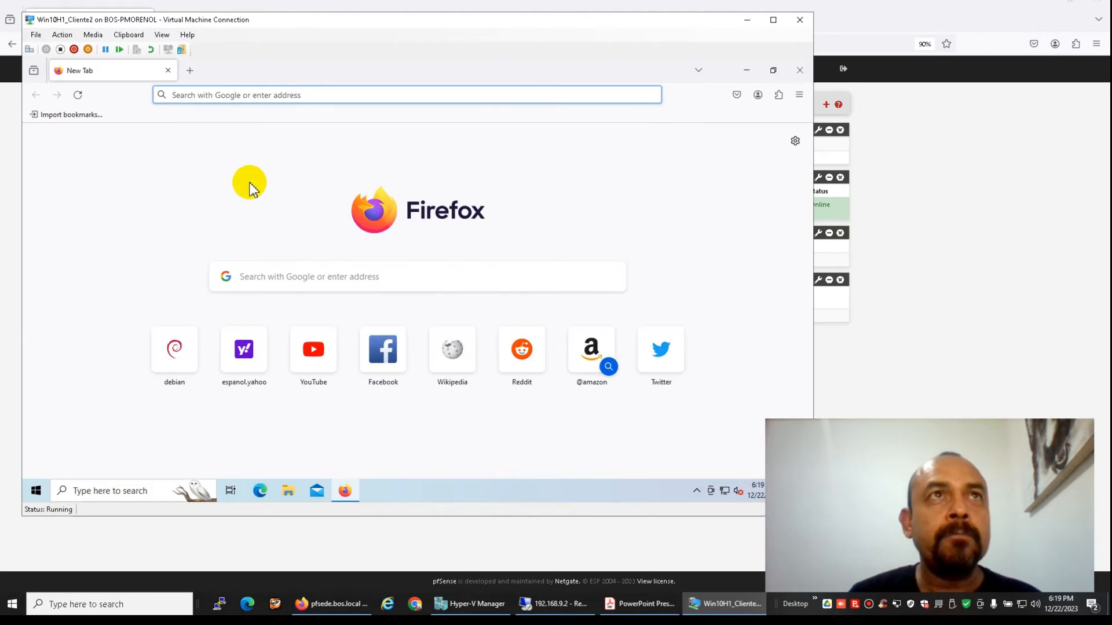
type("192.168")
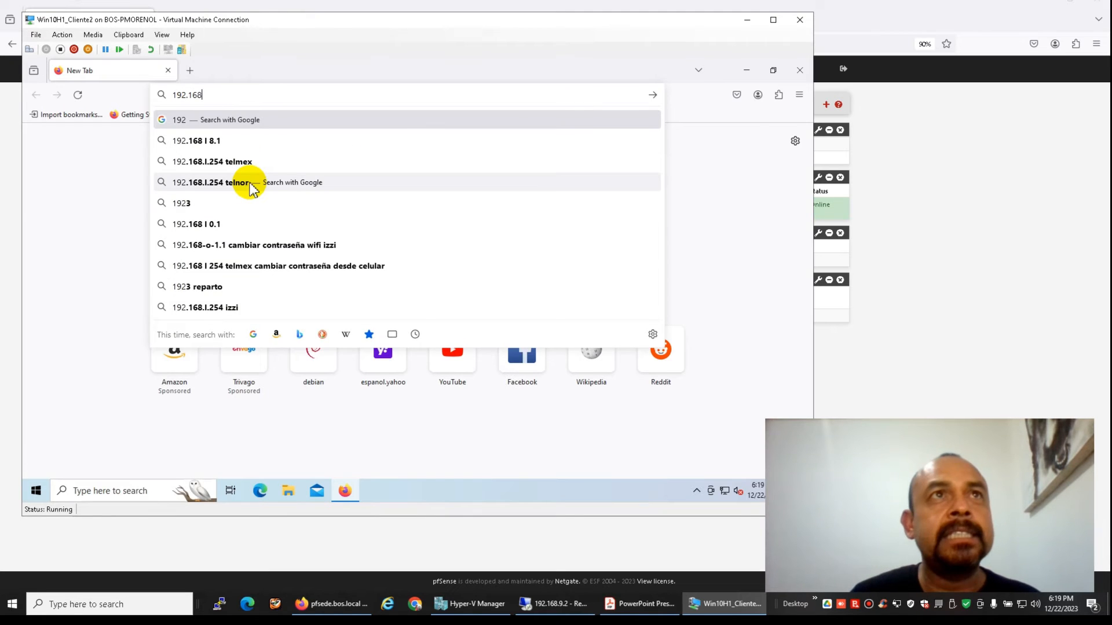
type(".9.")
type("1")
key("Return")
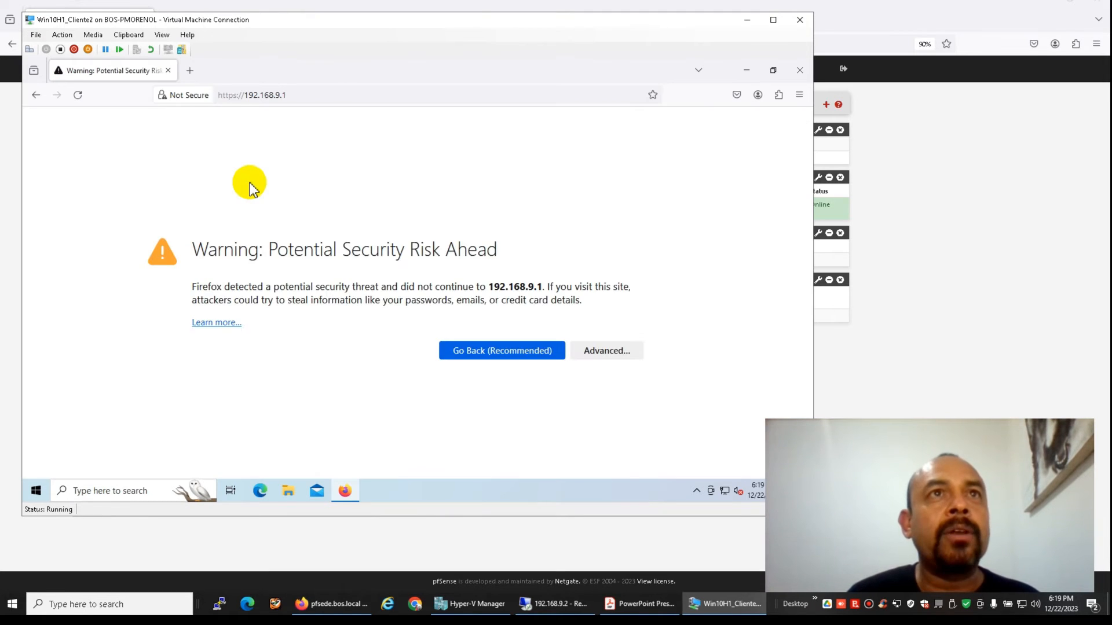
left_click(593, 359)
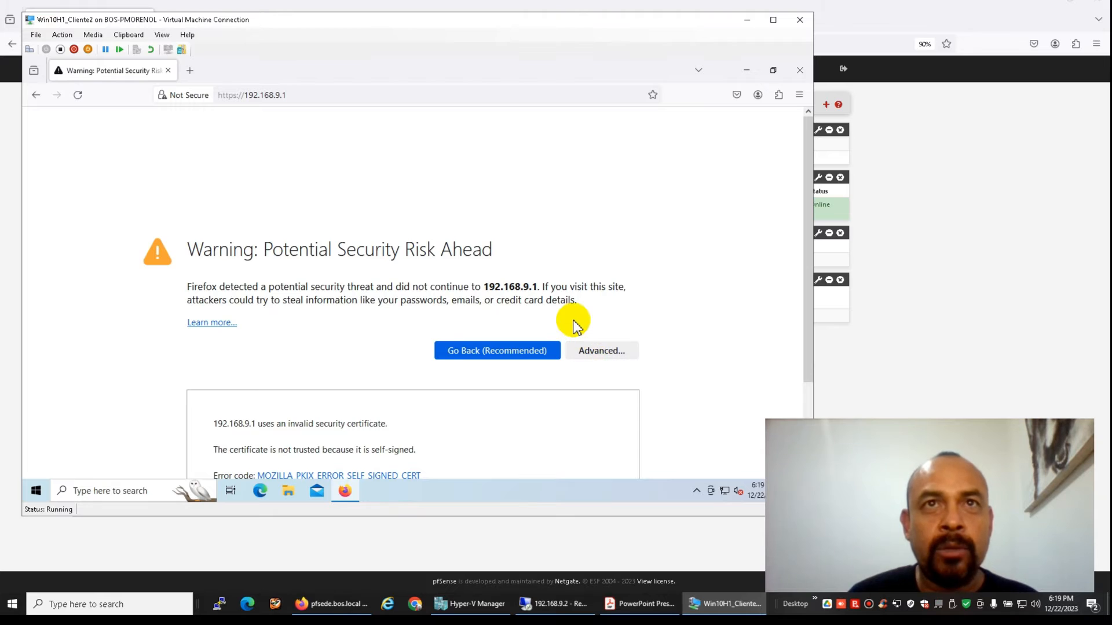
scroll(573, 325, "down", 2)
left_click(565, 437)
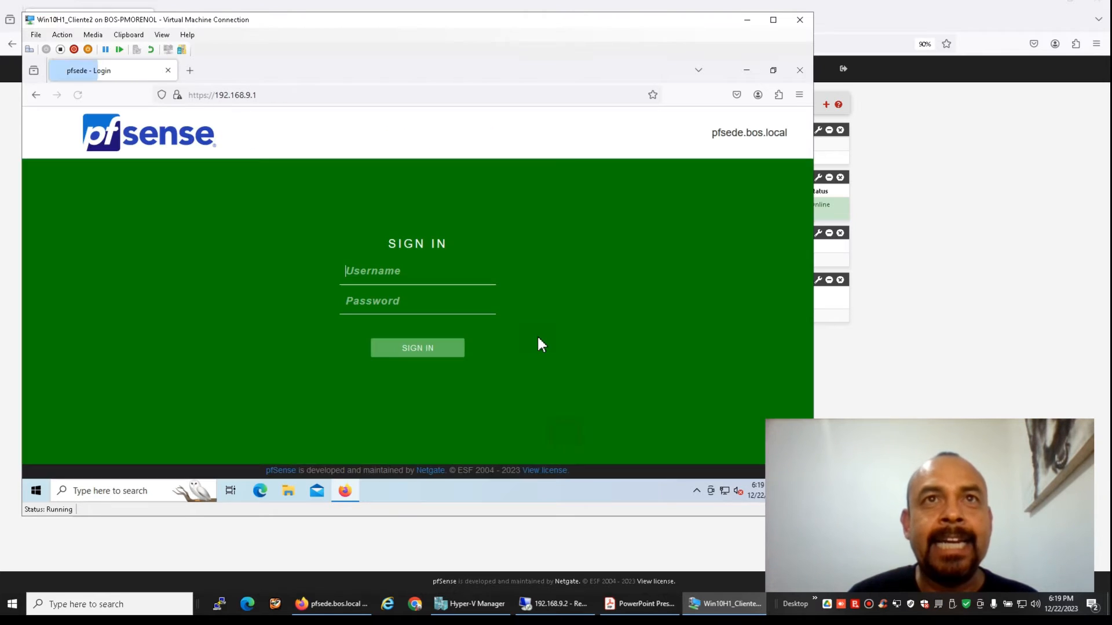
Sign in to pfSense as admin with the account password, declining to save the login
key("Tab")
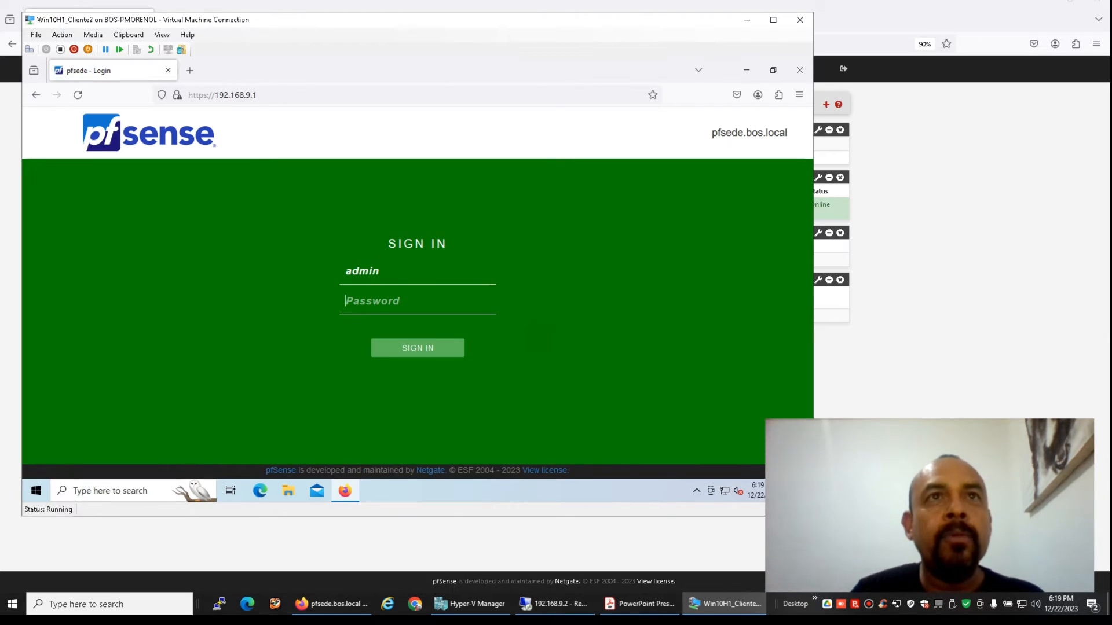
key("Return")
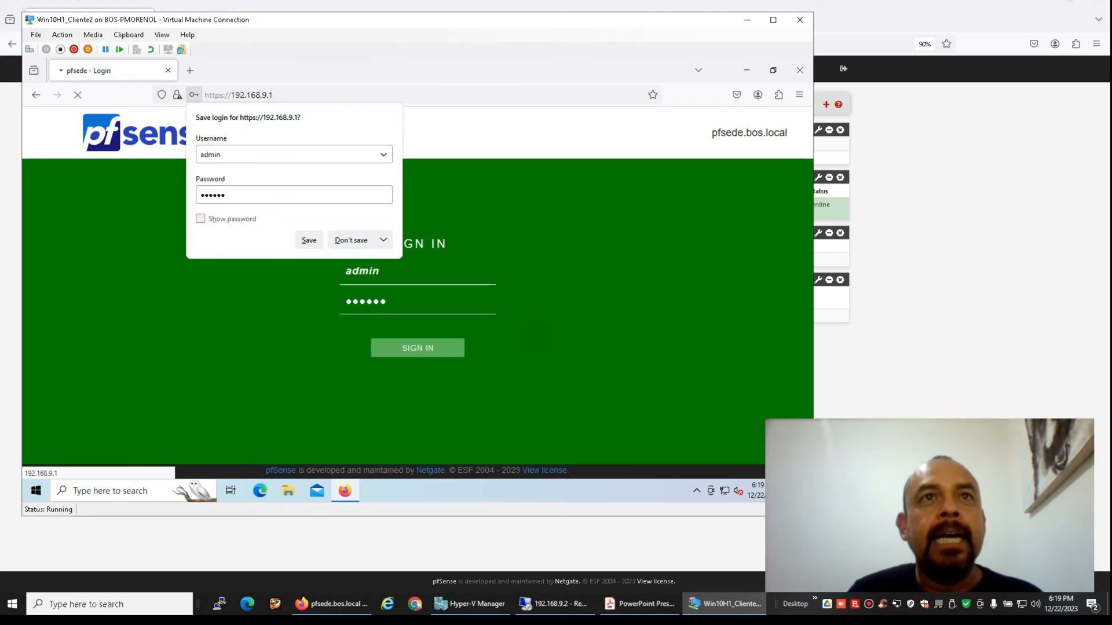
left_click(369, 246)
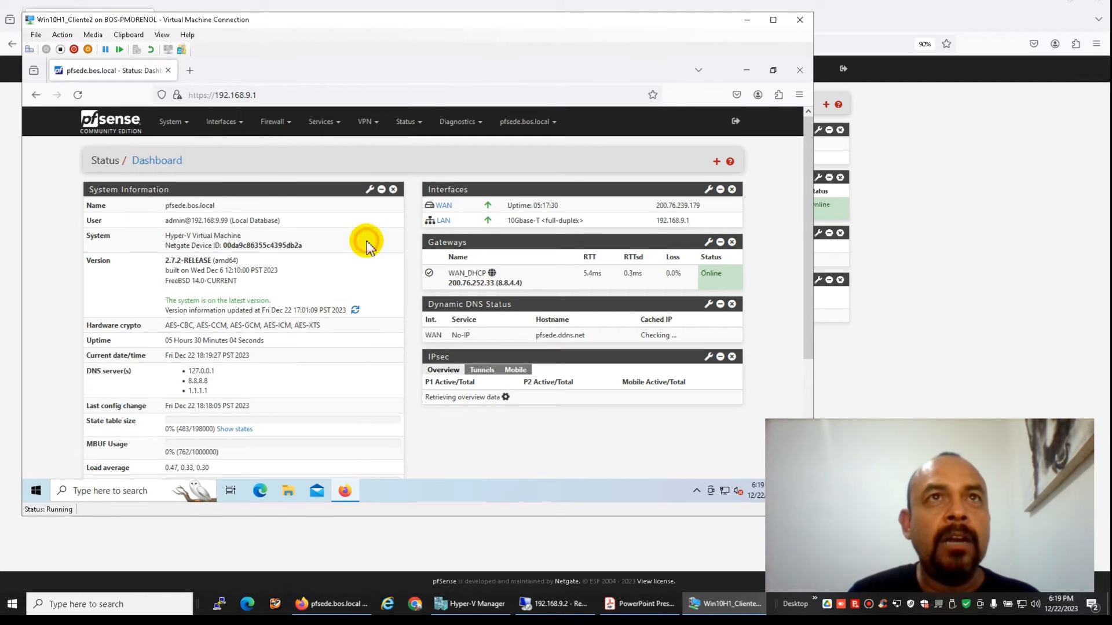
Export the CA_IPSEC_AR certificate authority from System > Certificates and show it in Downloads
left_click(170, 121)
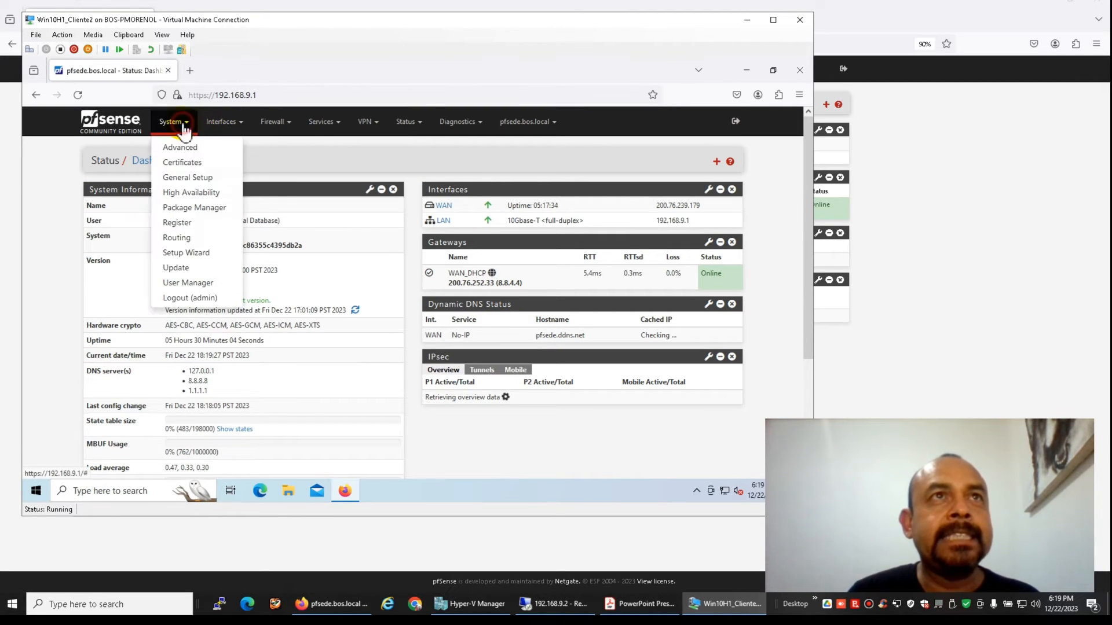
left_click(181, 164)
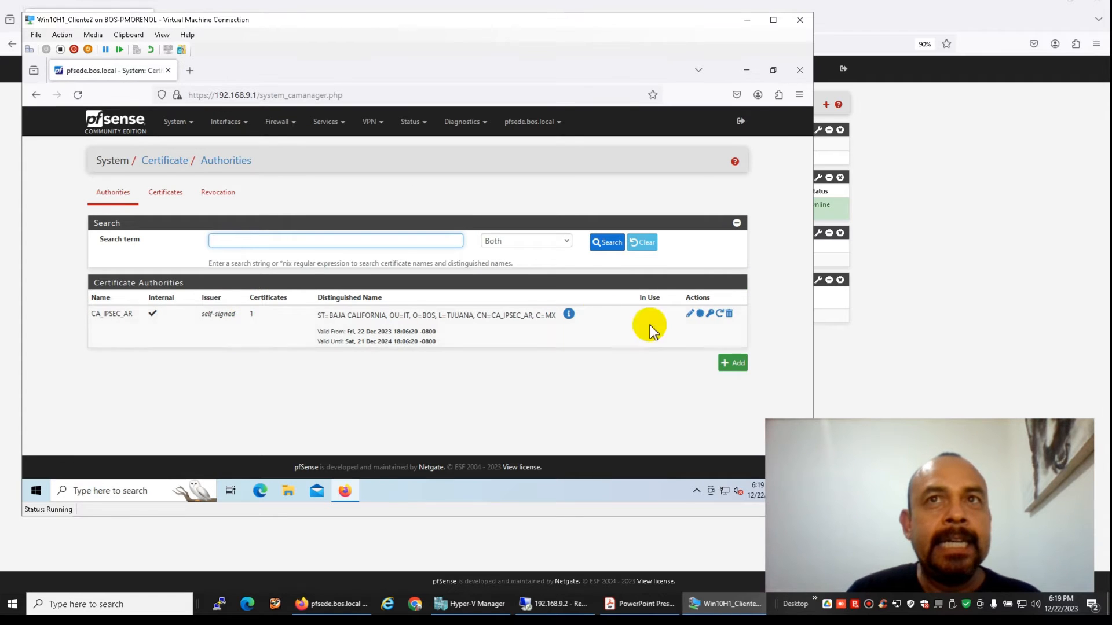
left_click(700, 315)
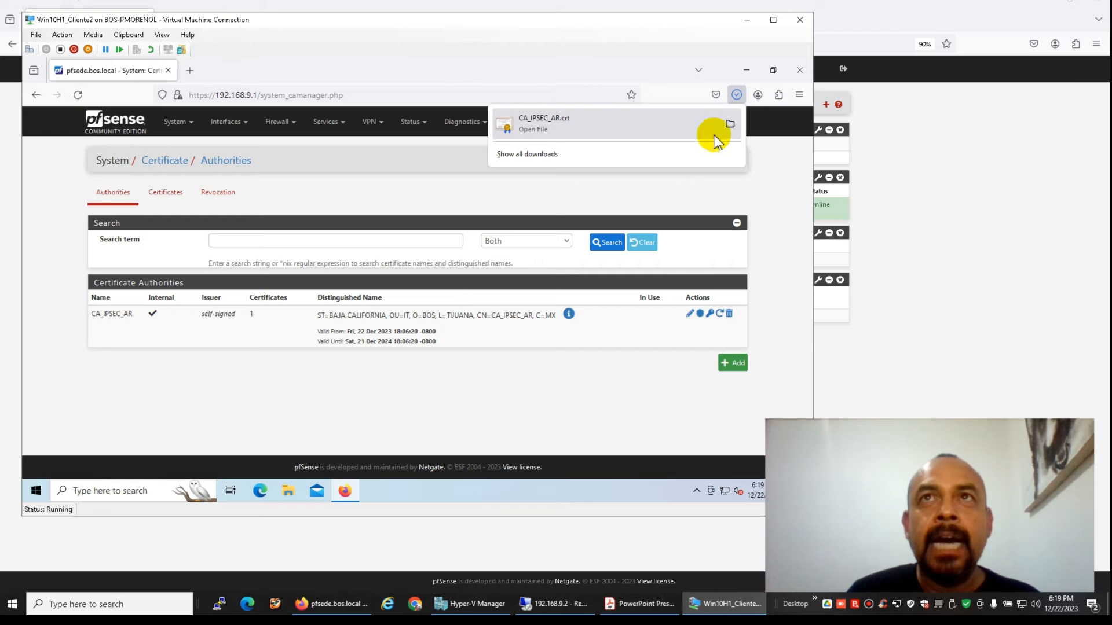
left_click(729, 127)
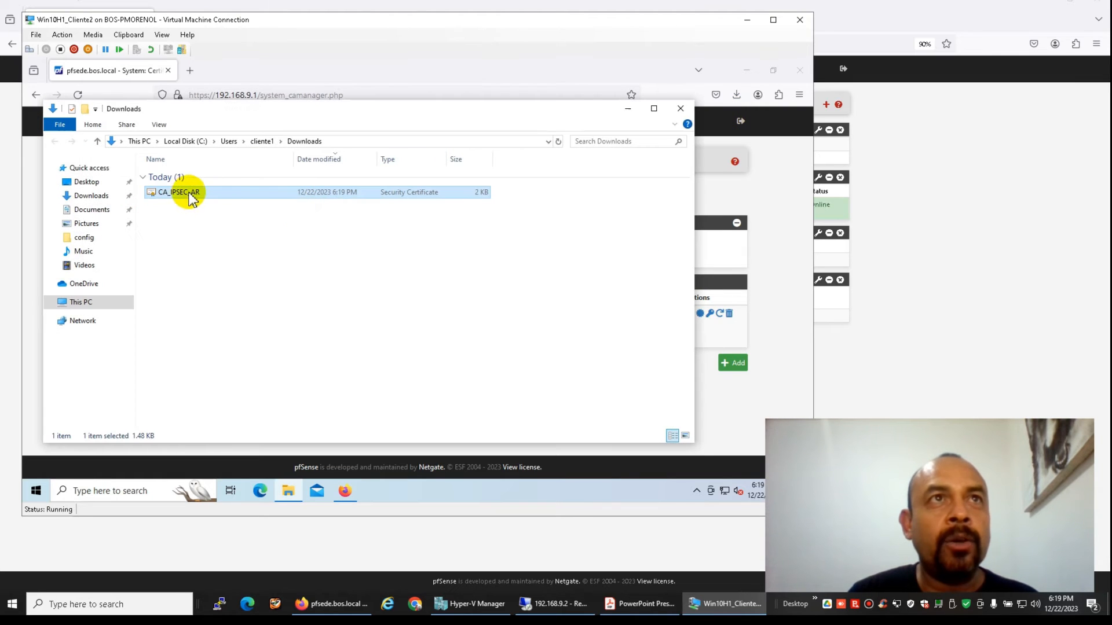
Open the CA_IPSEC_AR certificate file and begin installing it for the Local Machine
double_click(184, 197)
left_click(447, 286)
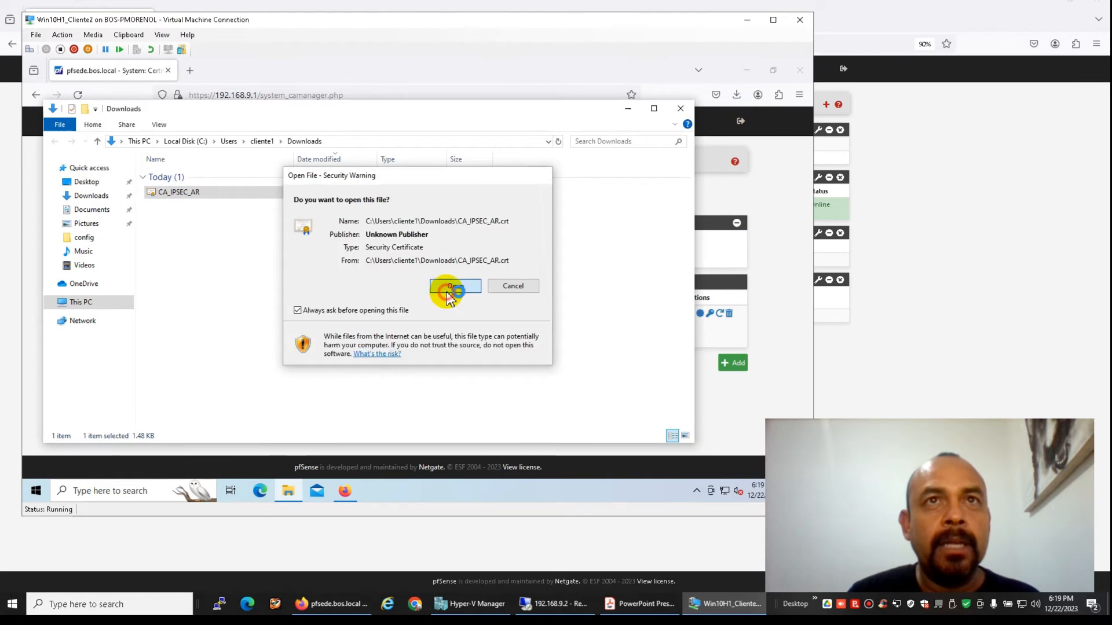
left_click_drag(174, 79, 389, 103)
left_click(385, 336)
left_click(285, 284)
left_click(450, 384)
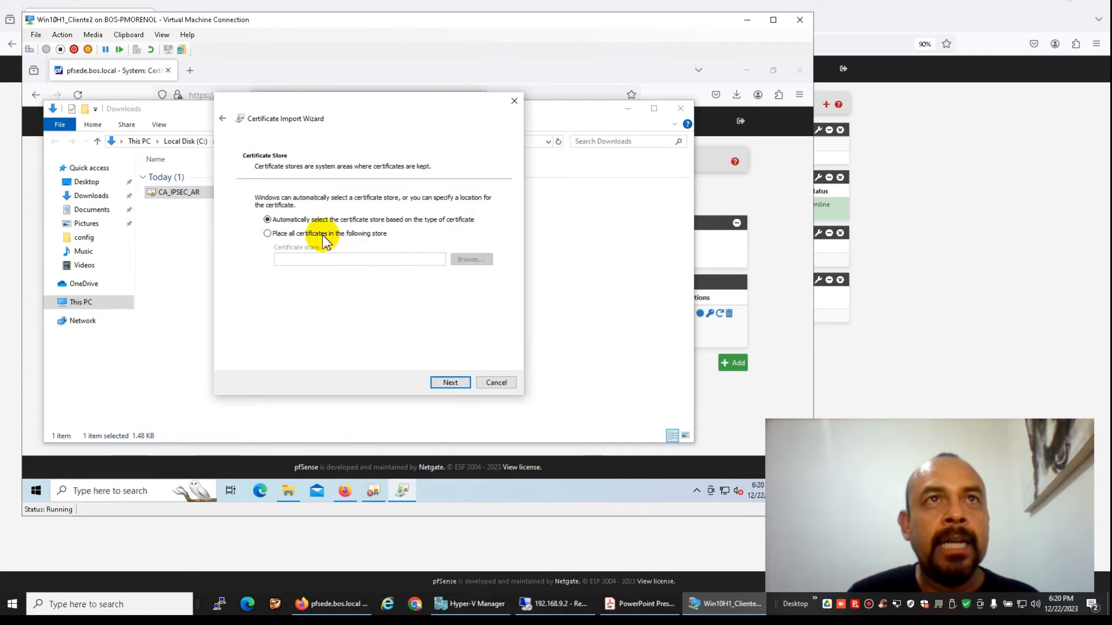
Store it in Trusted Root Certification Authorities, finish the import, and close the certificate and Downloads windows
left_click(267, 233)
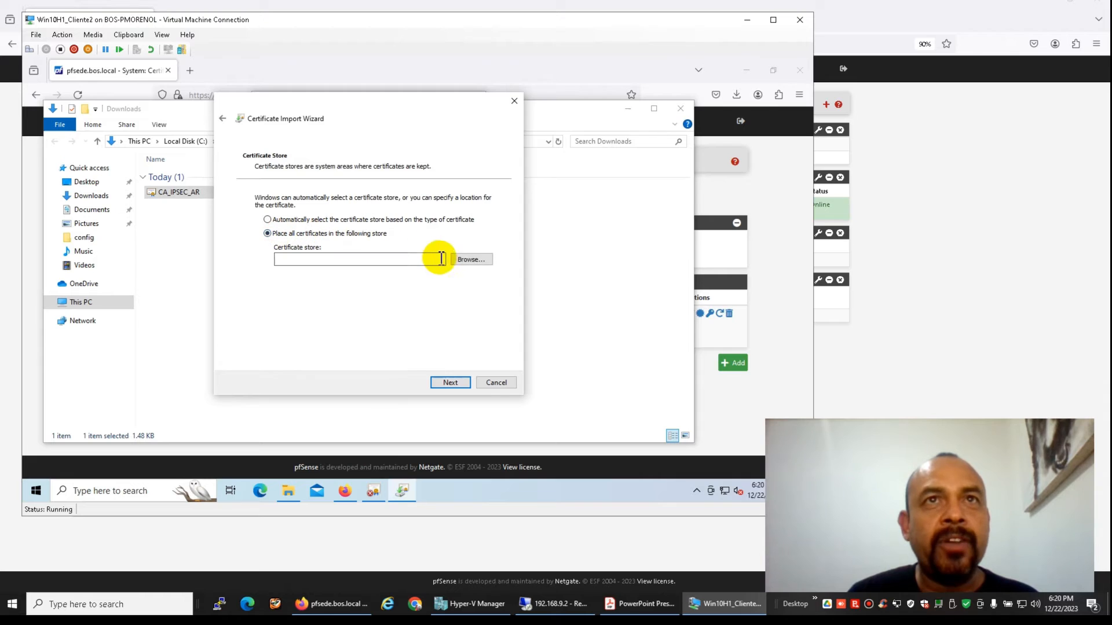
left_click(469, 259)
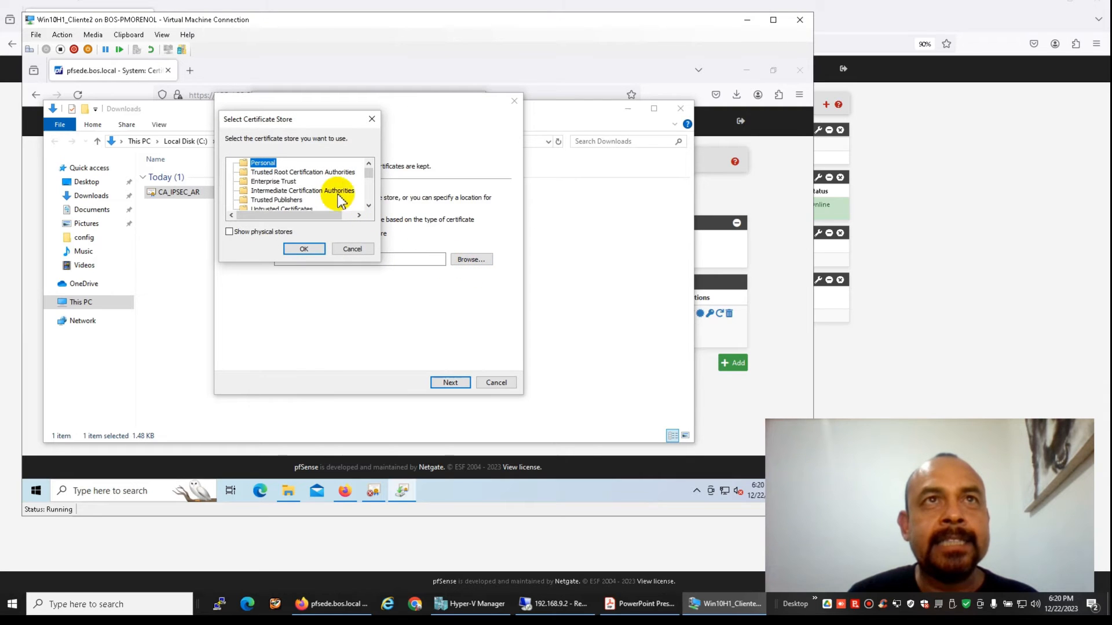
left_click(264, 173)
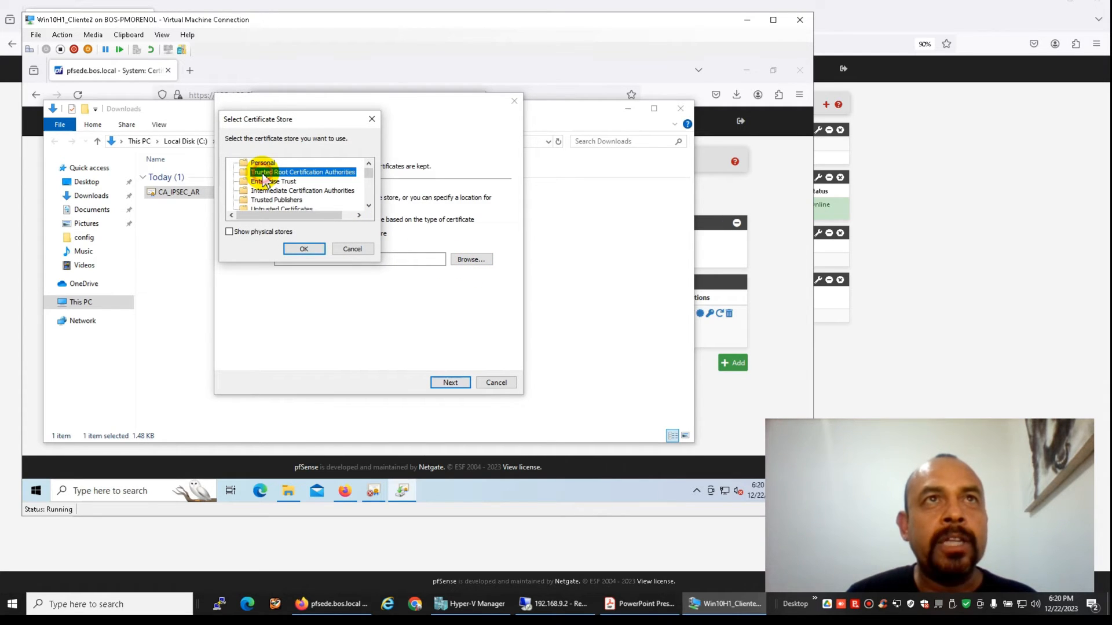
left_click(304, 248)
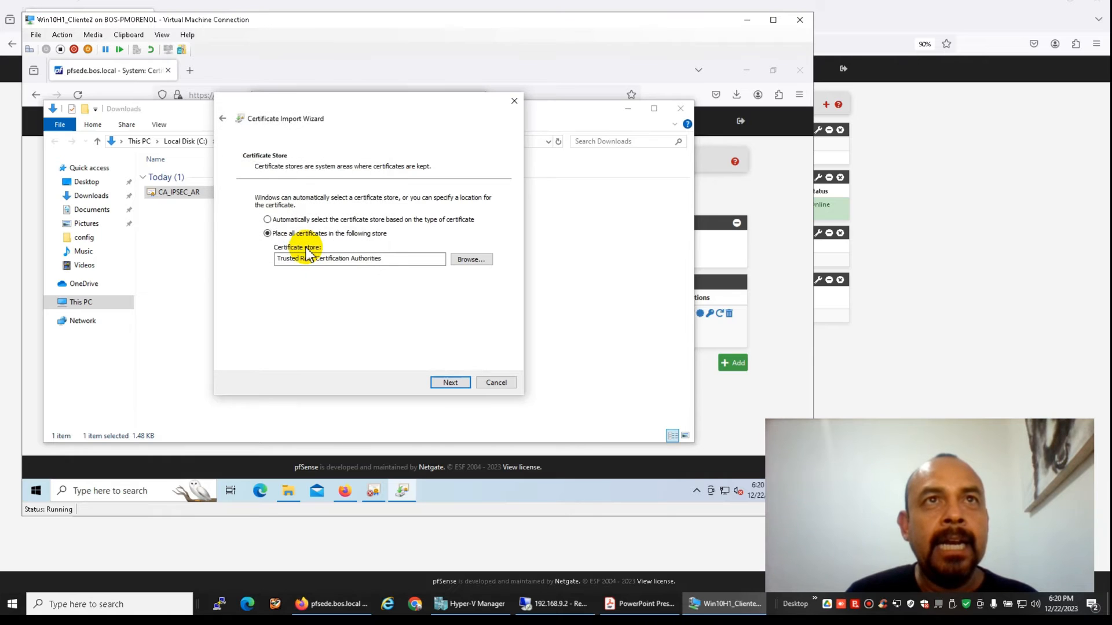
left_click(450, 383)
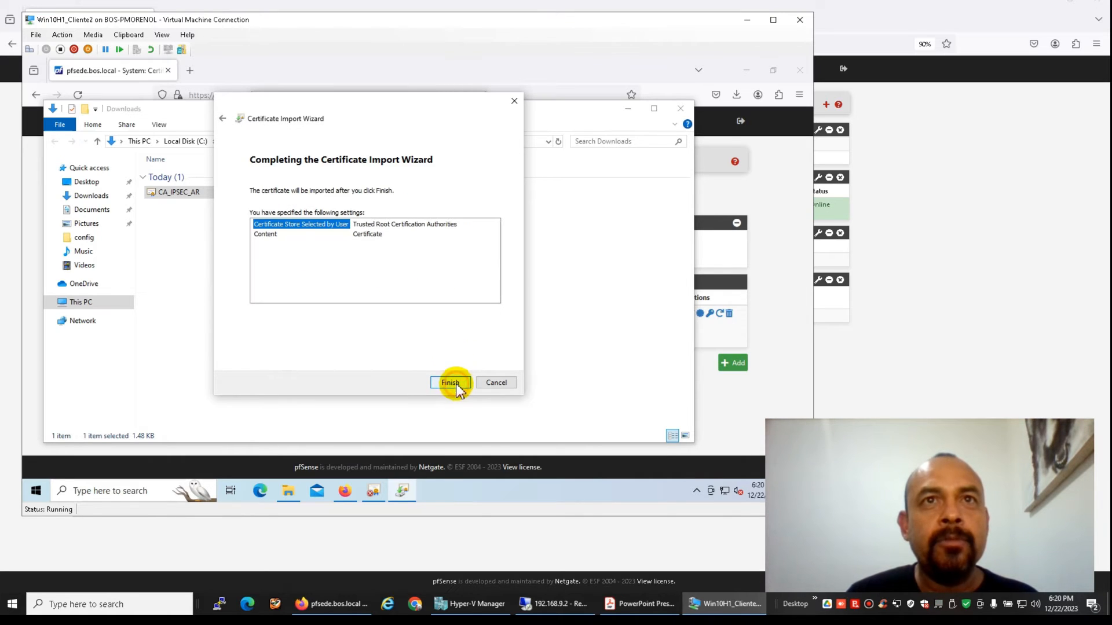
left_click(451, 383)
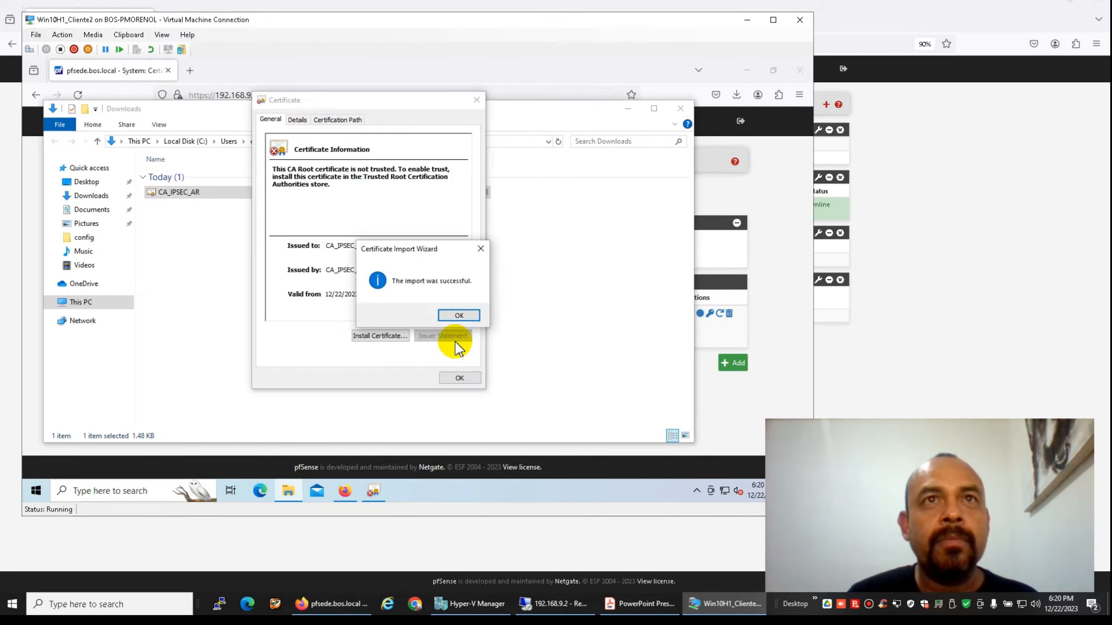
left_click(458, 316)
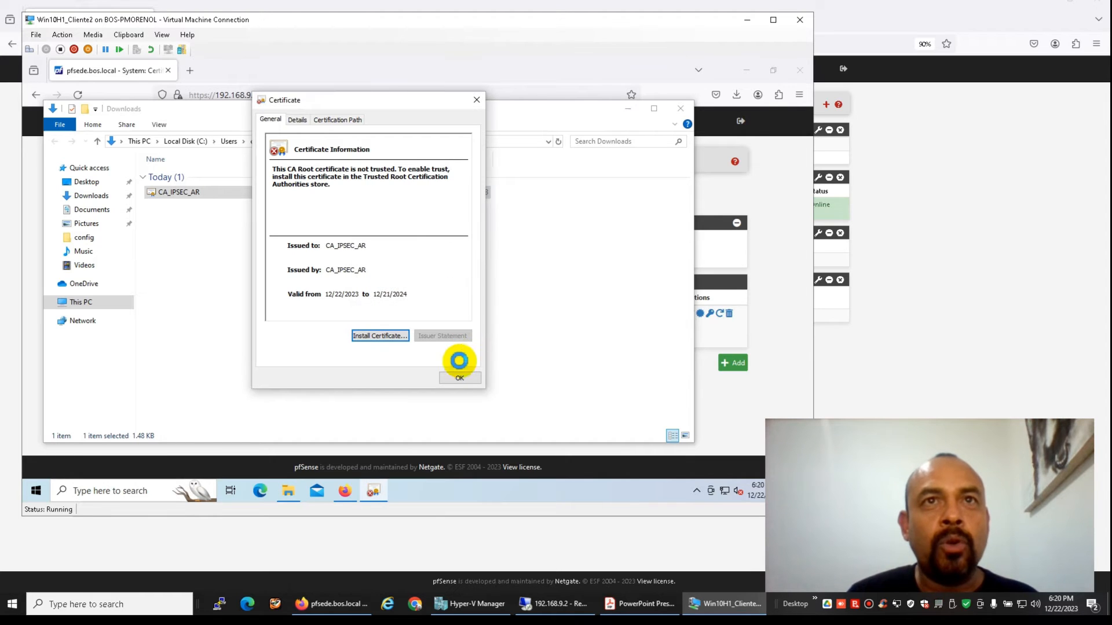
left_click(461, 378)
left_click(680, 110)
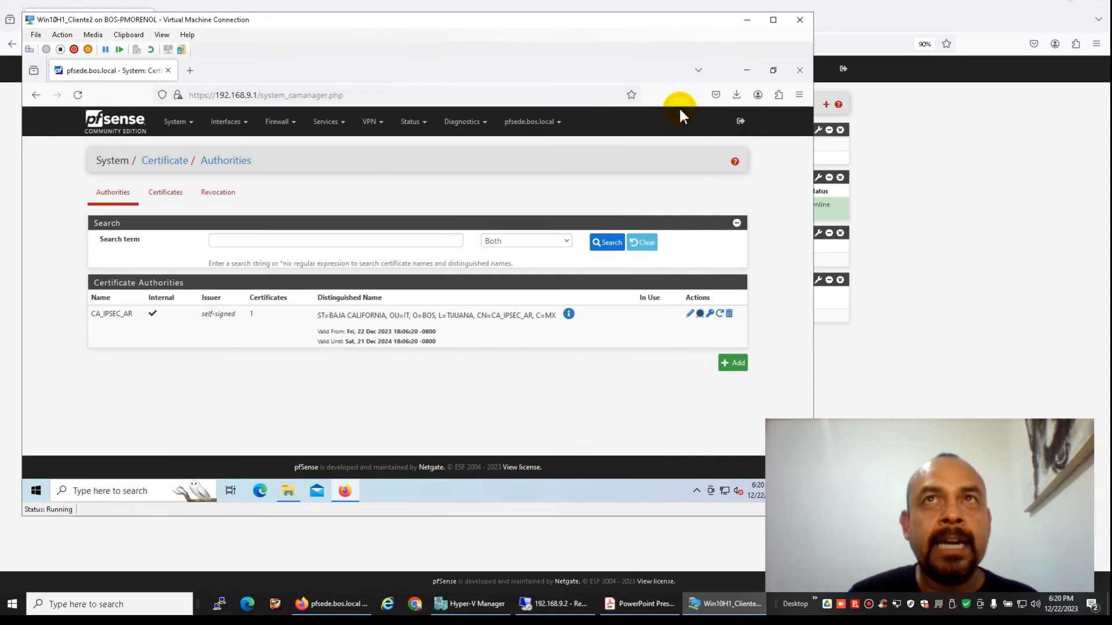
left_click(99, 493)
type("cert")
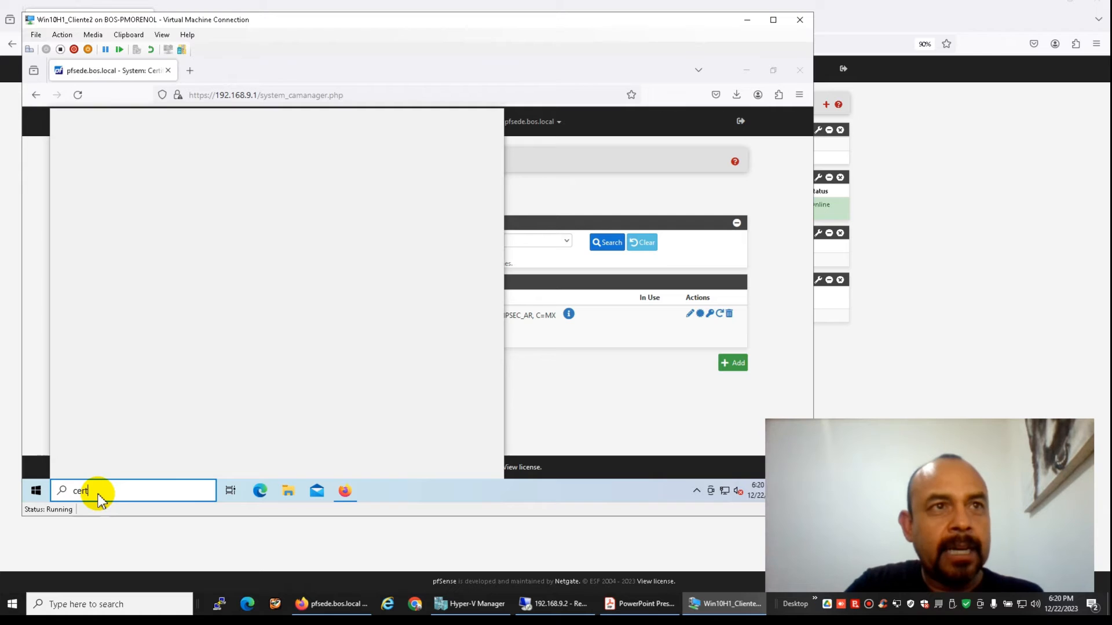
left_click(146, 183)
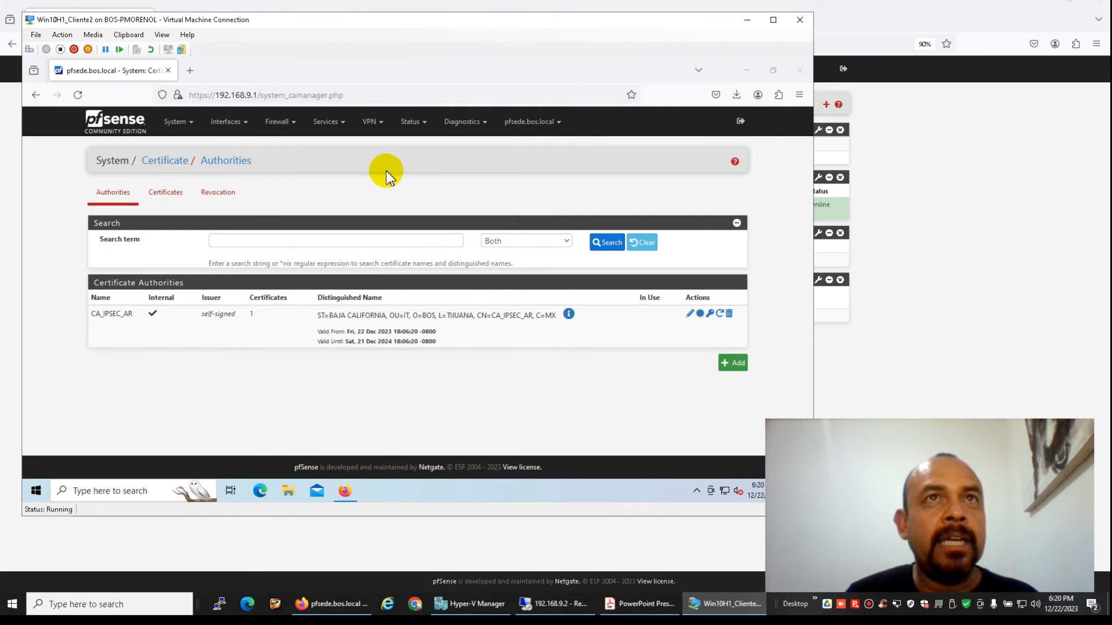
left_click(351, 221)
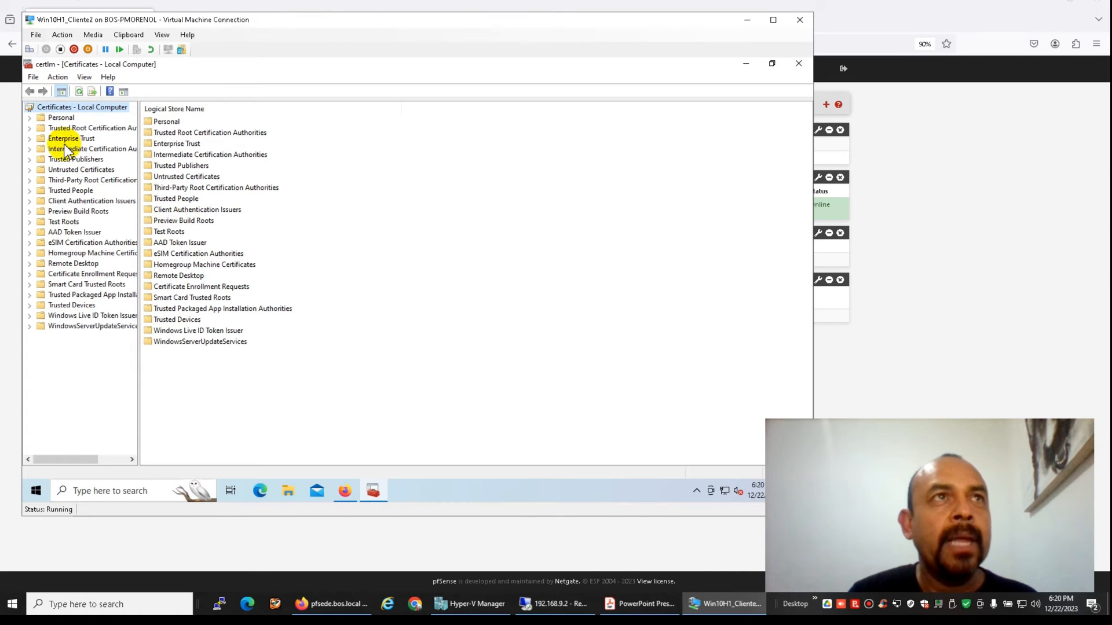
left_click(30, 128)
left_click(56, 139)
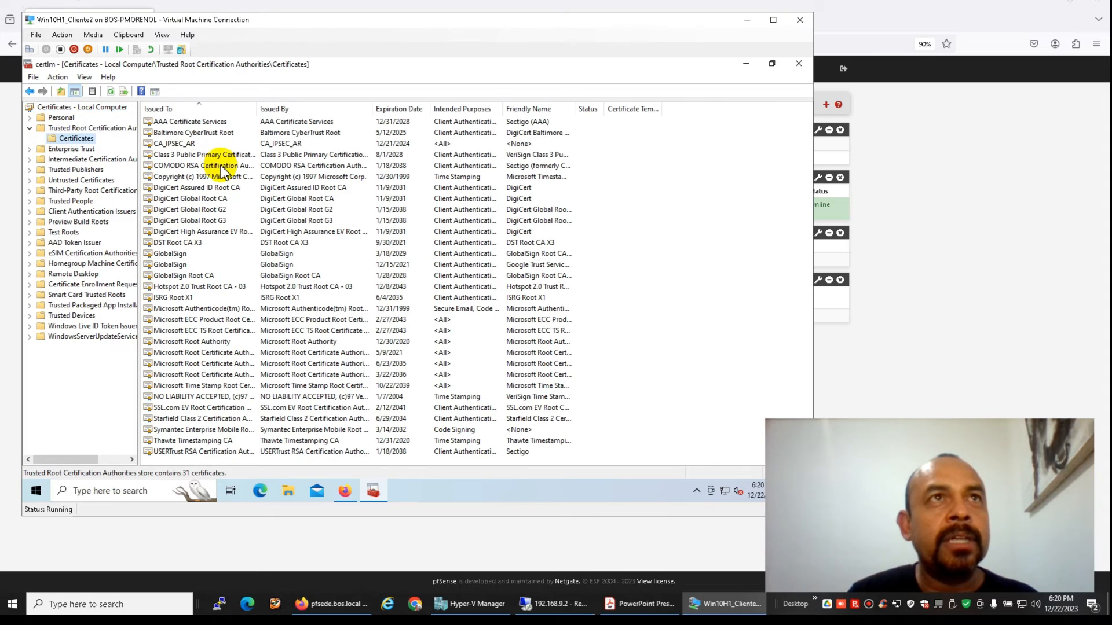
left_click(192, 145)
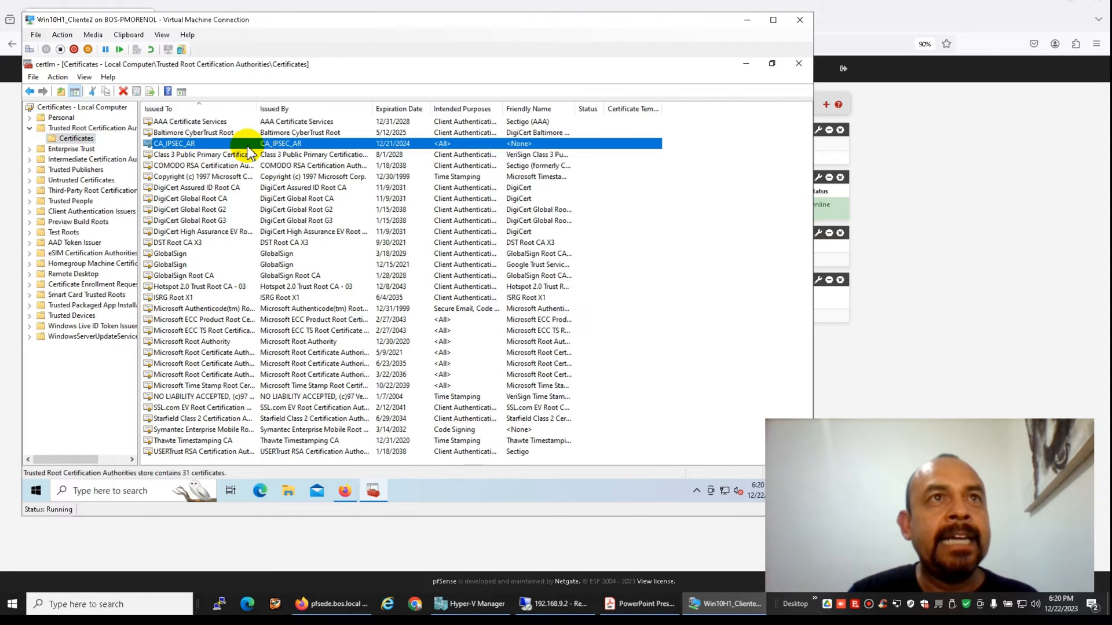
left_click(799, 63)
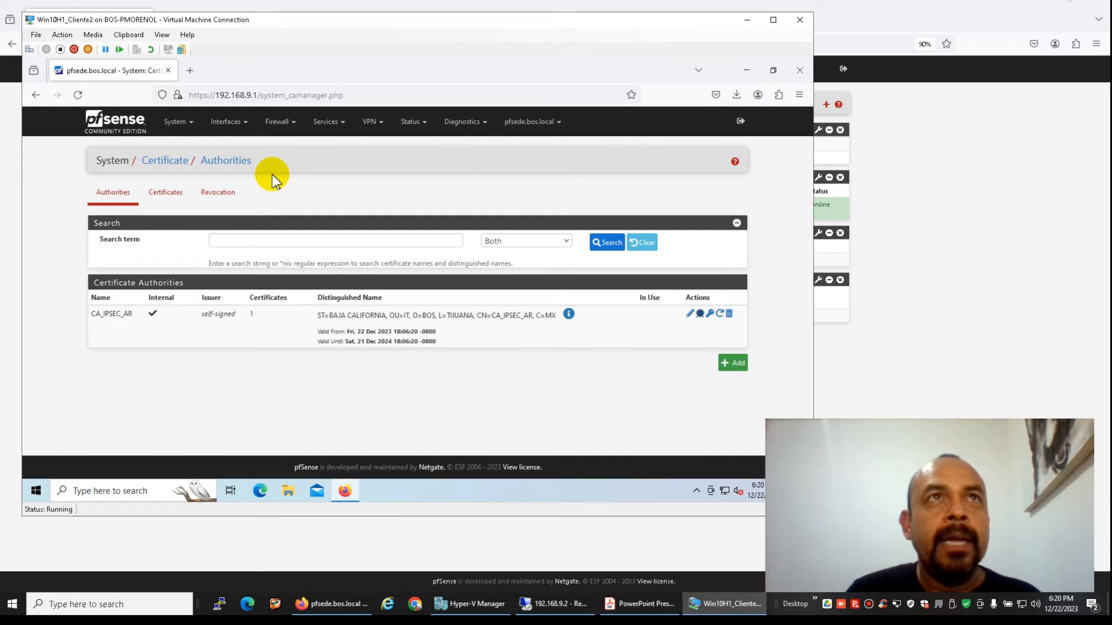
left_click(35, 490)
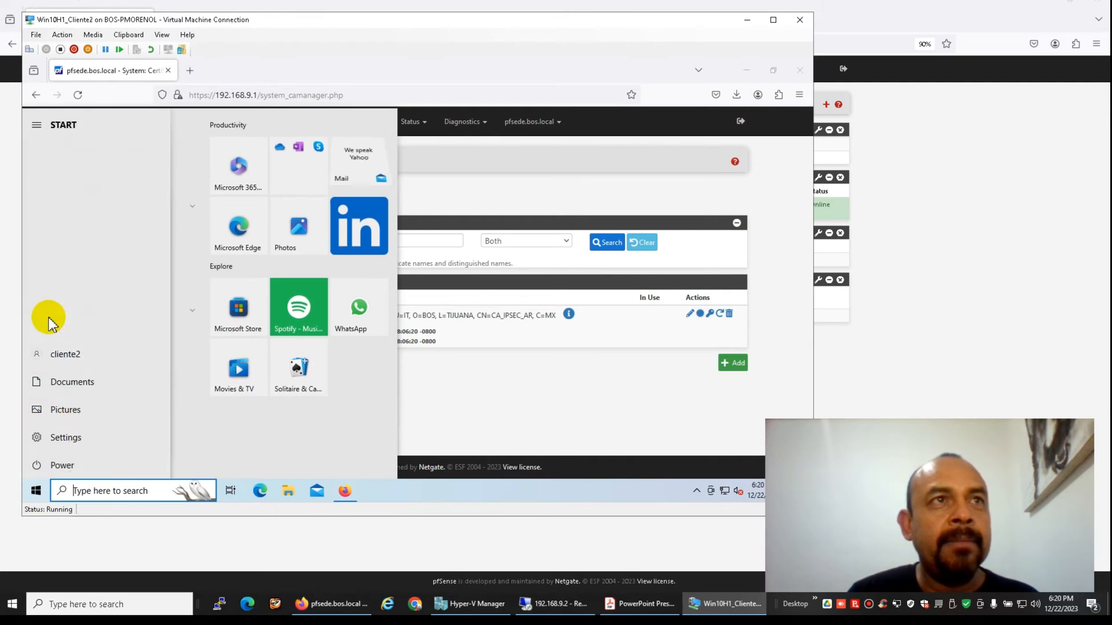
Start a new VPN connection under Settings > Network & Internet > VPN using Windows (built-in)
left_click(36, 439)
left_click(572, 250)
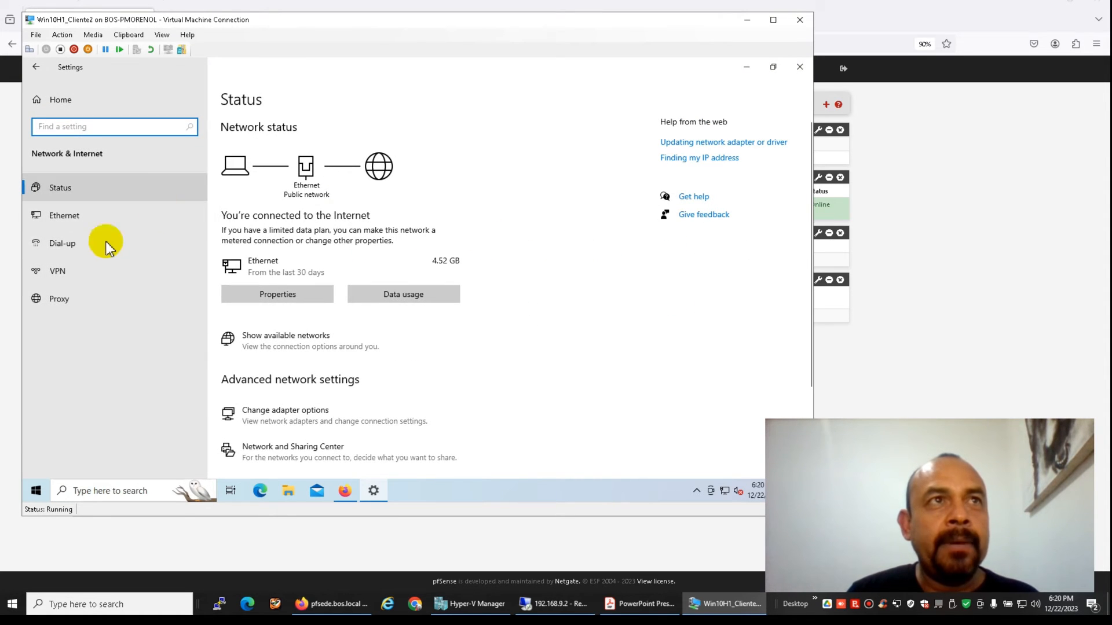
left_click(77, 270)
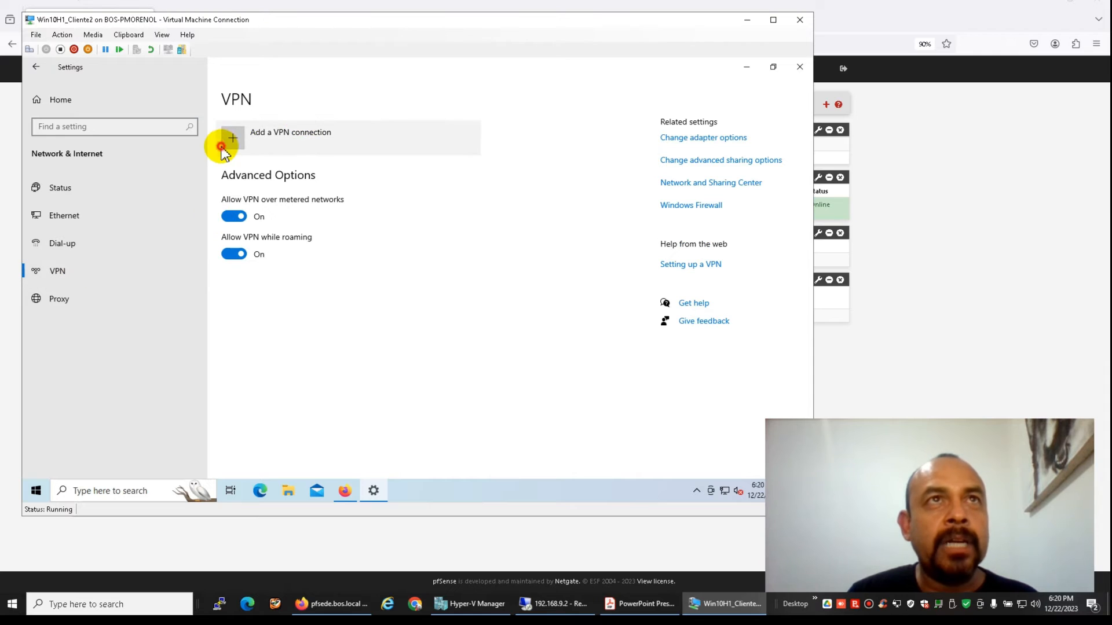
left_click(226, 139)
left_click(313, 135)
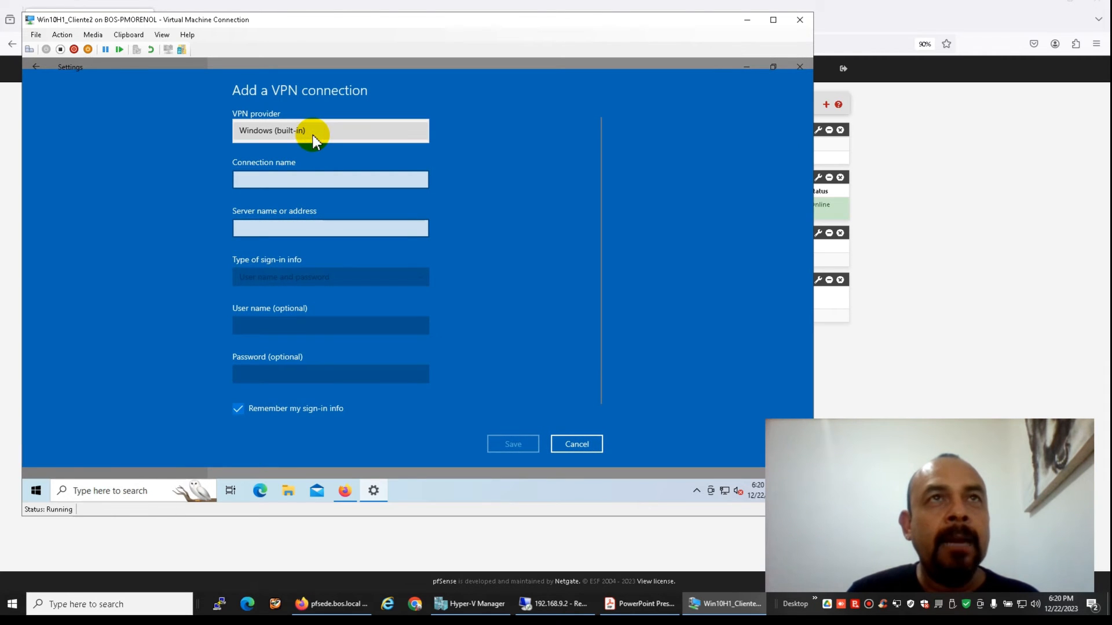
left_click(313, 137)
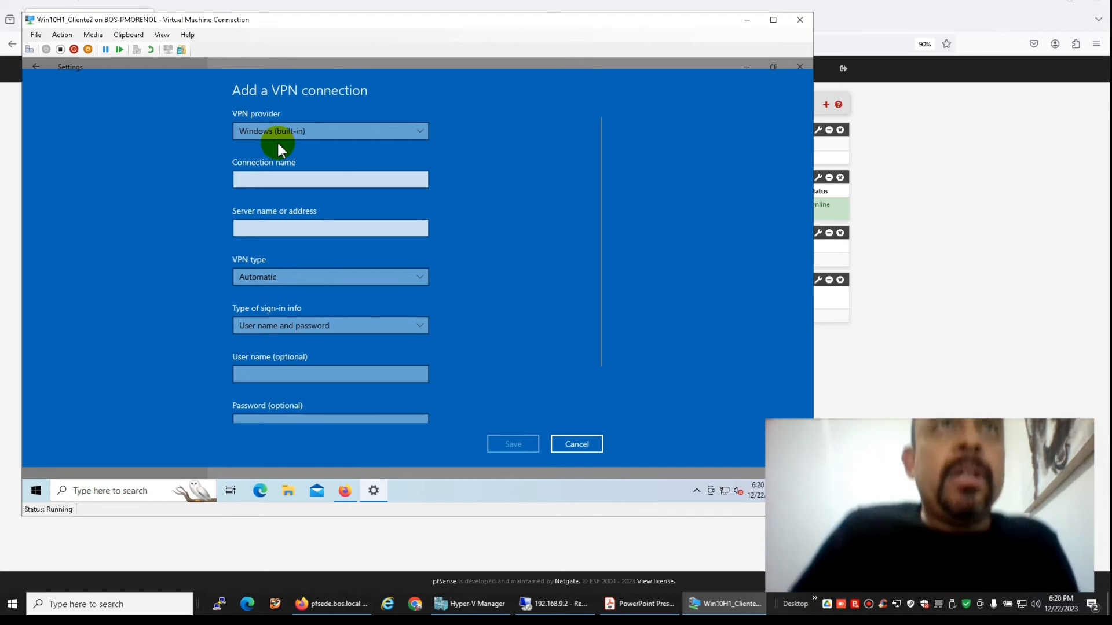
Name it VPN_AR, set server pfsede.ddns.net and type IKEv2, then save
left_click(280, 179)
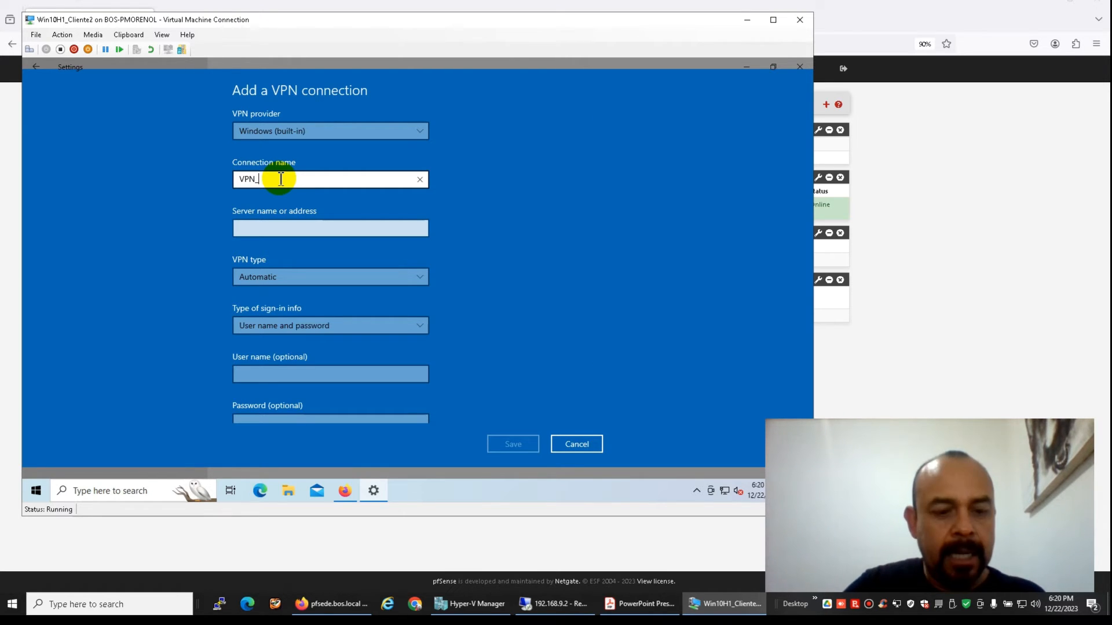
left_click(285, 228)
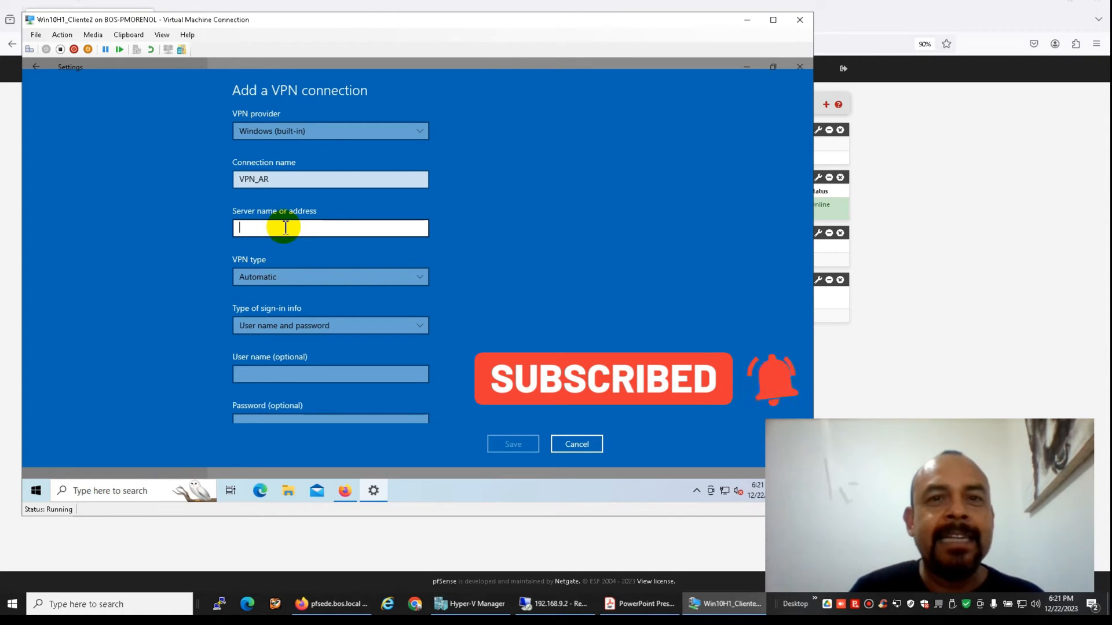
type("pfsdede")
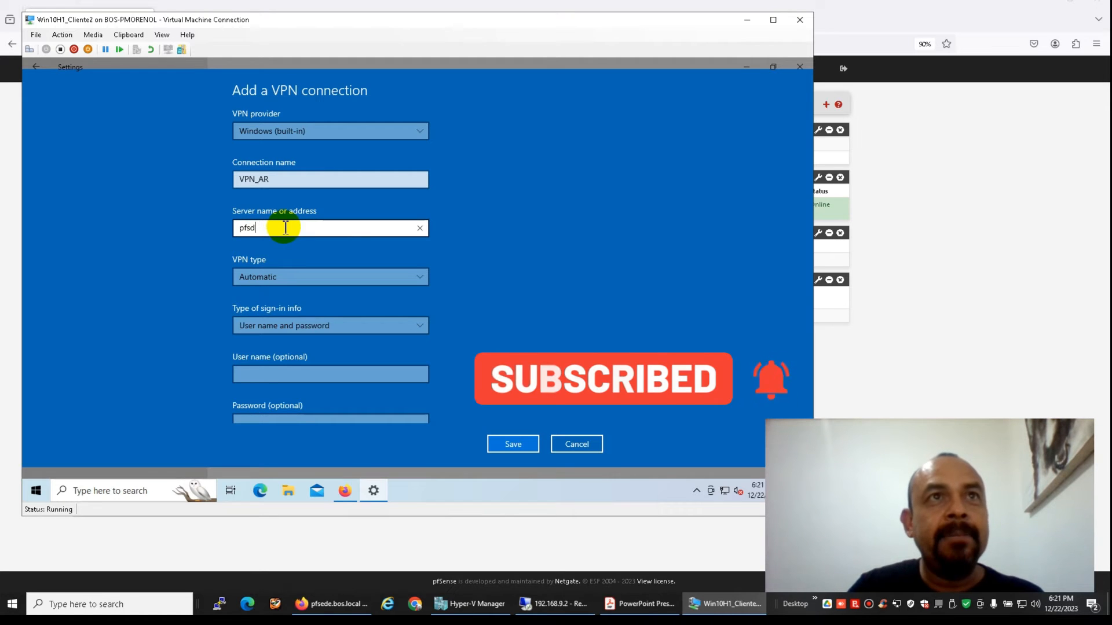
key("BackSpace")
key("BackSpace")
key("BackSpace")
key("BackSpace")
key("BackSpace")
type("ede")
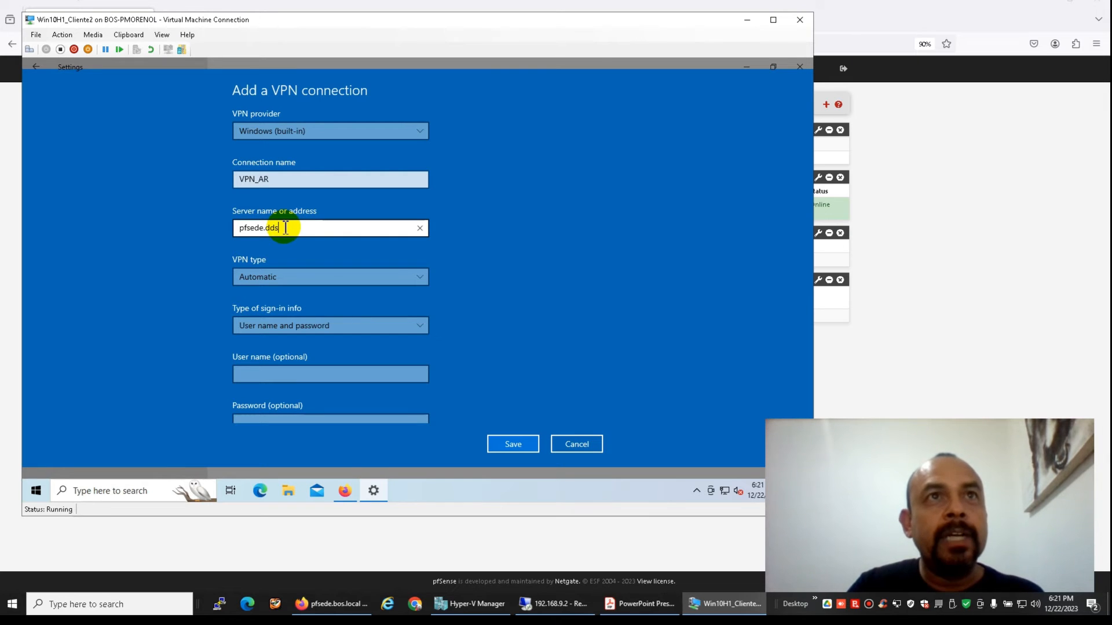
type(".ddns.net")
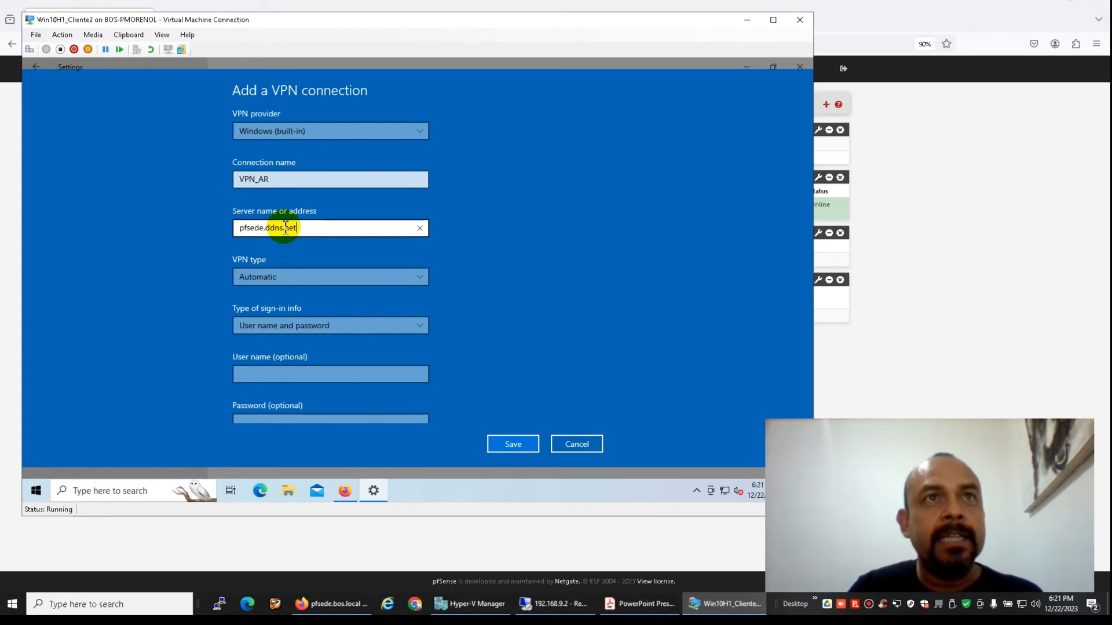
left_click(289, 279)
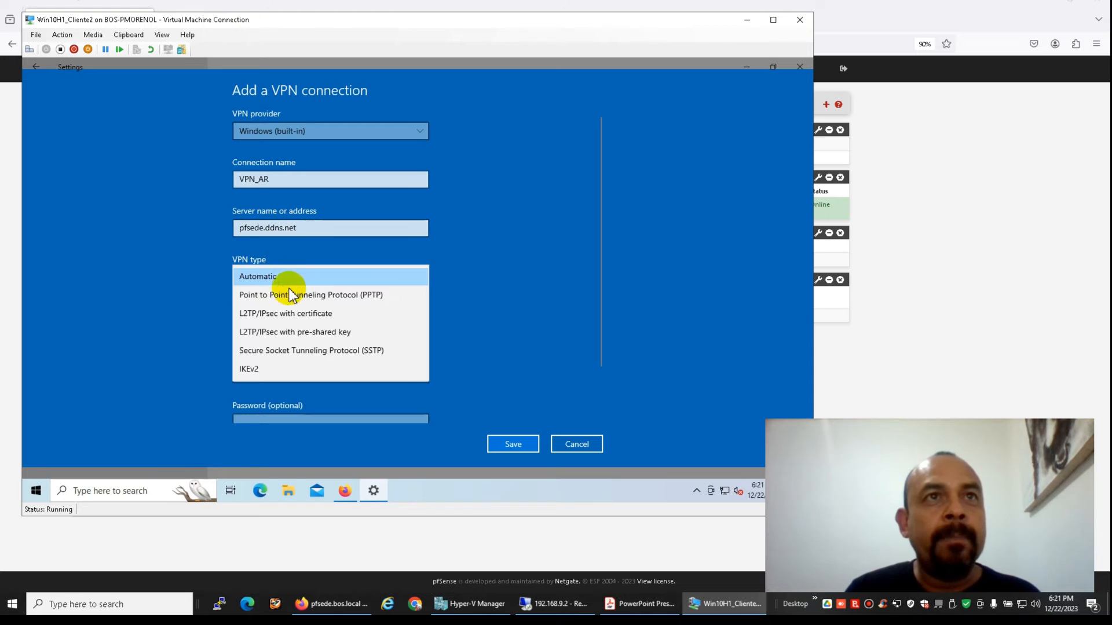
left_click(293, 369)
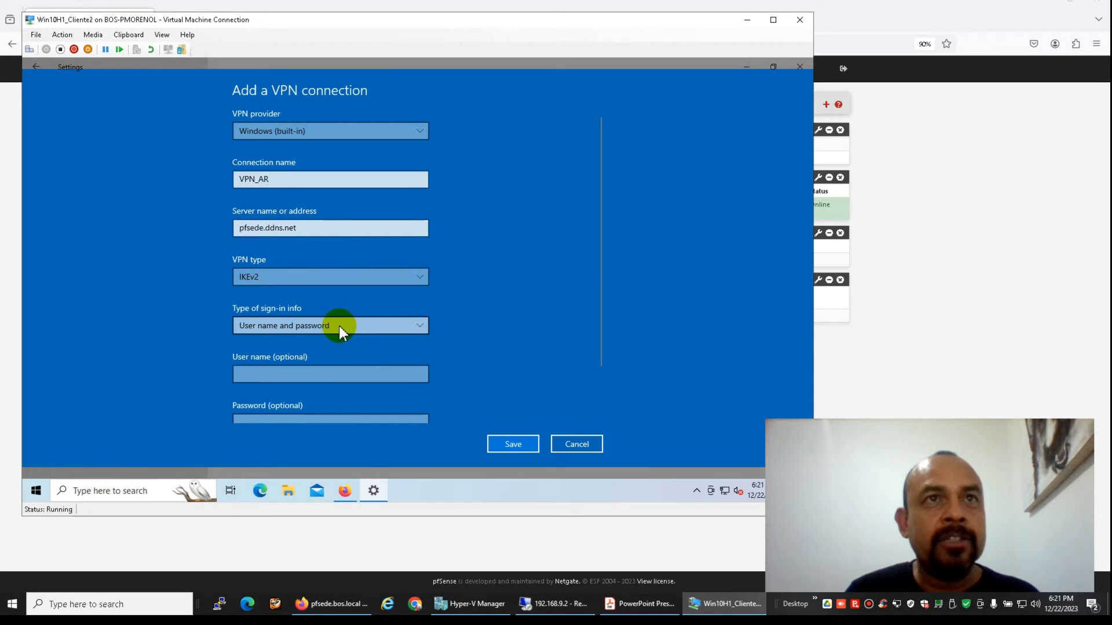
scroll(359, 315, "down", 2)
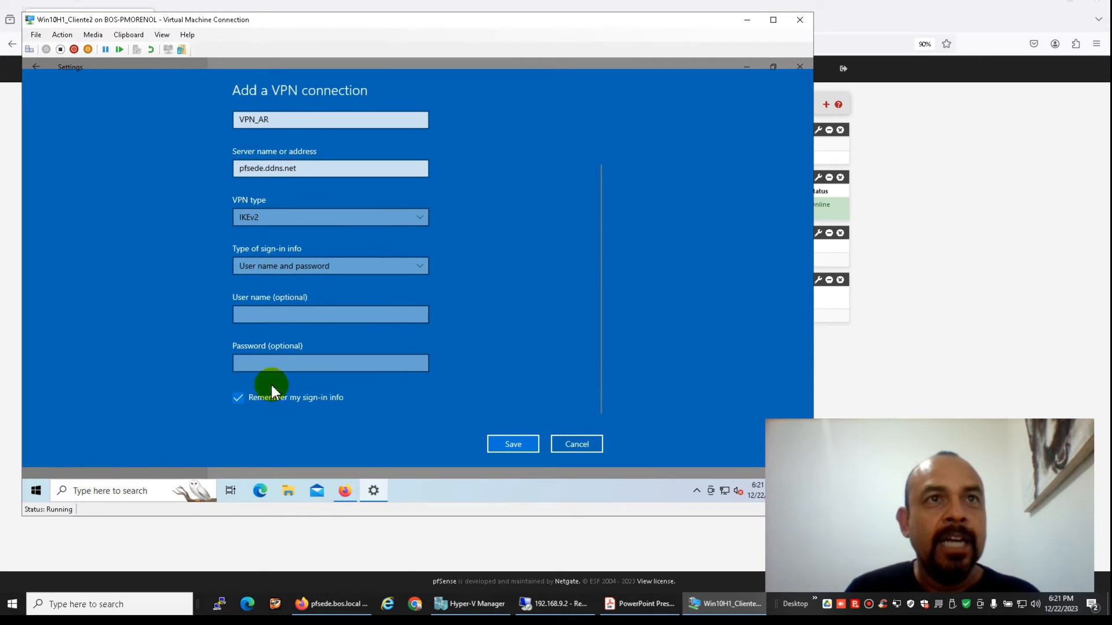
left_click(290, 309)
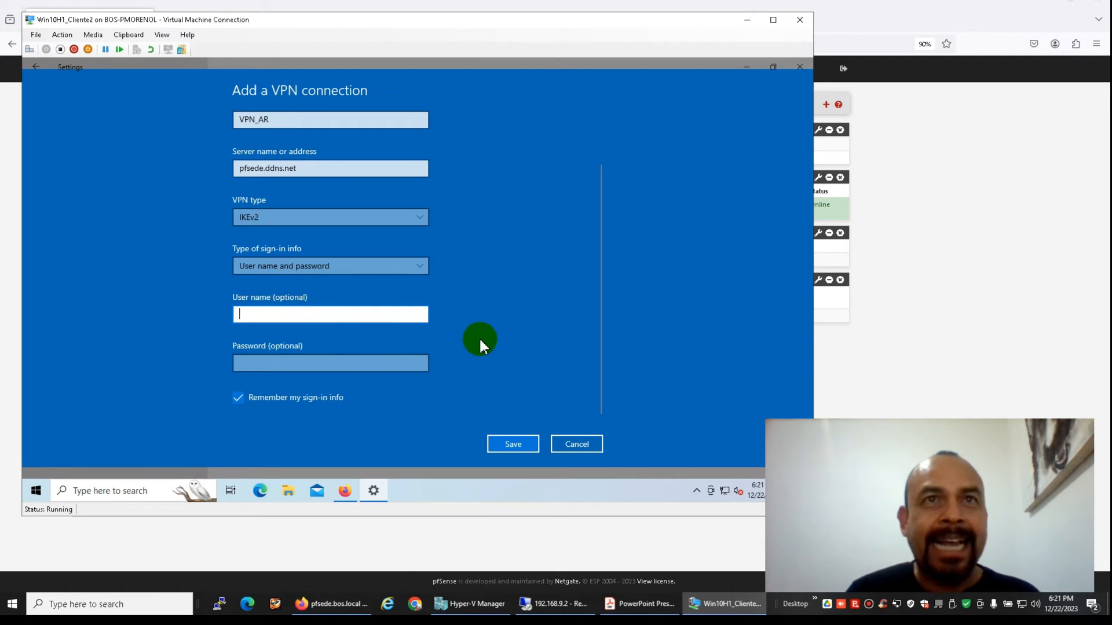
left_click(512, 445)
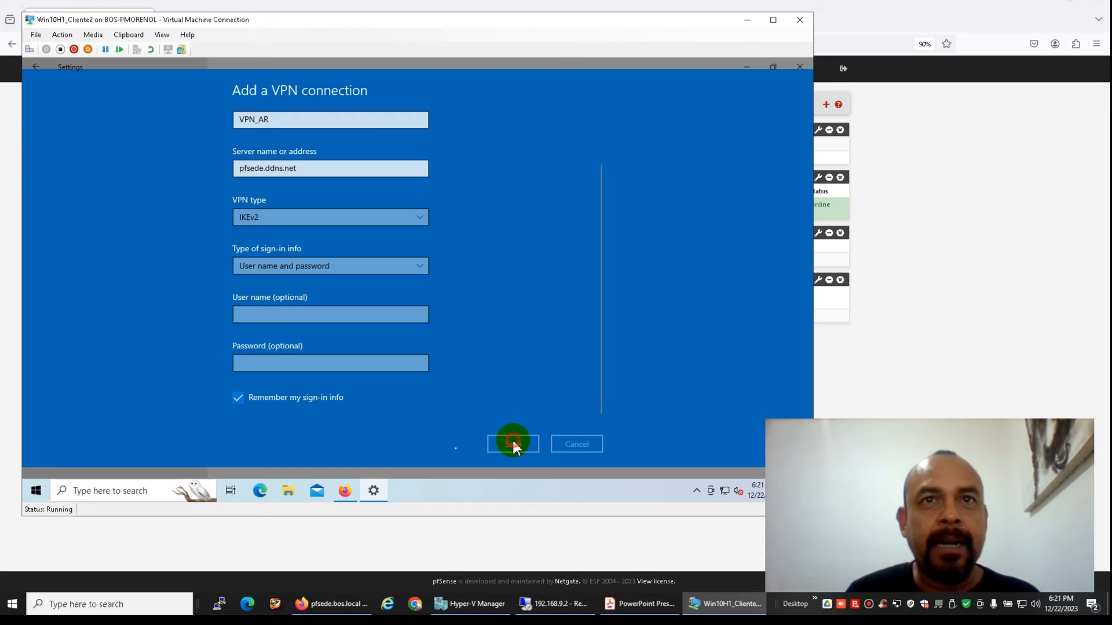
Minimize Settings and open Control Panel's Network Connections, where the VPN_AR IKEv2 adapter is listed
left_click(746, 66)
left_click(123, 489)
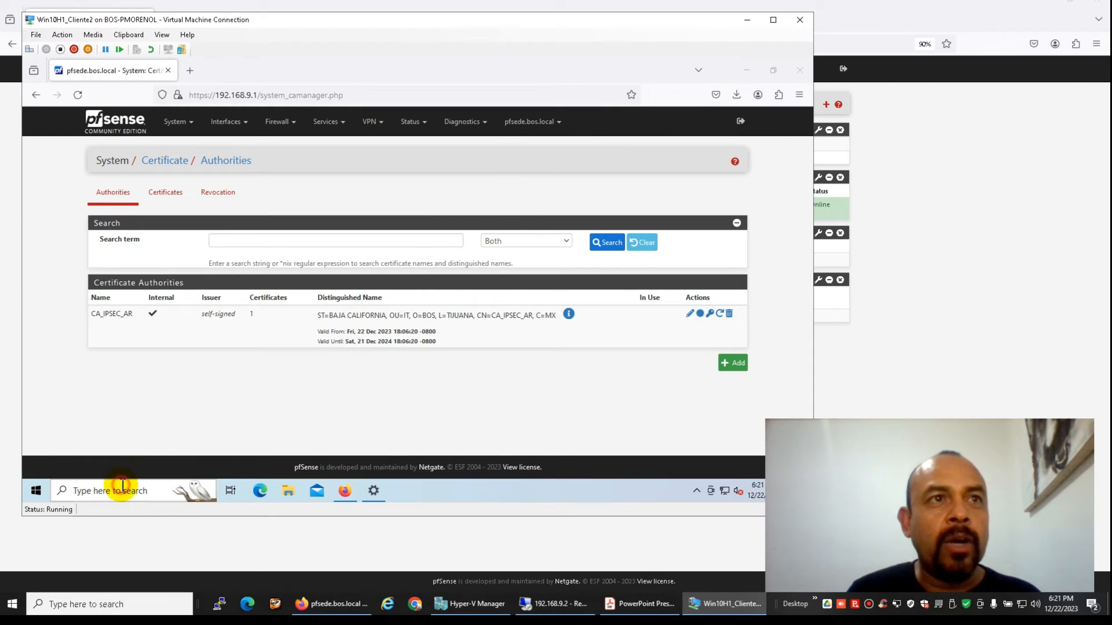
type("contr")
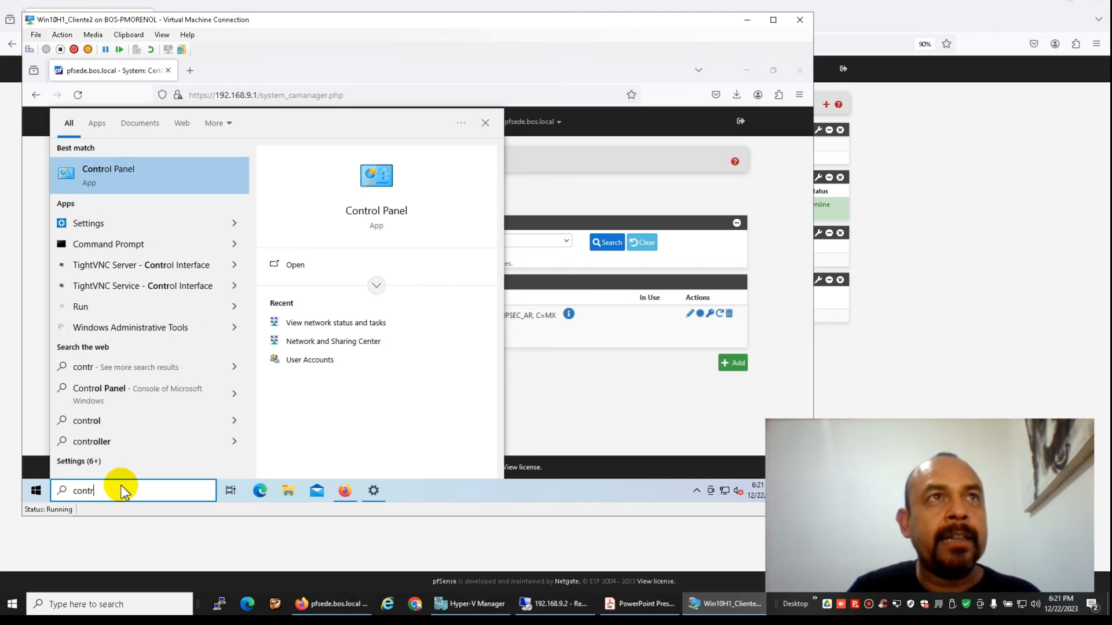
left_click(137, 176)
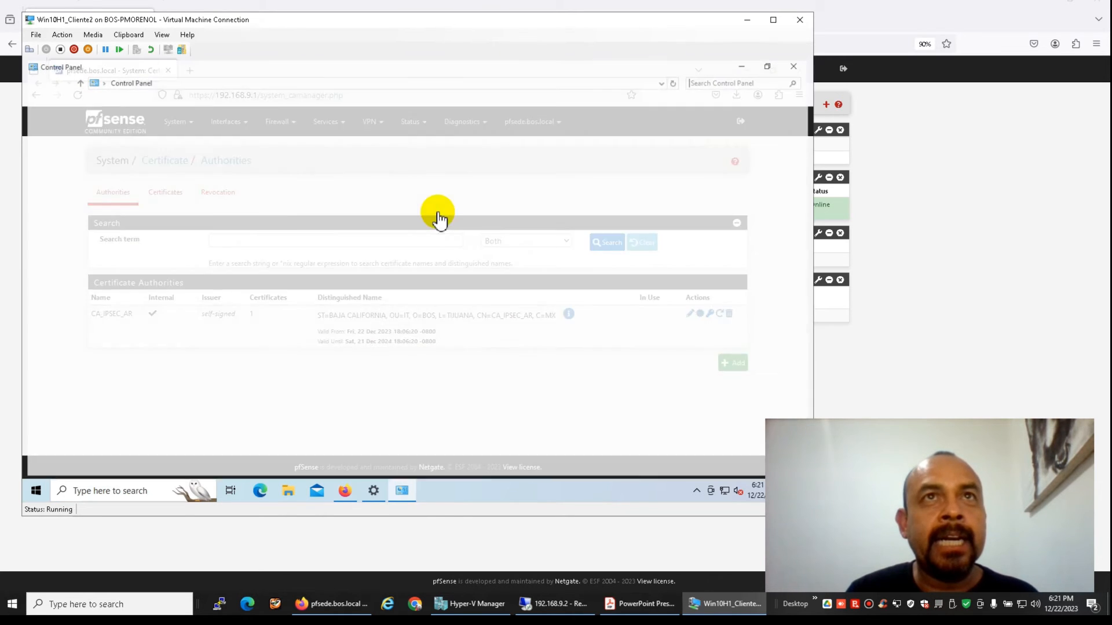
left_click(292, 186)
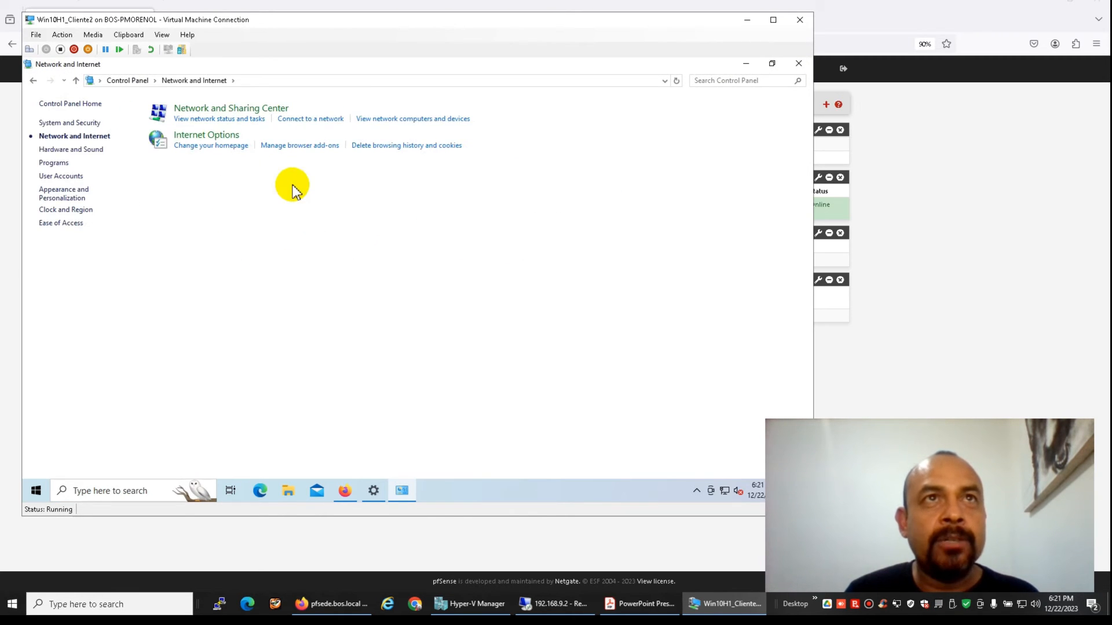
left_click(213, 111)
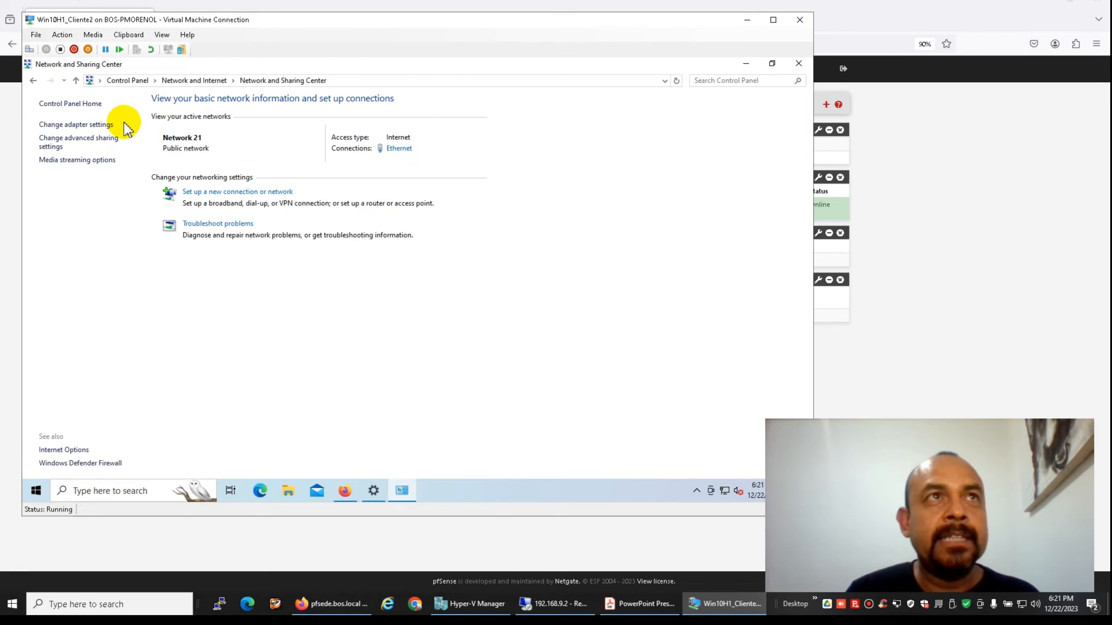
left_click(95, 126)
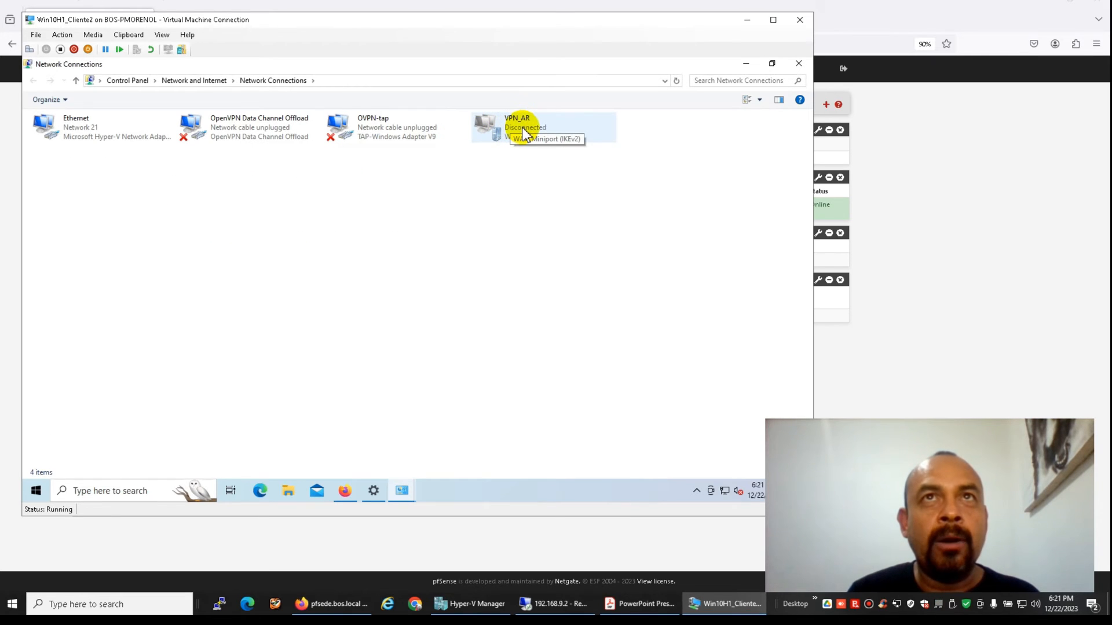
Untick IPv6 in the VPN_AR connection's Networking properties
right_click(523, 133)
left_click(532, 242)
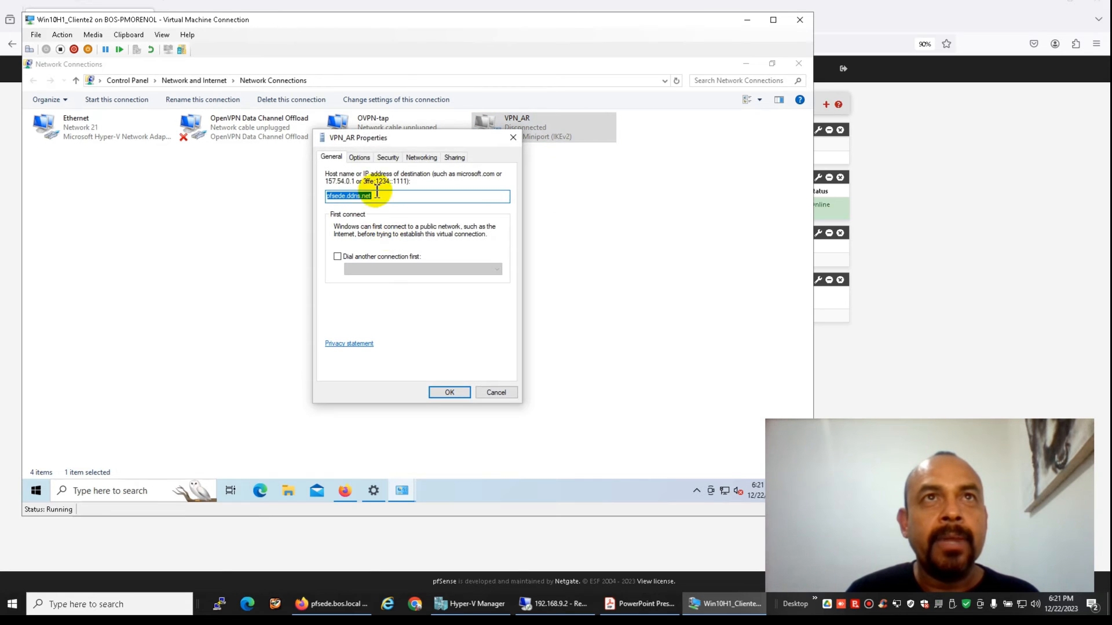
left_click(421, 163)
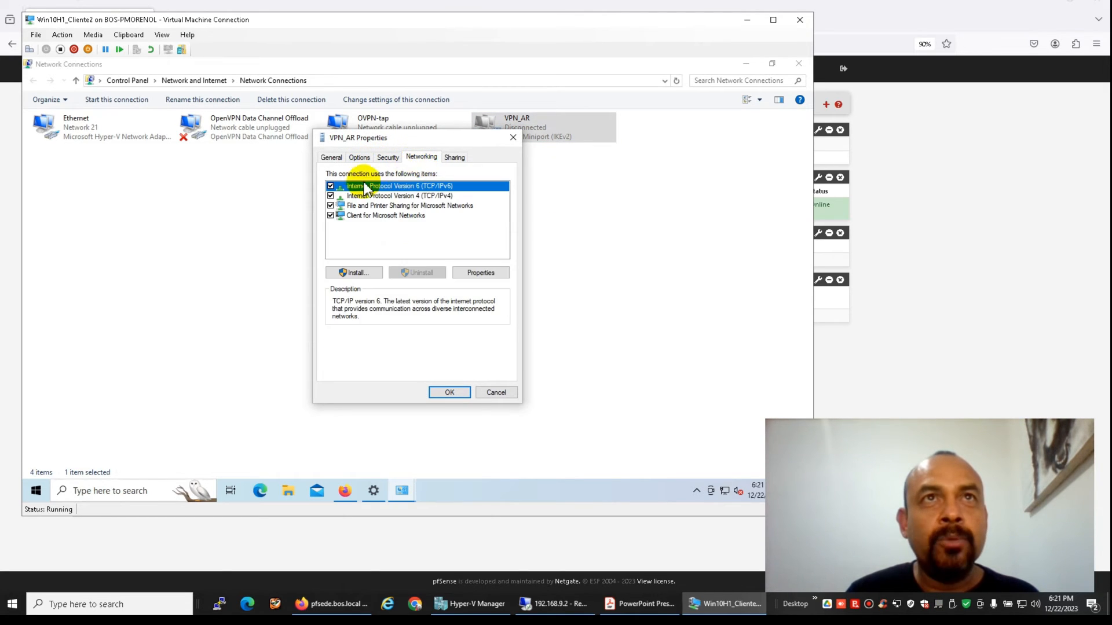
left_click(330, 186)
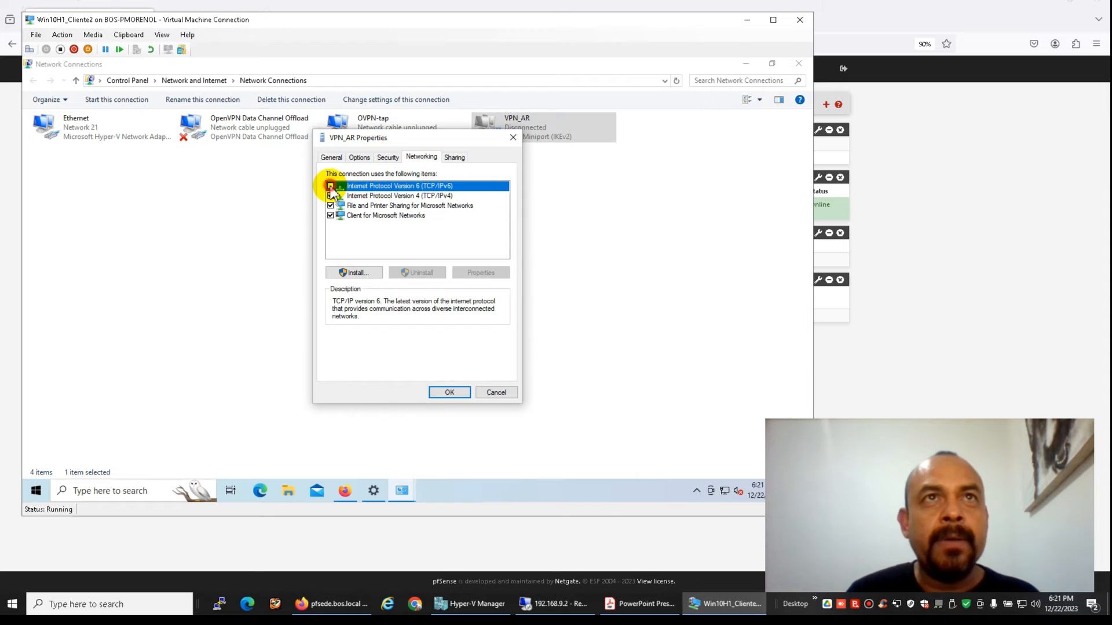
Uncheck 'Use default gateway on remote network' in VPN_AR's advanced IPv4 settings, save, and close Network Connections
left_click(367, 197)
left_click(473, 274)
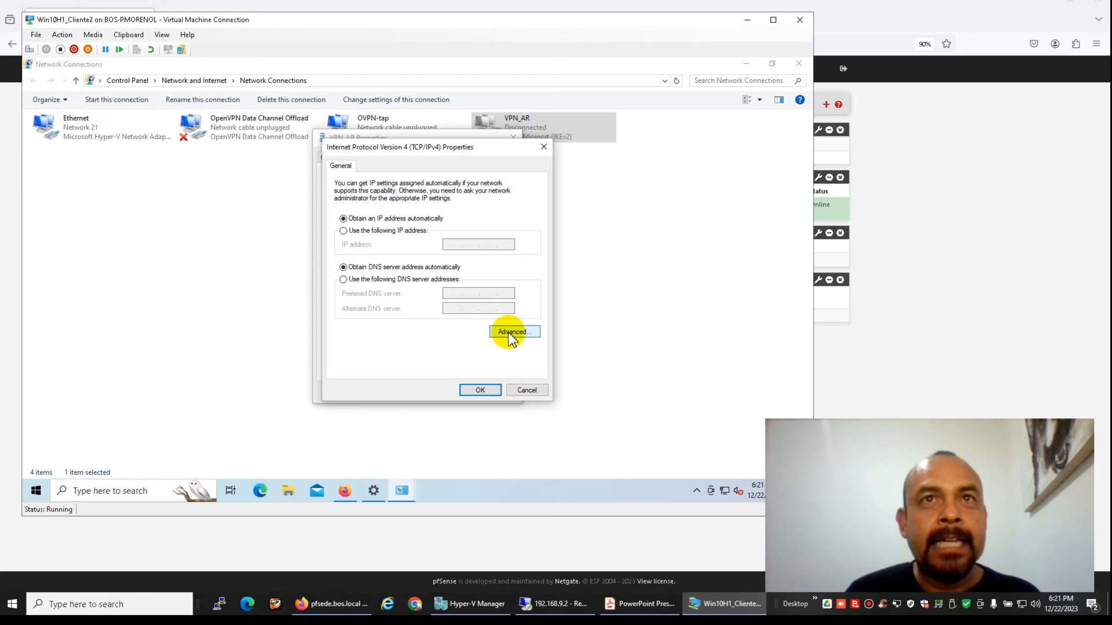
left_click(510, 335)
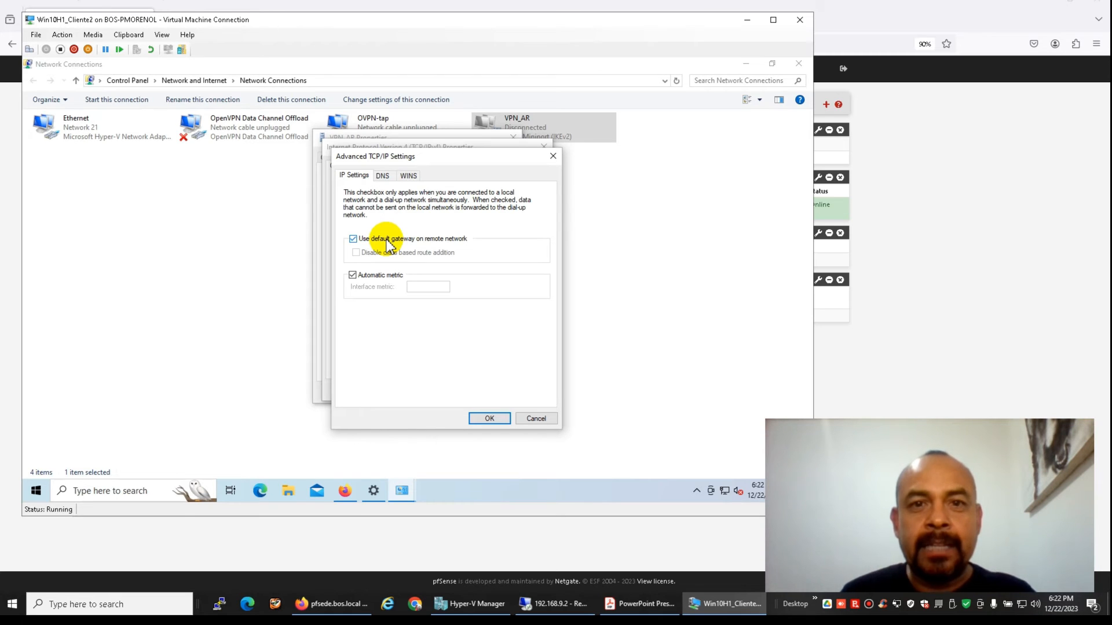
left_click(354, 240)
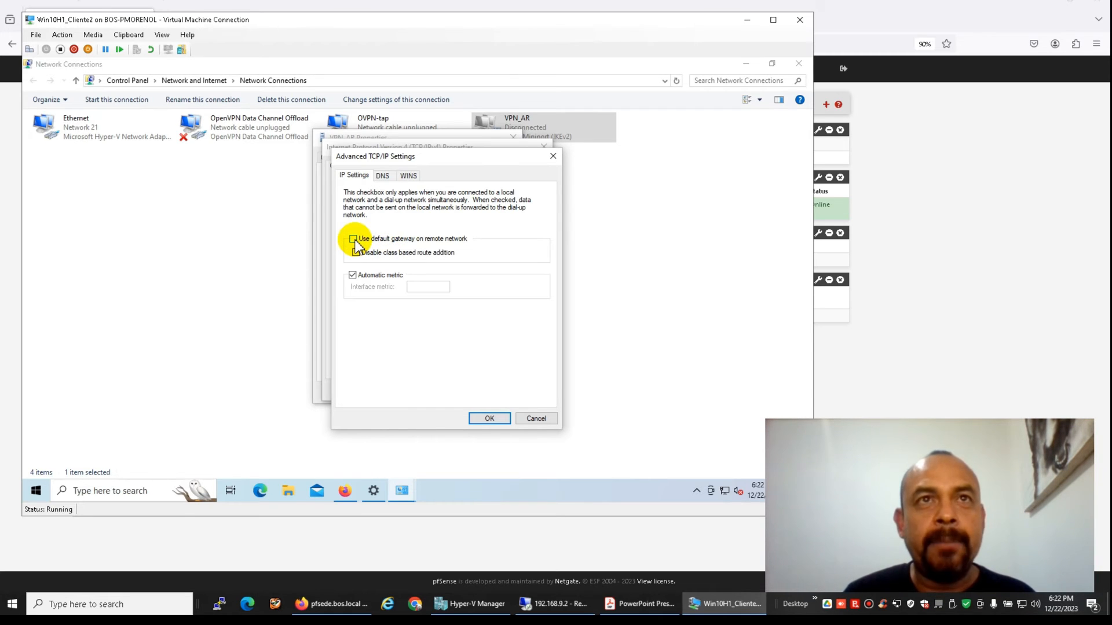
left_click(479, 417)
left_click(480, 390)
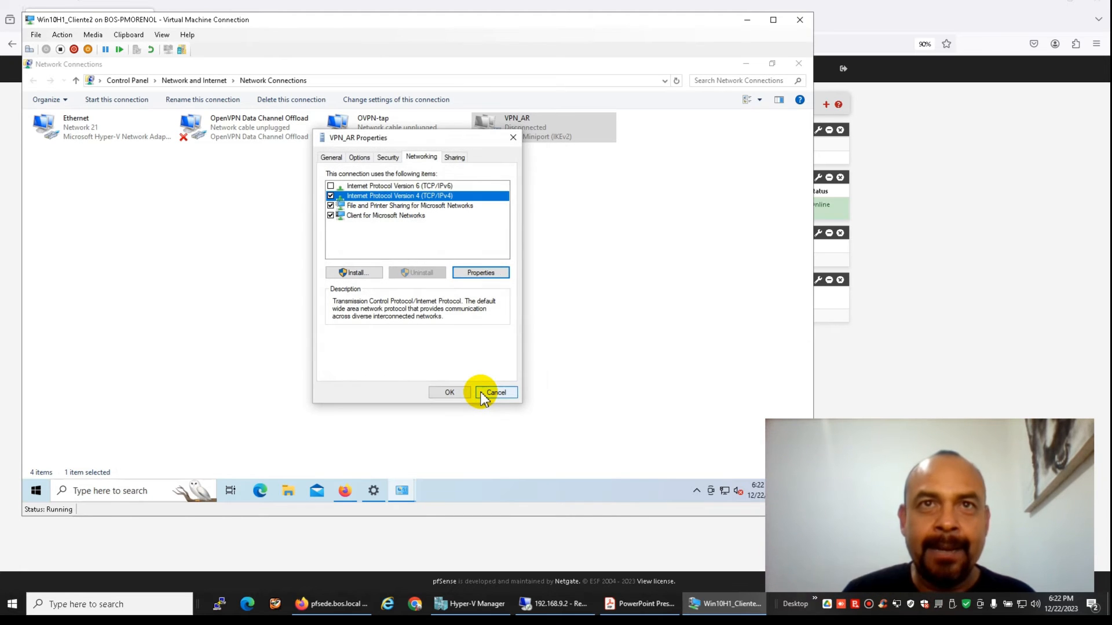
left_click(450, 393)
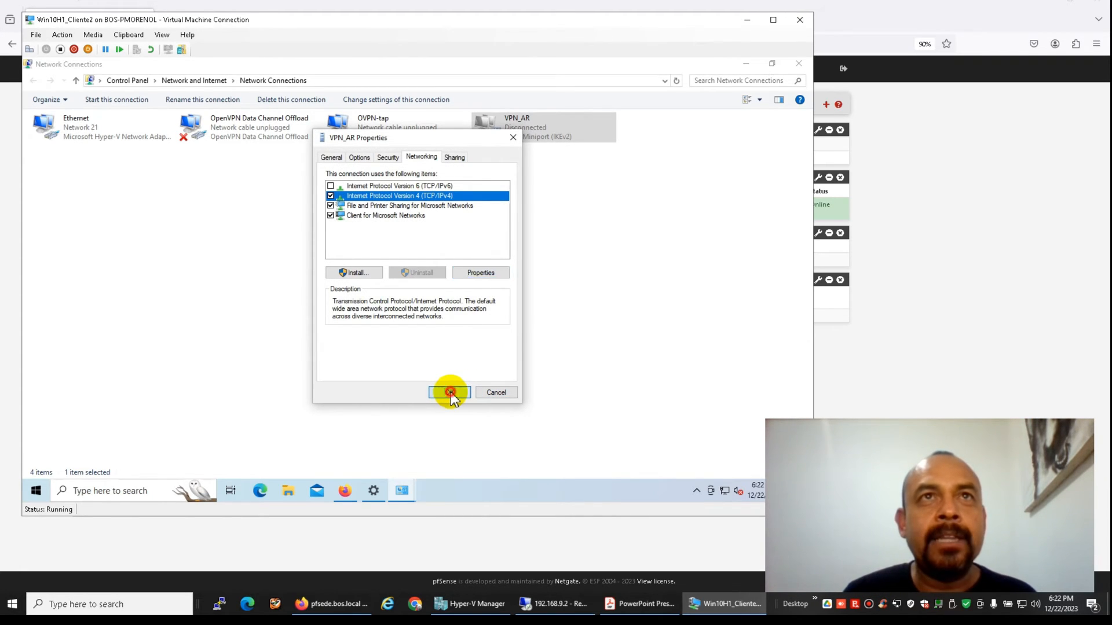
left_click(802, 64)
left_click(125, 491)
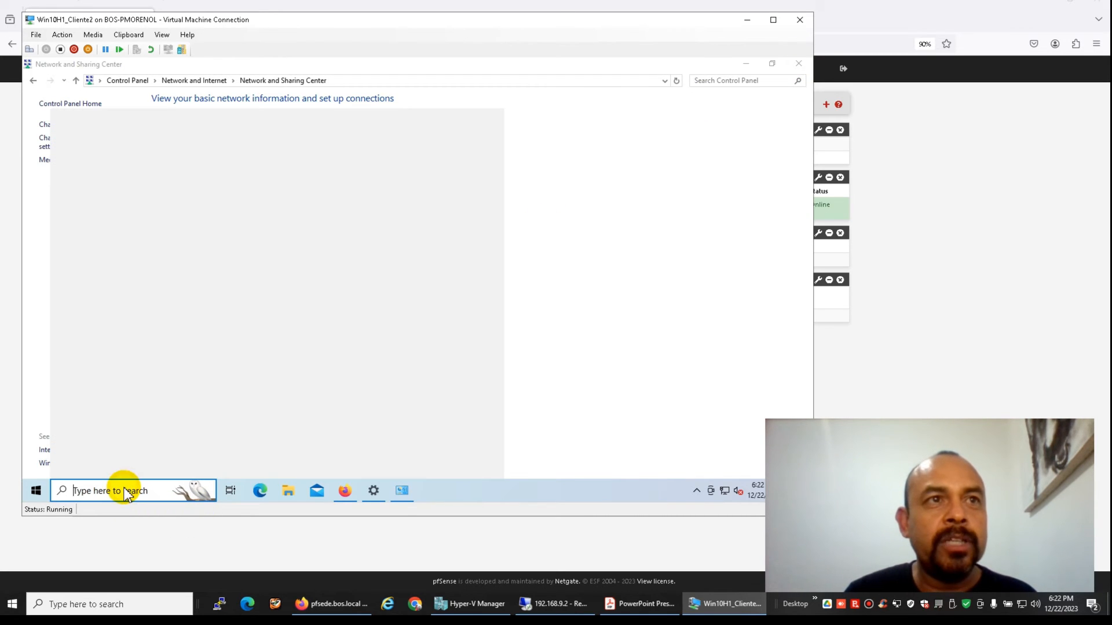
Launch Windows PowerShell as administrator and get the console ready for input
type("power")
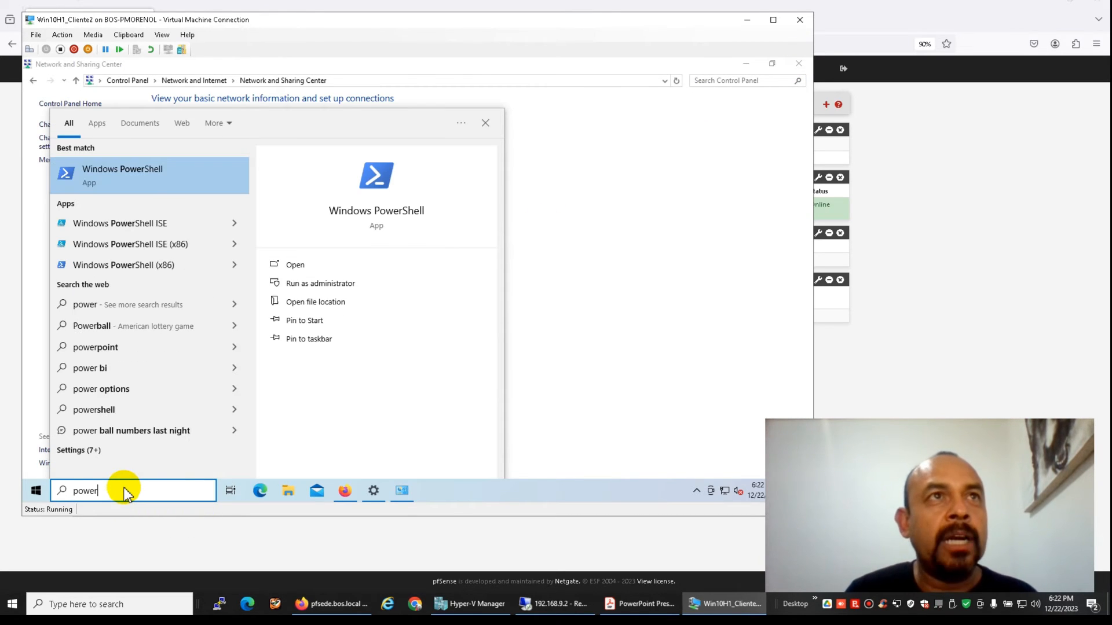
left_click(335, 284)
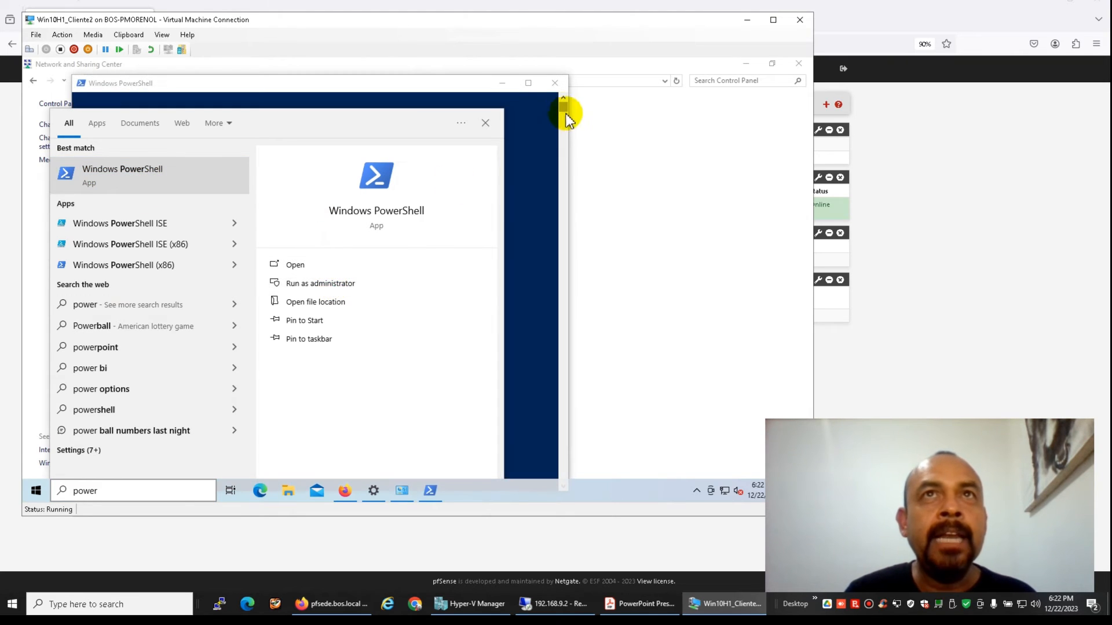
left_click(525, 129)
left_click_drag(354, 88, 388, 90)
right_click(377, 149)
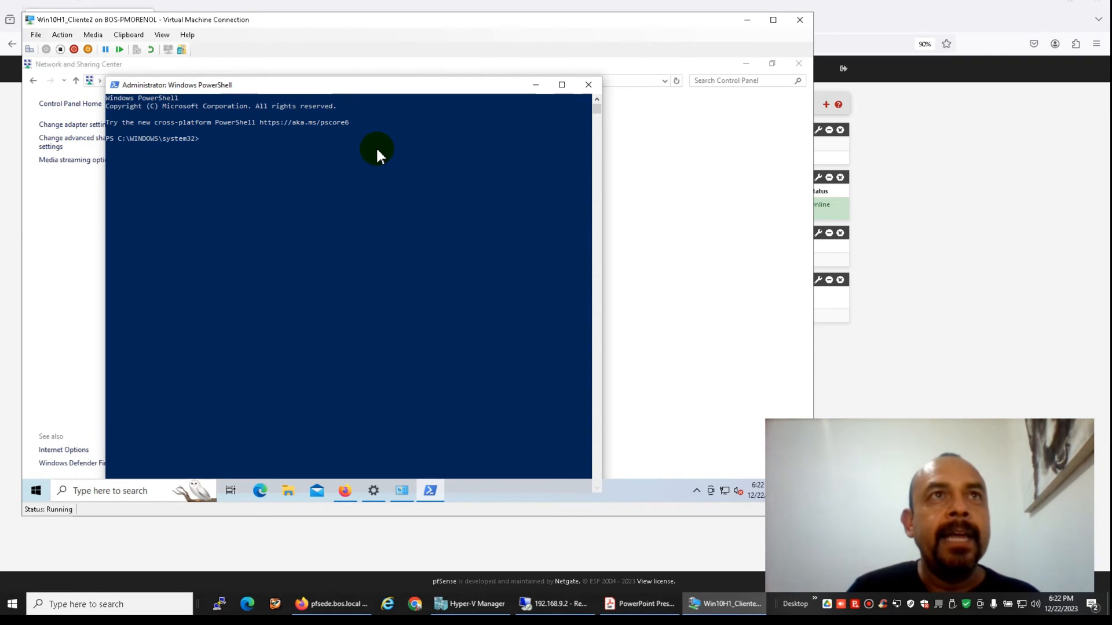
key("Return")
key("Return")
key("Return")
key("Return")
key("Return")
key("Return")
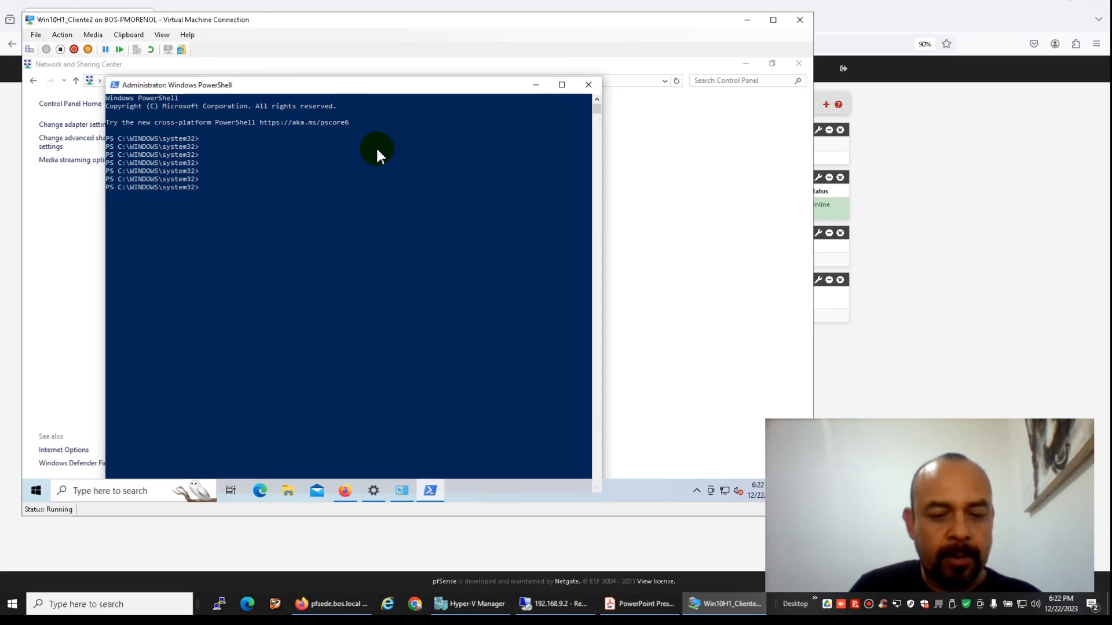
Type Add-VpnConnectionRoute -ConnectionName 'VPN_AR' -DestinationPrefix 192.168.9.0/24 without running it
type("ADD-vpn")
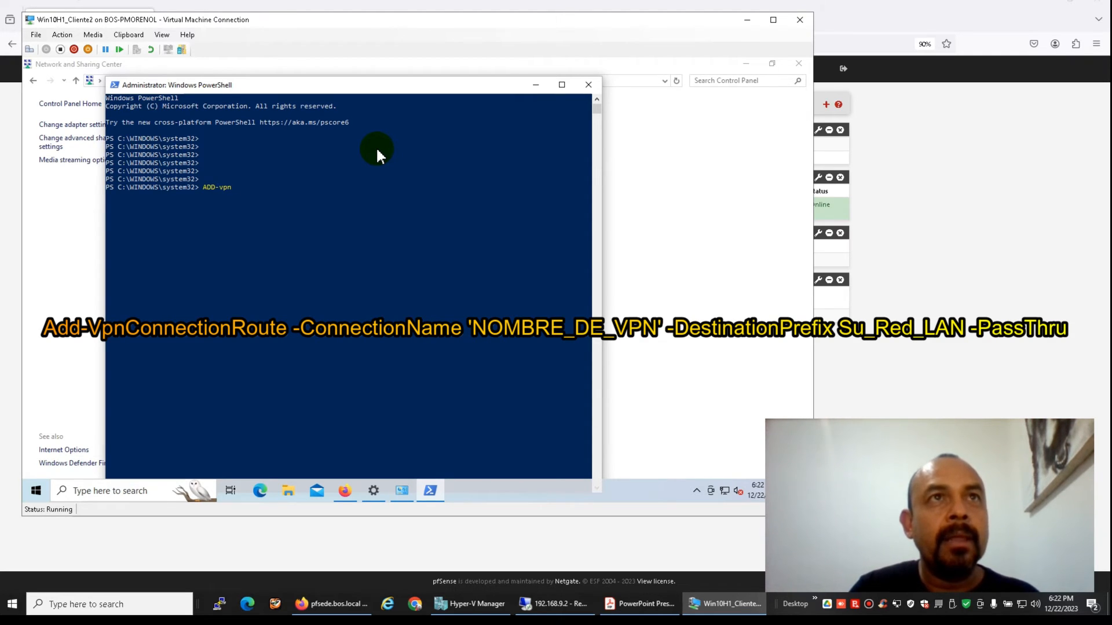
key("Tab")
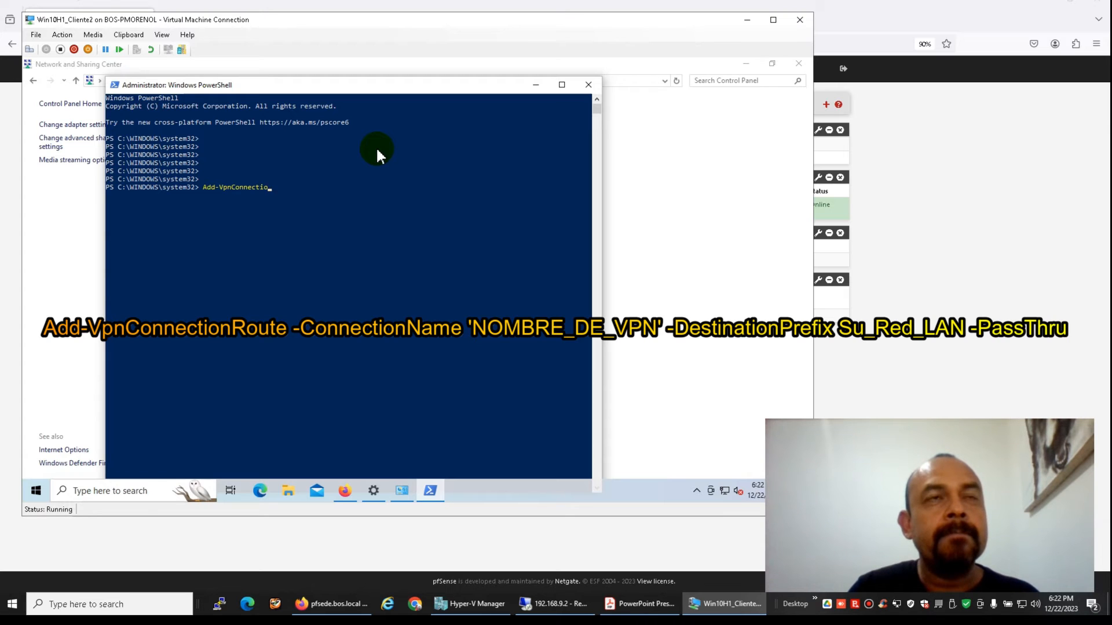
type("nRoute")
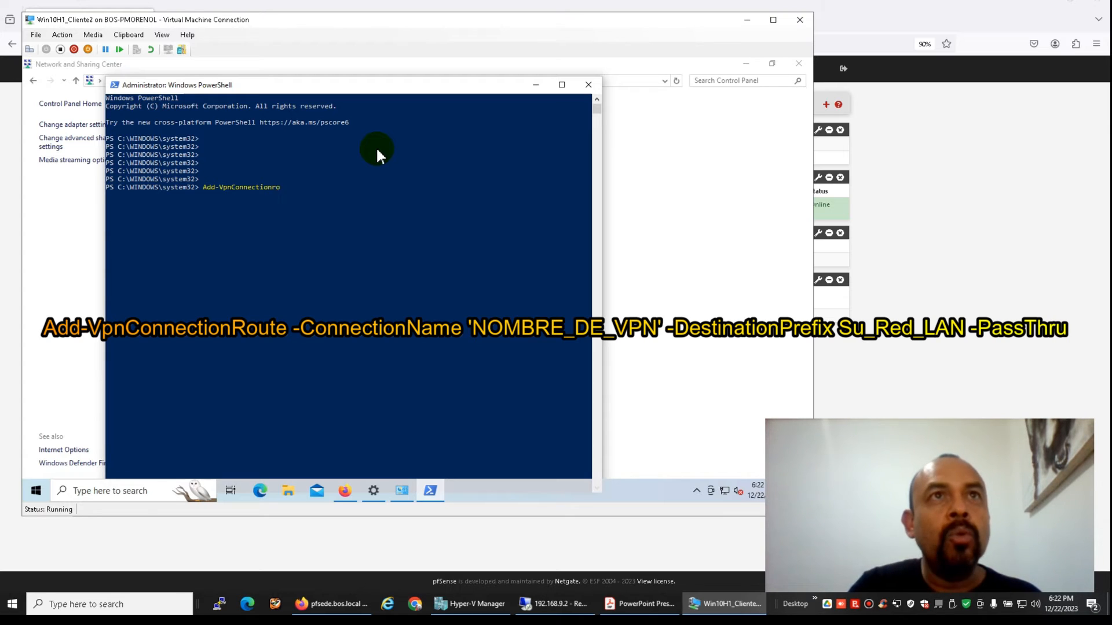
type(" -")
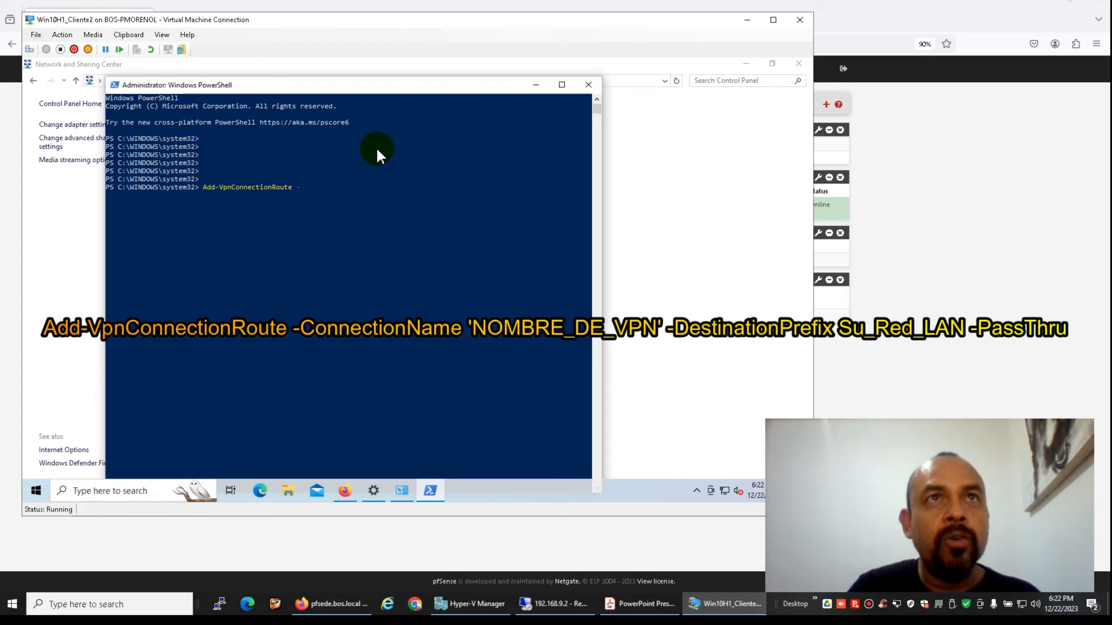
type("cON")
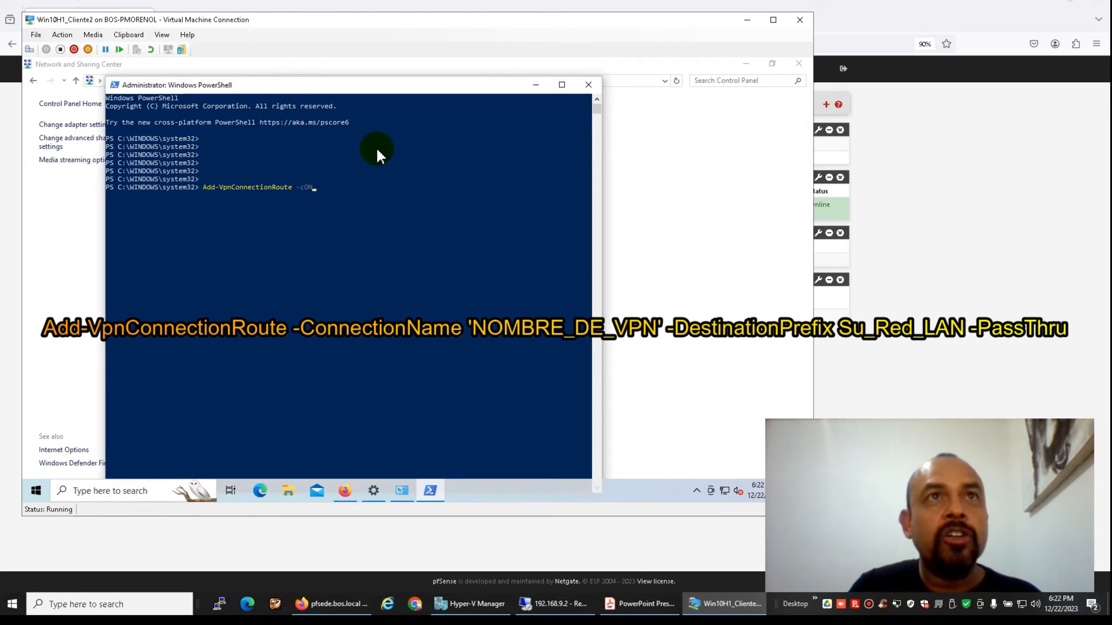
type("nectionName")
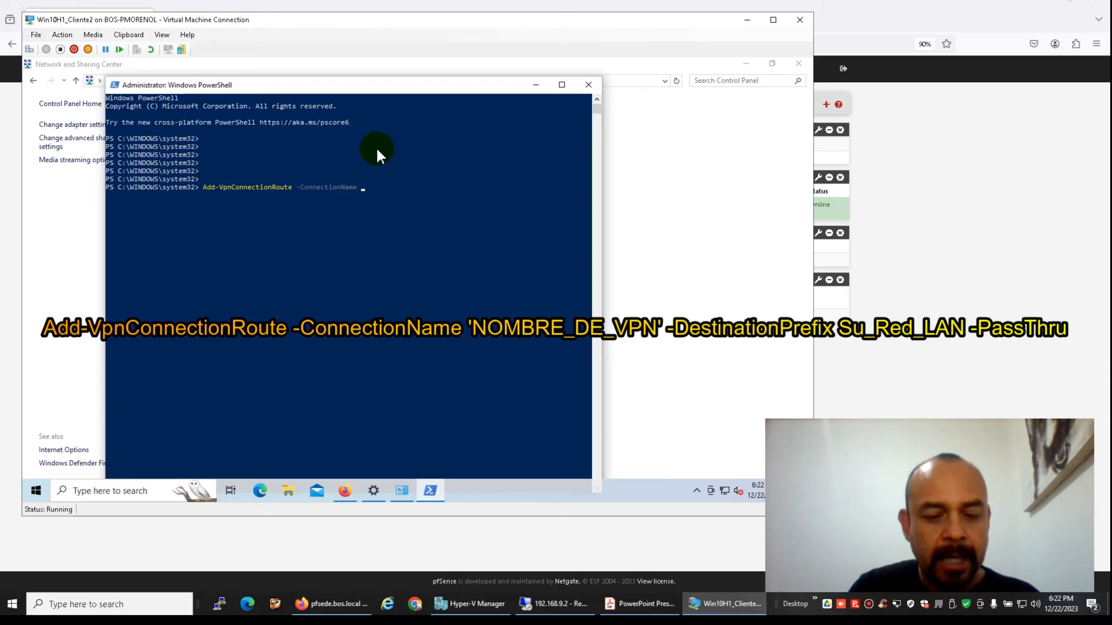
type(" '")
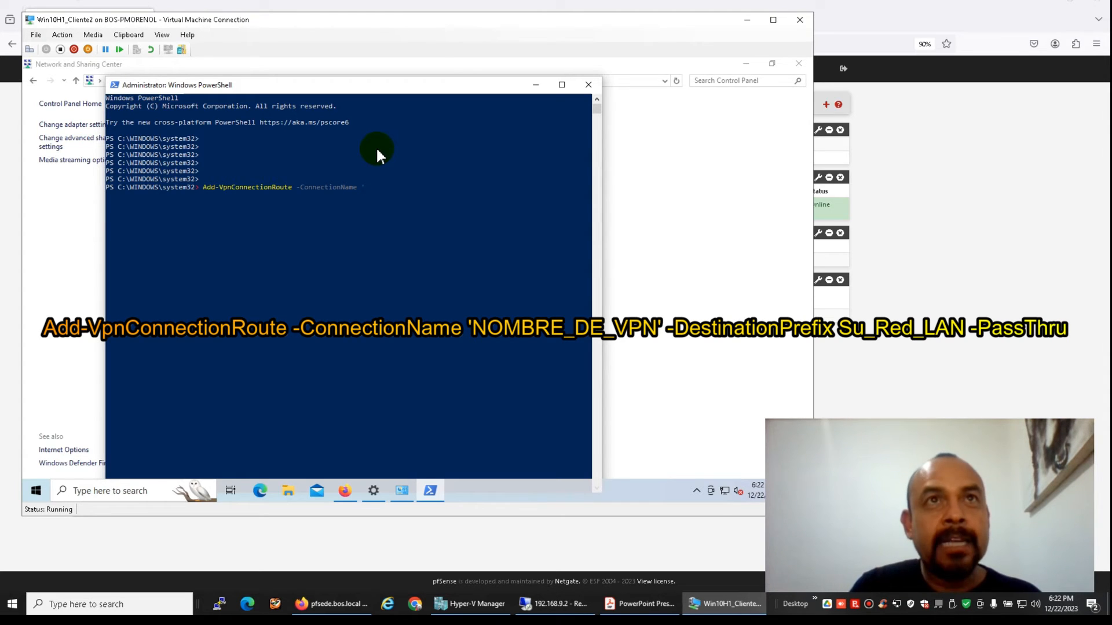
type("b")
type("VPN")
type("_AR")
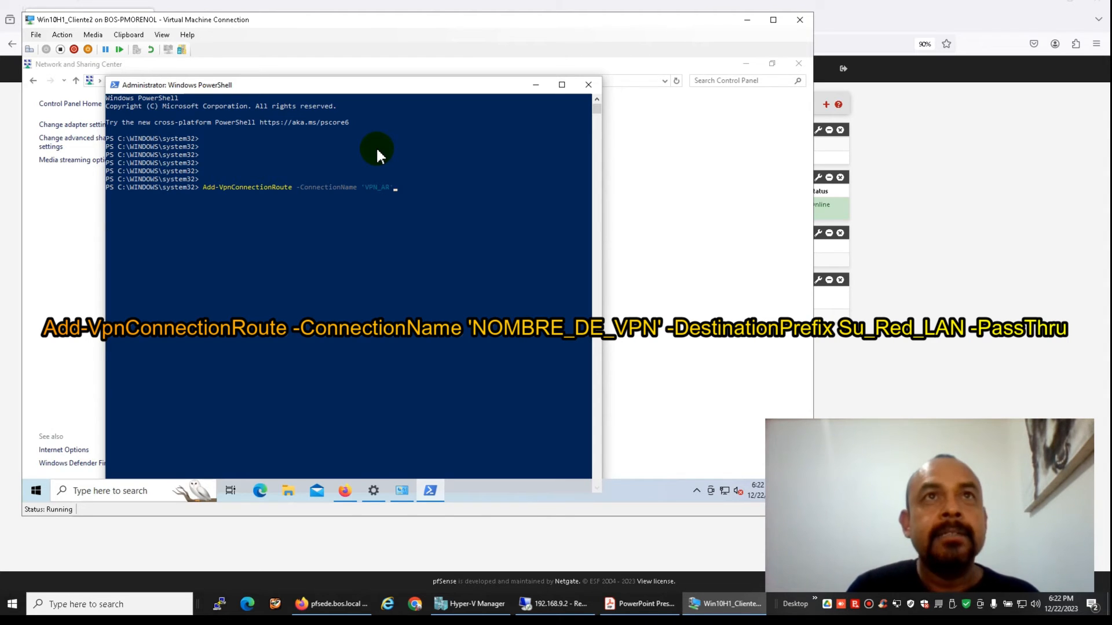
type("'")
type(" -Des")
key("Tab")
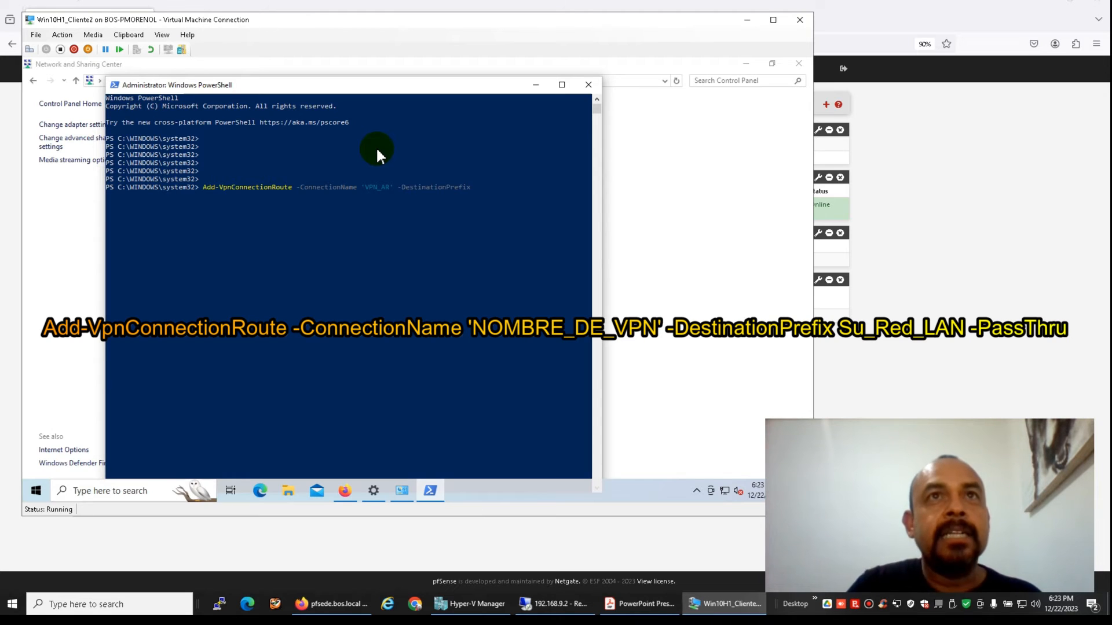
type("192.")
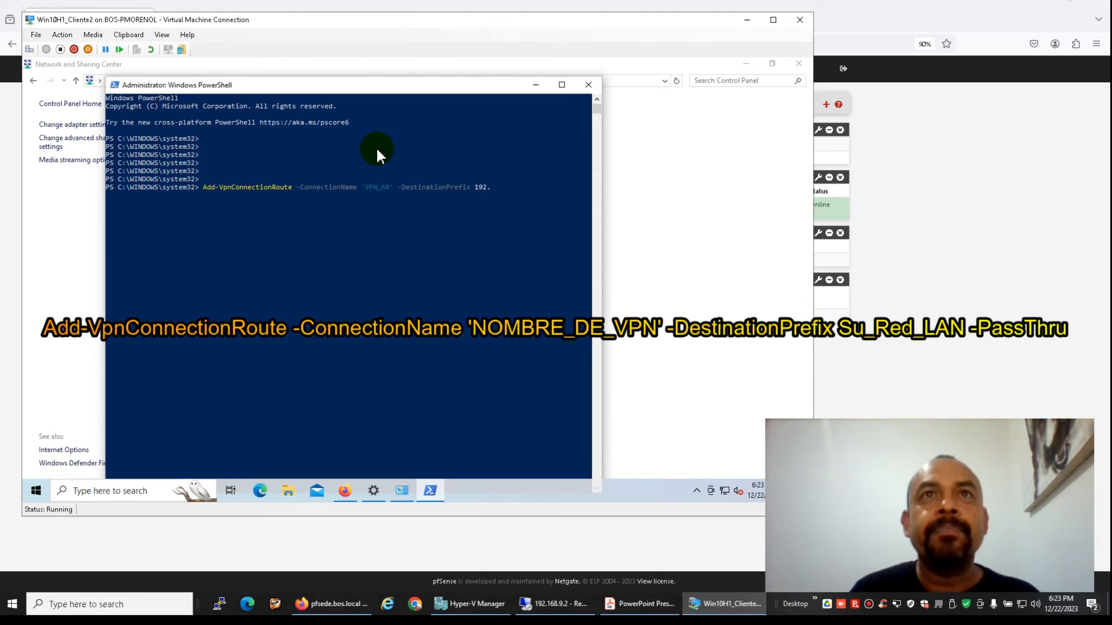
type("168.9.0/24")
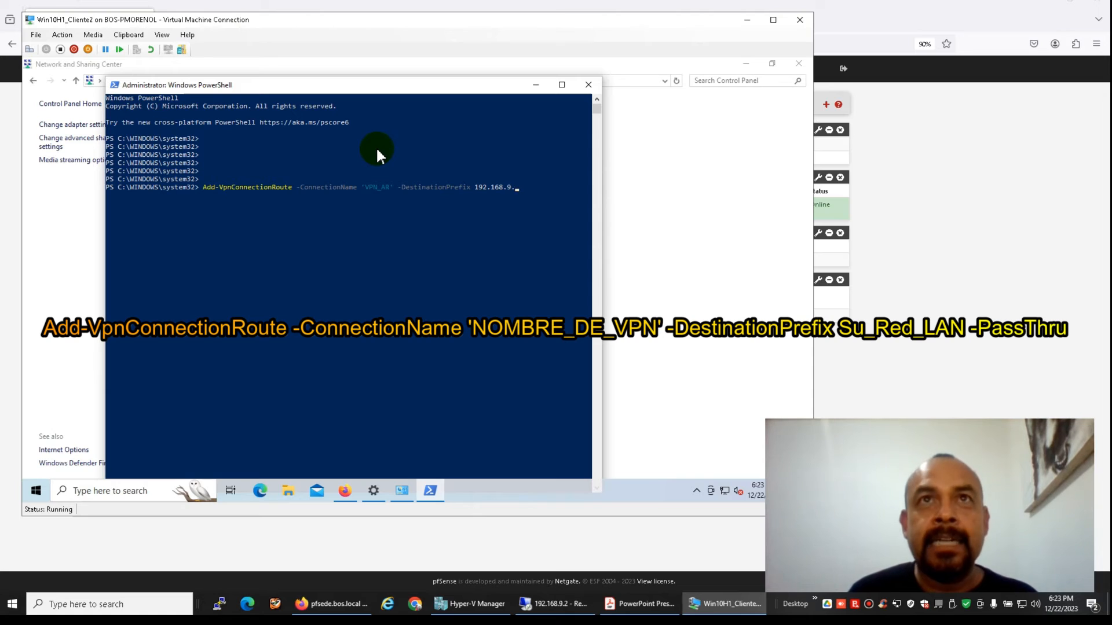
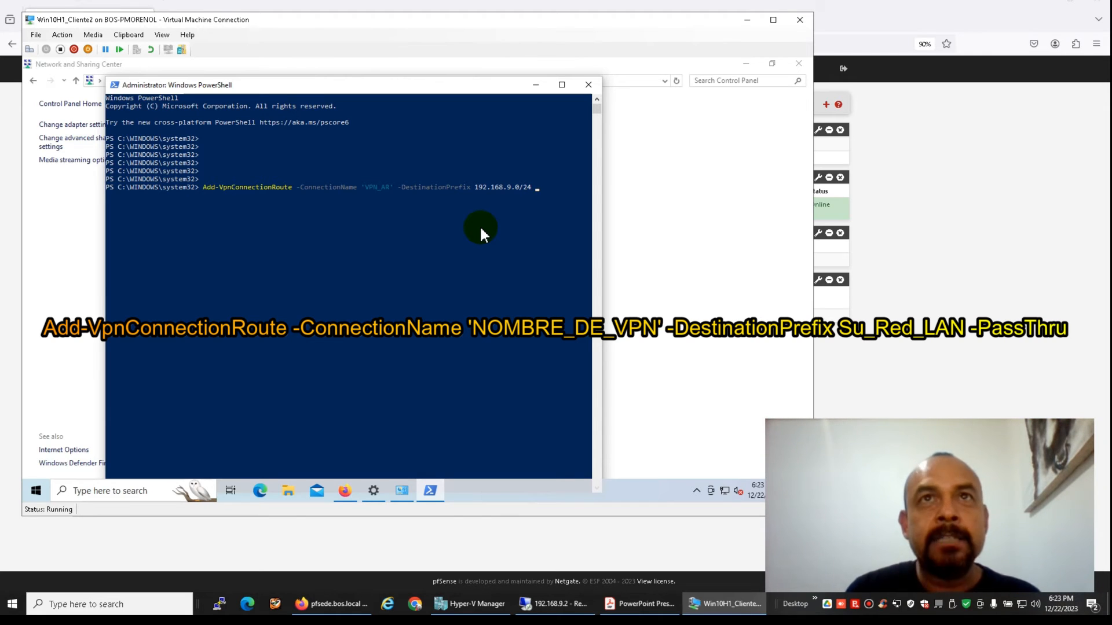
Run Add-VpnConnectionRoute with -PassThru, adding 192.168.9.0/24 to VPN_AR, then close PowerShell
type("-PassThru")
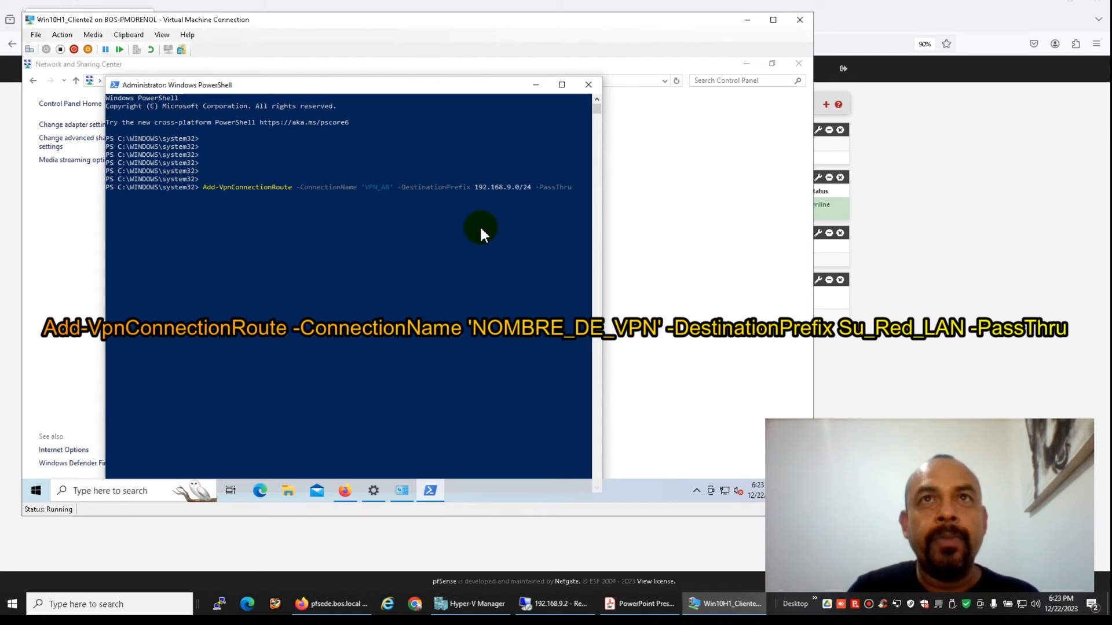
key("Return")
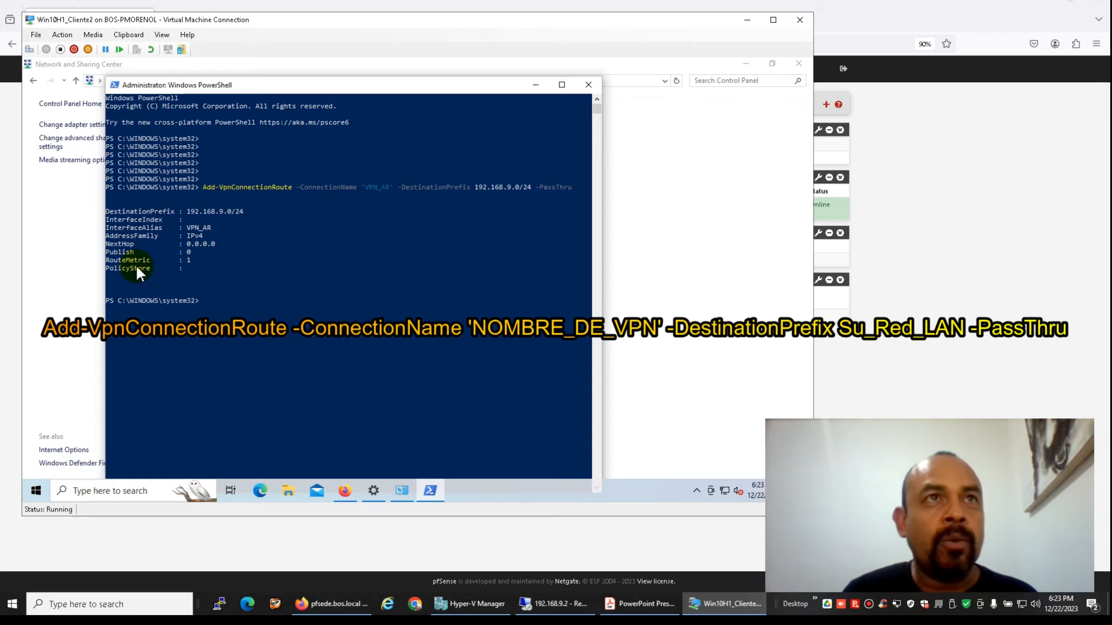
left_click(589, 85)
Close Network and Sharing Center, the pfSense browser page and the VPN settings window
left_click(798, 64)
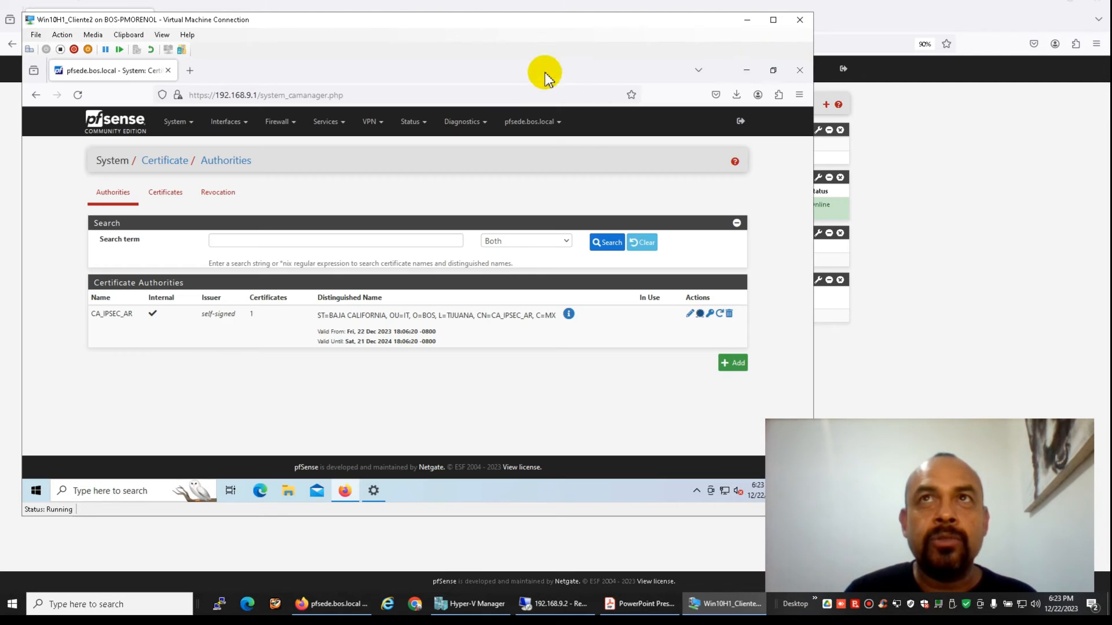
left_click(800, 70)
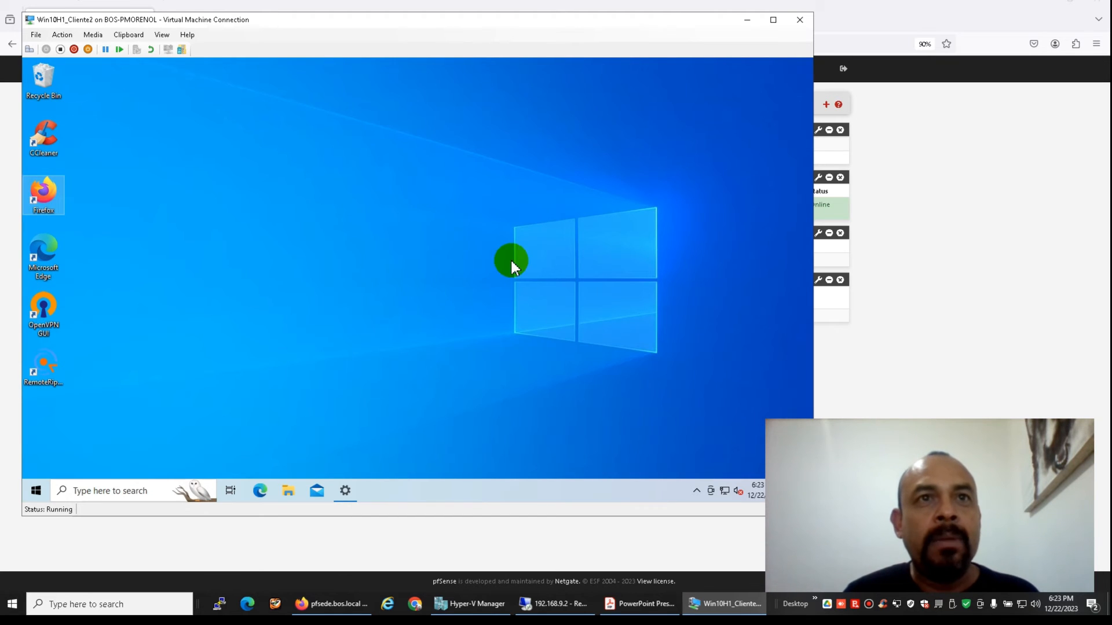
left_click(34, 491)
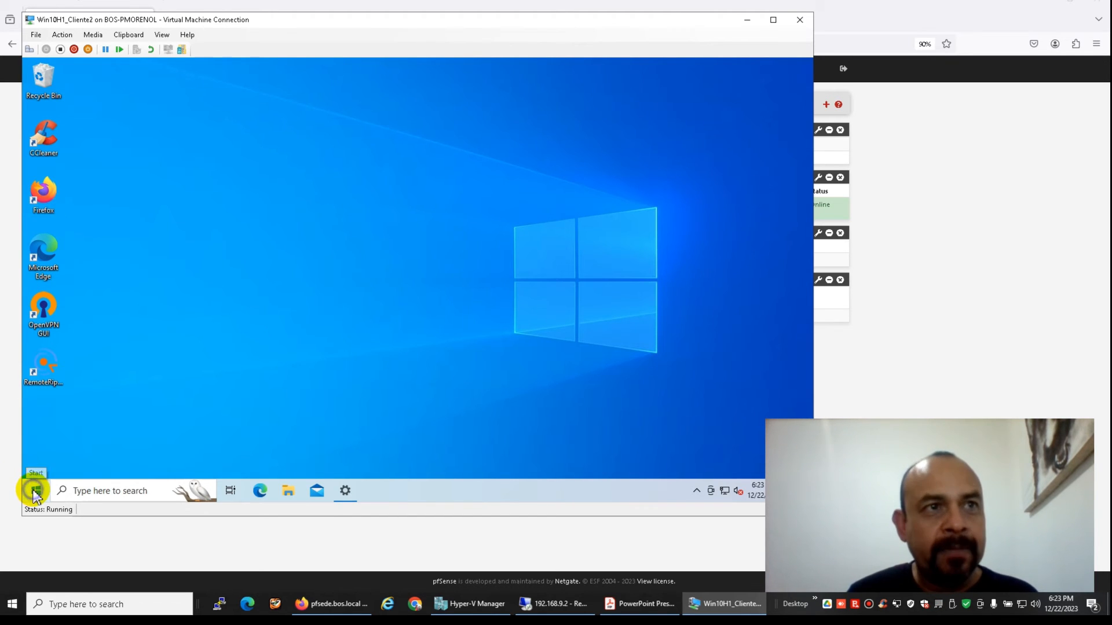
left_click(419, 384)
left_click(345, 490)
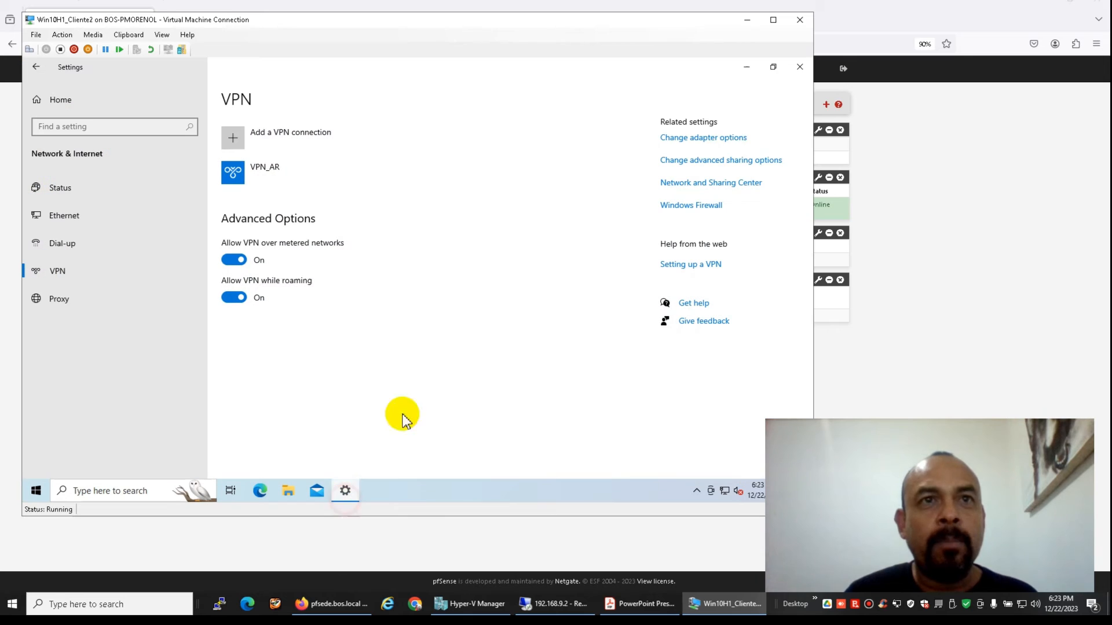
left_click(799, 68)
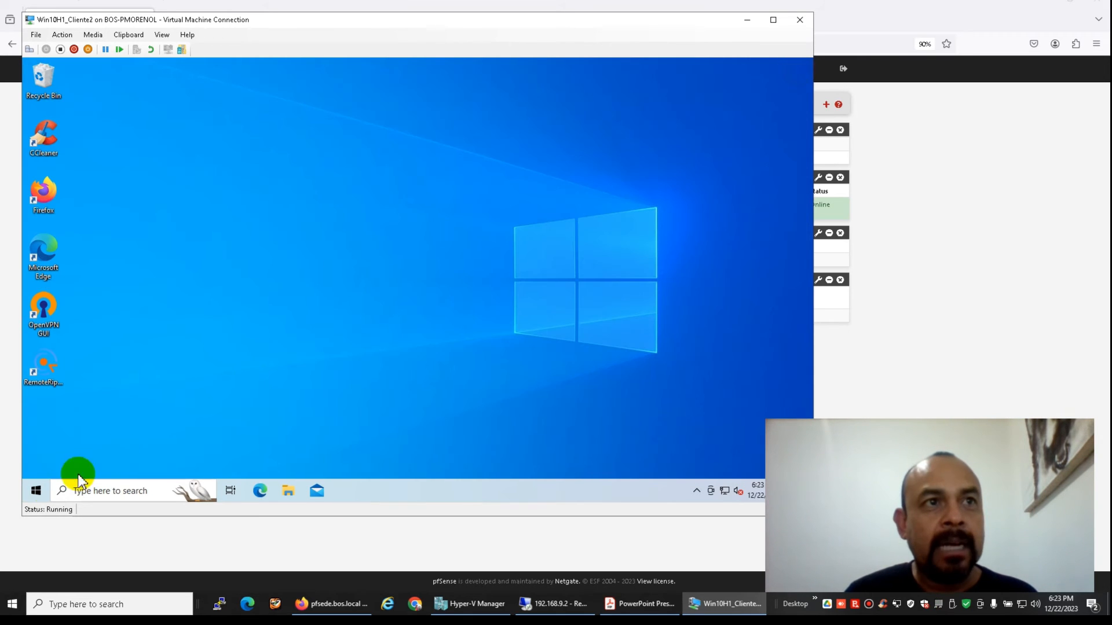
Restart the Windows VM from the Win+X menu and sign back in with the account password
right_click(34, 490)
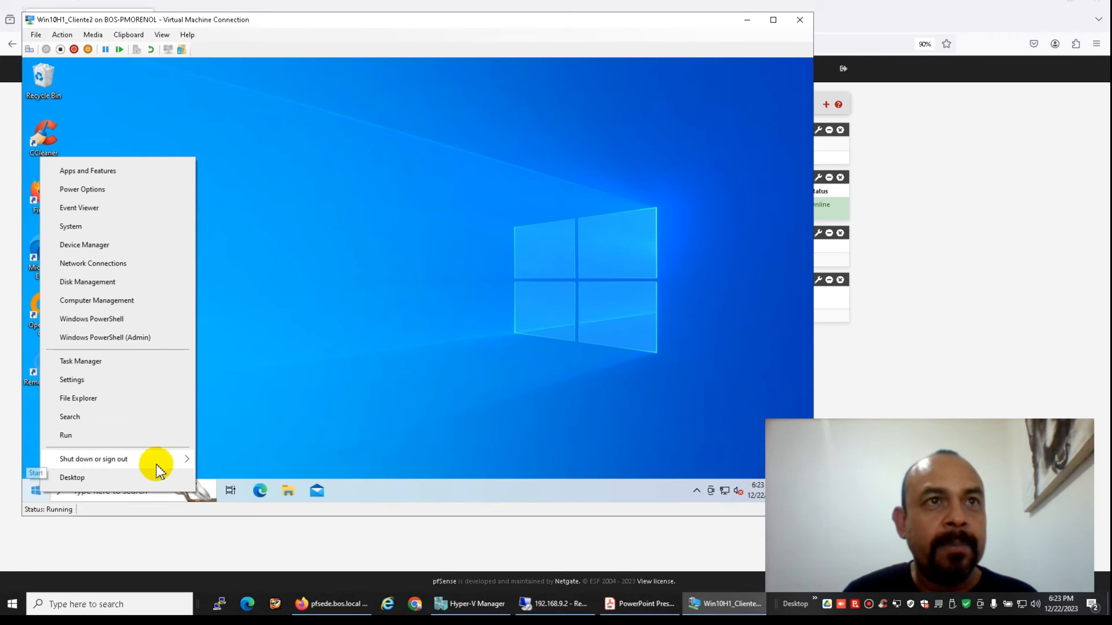
mouse_move(181, 460)
left_click(245, 455)
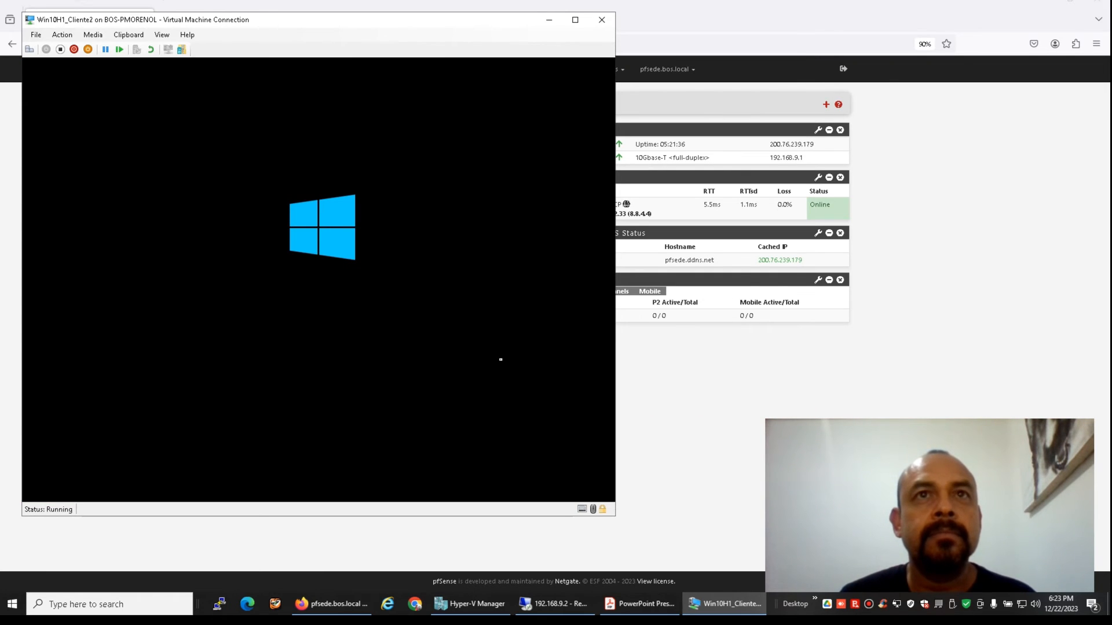
left_click(500, 360)
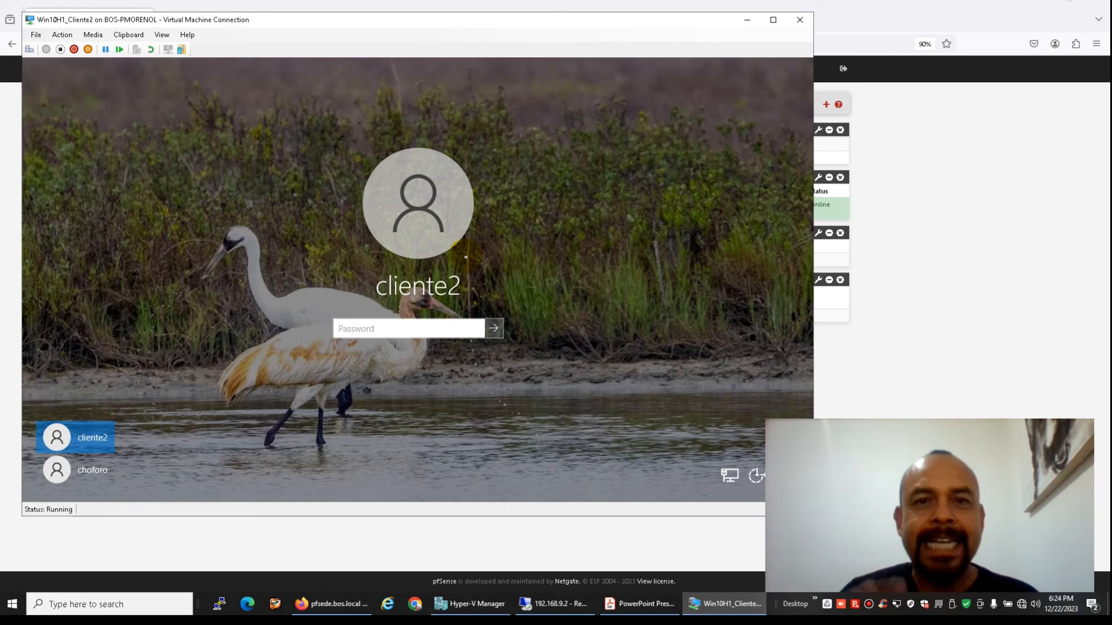
type("******")
key("Return")
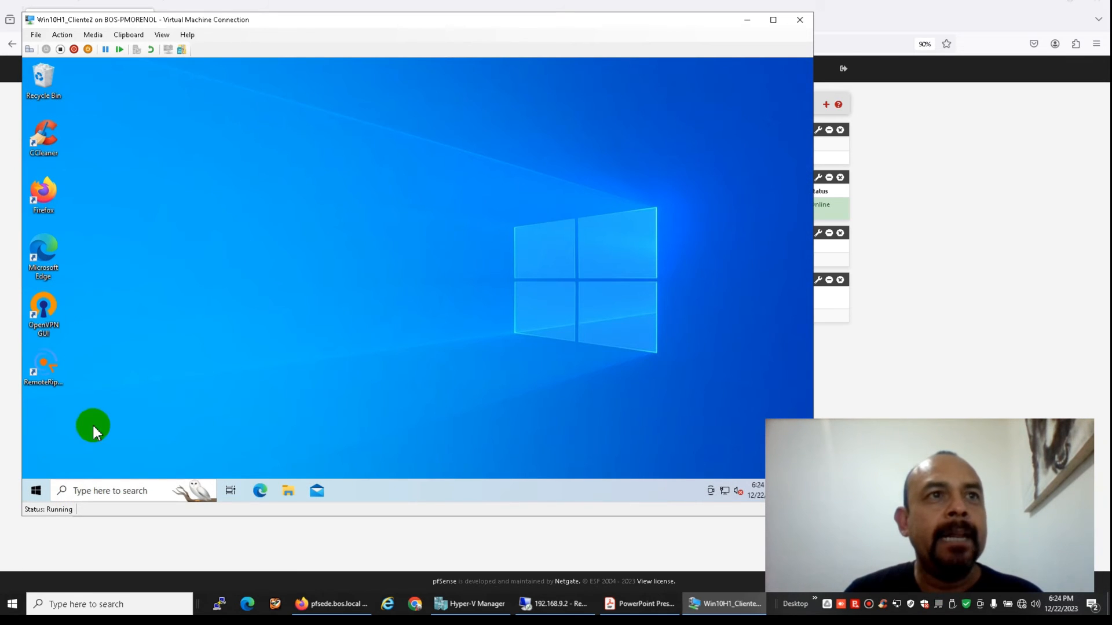
Start a continuous ping -t 192.168.9.1 in Command Prompt and launch Firefox, dismissing the file-in-use error
double_click(43, 194)
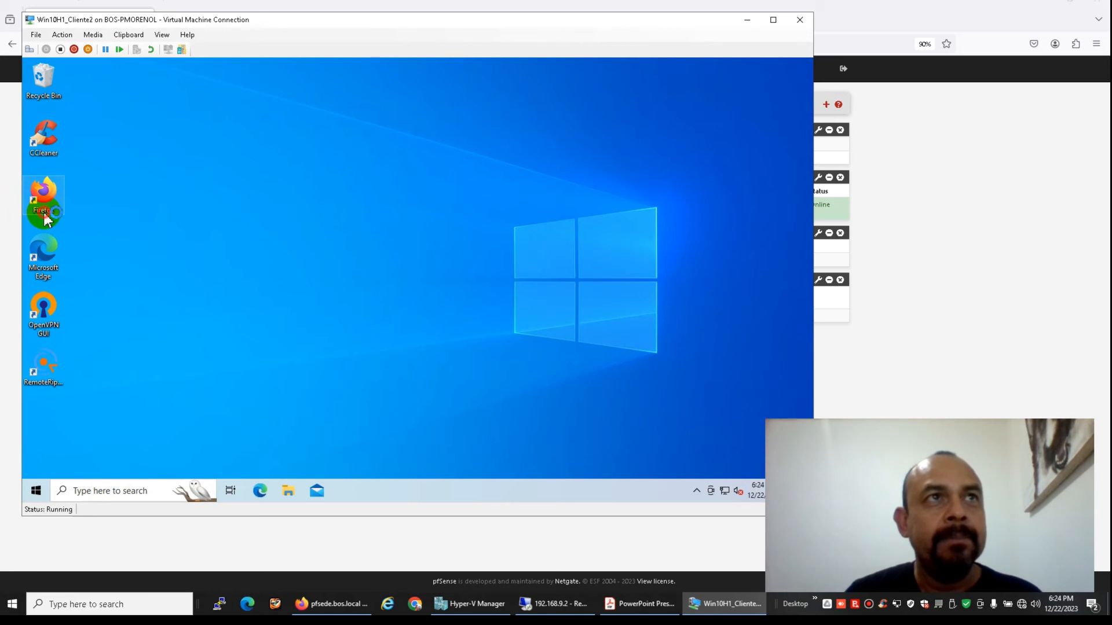
left_click(94, 490)
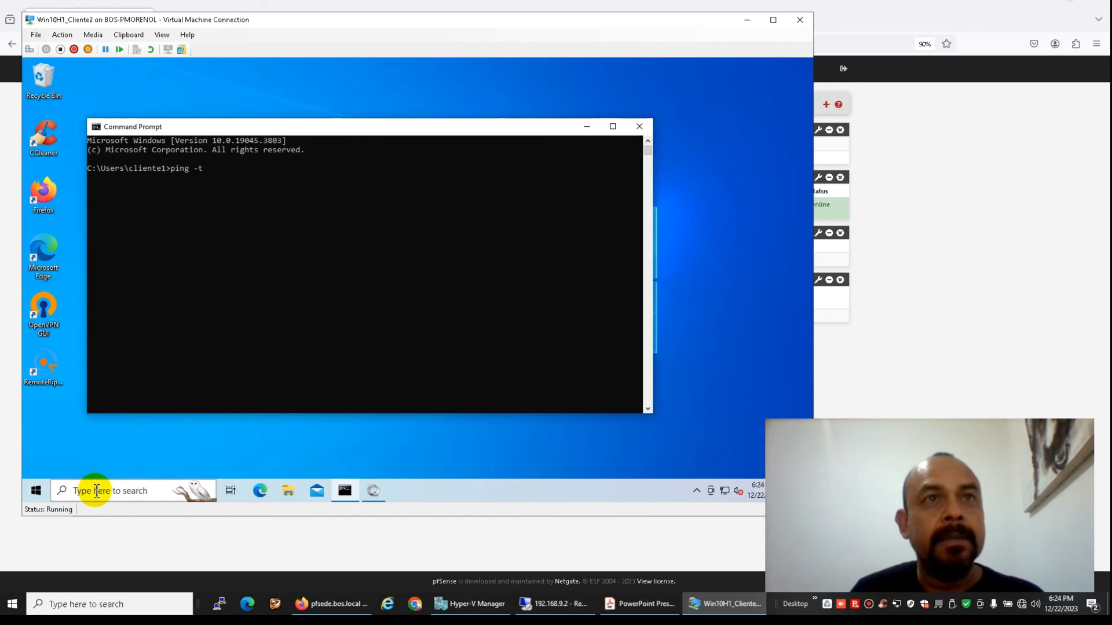
type("2.168.9.1")
key("Return")
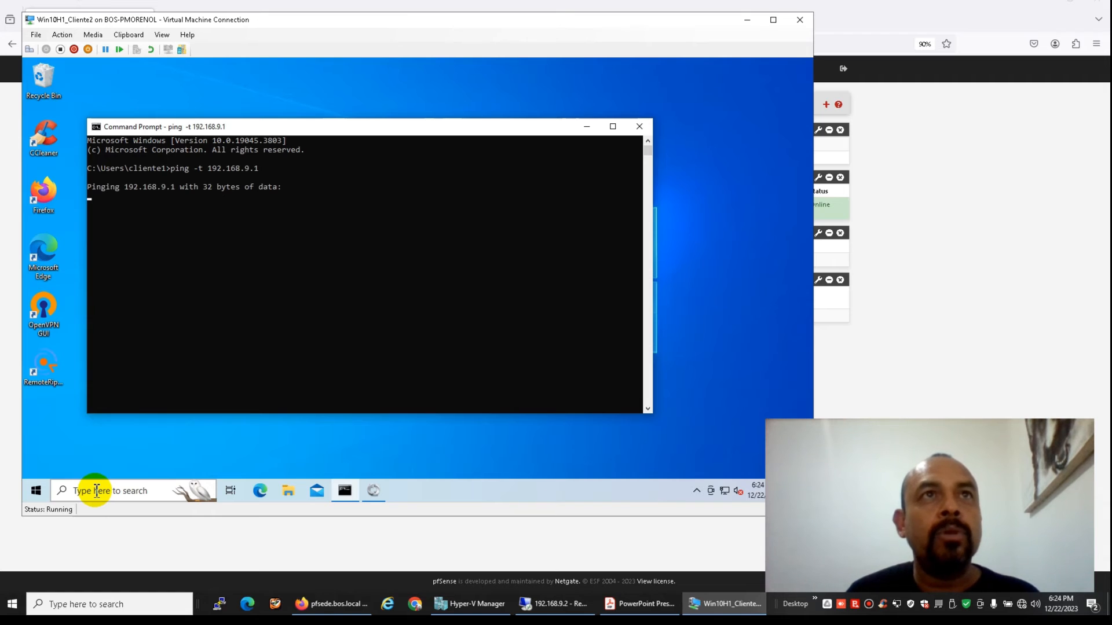
double_click(45, 193)
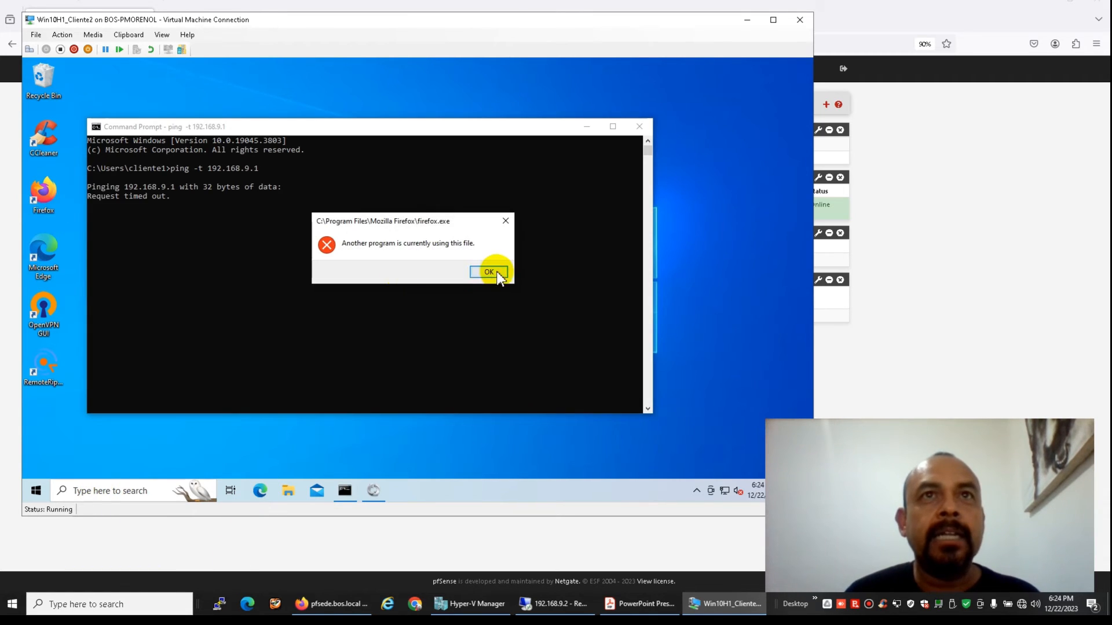
left_click(488, 272)
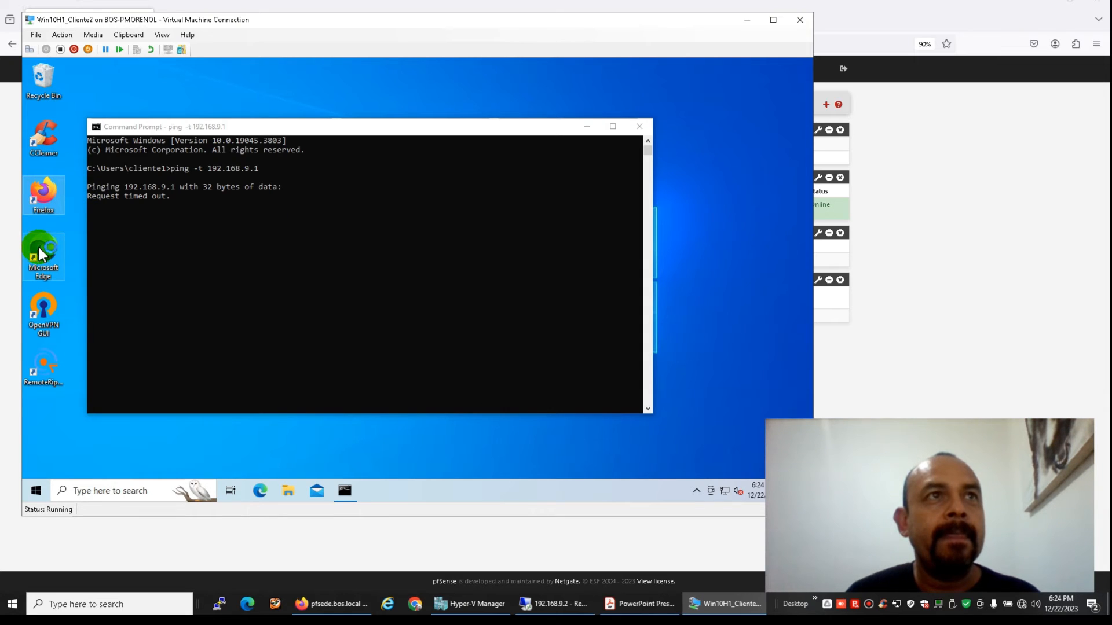
left_click_drag(345, 120, 461, 169)
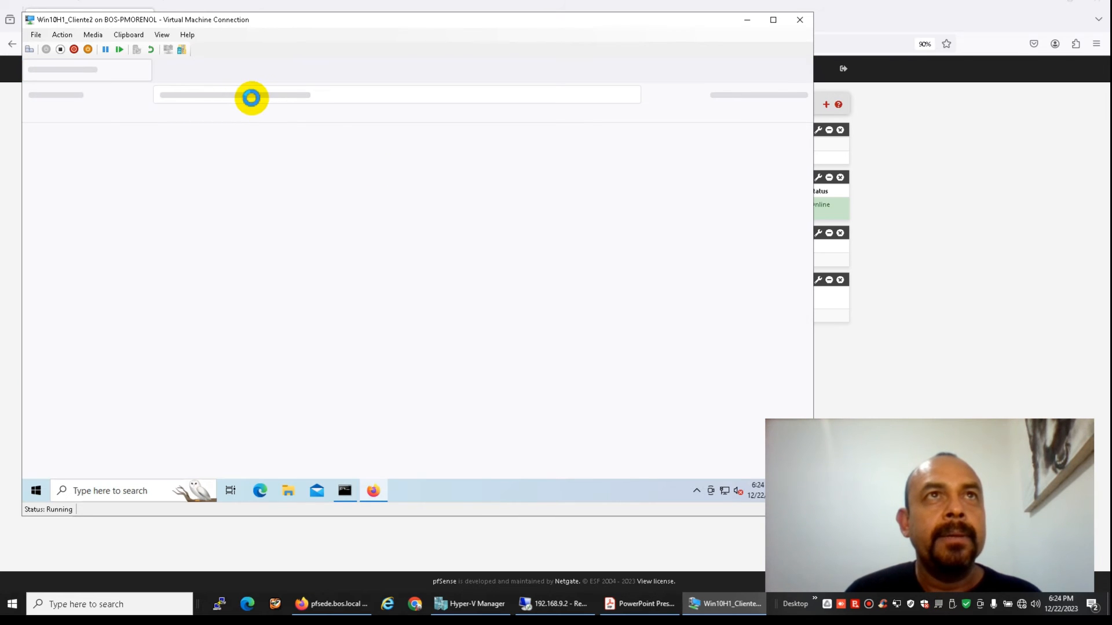
Try loading 192.168.9.1 in Firefox's address bar
left_click(251, 97)
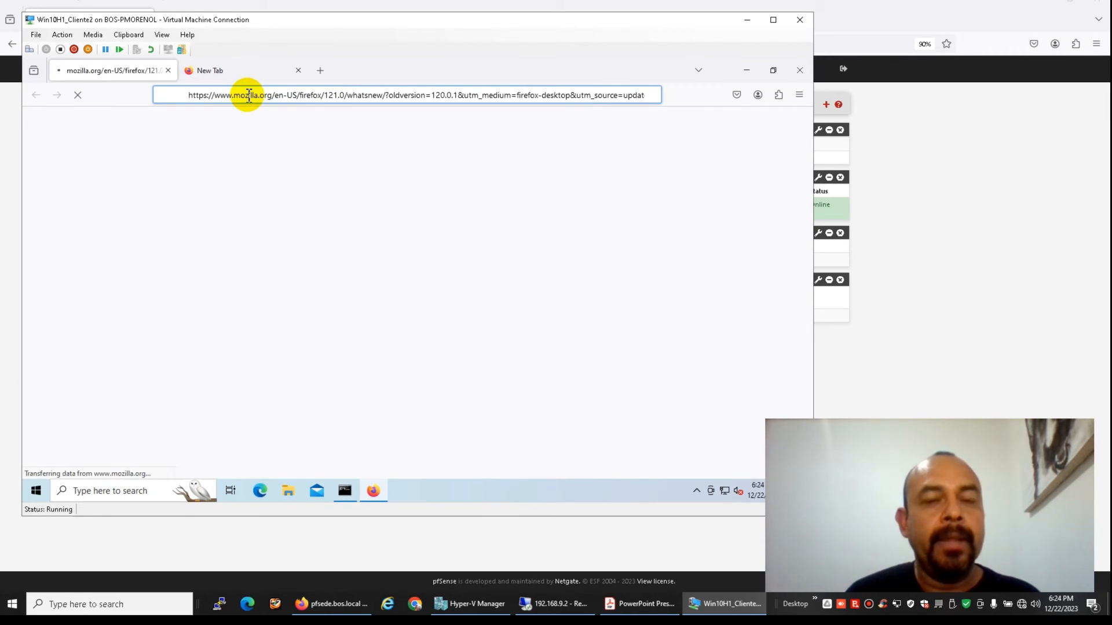
type("192")
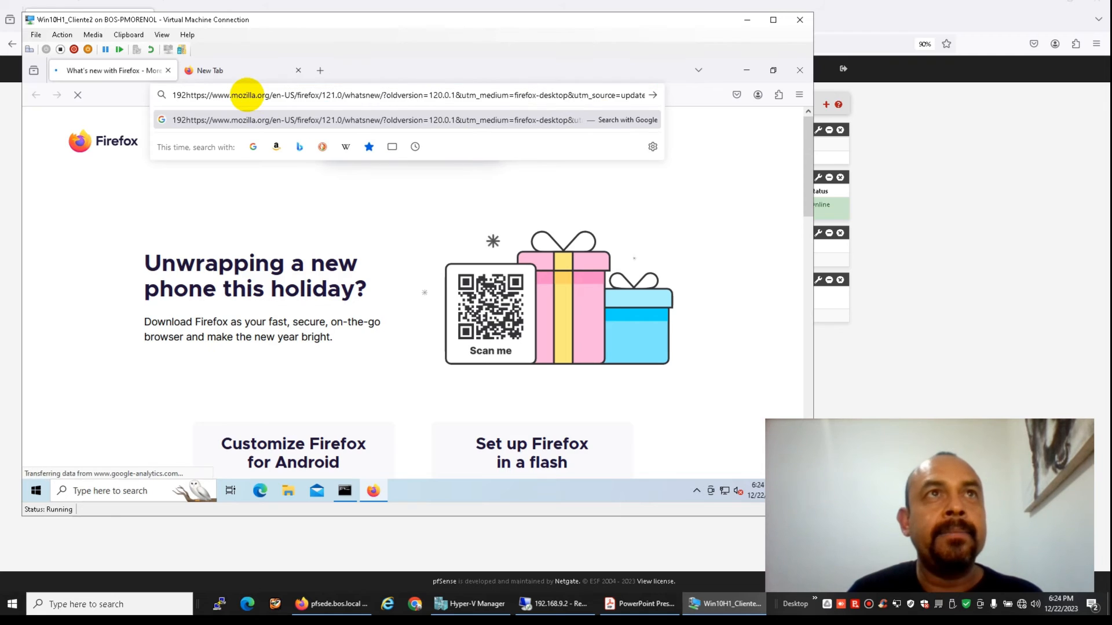
key("ctrl+a")
type("192.1")
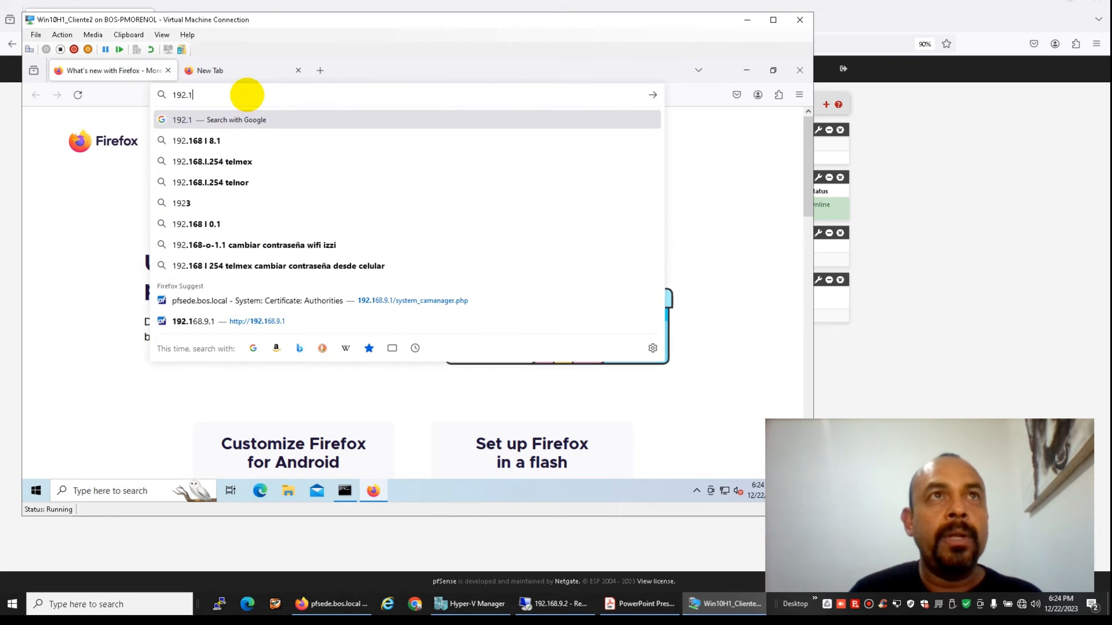
type("68.9.1")
key("Return")
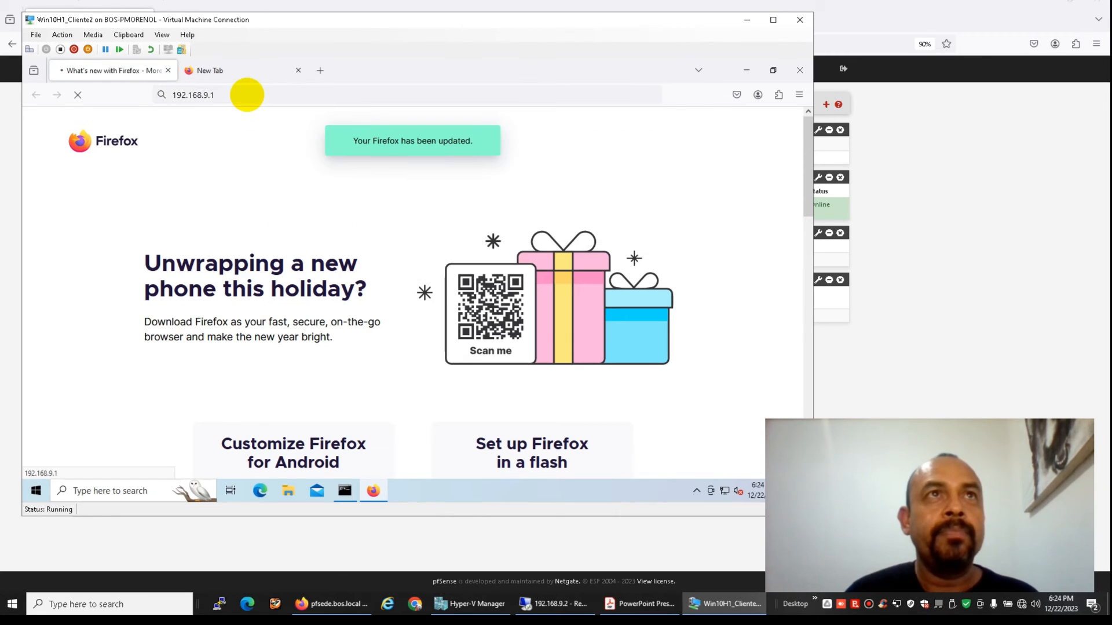
Check the client's public IP on ipchicken.com via Google, then bring the ping output back
left_click(255, 70)
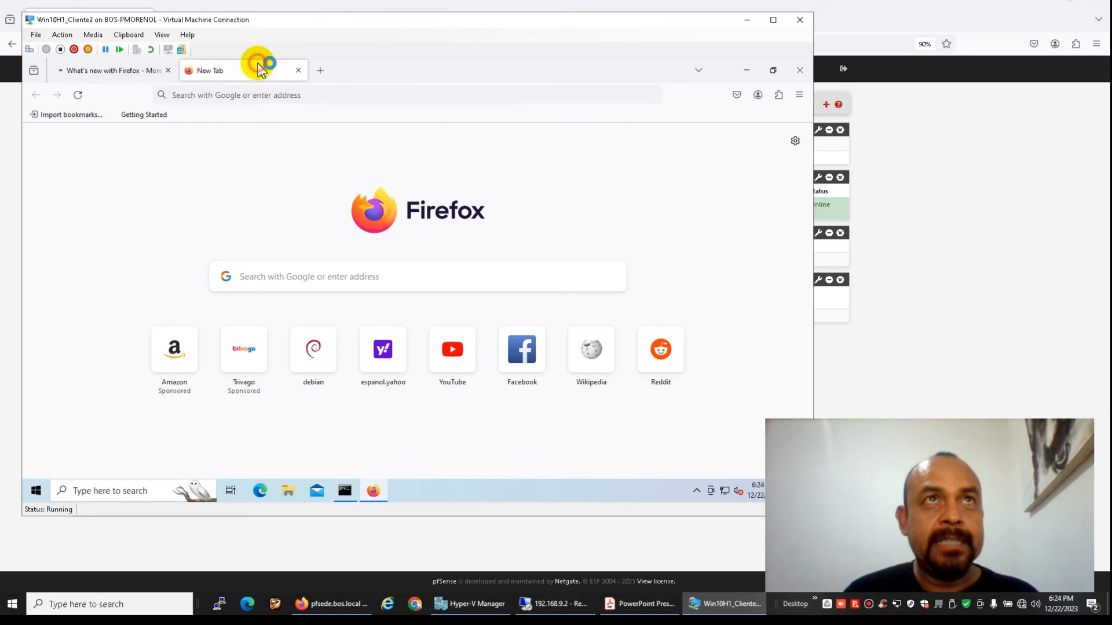
left_click(260, 95)
type("ip")
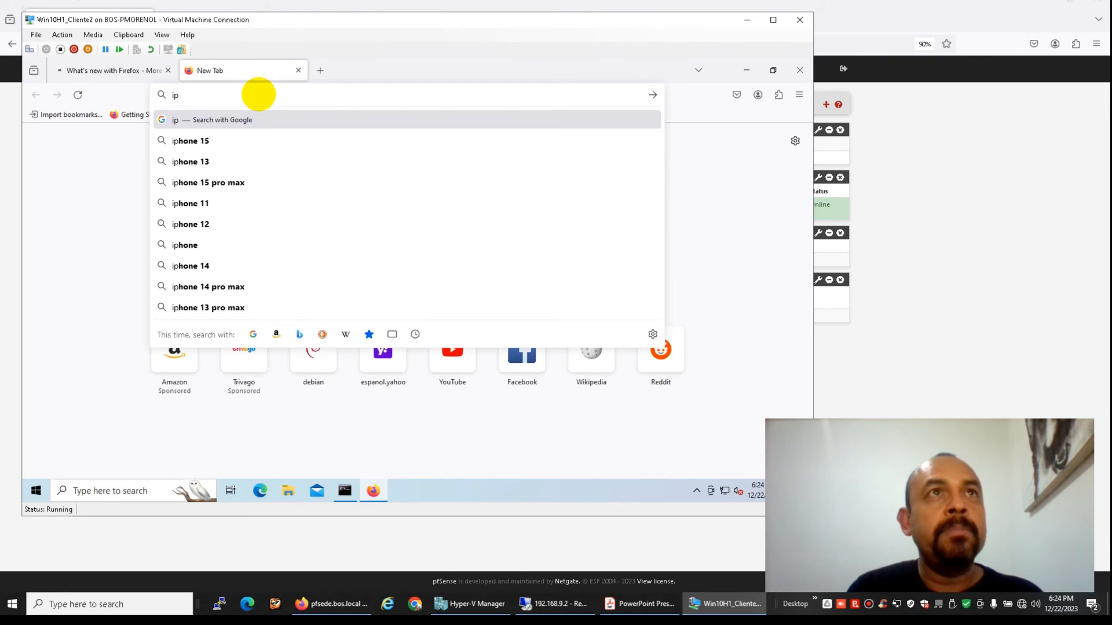
type("chi")
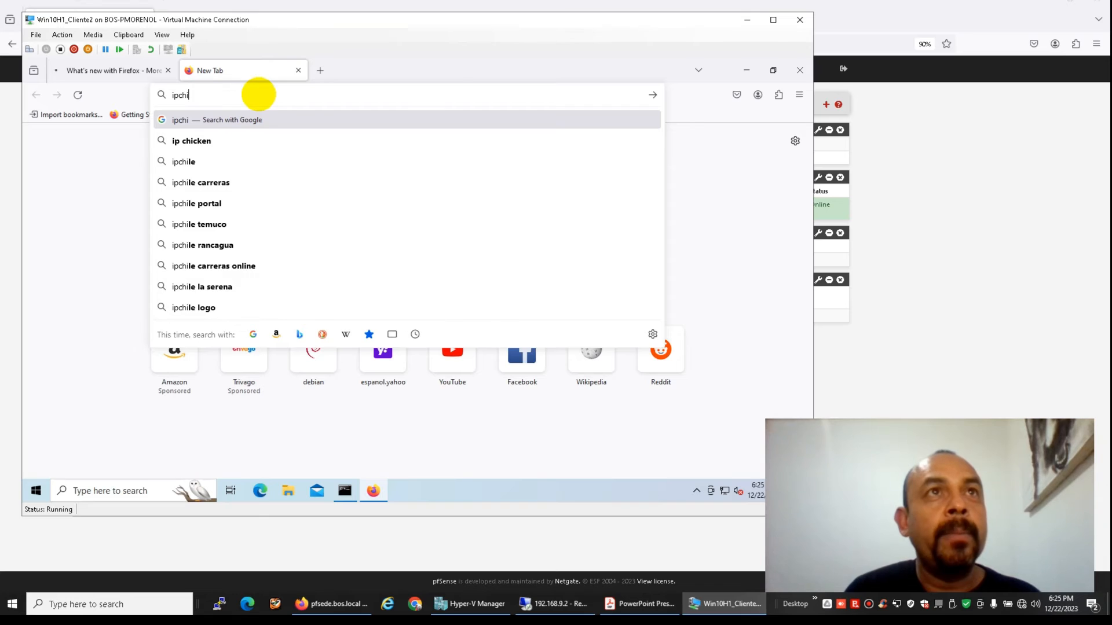
left_click(248, 140)
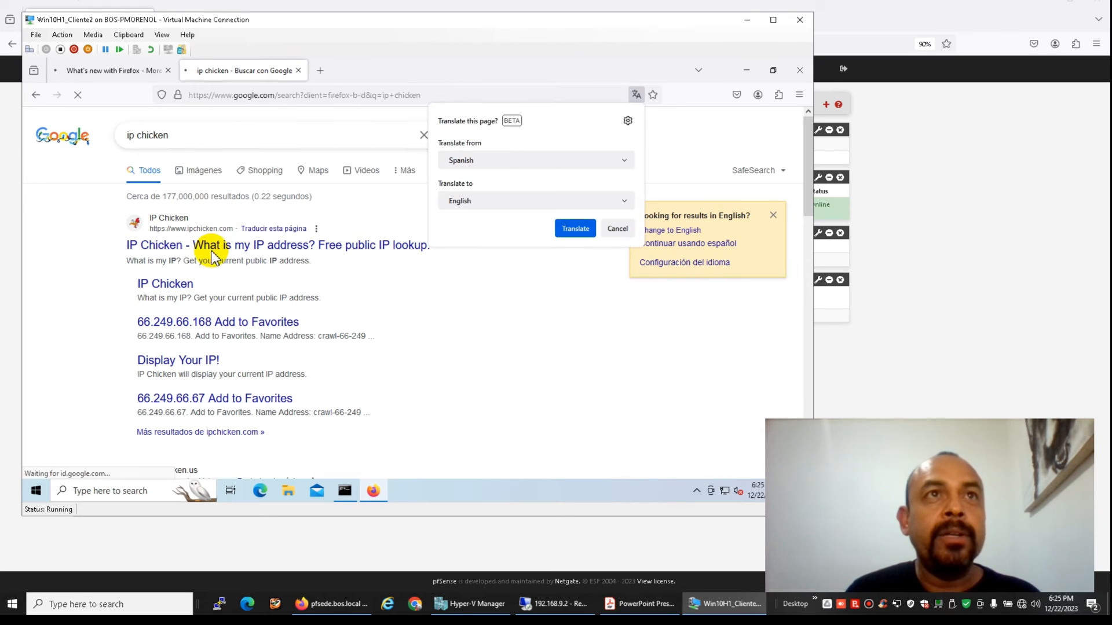
left_click(212, 247)
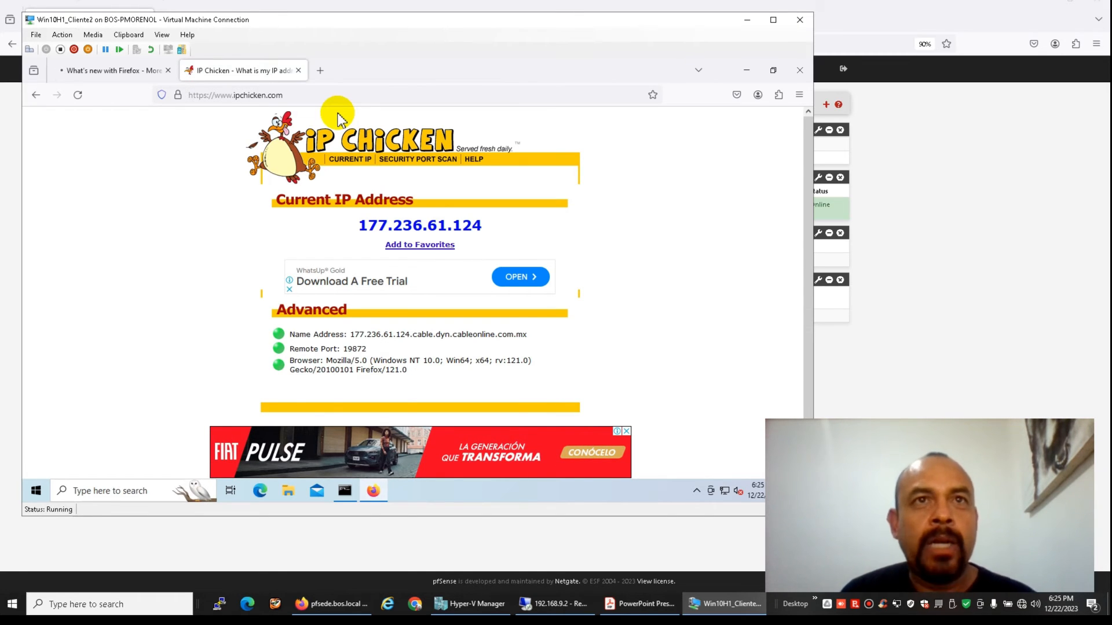
left_click(122, 70)
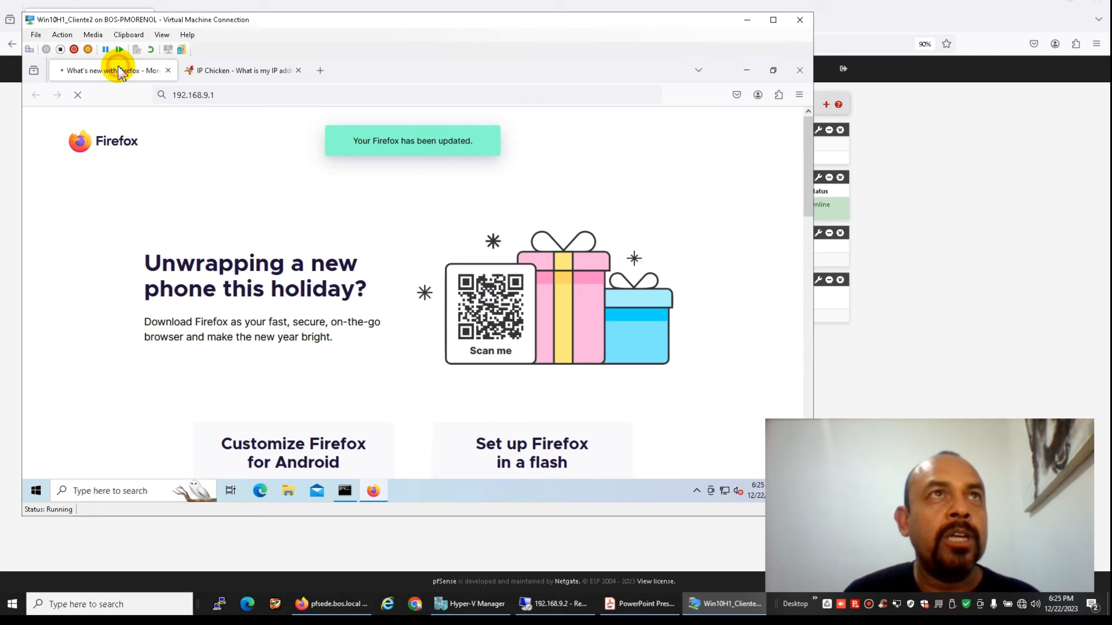
left_click(345, 491)
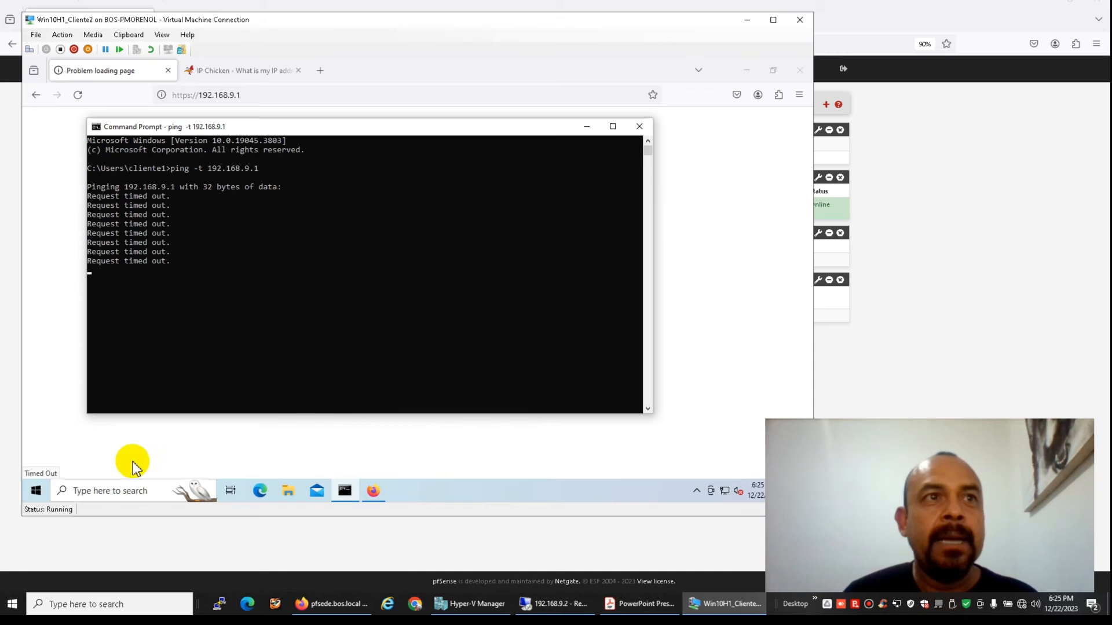
left_click(37, 492)
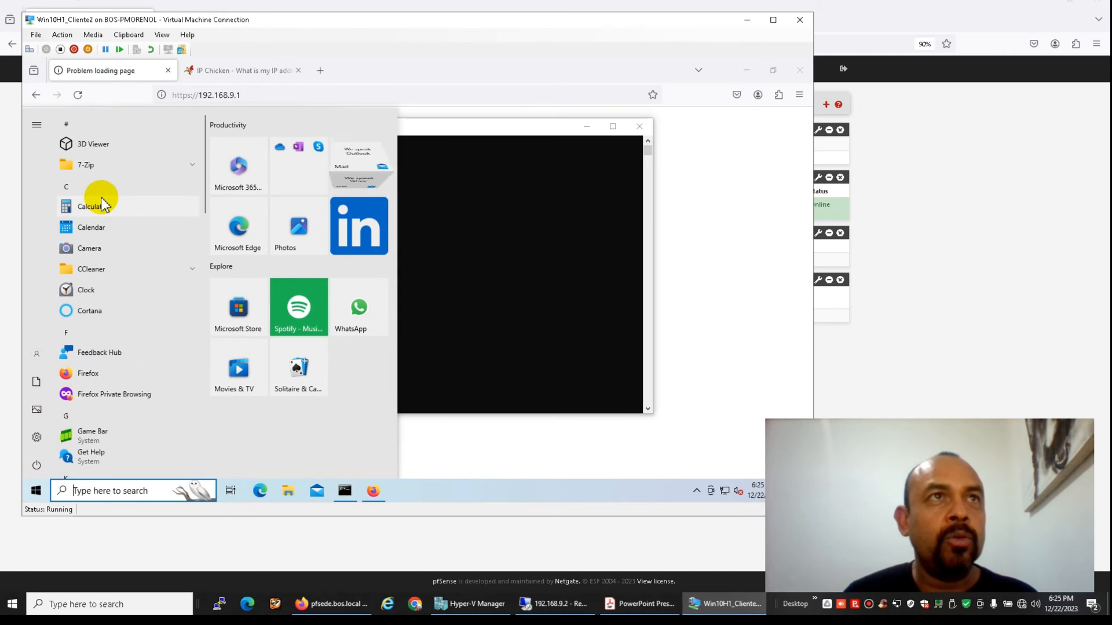
Open the VPN page under Network & Internet in Windows Settings
left_click(37, 437)
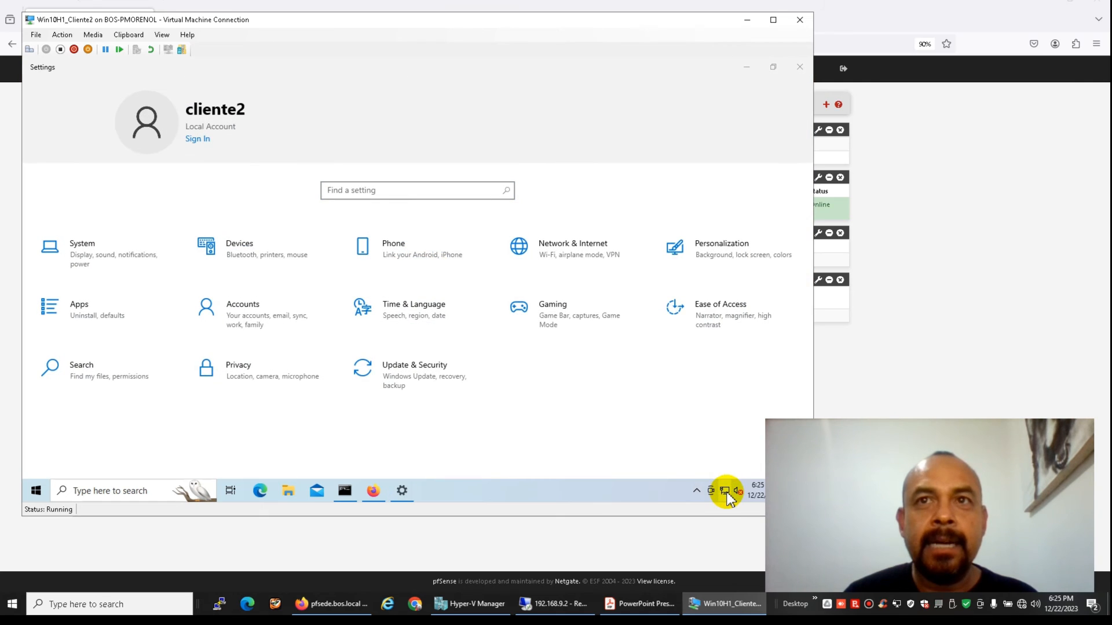
left_click(725, 493)
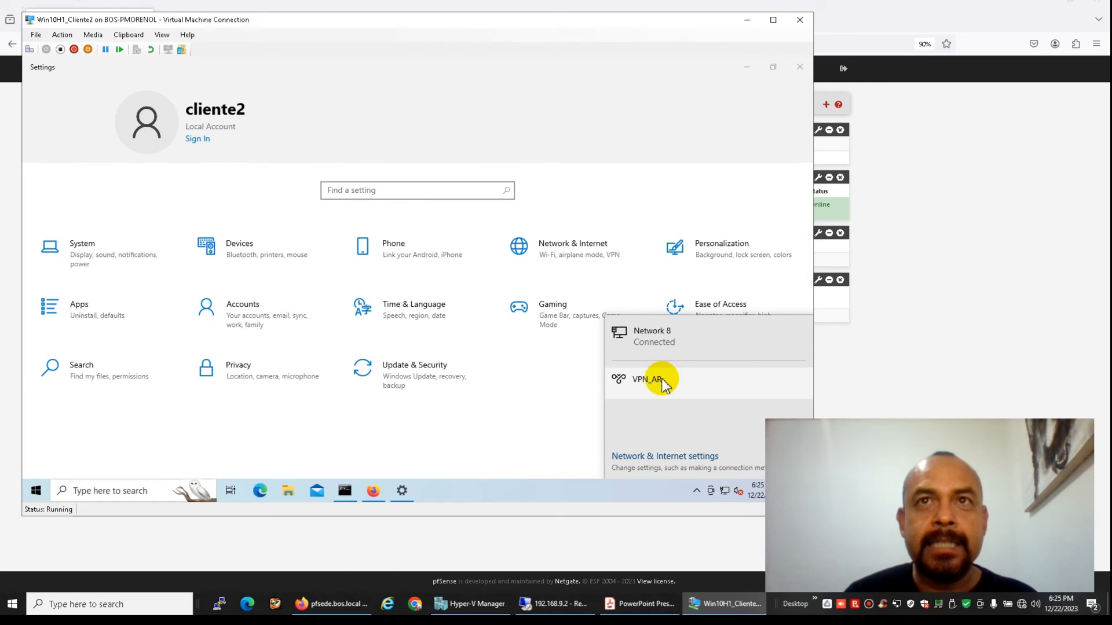
left_click(661, 373)
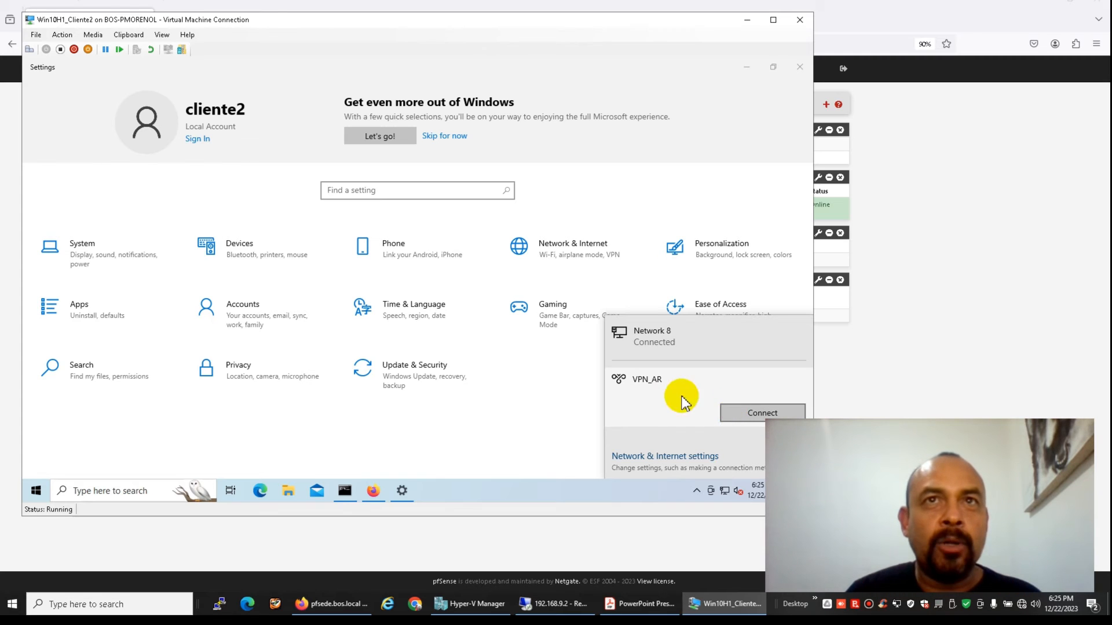
left_click(563, 247)
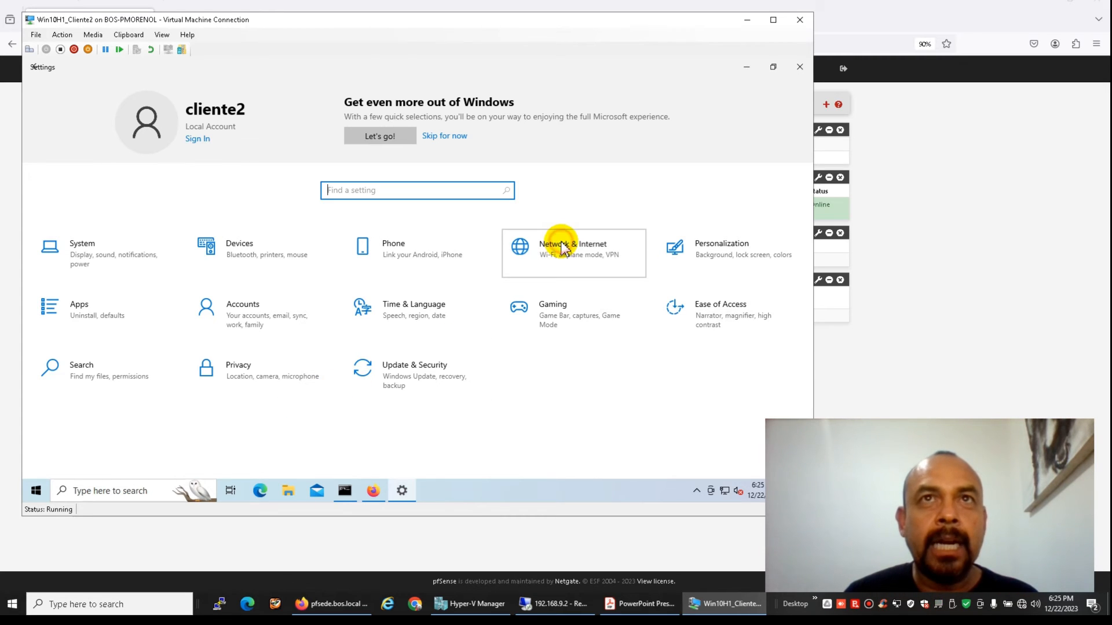
left_click(563, 247)
left_click(58, 272)
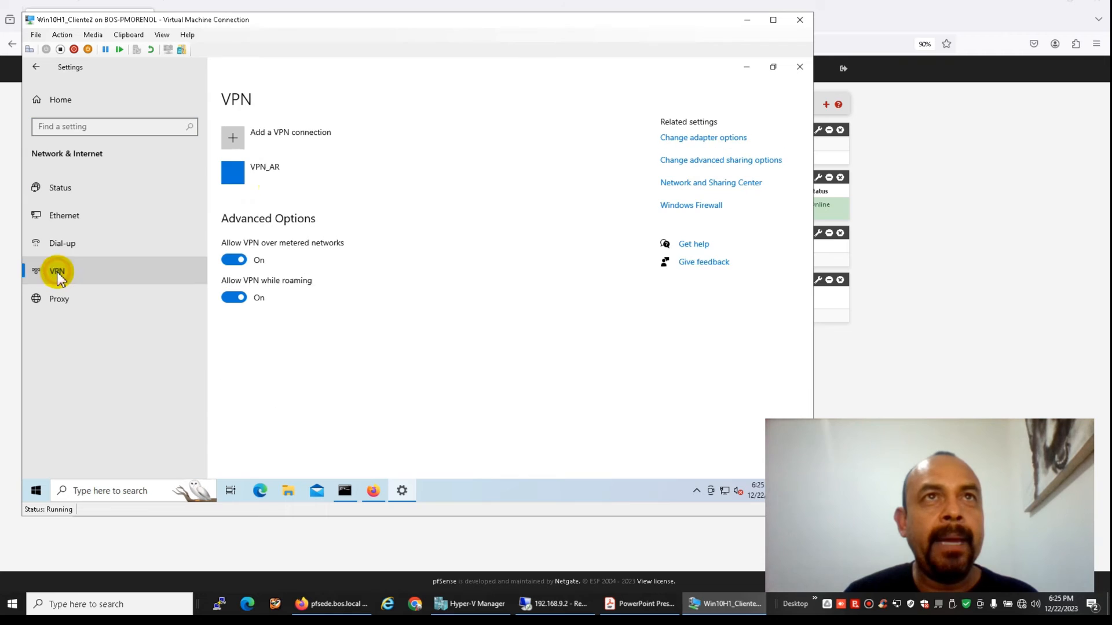
Connect VPN_AR by entering the client's user name and password, then minimize Settings
left_click(266, 178)
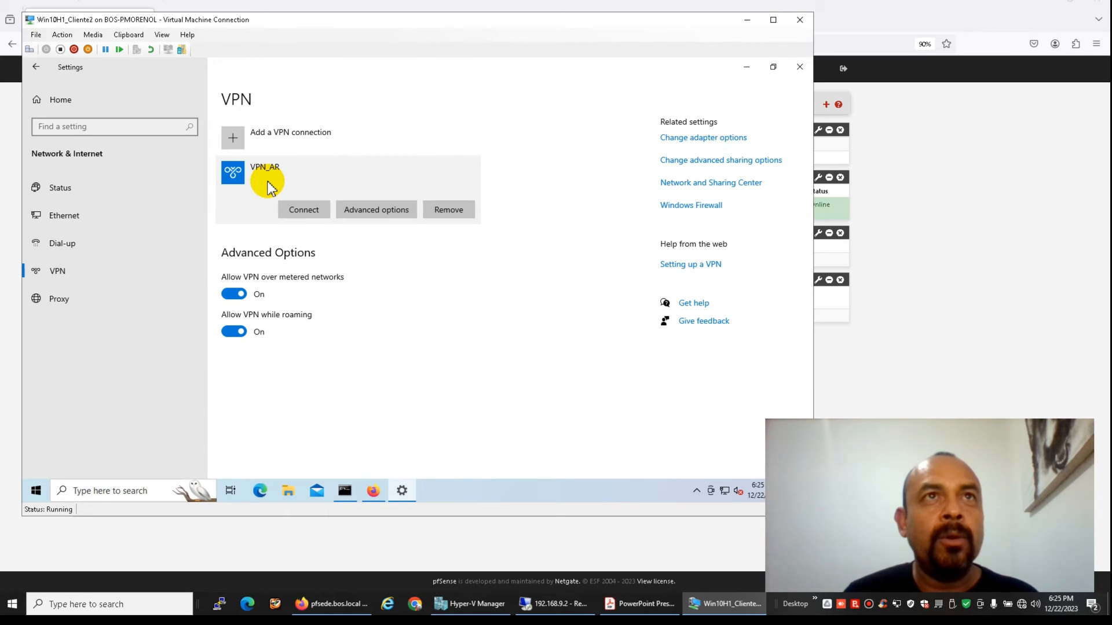
left_click(301, 210)
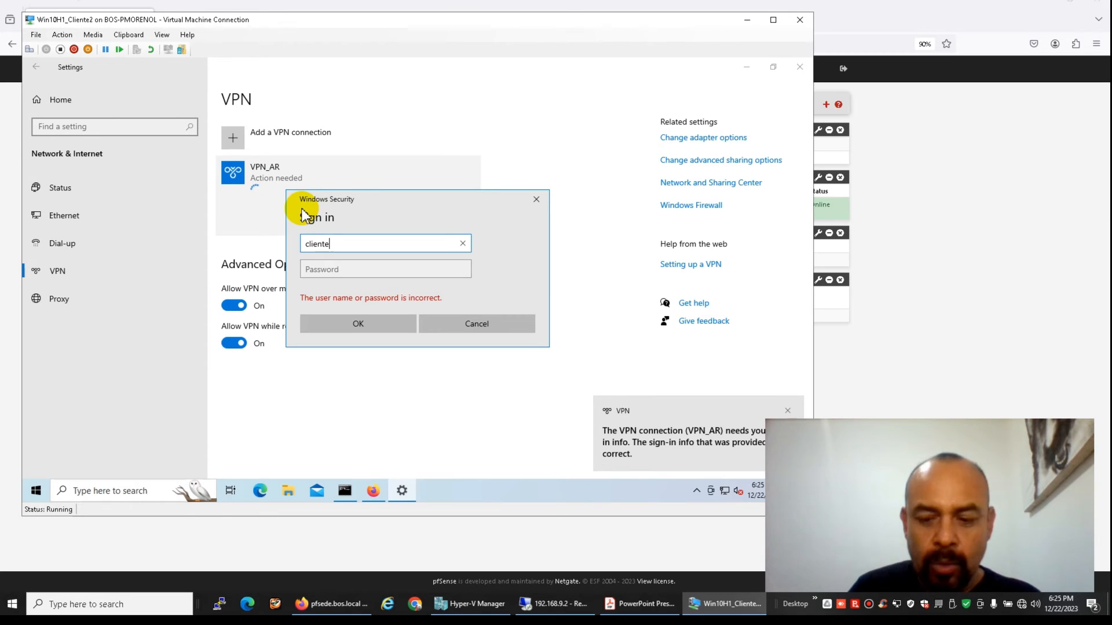
key("Tab")
type("•••••")
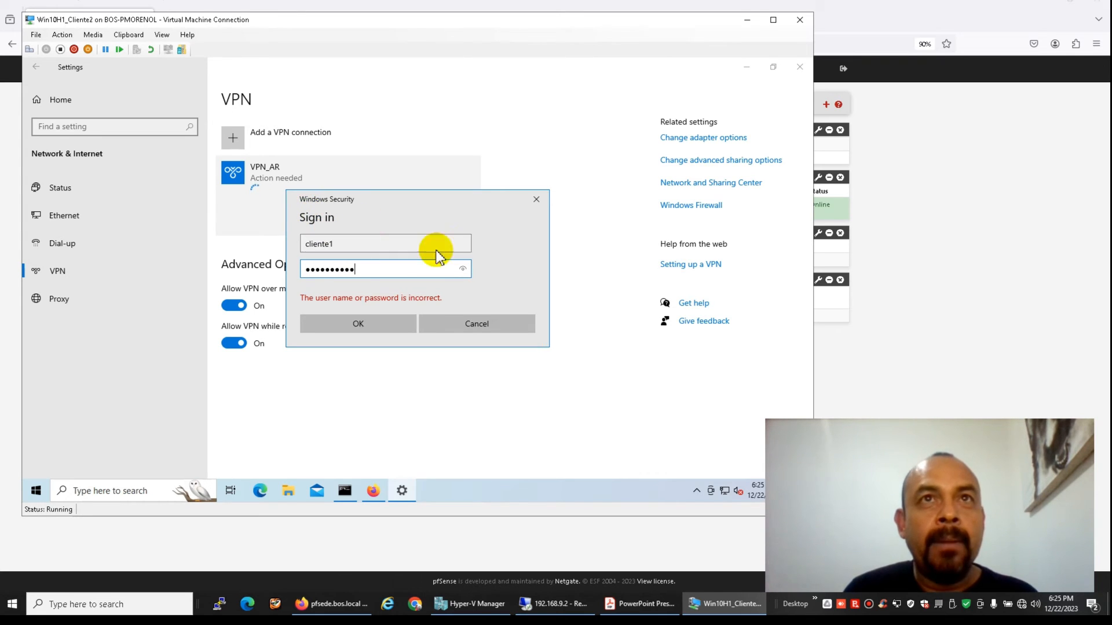
left_click(462, 269)
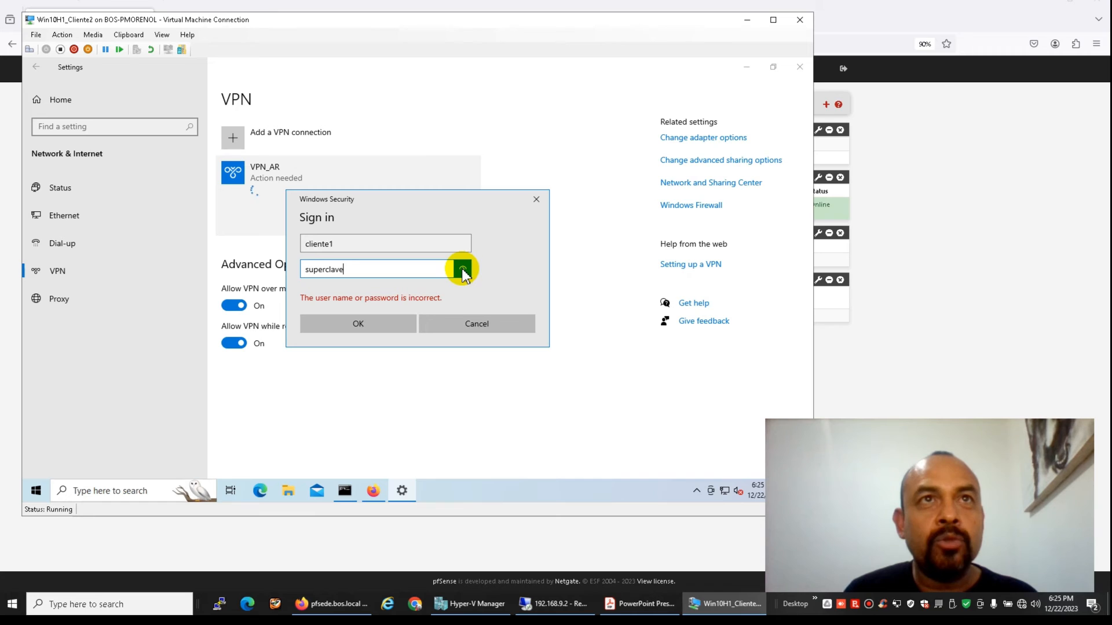
left_click(380, 325)
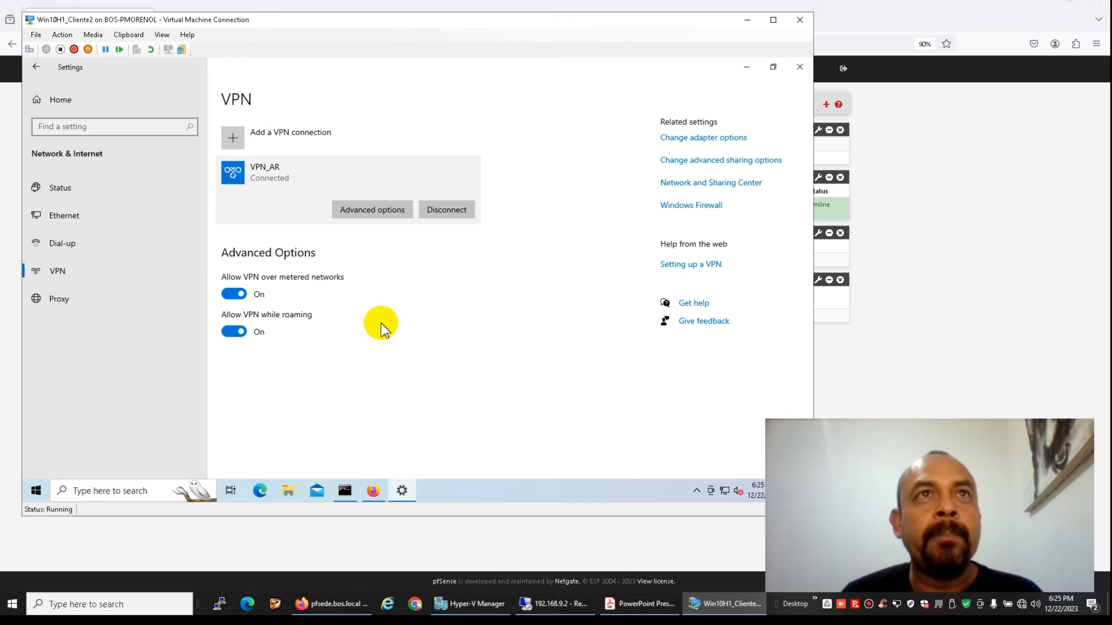
left_click(746, 67)
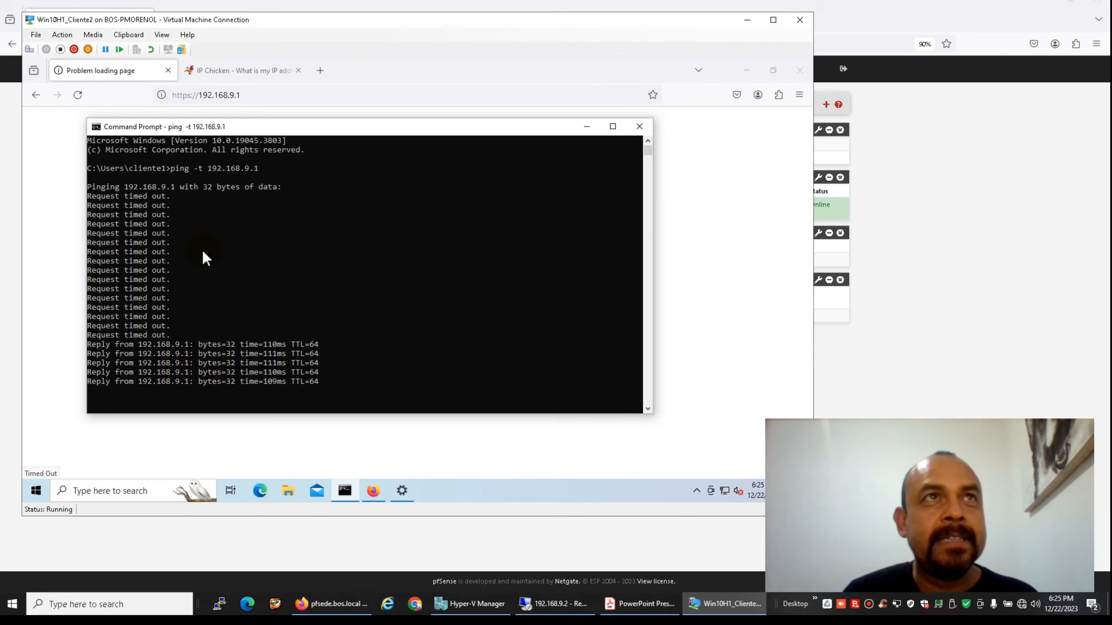
left_click(246, 95)
left_click(247, 96)
key("Return")
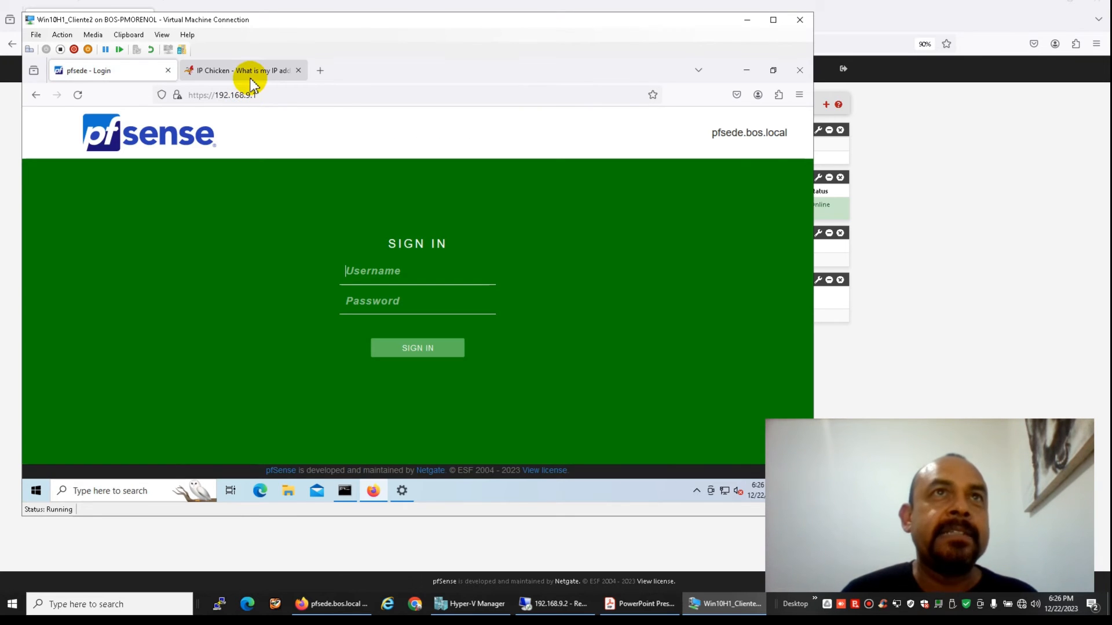
left_click(250, 78)
left_click(255, 91)
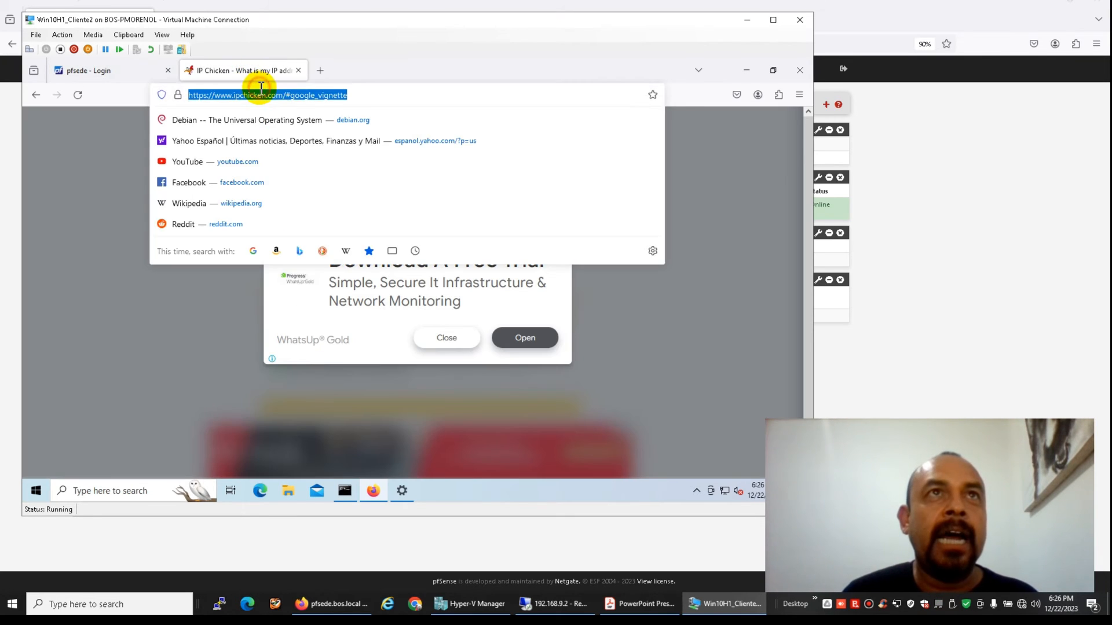
left_click(322, 71)
left_click(270, 70)
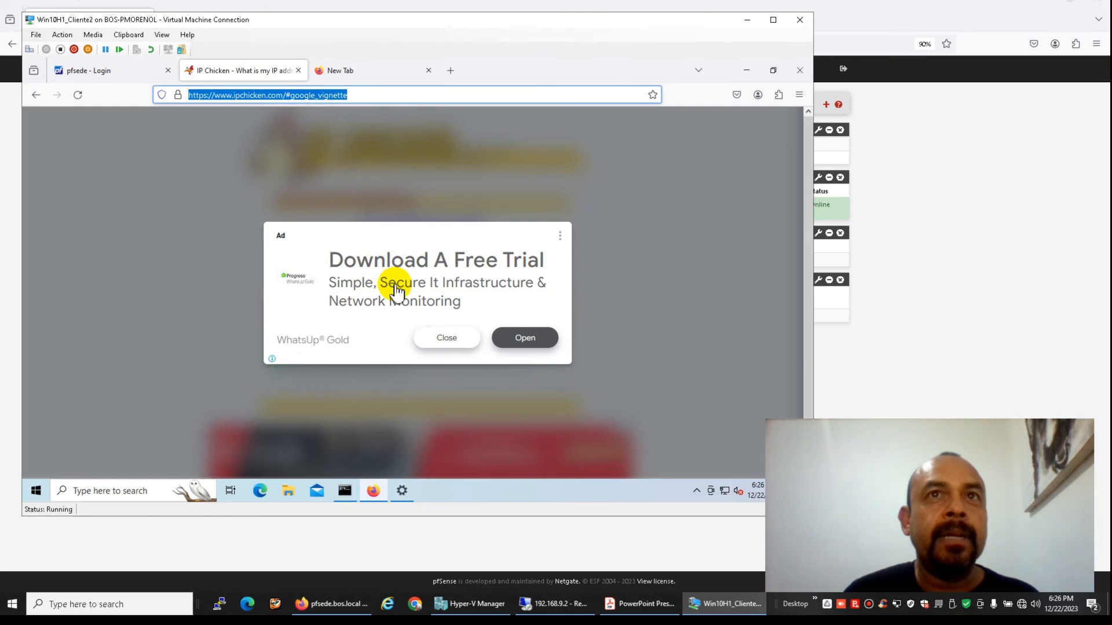
Close the IP Chicken ad and load 192.168.9.100/phpmyadmin in the new tab
left_click(458, 340)
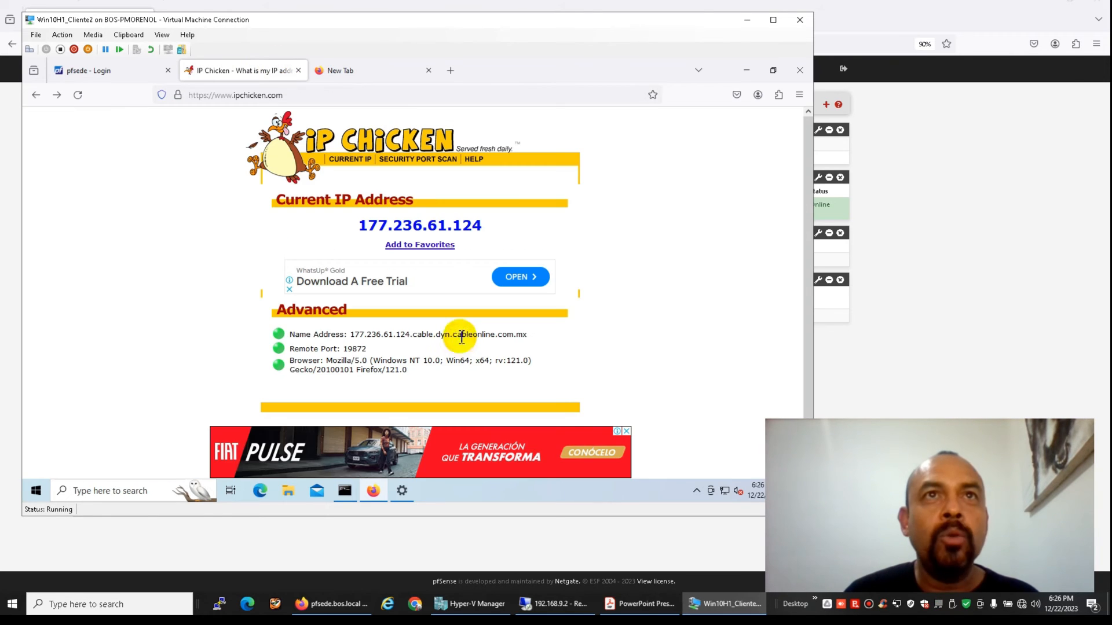
left_click(350, 71)
left_click(348, 94)
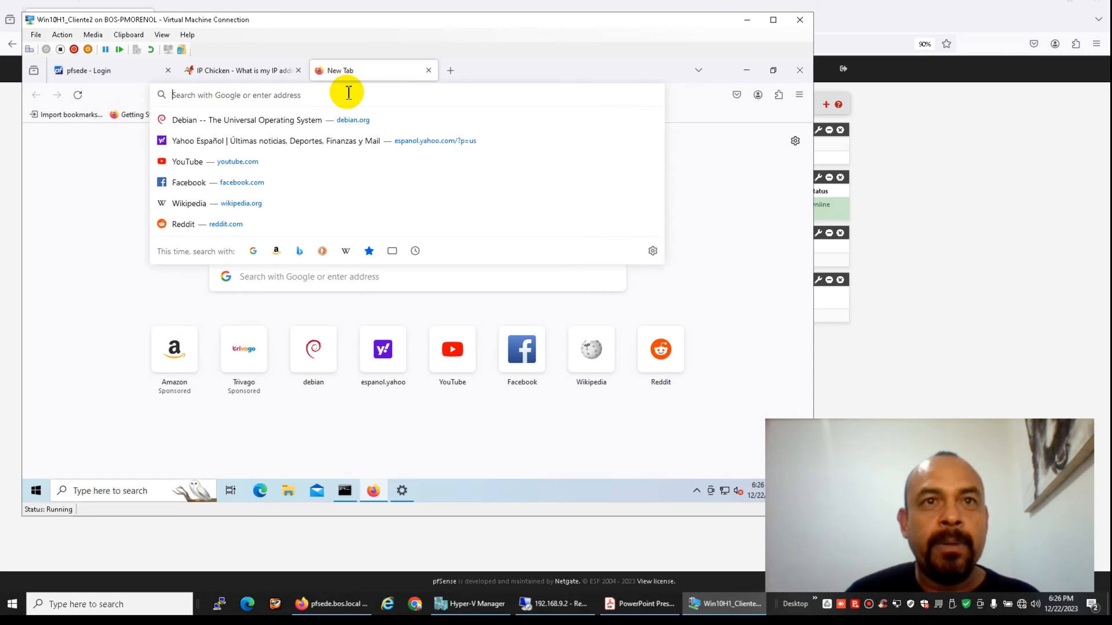
type("192.168.")
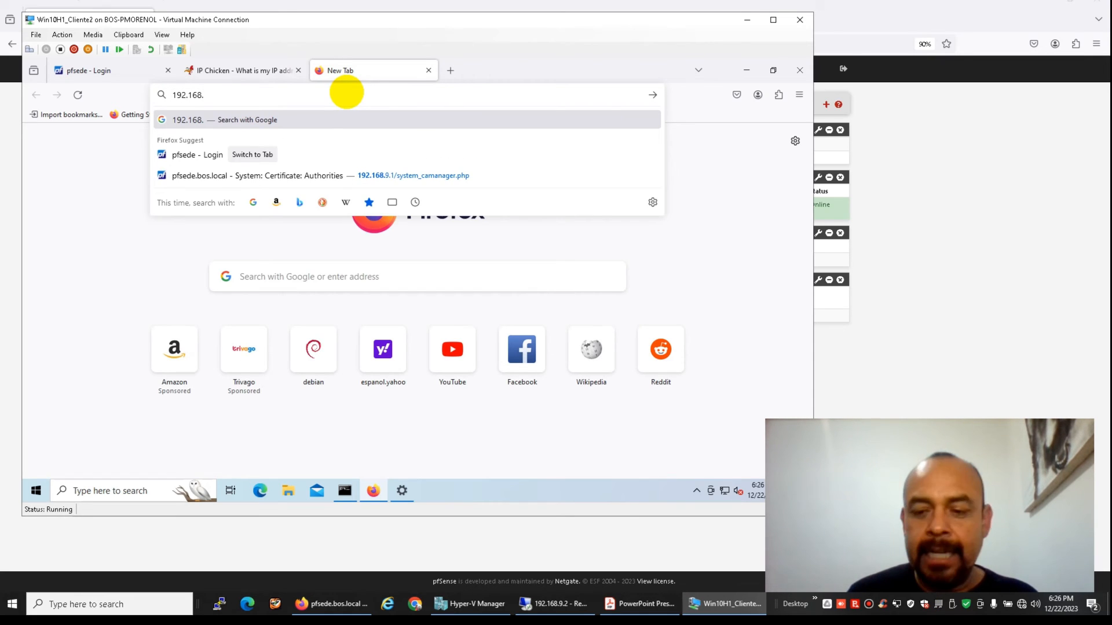
type("9.100/")
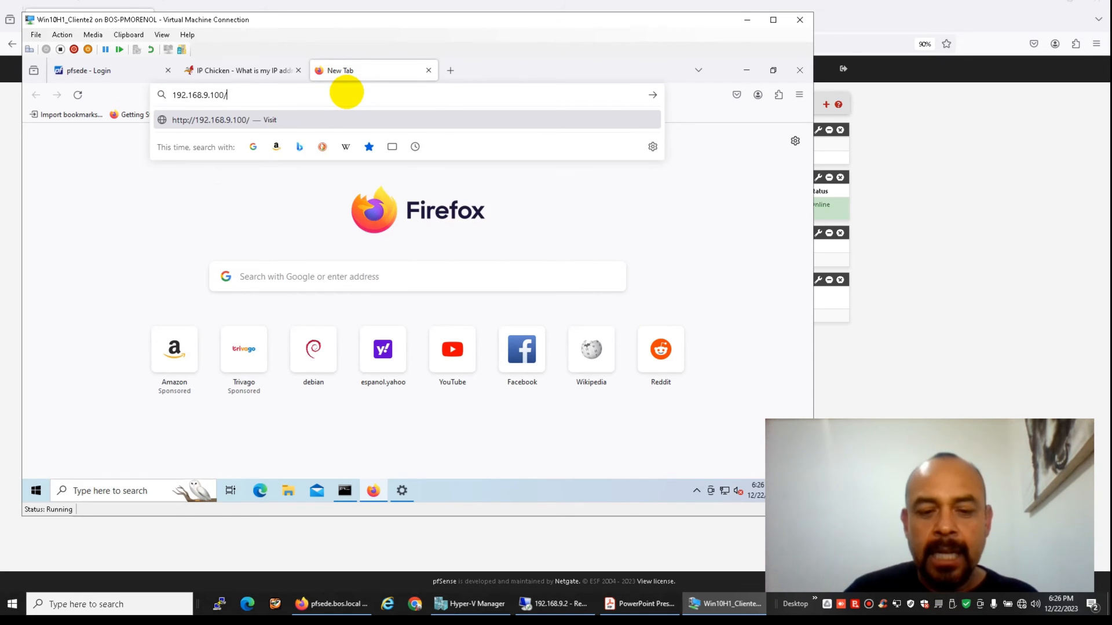
type("phpmyadmin")
key("Return")
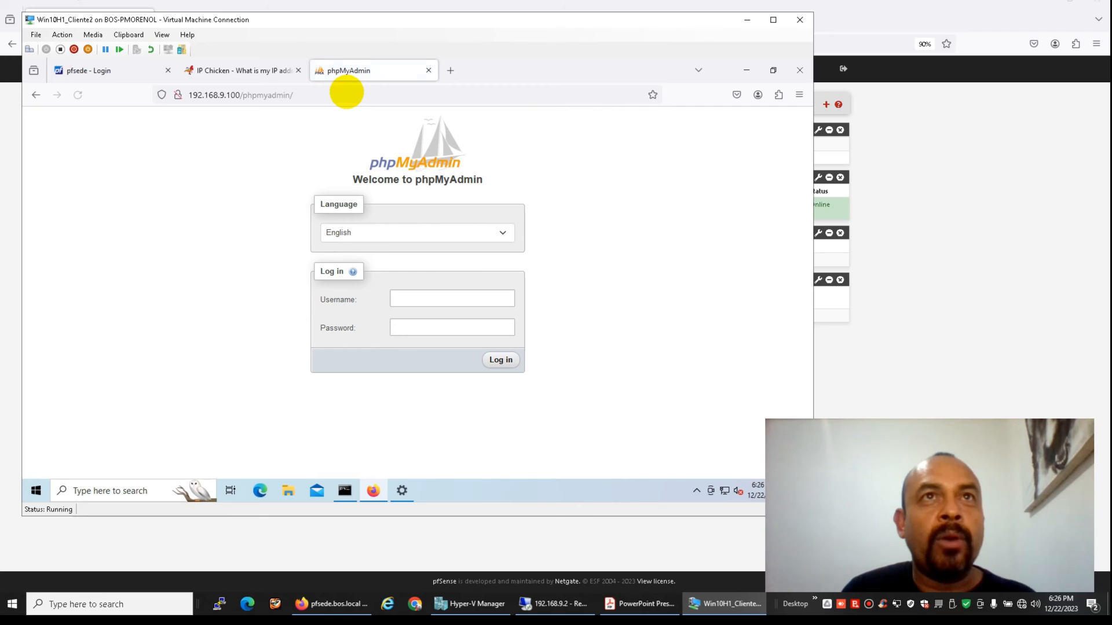
Log in to phpMyAdmin as root with the password and save the login in Firefox
left_click(405, 299)
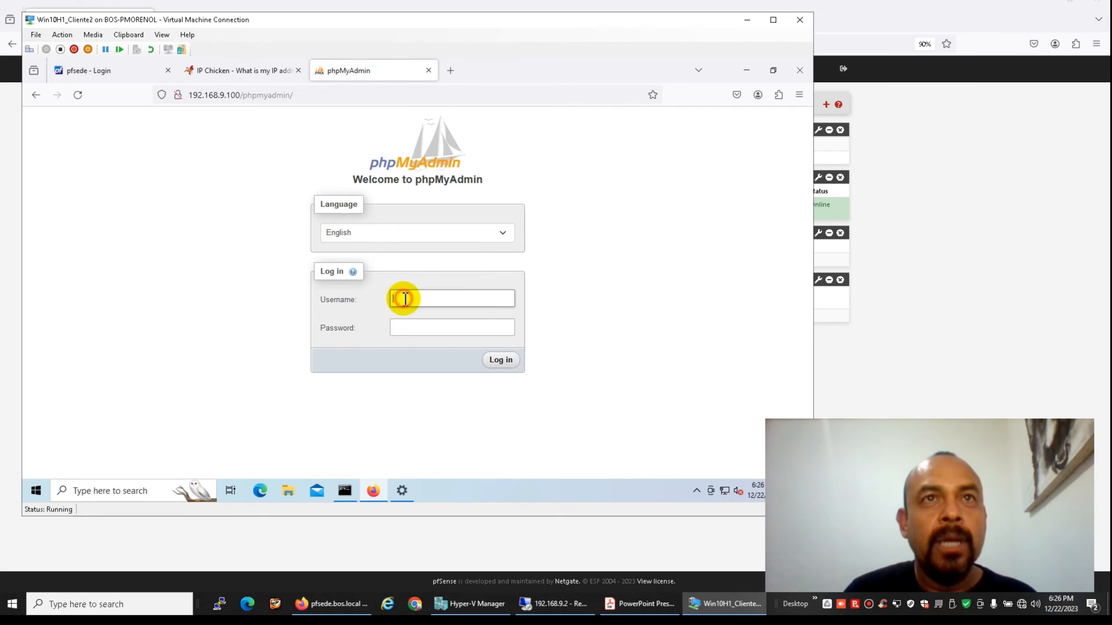
key("Tab")
type("*******")
key("Return")
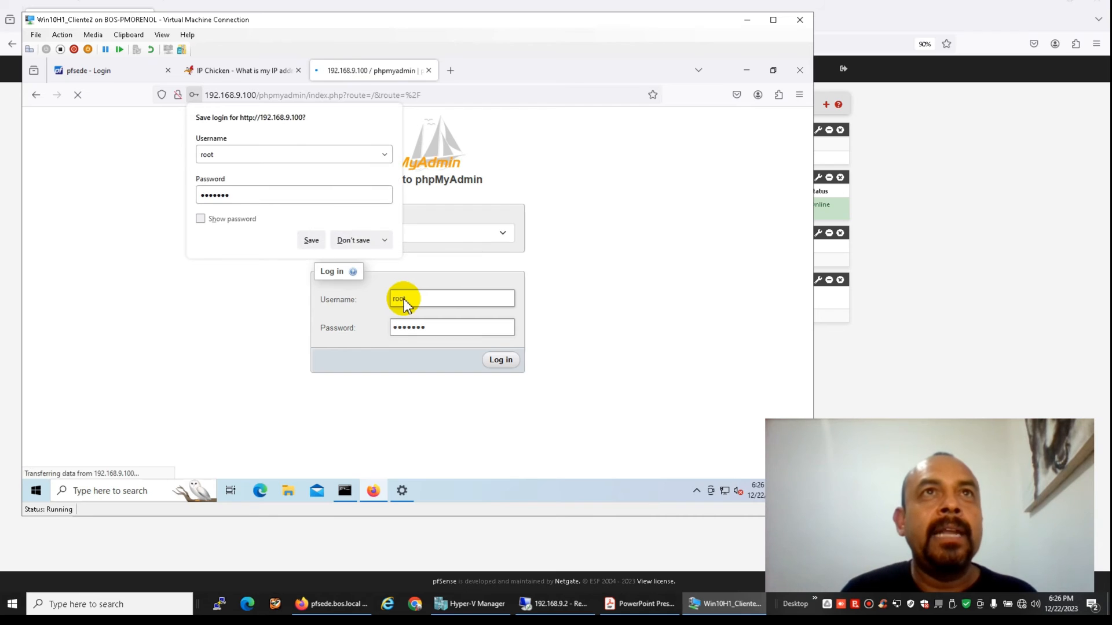
left_click(312, 239)
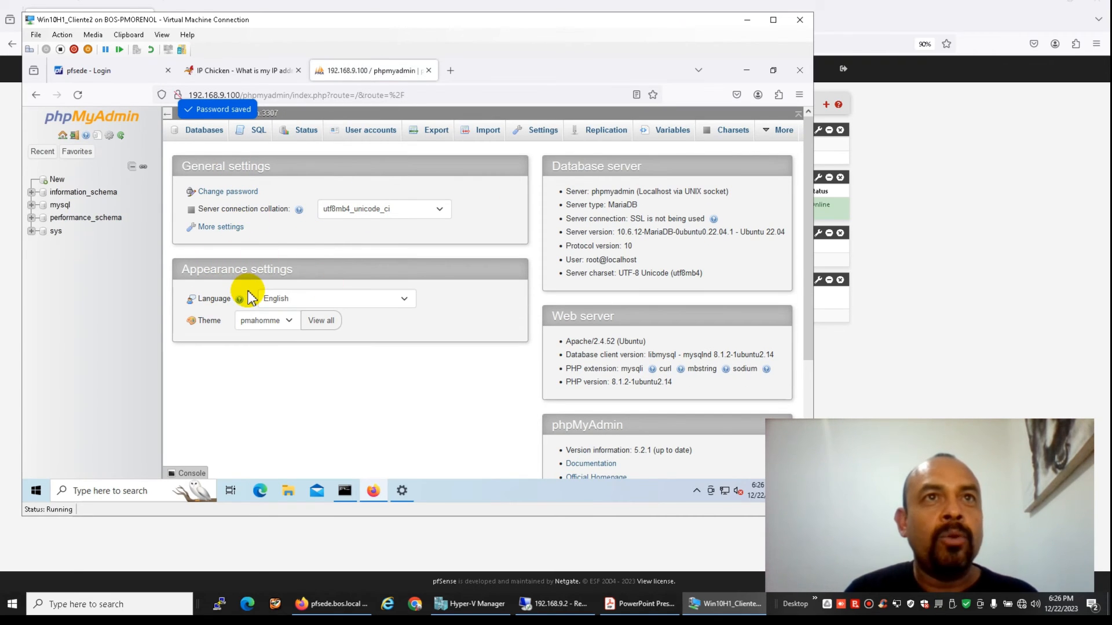
Sign in to pfSense as admin without saving the password, and show Mobile IPsec clients at 10.200.200.1
left_click(113, 75)
key("Return")
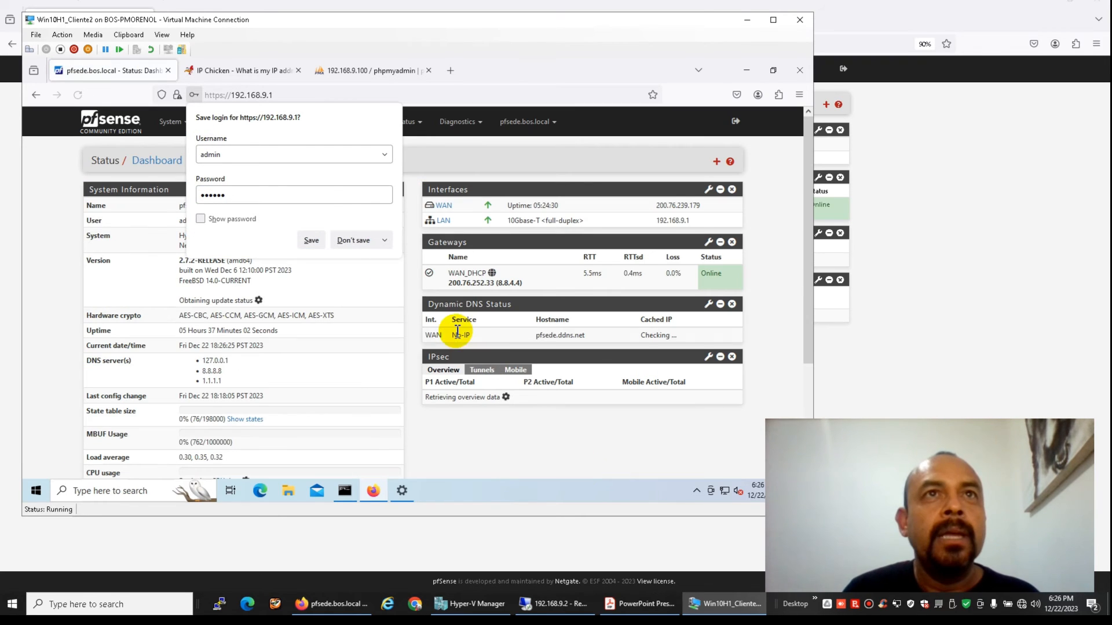
left_click(355, 240)
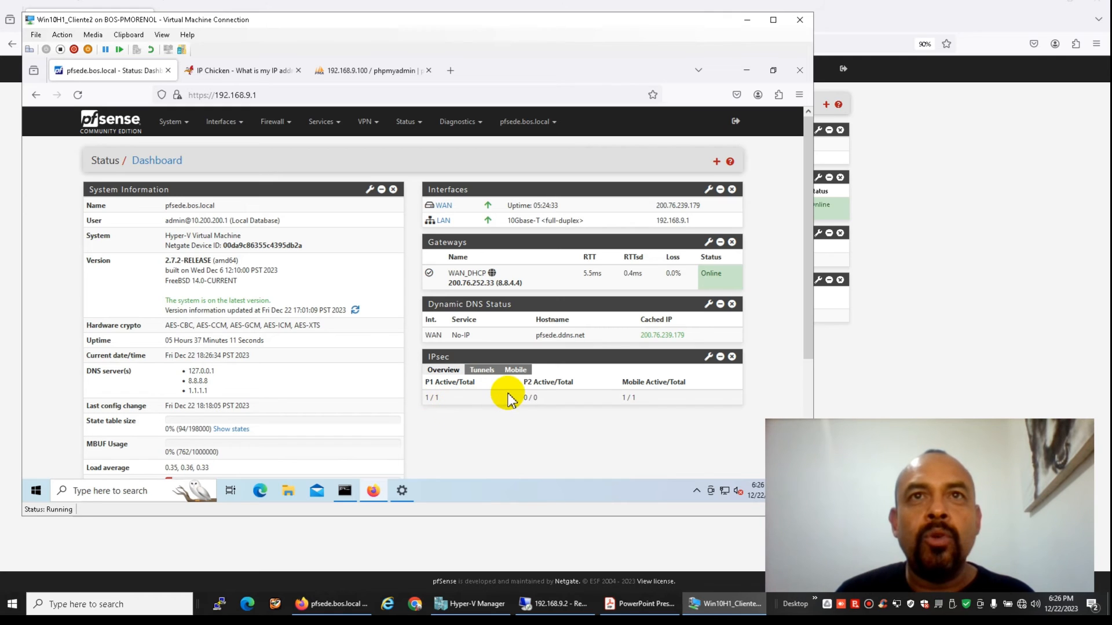
left_click(516, 371)
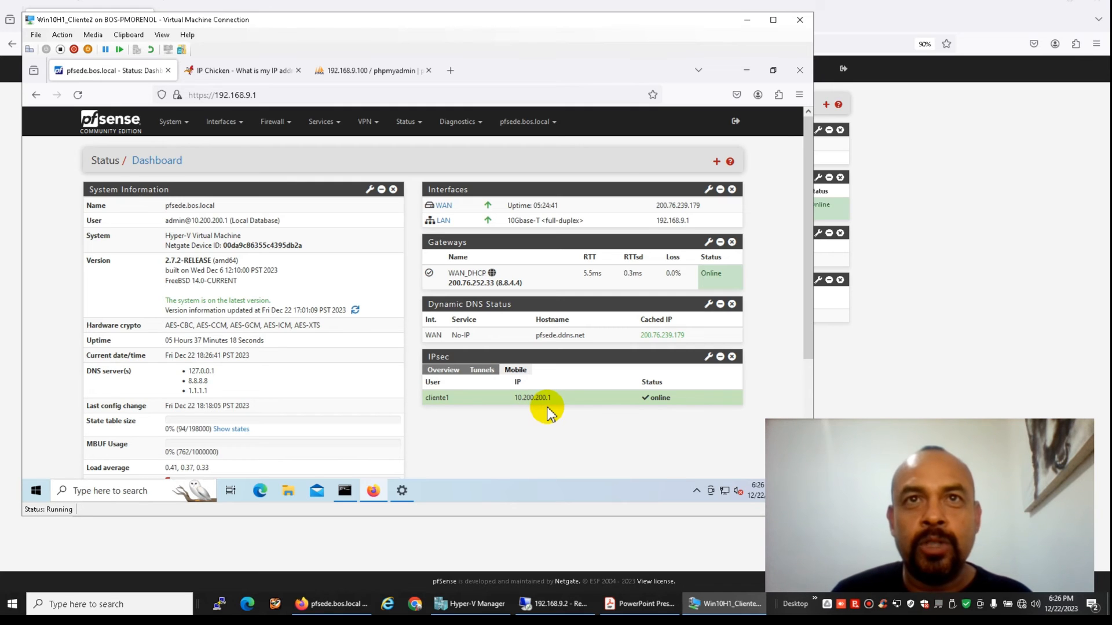
Open Status > IPsec overview, closing the Remote Desktop Connection error, and inspect the client's address
left_click(406, 124)
left_click(407, 283)
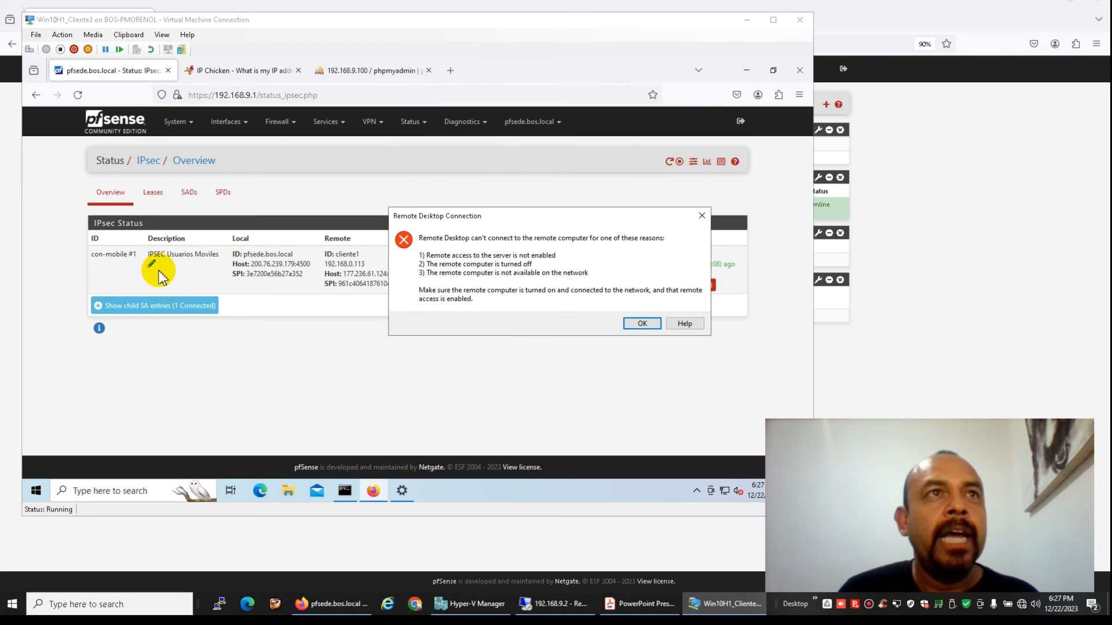
left_click(702, 215)
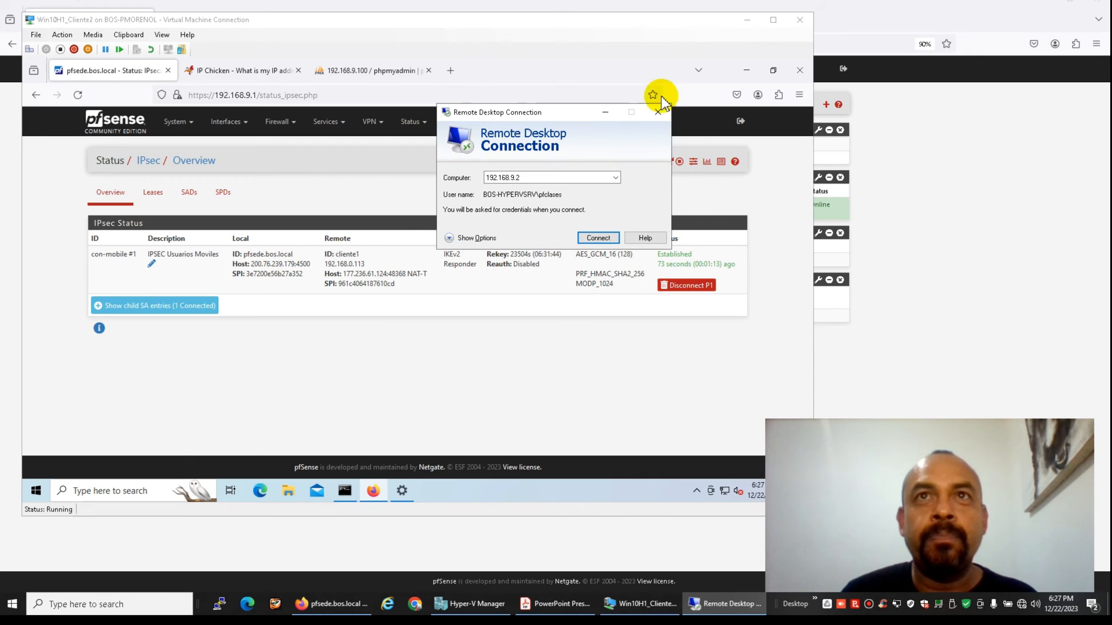
left_click(658, 113)
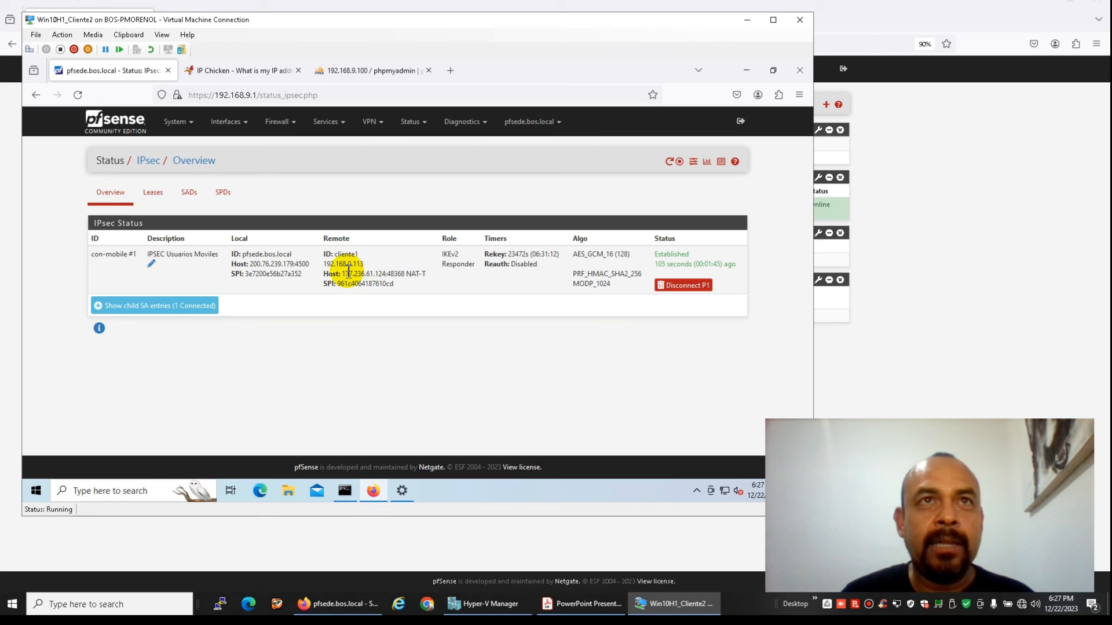
left_click_drag(364, 274, 374, 274)
left_click(411, 274)
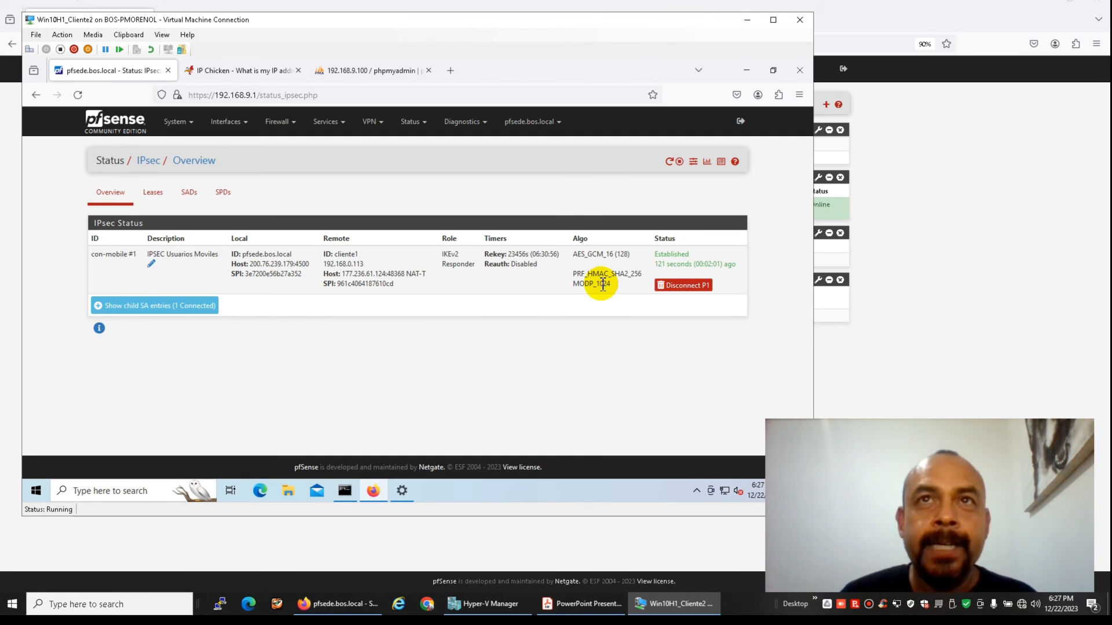
Expand the tunnel's child SAs, then view the Leases and SPDs tabs
left_click(166, 306)
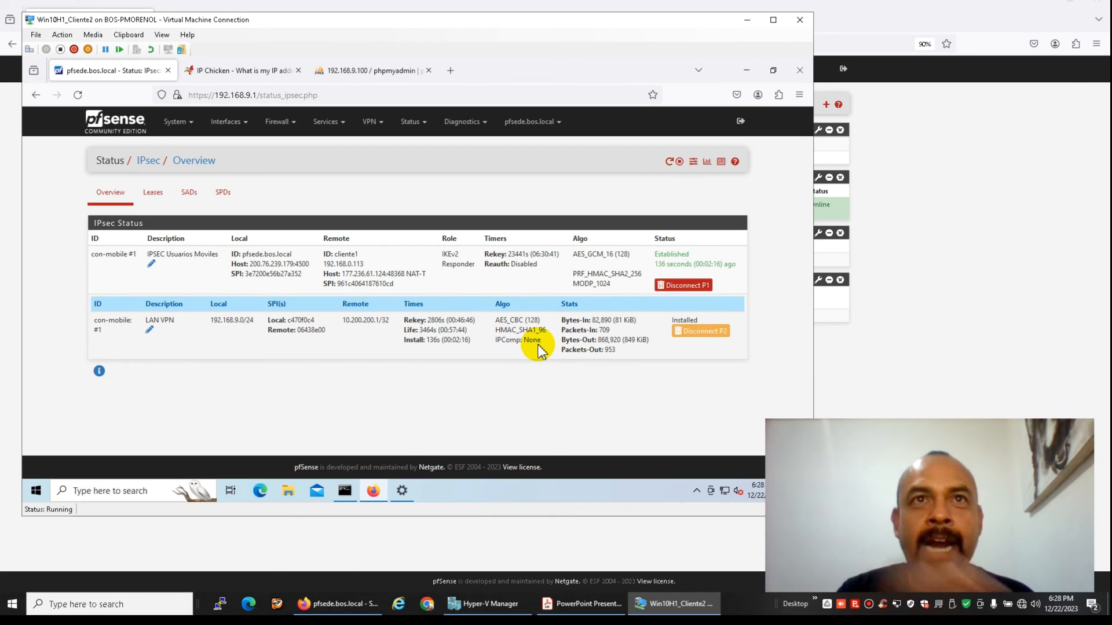
left_click(154, 194)
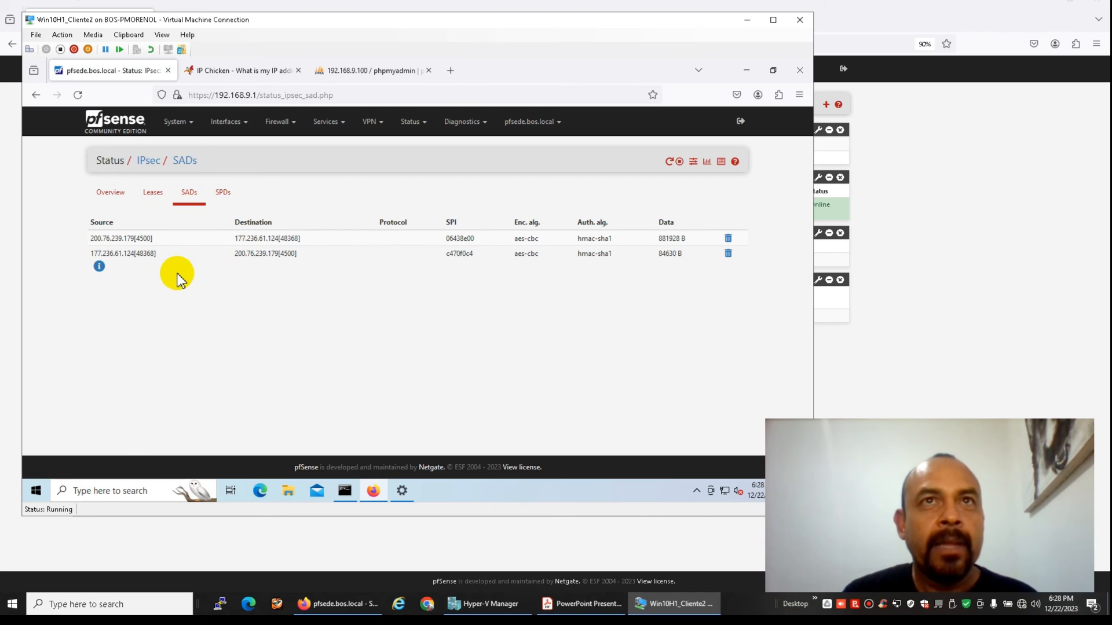
left_click(221, 195)
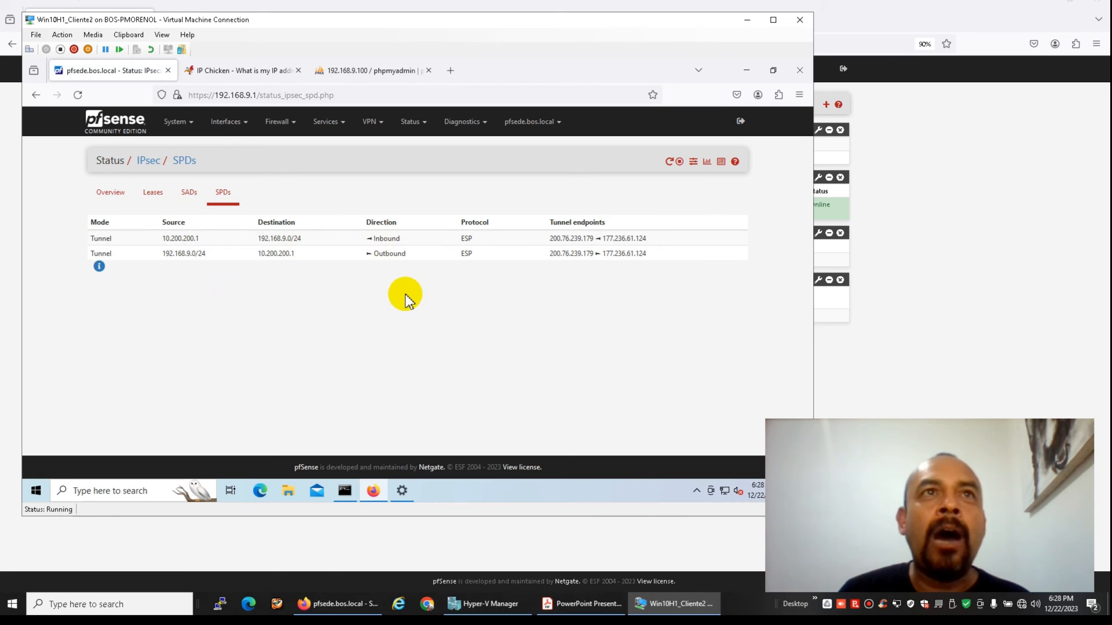
Open Status > System Logs on the IPsec tab and scroll to the 18:25:38 entries
left_click(410, 122)
left_click(431, 372)
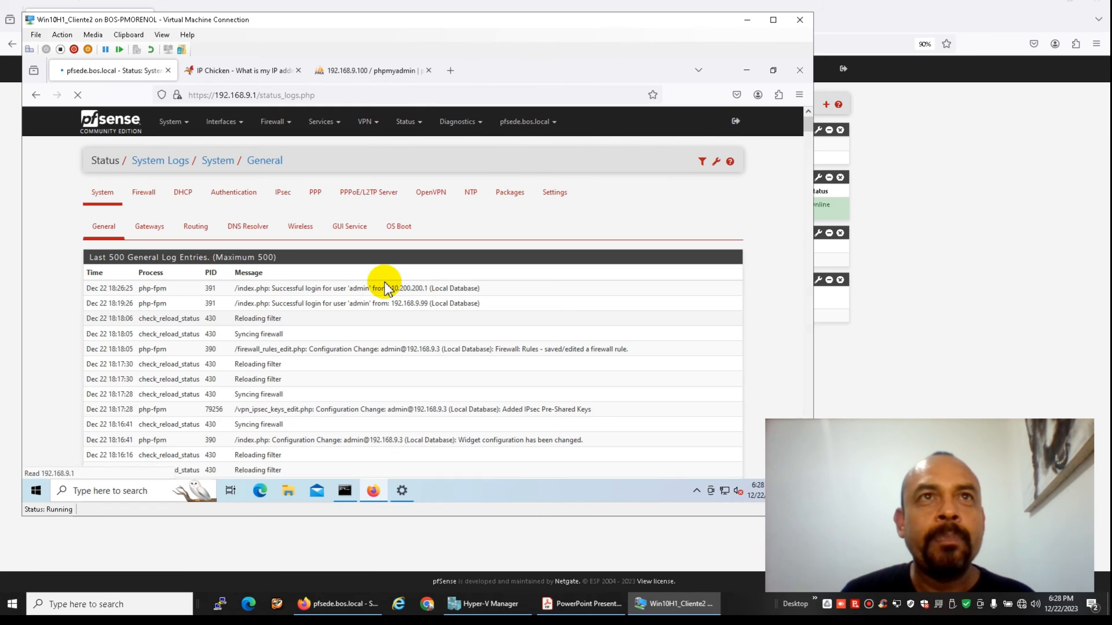
left_click(288, 201)
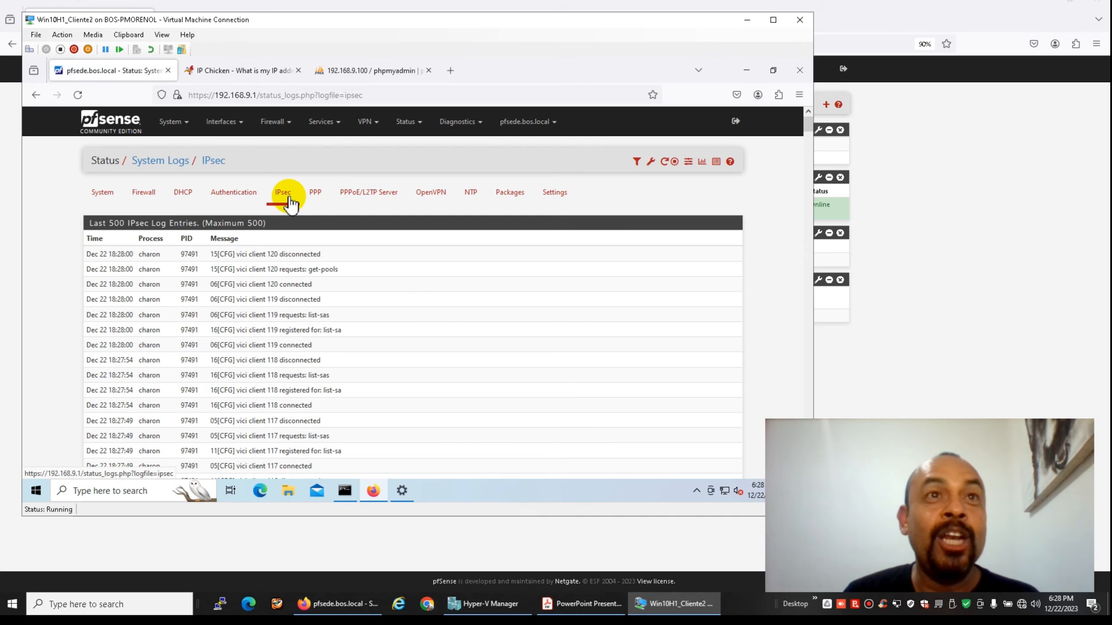
scroll(392, 370, "down", 10)
scroll(394, 373, "down", 5)
scroll(393, 375, "down", 5)
scroll(392, 375, "up", 3)
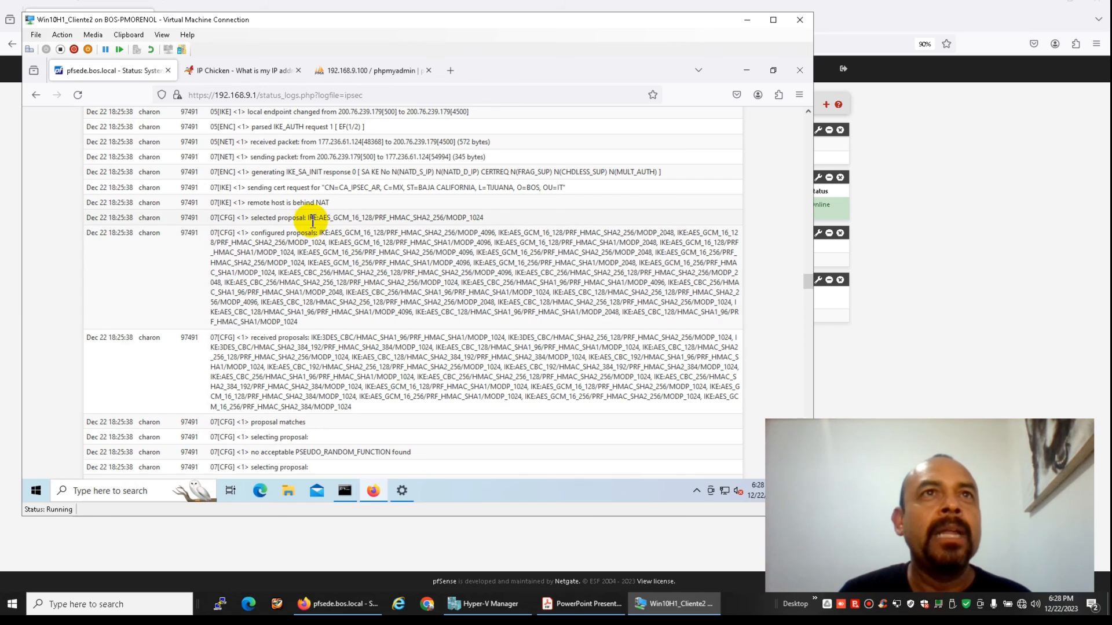
Highlight the negotiated IKE proposal and the client's connection entries in the IPsec log
left_click_drag(307, 218, 484, 218)
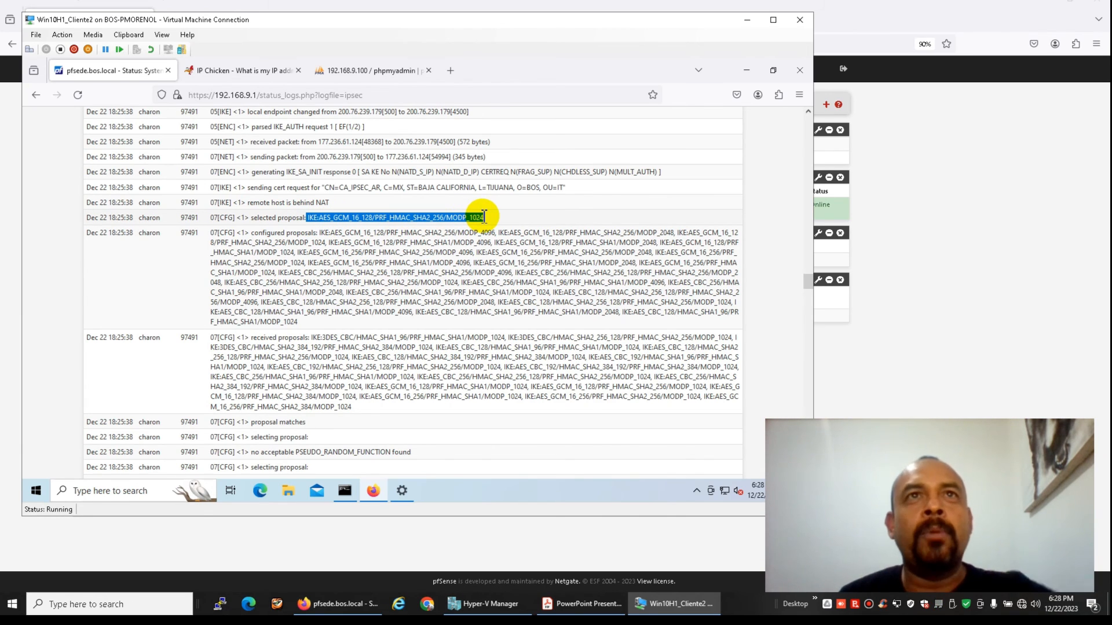
left_click_drag(484, 218, 460, 297)
scroll(460, 308, "up", 10)
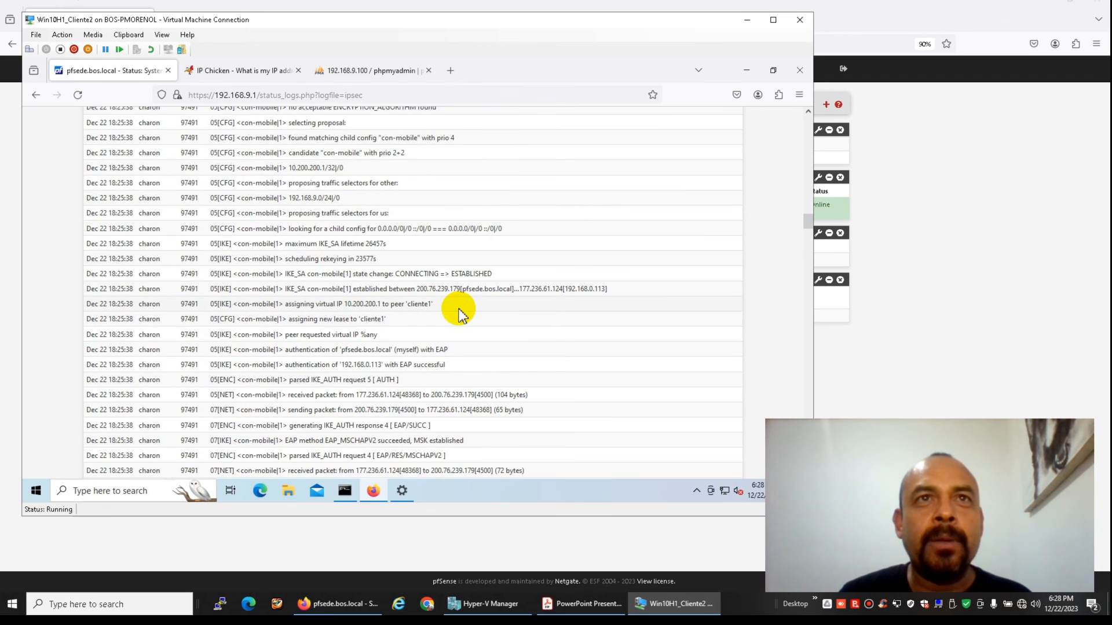
scroll(458, 314, "up", 15)
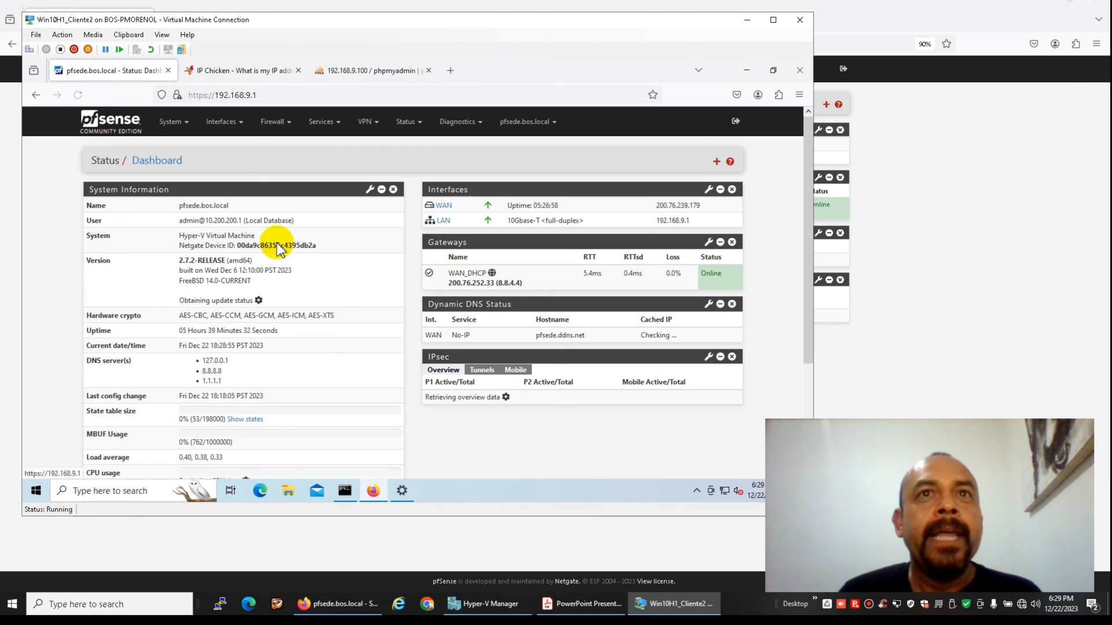
Cycle through phpMyAdmin, the pfSense dashboard and the network diagram, then return to the client VM
left_click(343, 74)
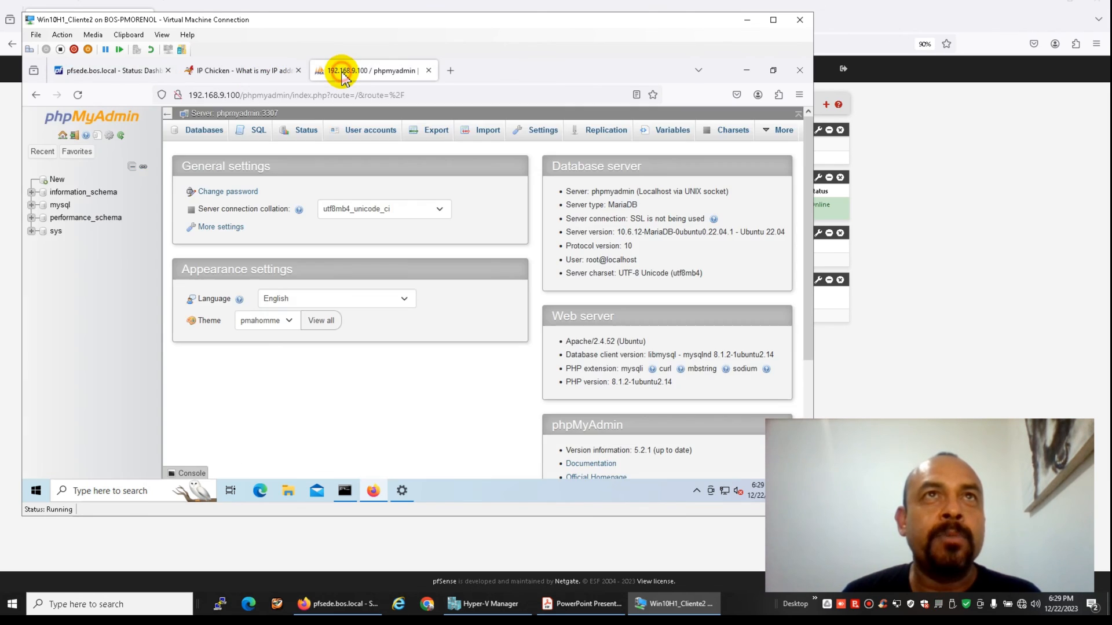
left_click(133, 75)
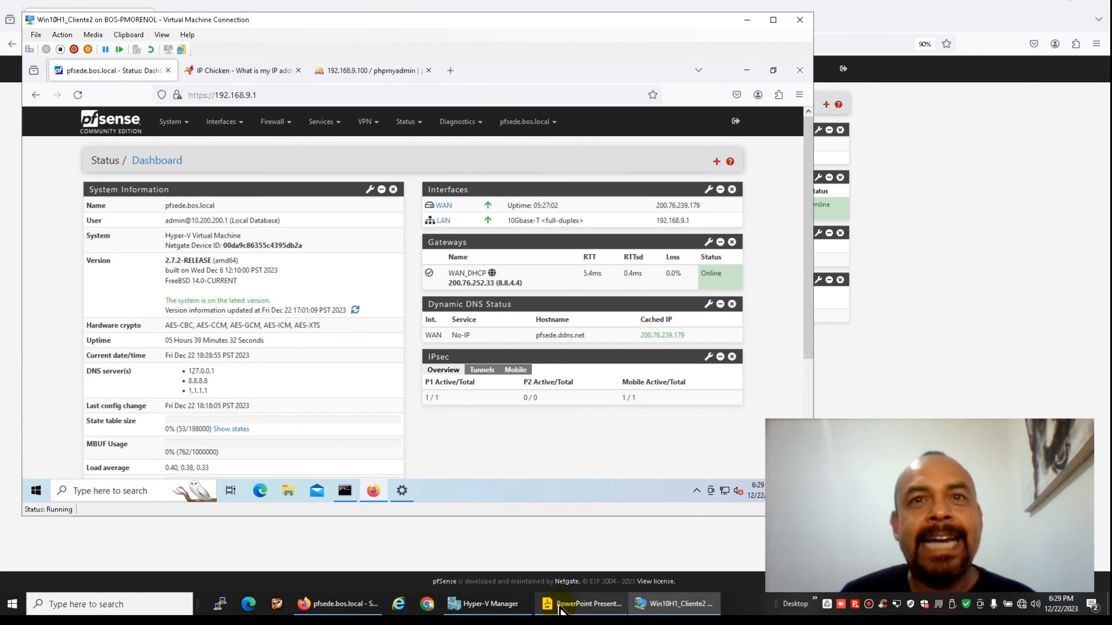
left_click(564, 605)
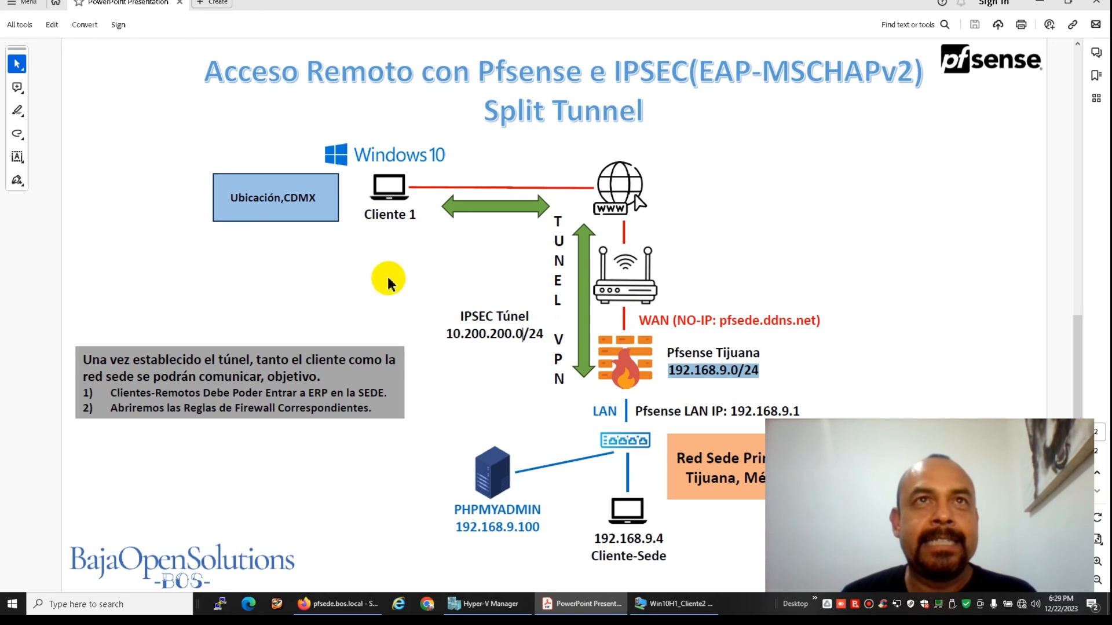
left_click(318, 604)
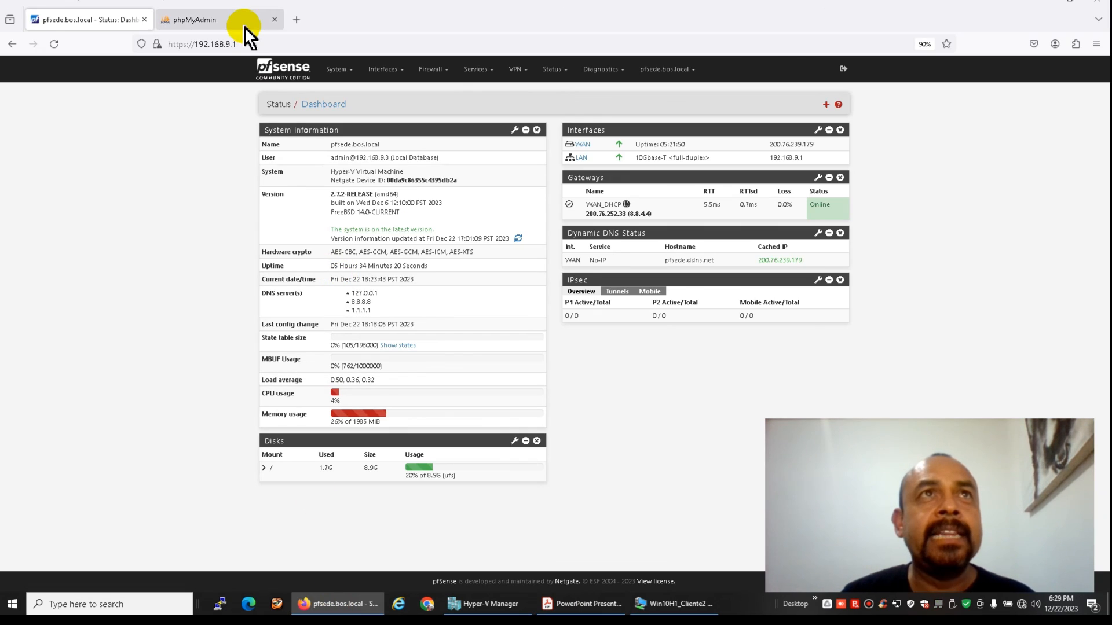
left_click(672, 604)
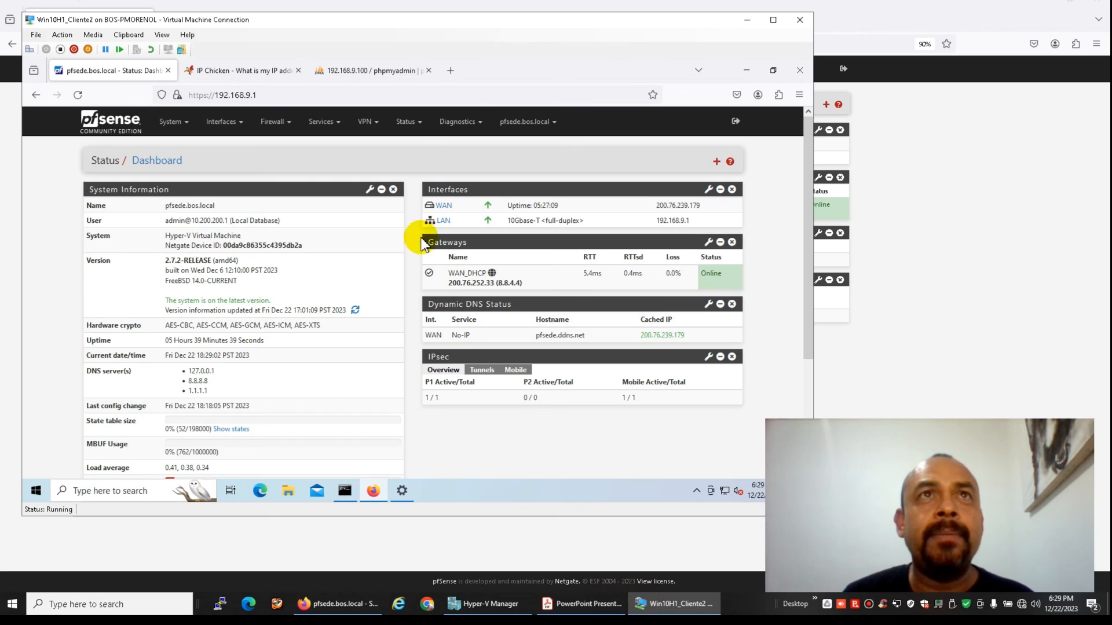
Confirm on IP Chicken that the client's public IP is 177.236.61.124, unlike pfSense's WAN 200.76.239.179
left_click(452, 71)
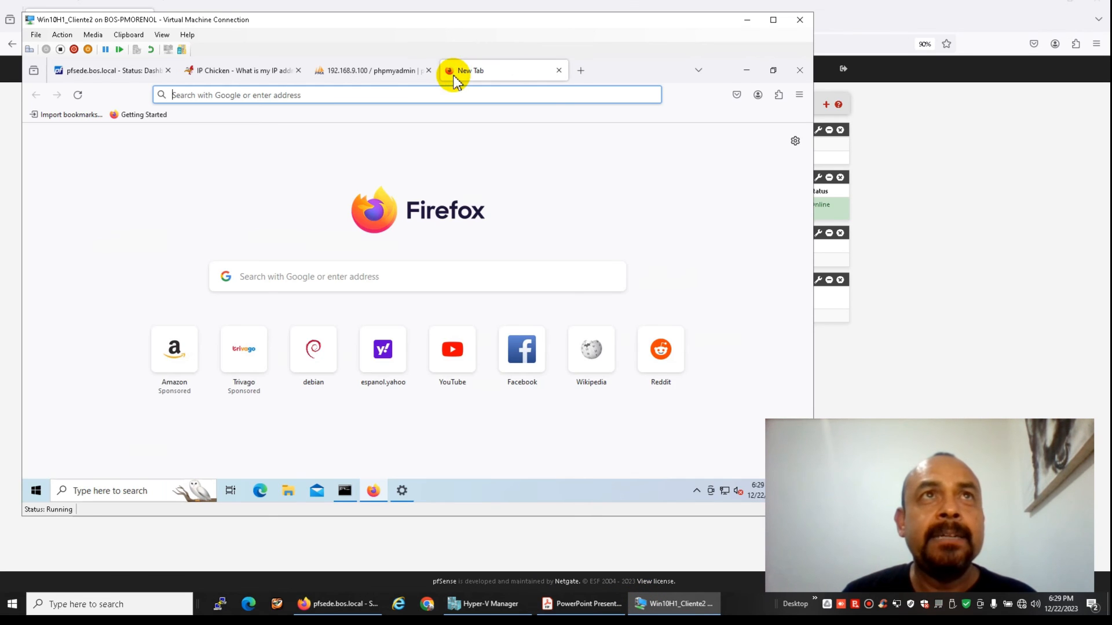
left_click(267, 72)
left_click(285, 94)
key("Return")
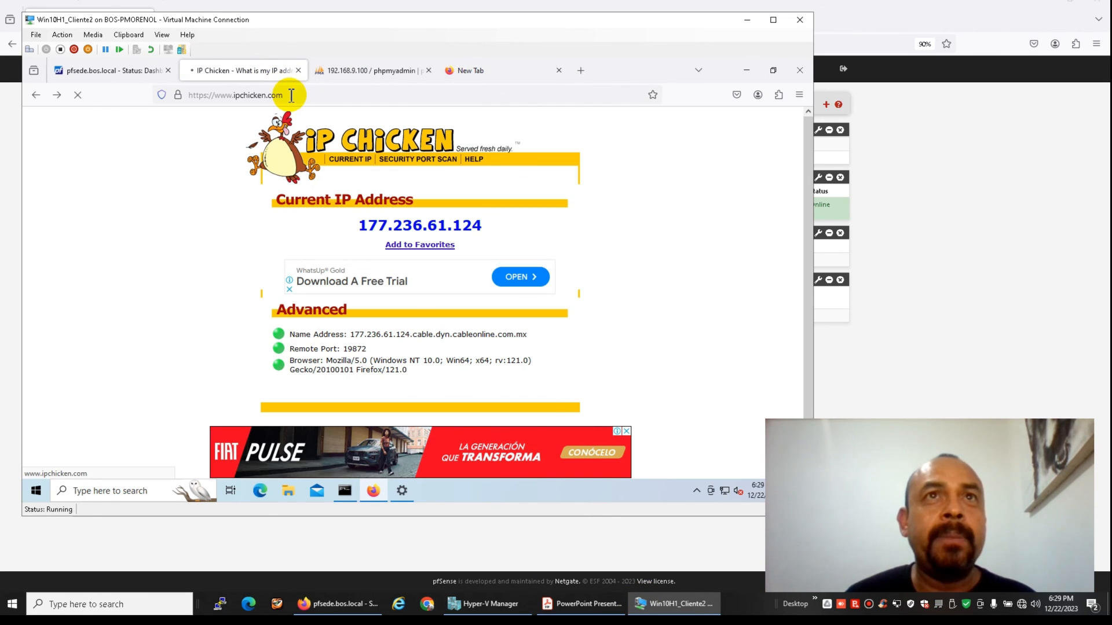
left_click(132, 73)
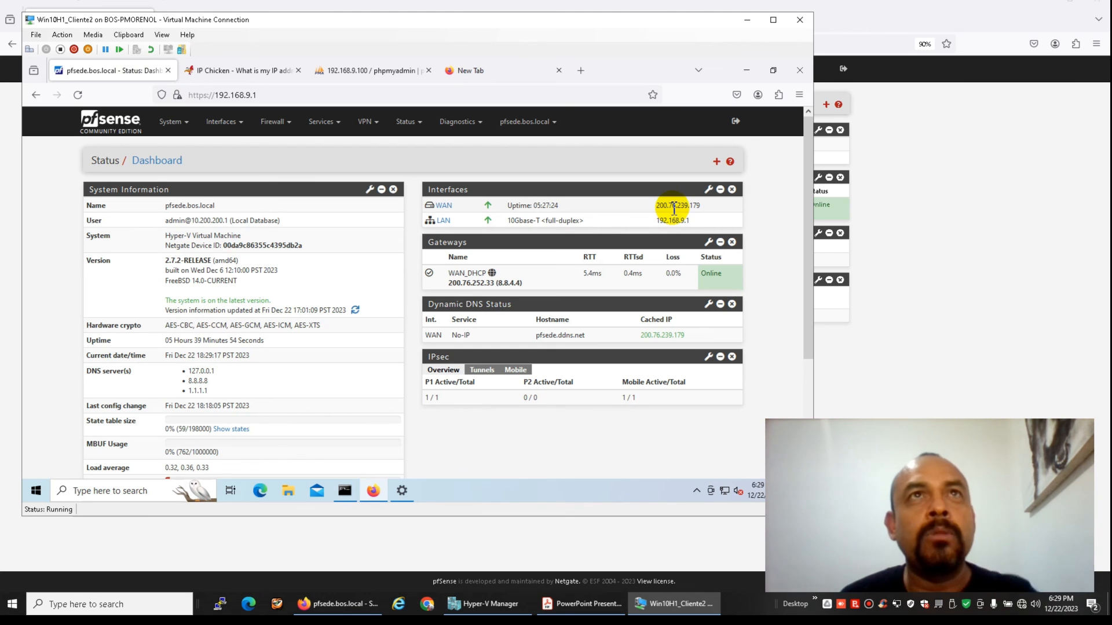
left_click(474, 72)
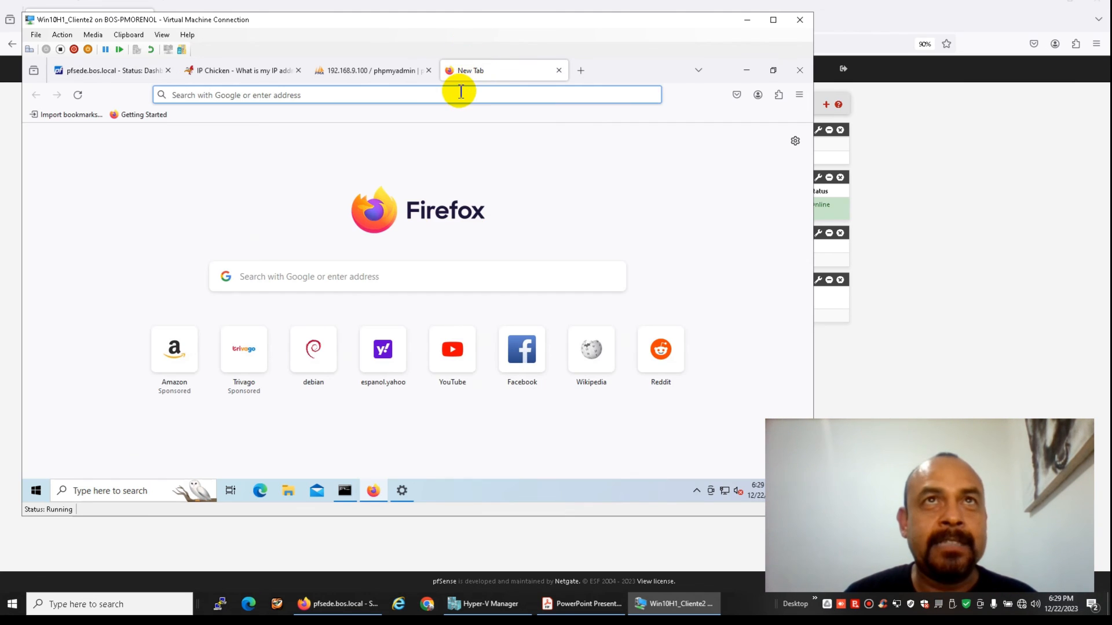
Load YouTube in the new tab, play the TOP SONGS 2023 Billboard Hot 100 video, then return to the dashboard
left_click(459, 93)
type("yo")
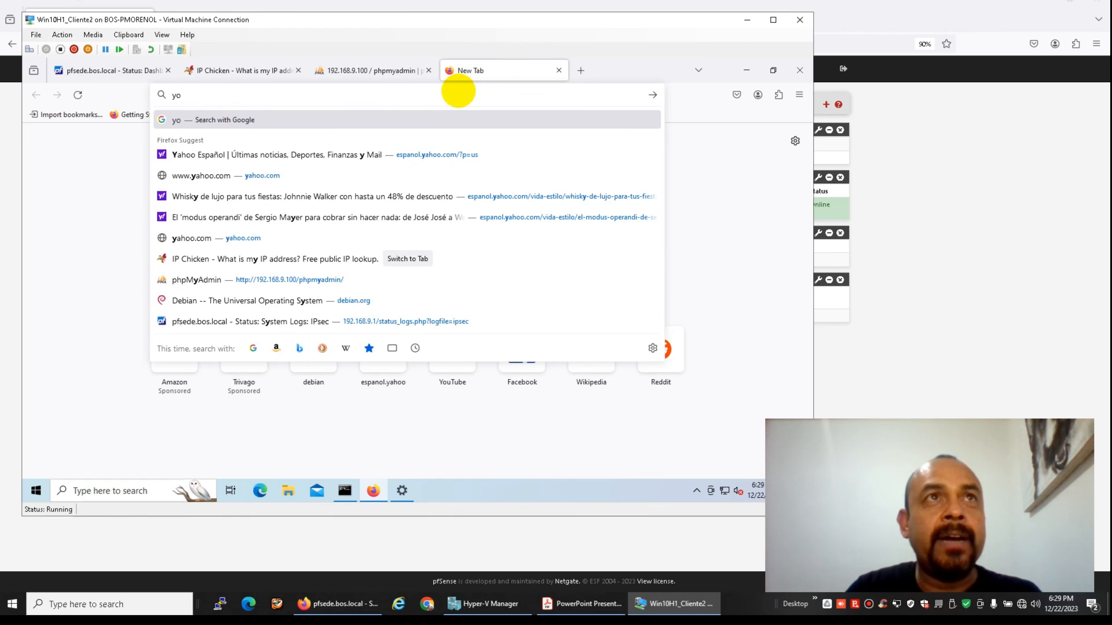
type("utube")
key("Return")
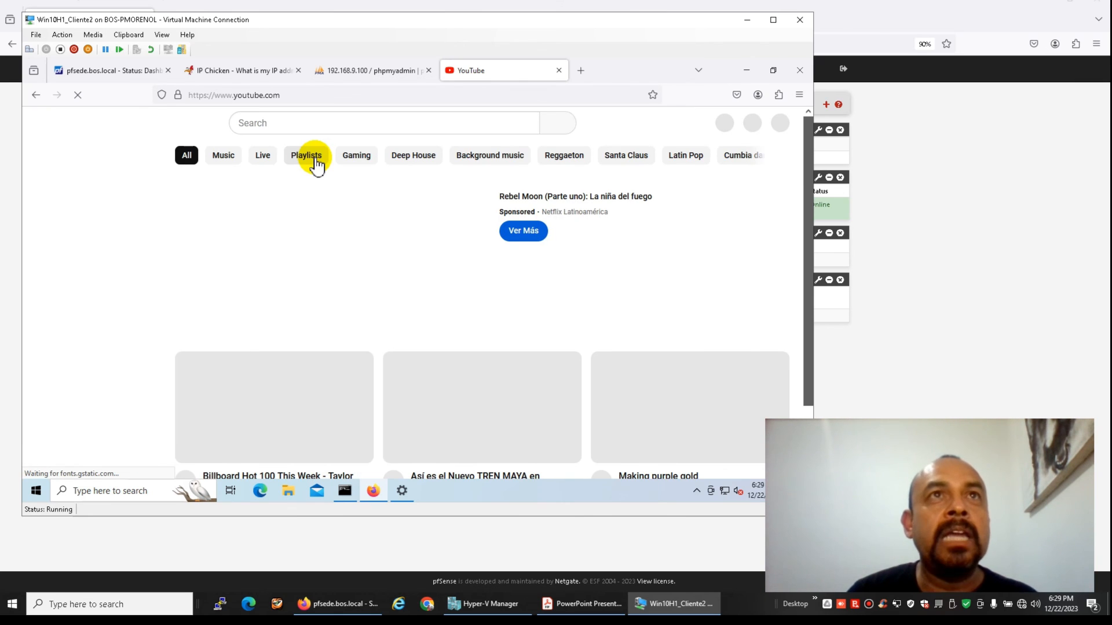
left_click(318, 123)
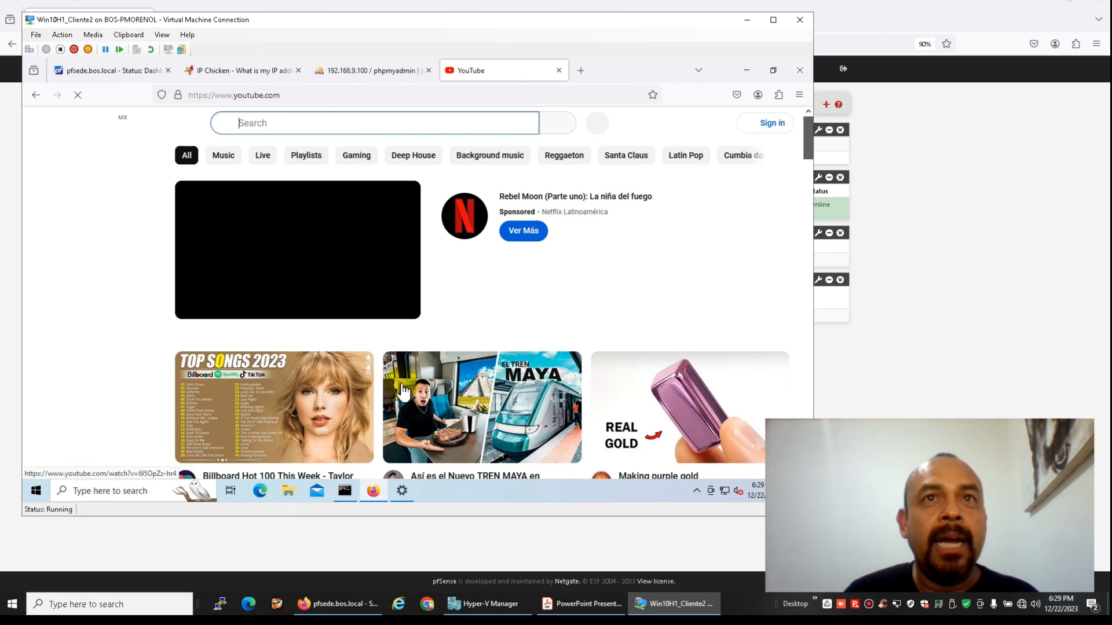
left_click(307, 375)
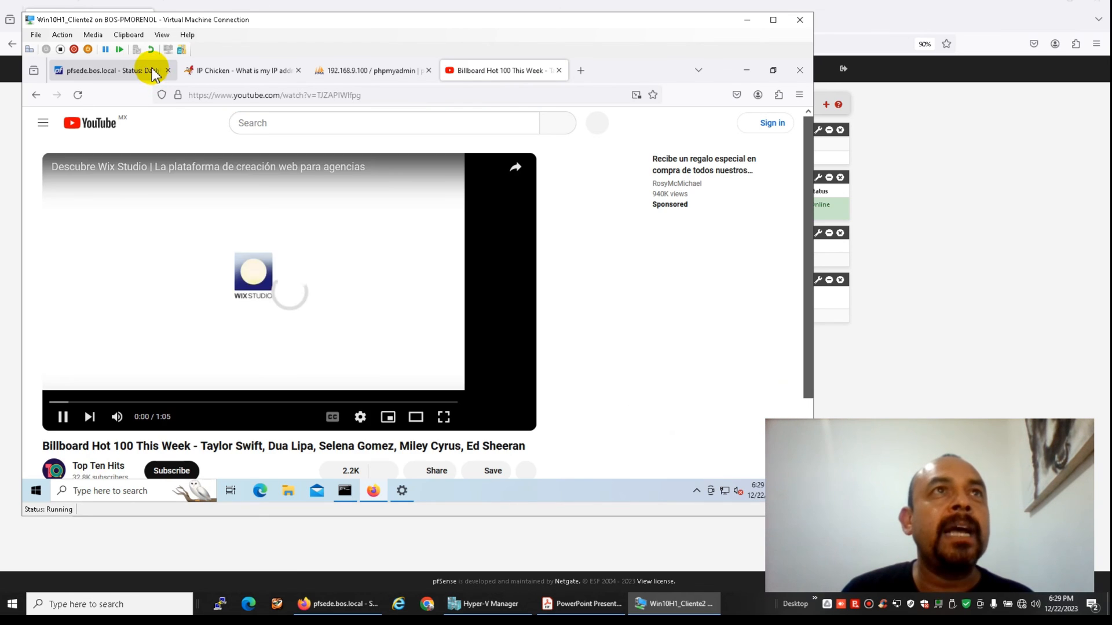
left_click(129, 70)
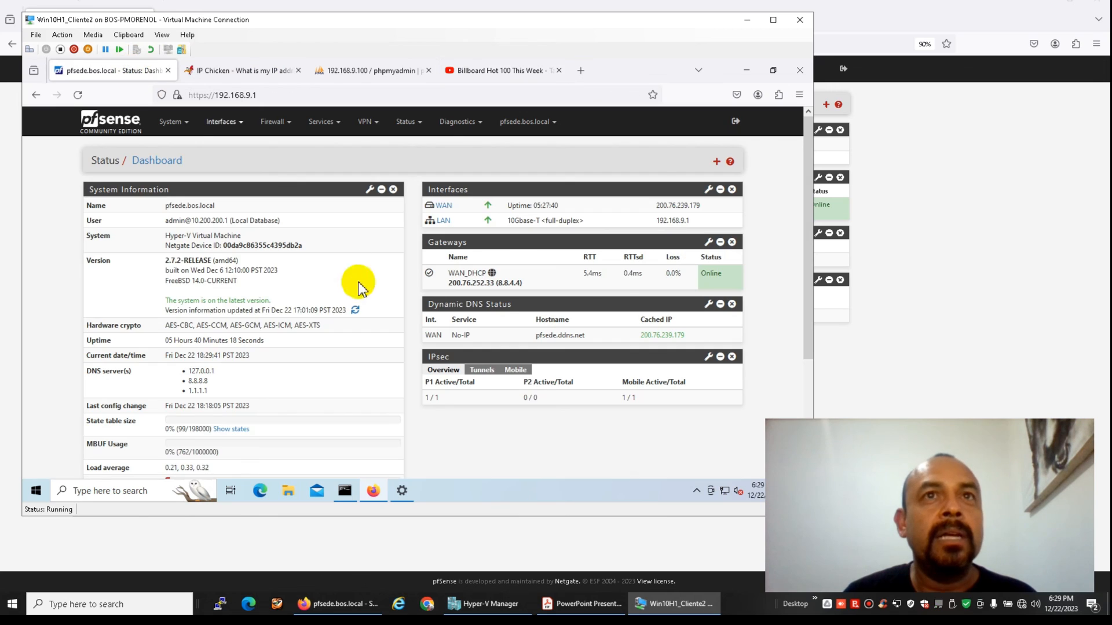
View the Status > Traffic Graph, close the client's YouTube tab and minimize the client VM
left_click(406, 122)
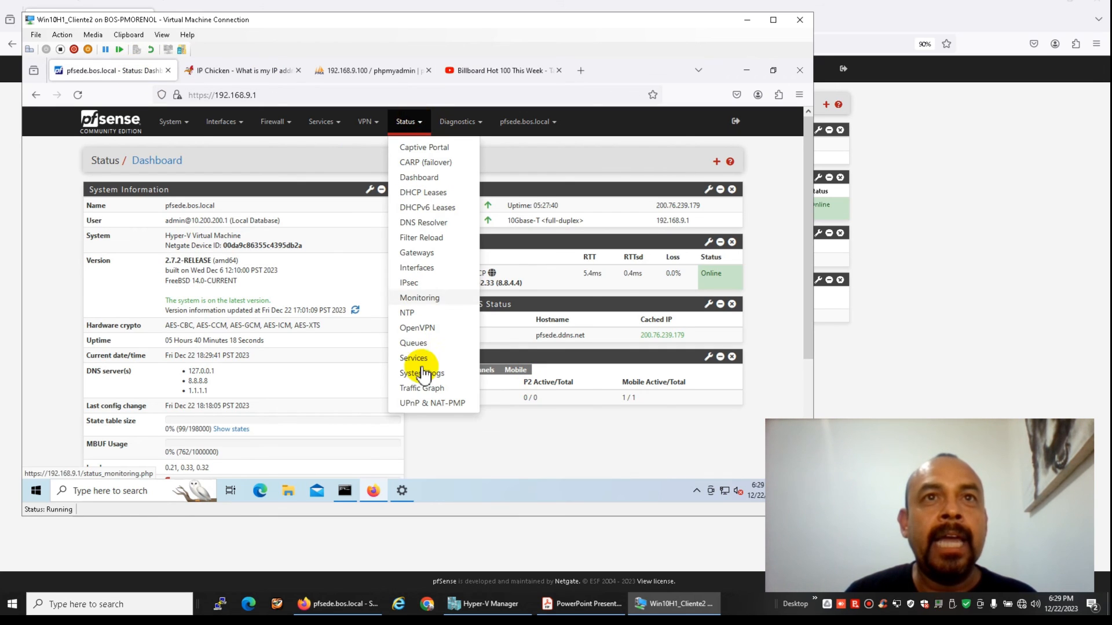
left_click(425, 388)
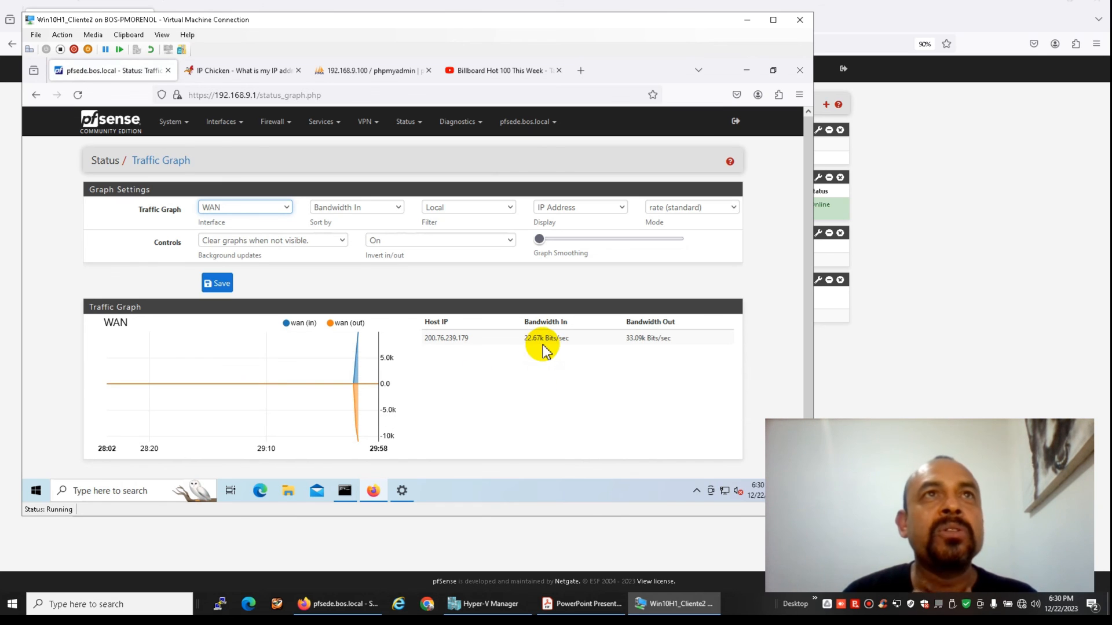
left_click(487, 70)
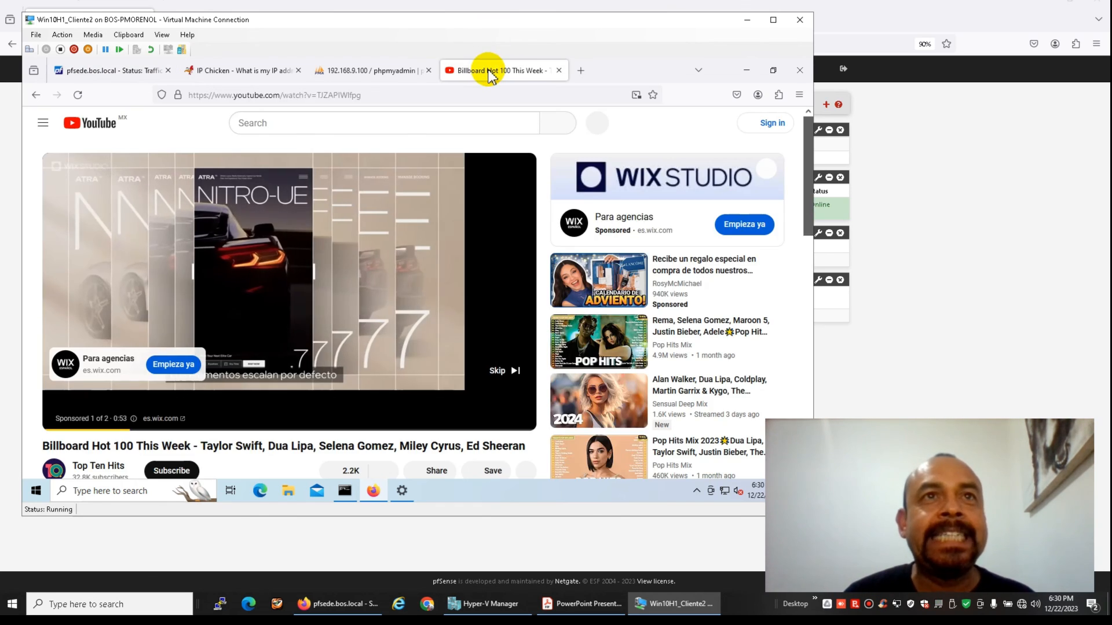
left_click(559, 70)
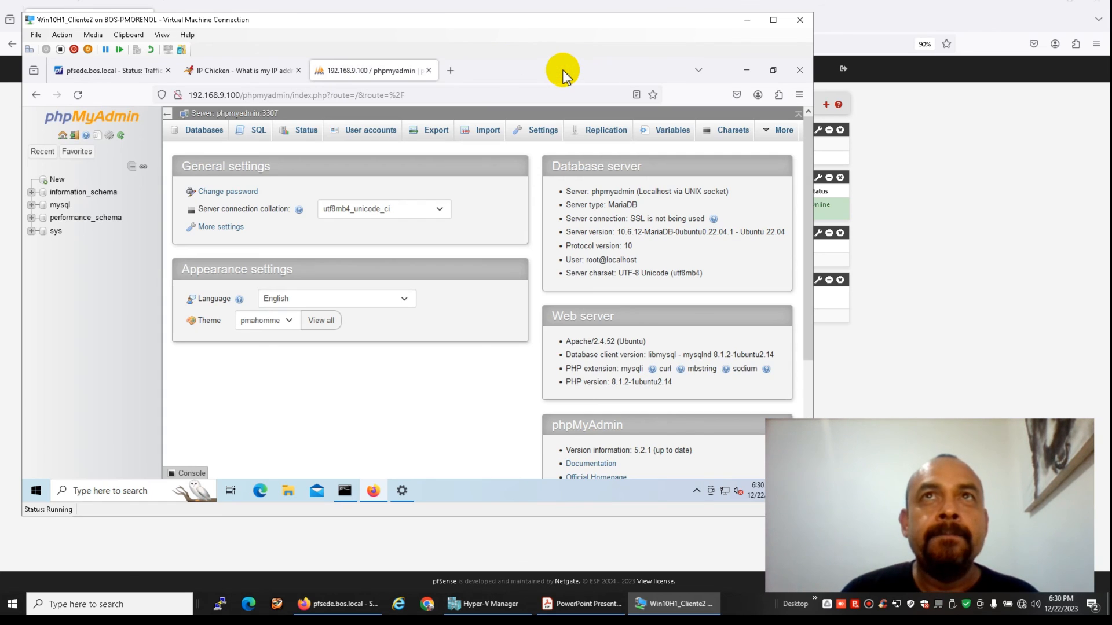
left_click(746, 21)
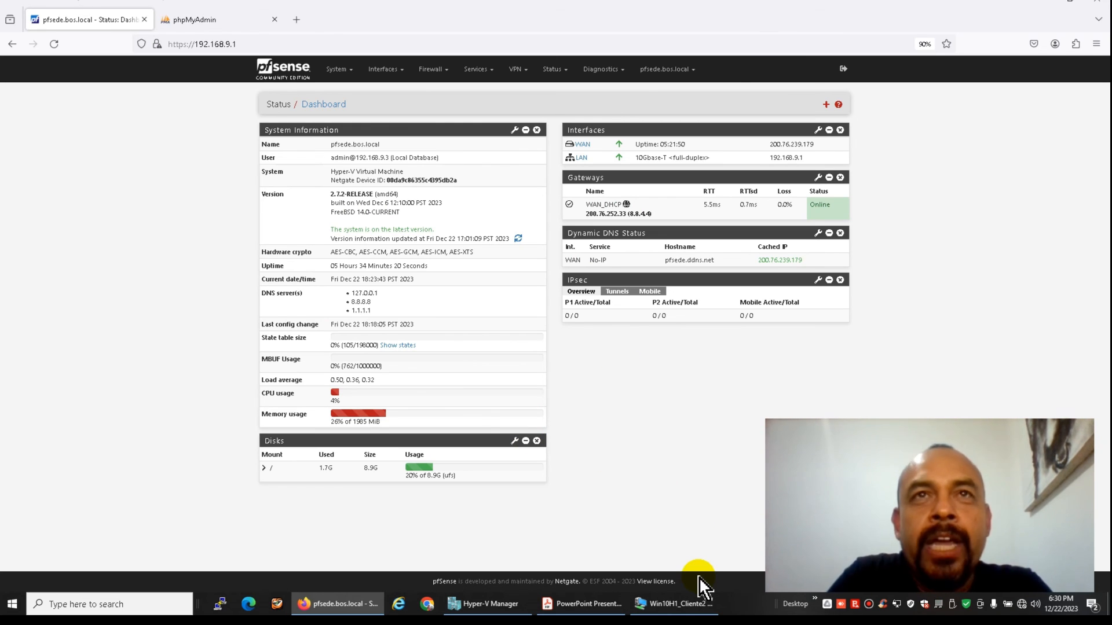
left_click(589, 605)
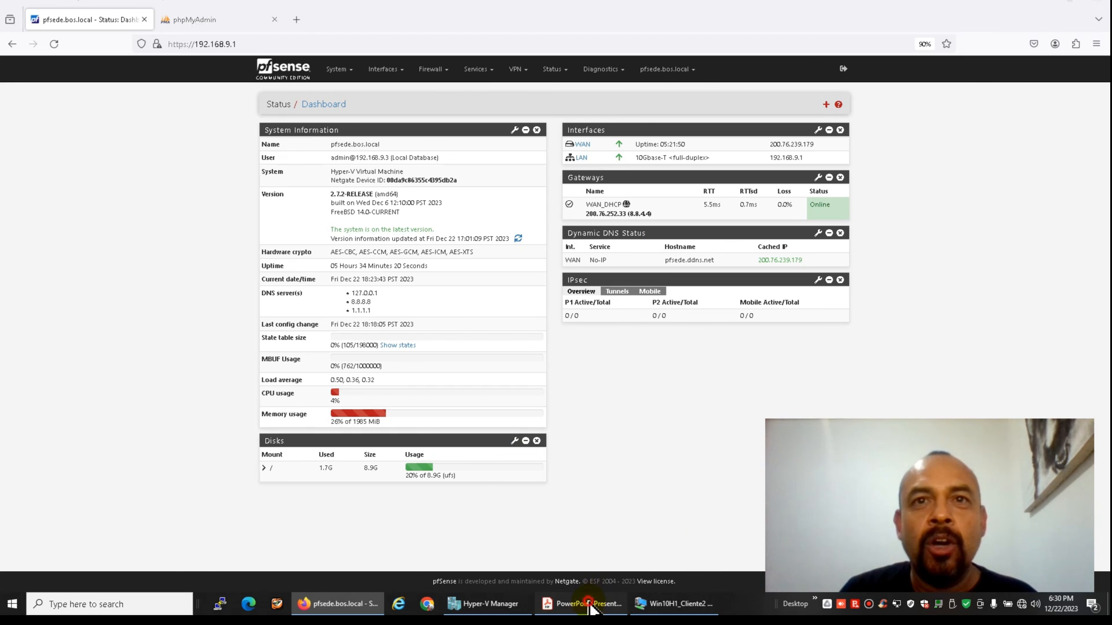